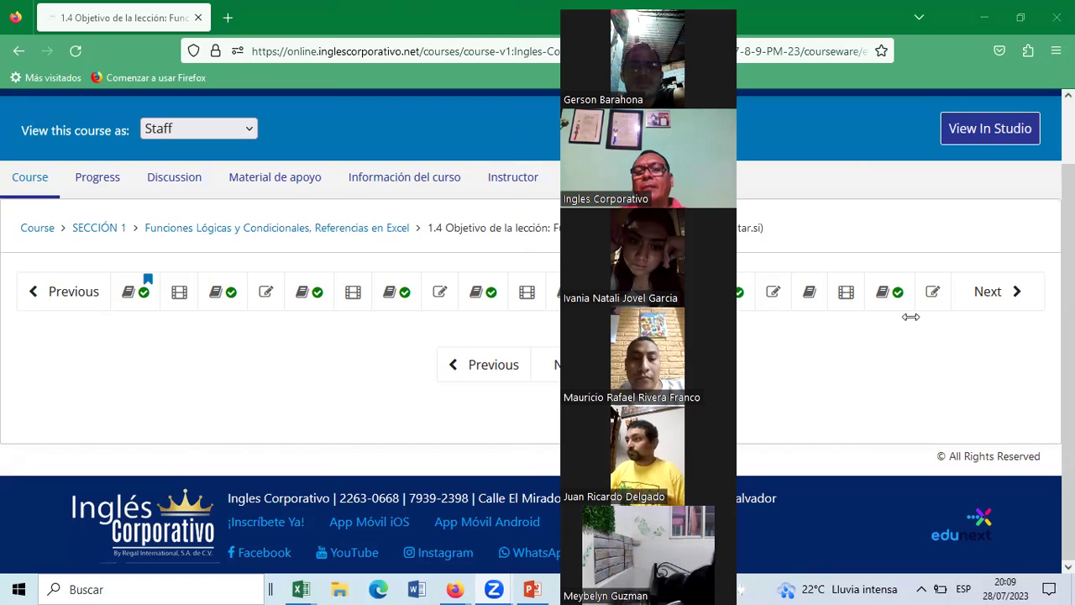
Switch to the 'sumar.si viernes' PowerPoint presentation showing the FUNCION: SUMAR.SI slide
drag(931, 314, 995, 309)
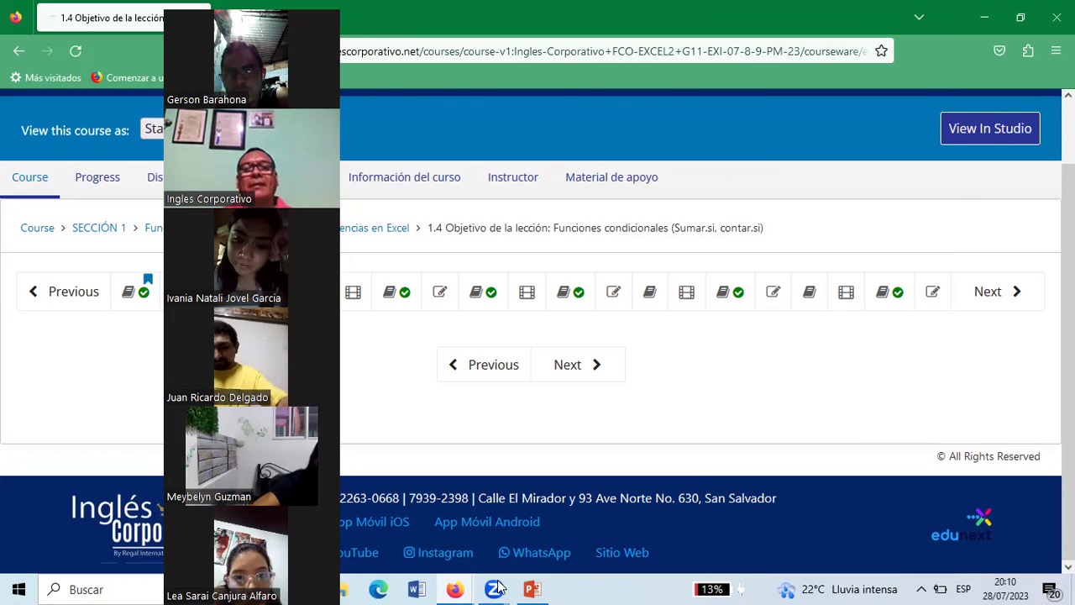
key(alt+Tab)
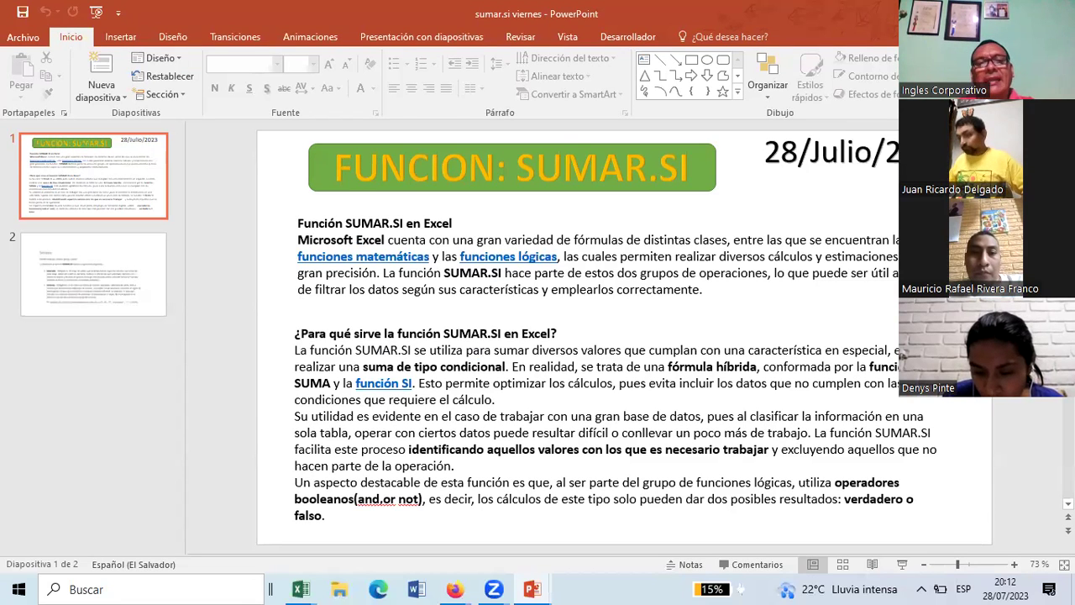
Run the SUMAR.SI slide as a full-screen slideshow, then return to the Excel SUMAR.SI sheet
key(F5)
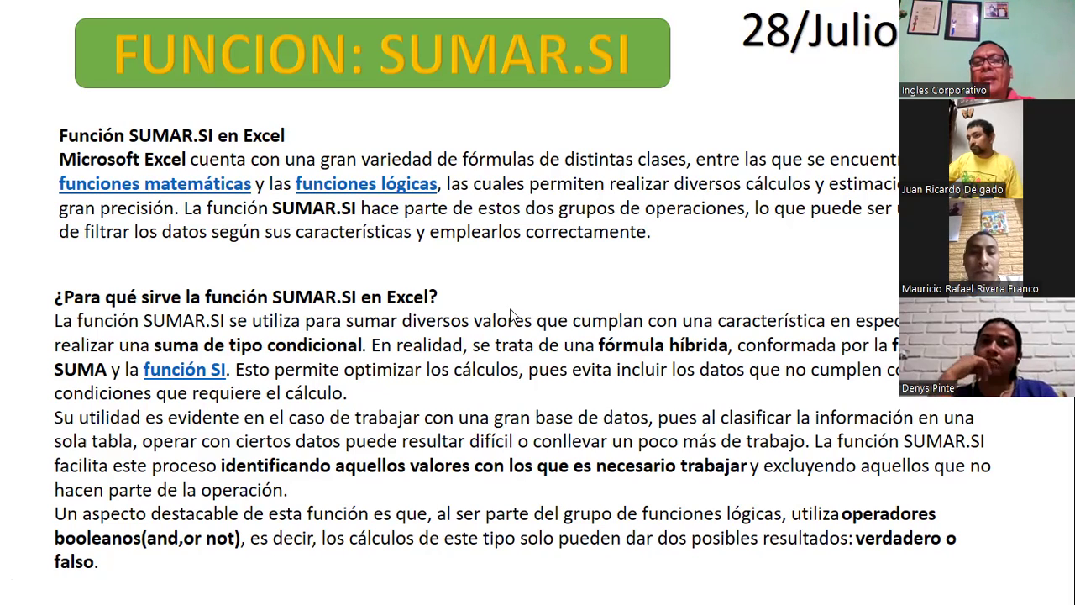
mouse_move(478, 243)
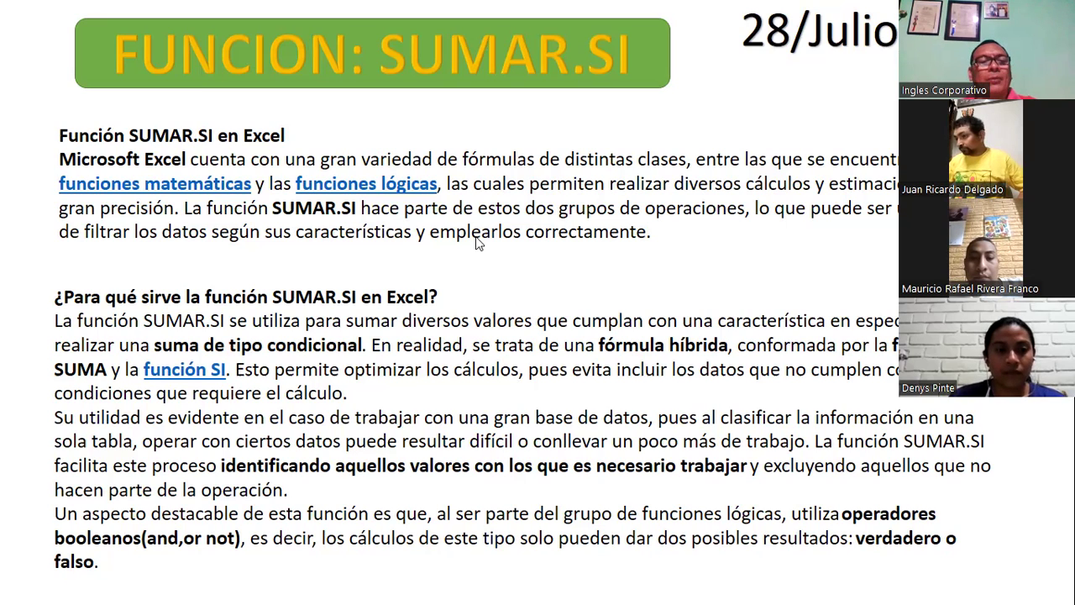
key(alt+Tab)
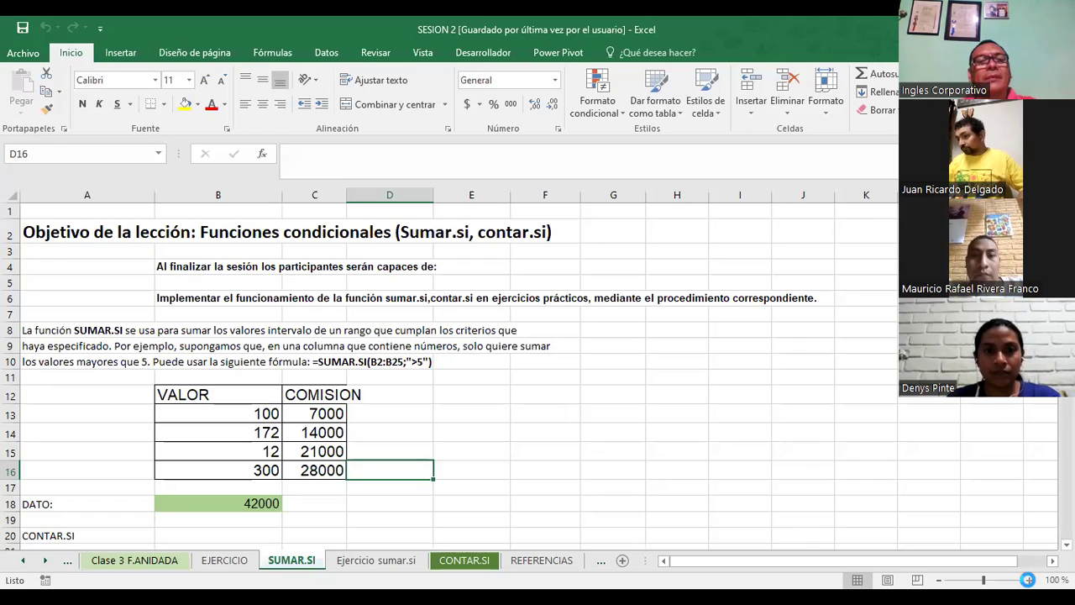
Widen column C so the COMISION header fits fully, then select B18 to view its formula
ctrl+scroll(780, 559, up, 1)
drag(708, 565, 644, 403)
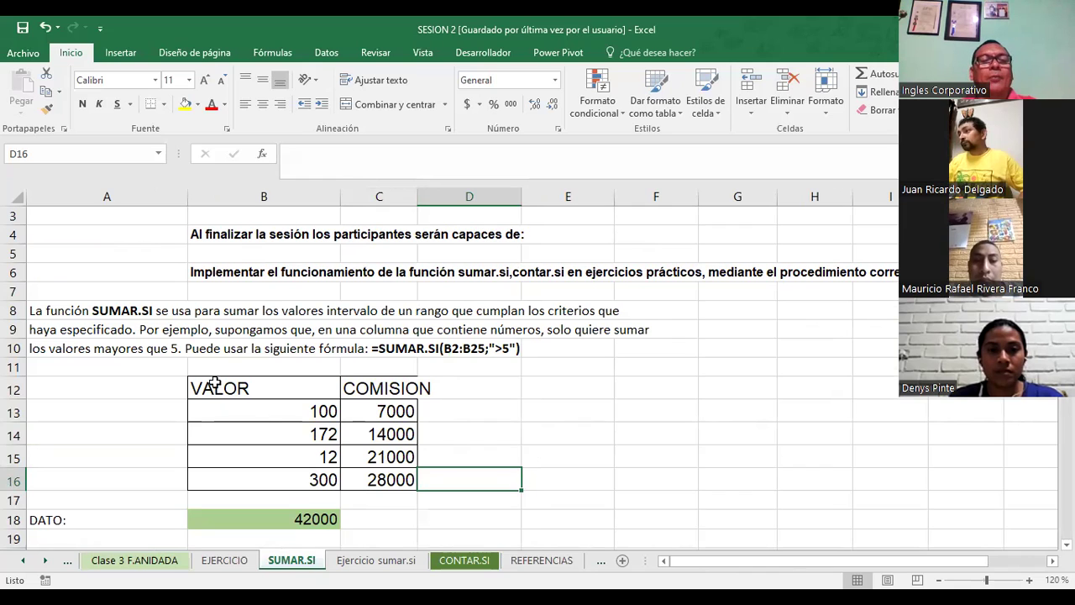
drag(261, 388, 390, 454)
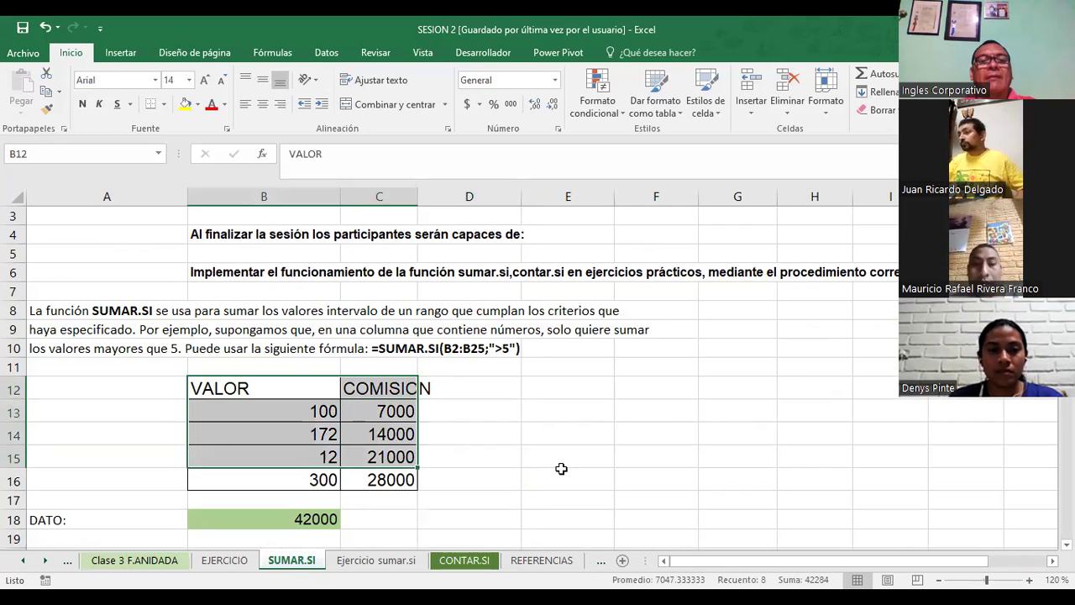
key(Right)
key(Right)
key(Right)
key(Down)
key(Down)
key(Down)
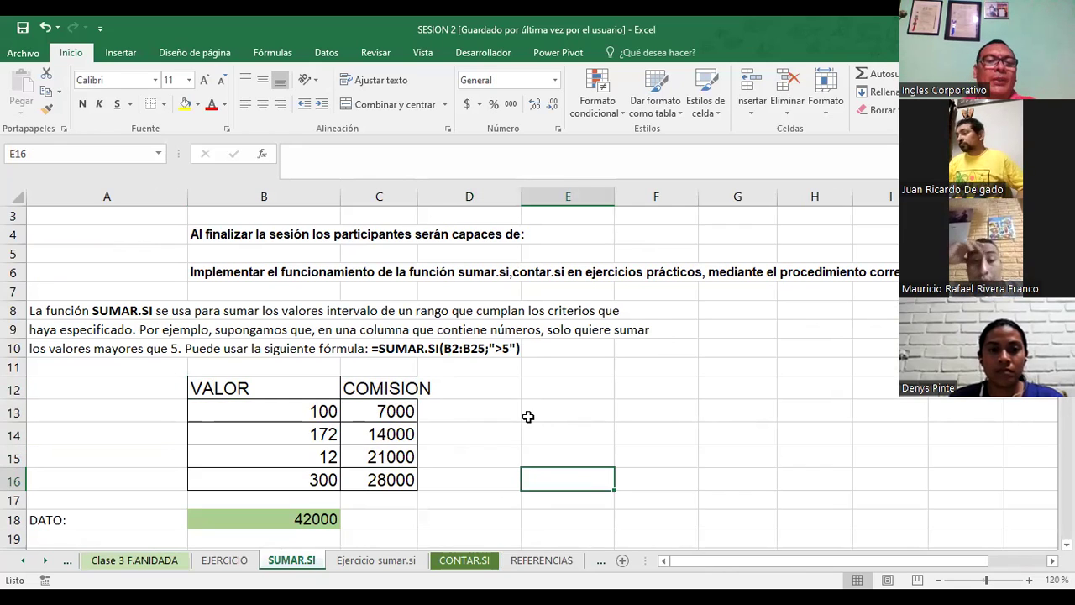
key(ctrl+z)
click(740, 356)
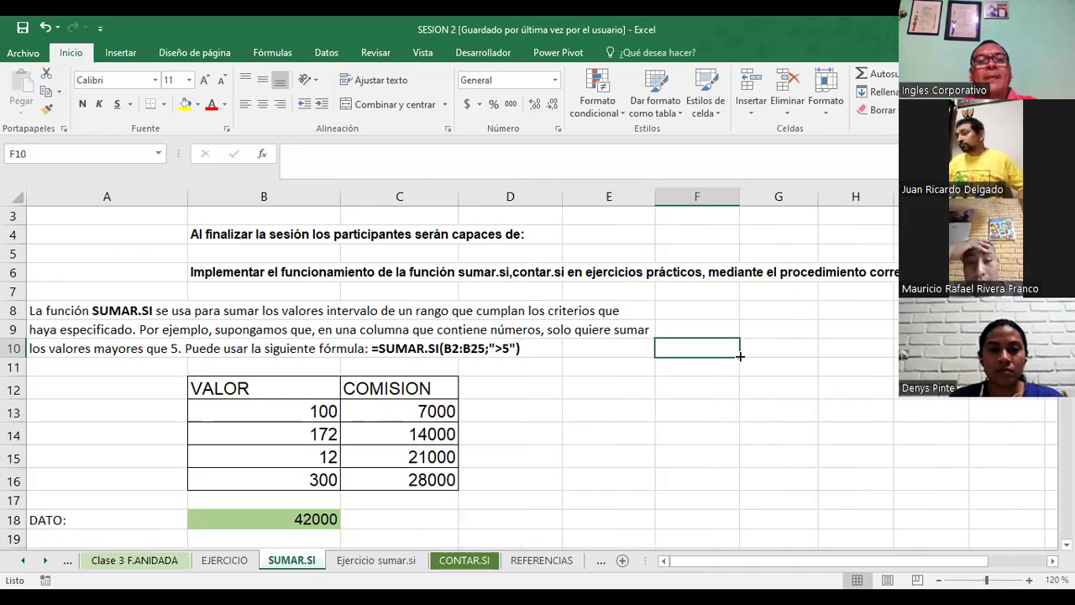
click(300, 520)
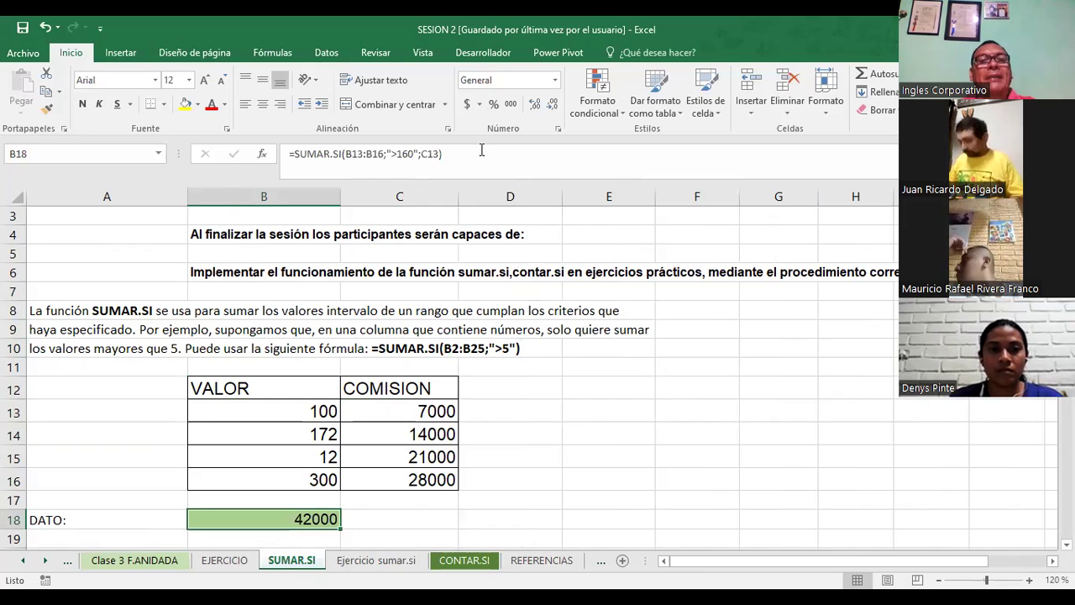
Edit B18 to =SUMAR.SI(B13:B16;">160";C13) so DATO shows 42000
click(288, 153)
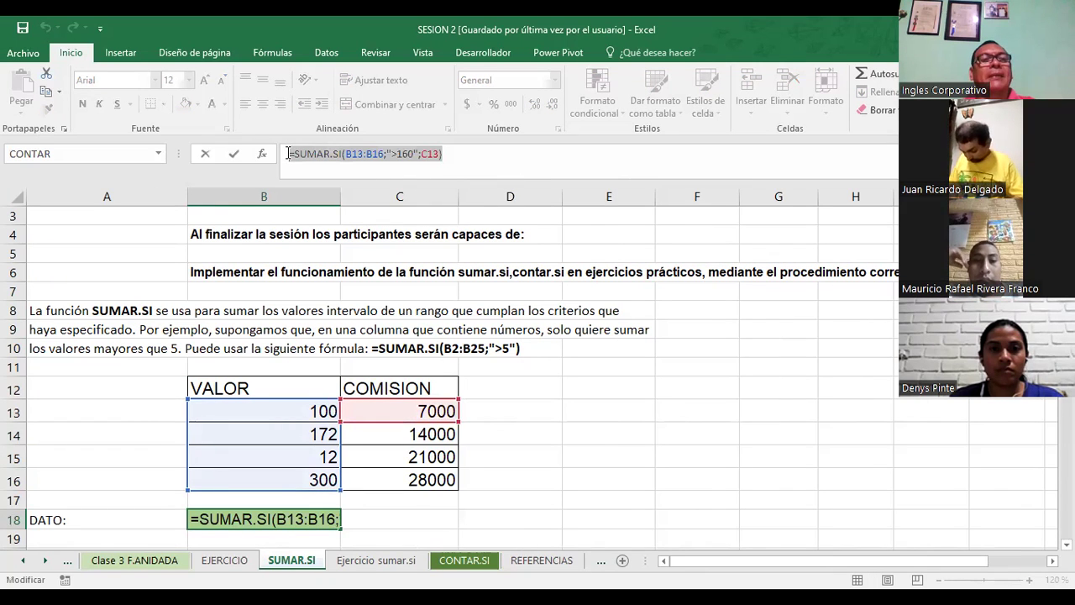
click(491, 155)
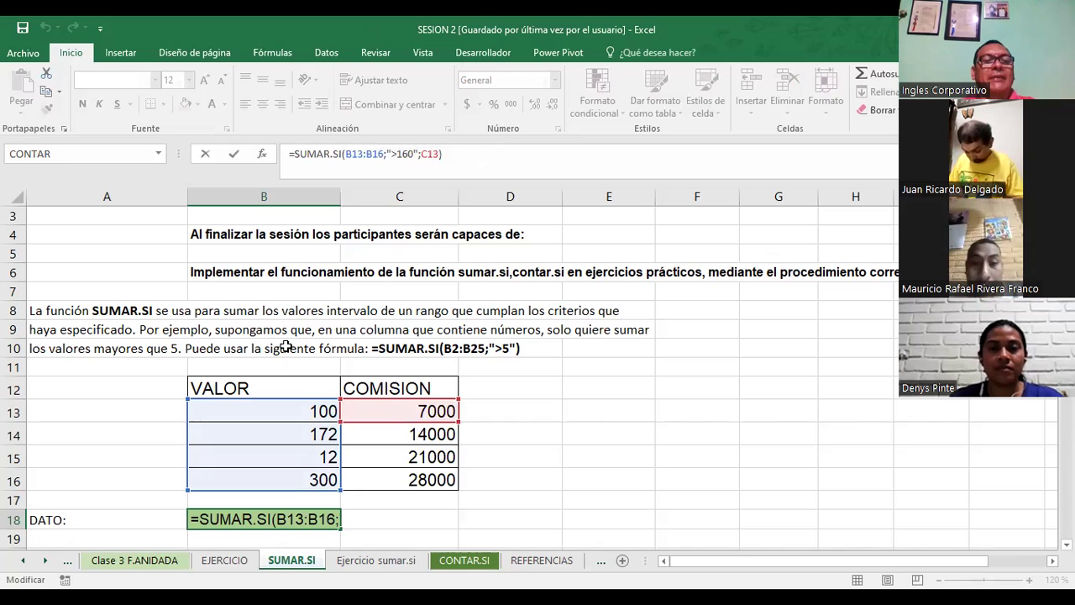
click(270, 418)
click(268, 519)
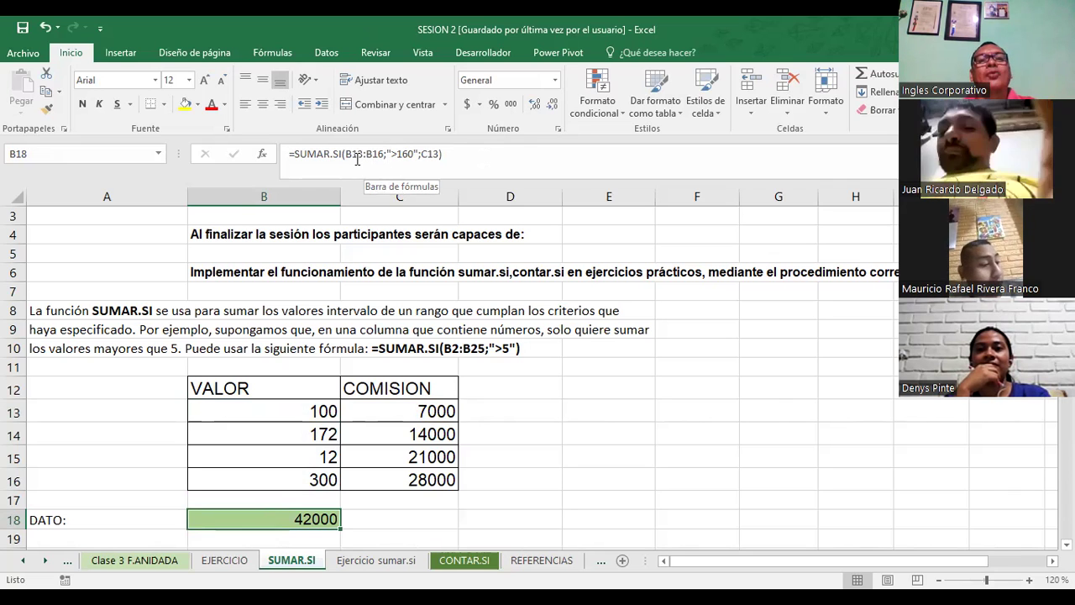
click(340, 151)
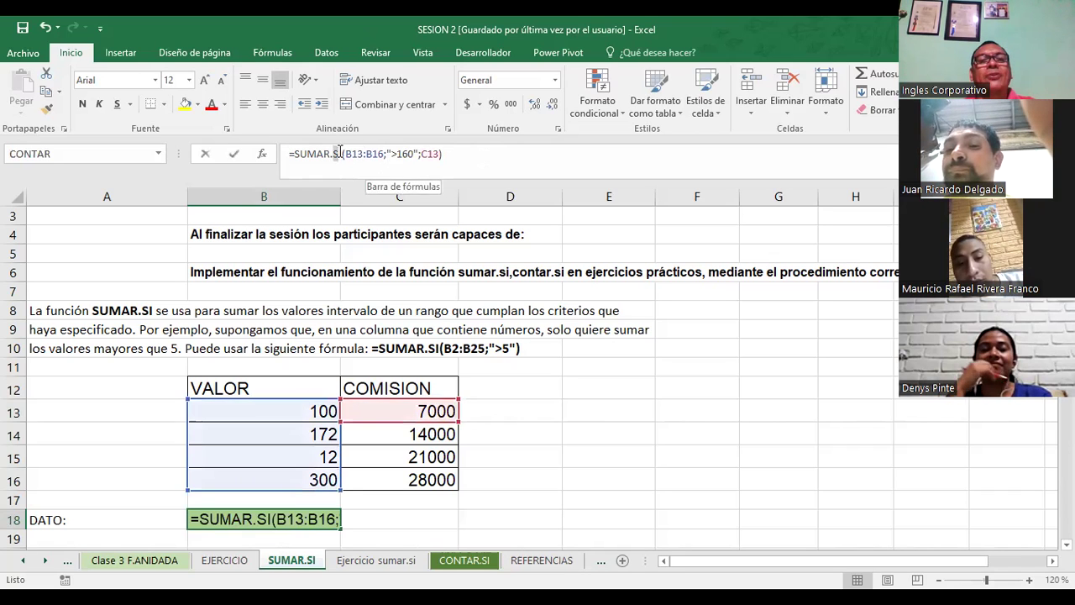
click(391, 154)
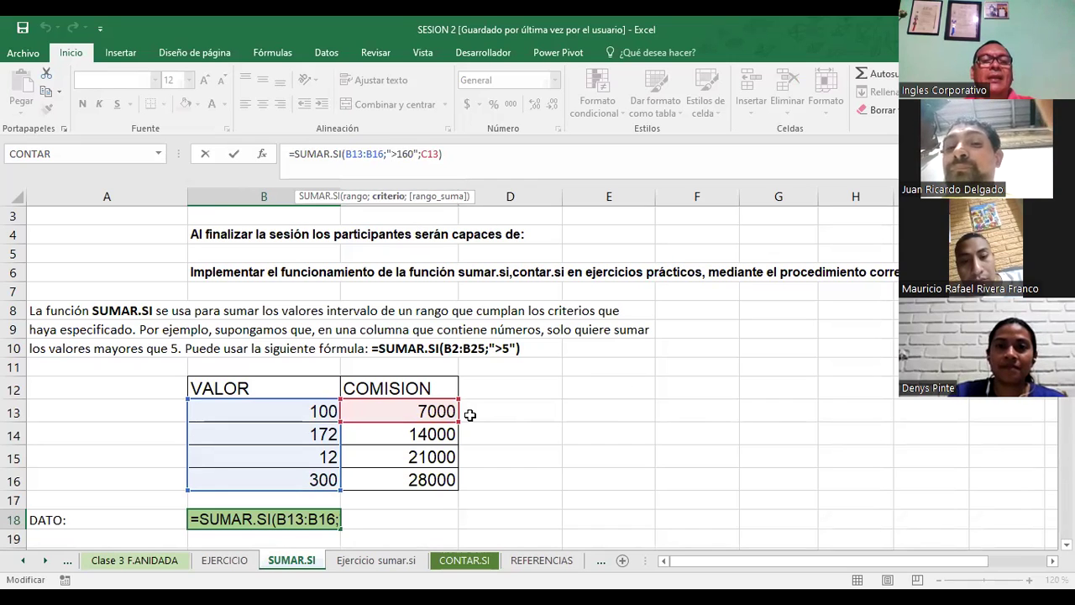
click(422, 410)
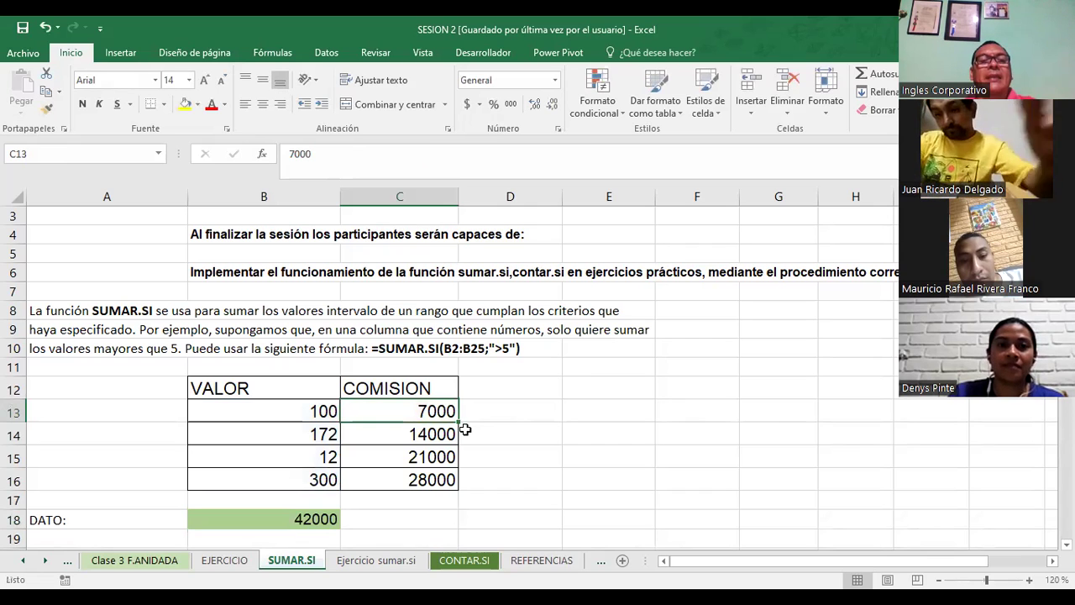
Enter VALOR values 12, 11, 20 and 30 into B13:B16
click(311, 411)
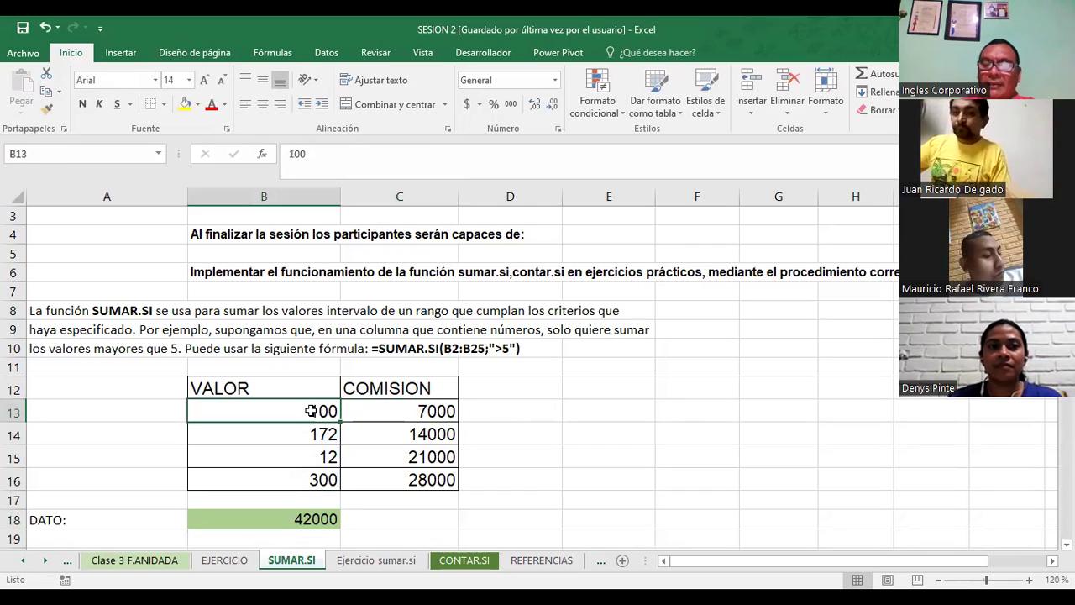
text(12)
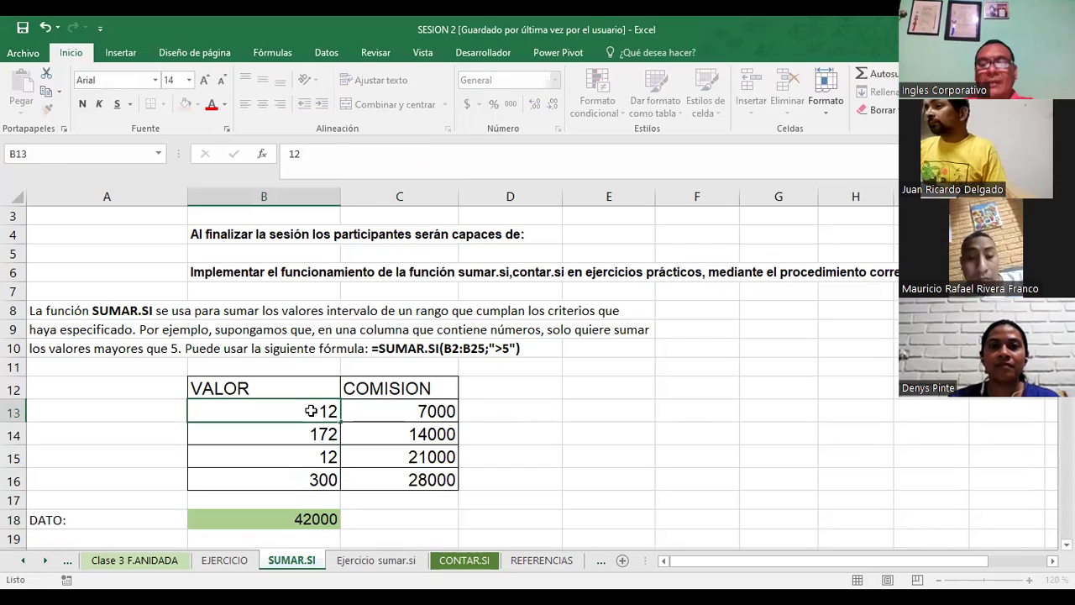
key(Return)
text(11)
key(Return)
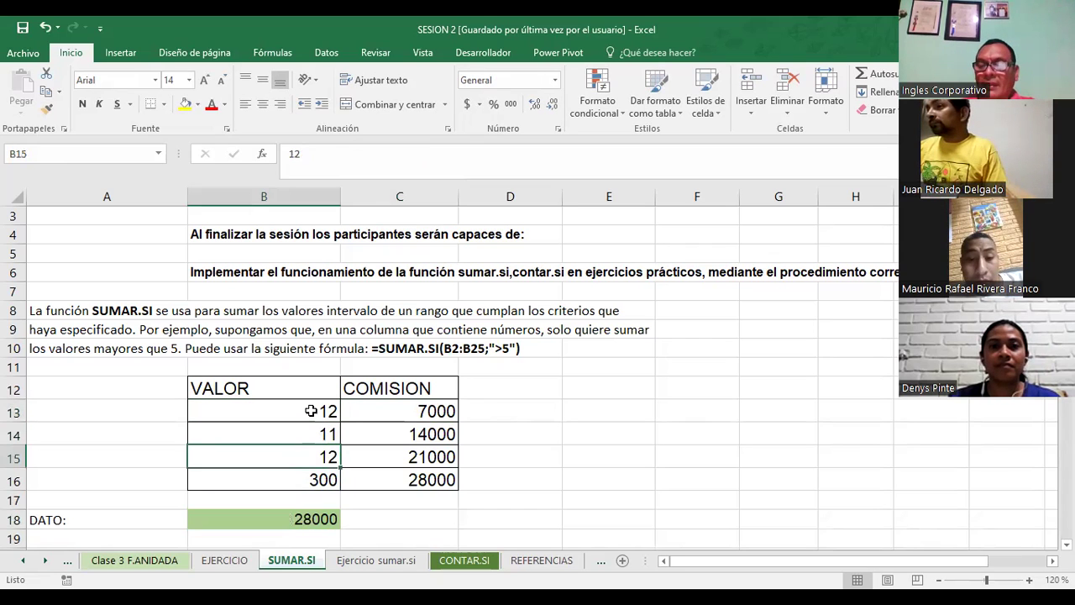
text(20)
key(Return)
text(3)
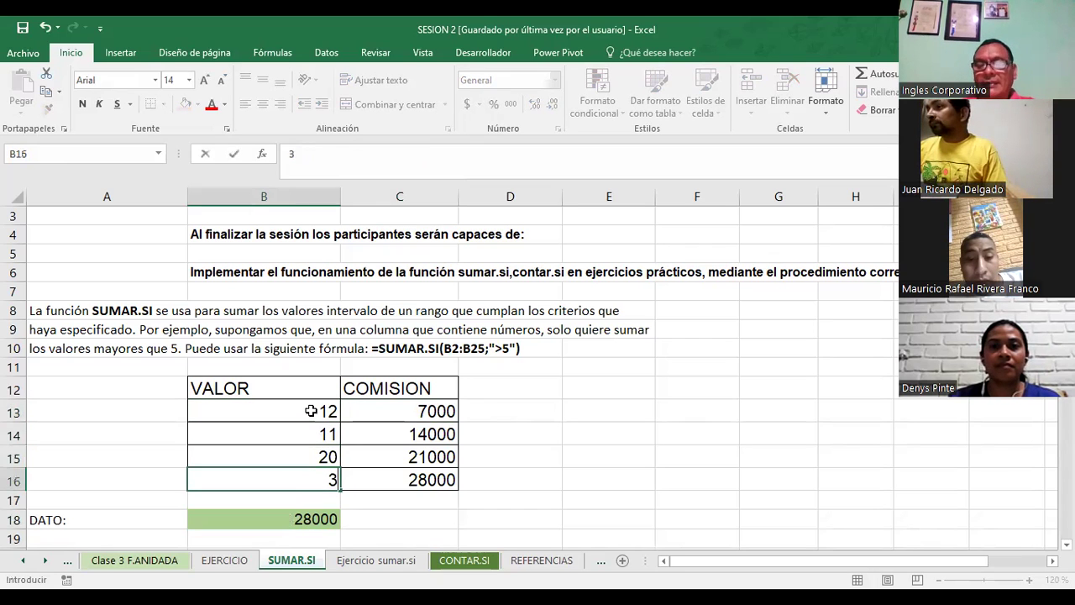
text(0)
key(Return)
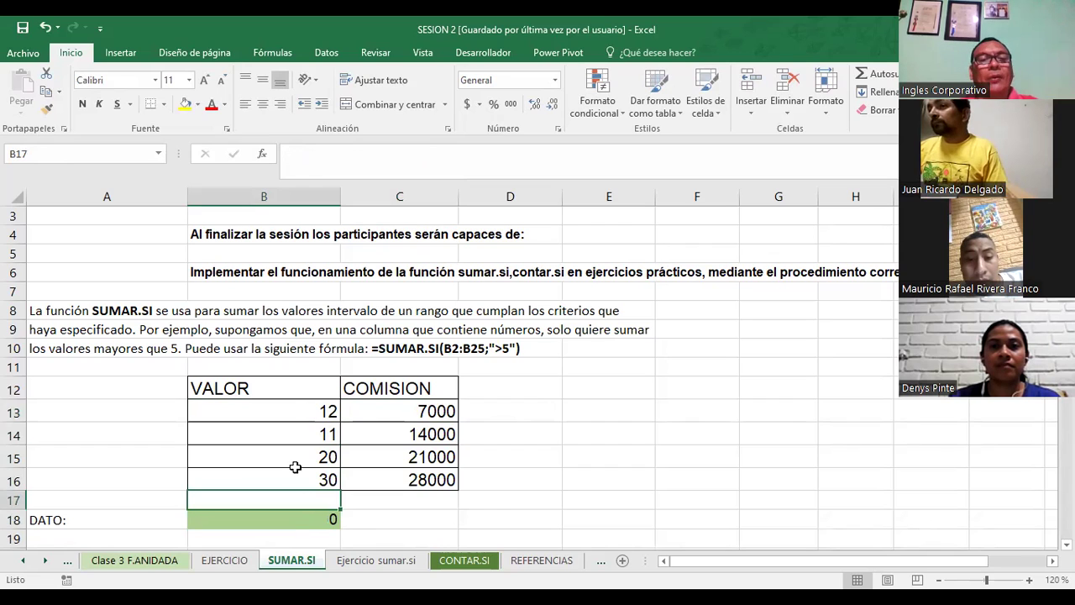
click(320, 519)
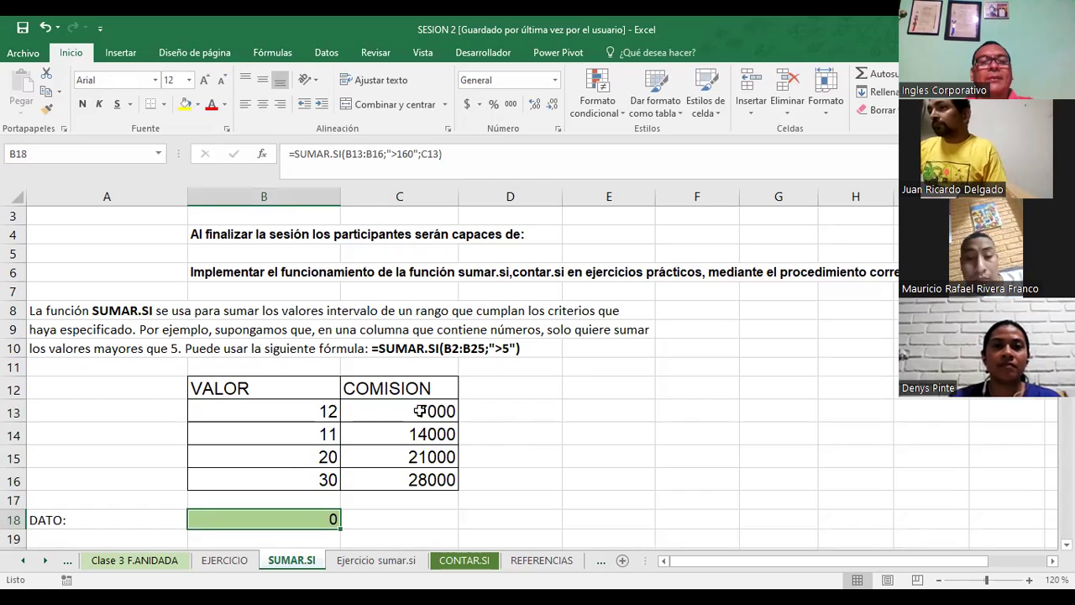
Replace B13 with 200 so DATO becomes 7000, and open B18's formula
click(308, 408)
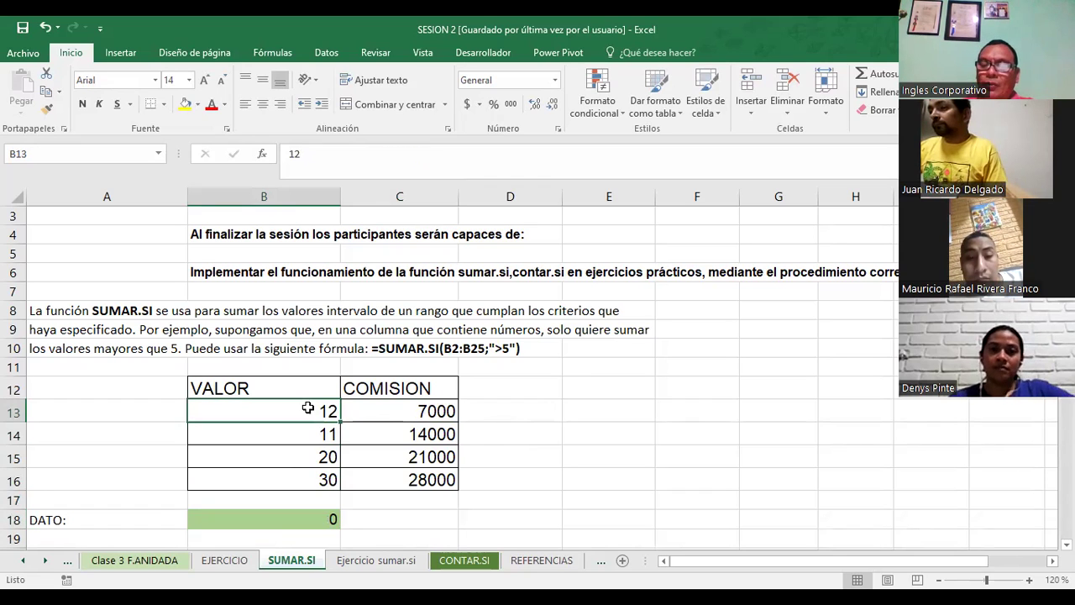
text(200)
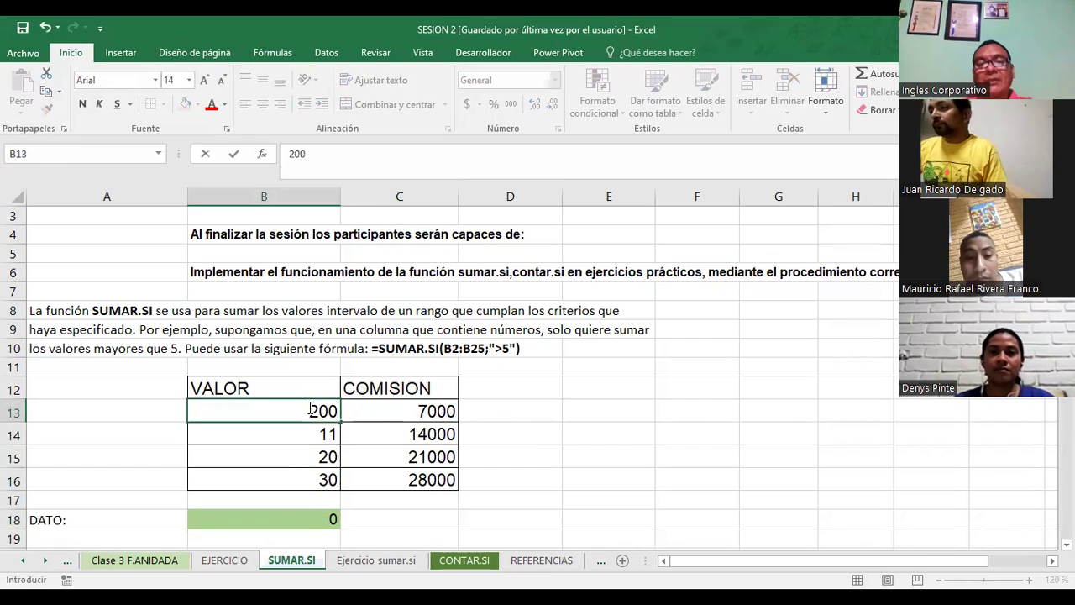
key(Return)
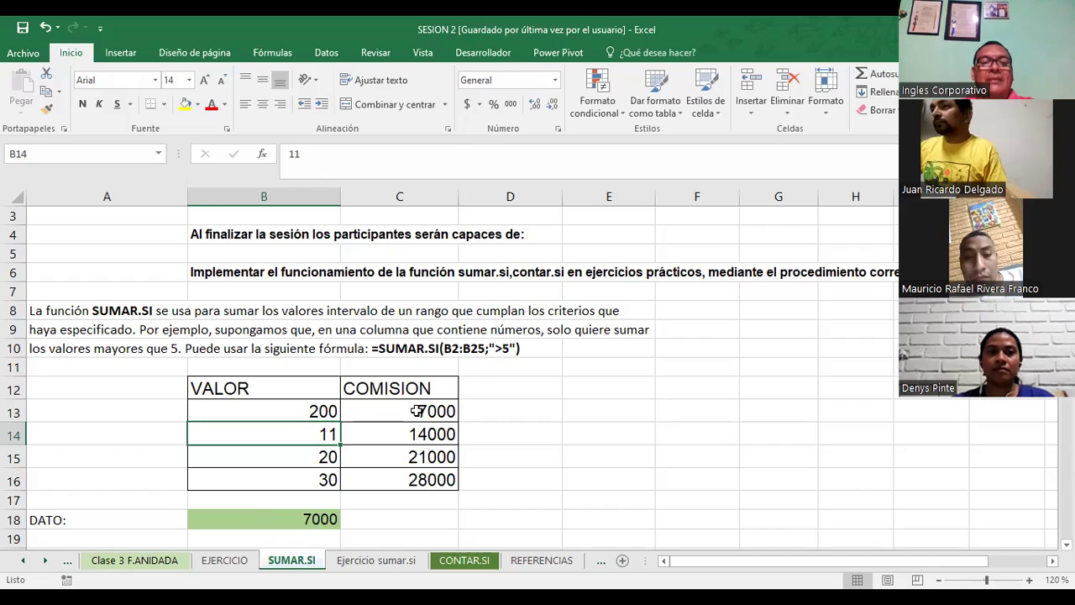
click(286, 514)
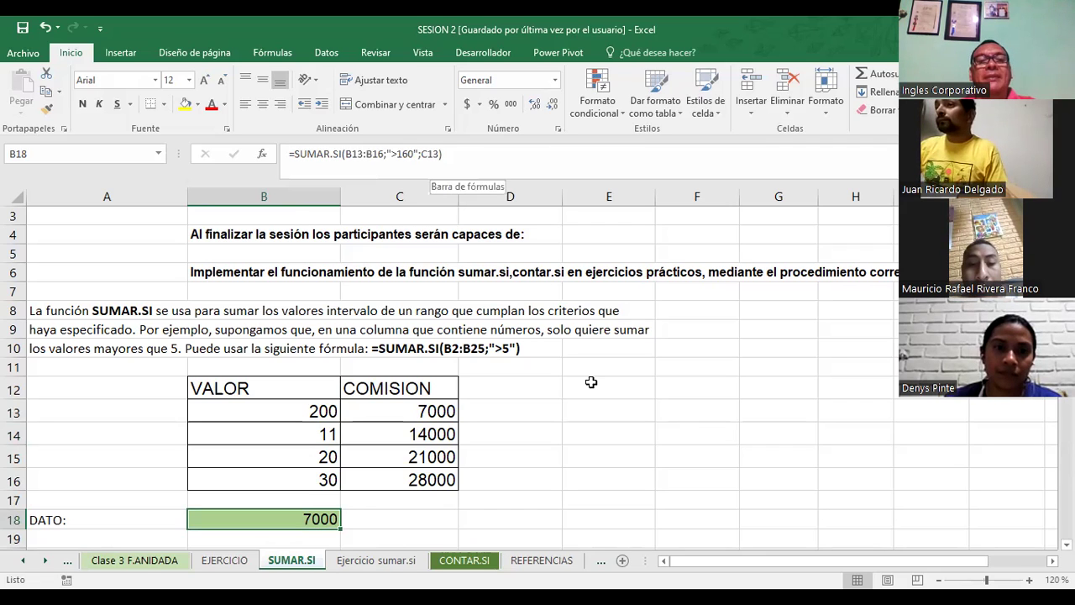
key(F2)
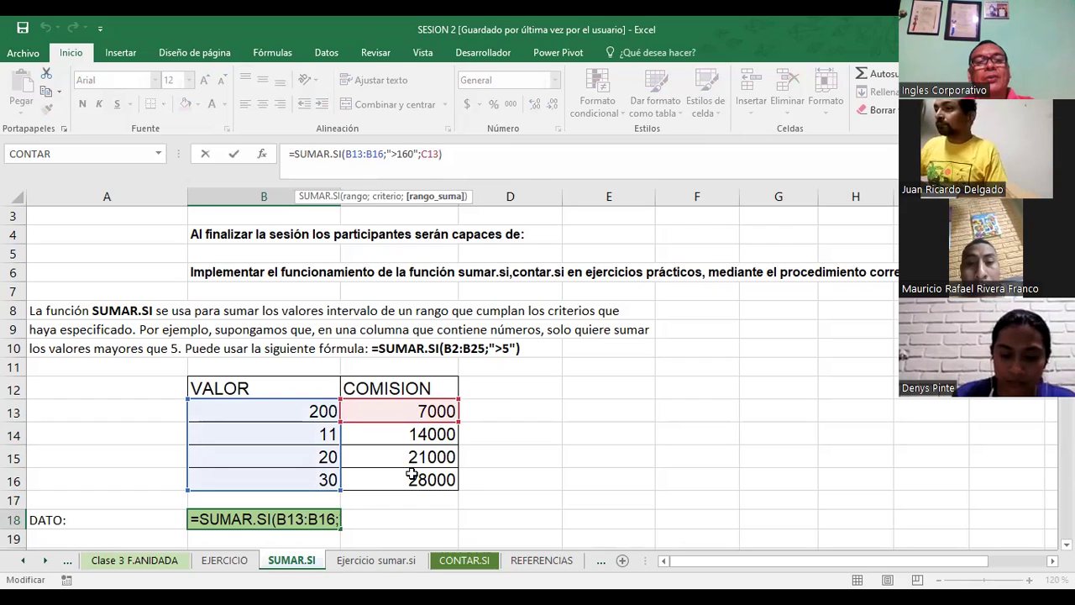
Extend B18's sum range from C13 to C13:C14:C16, covering the commissions through row 16
drag(412, 412, 412, 476)
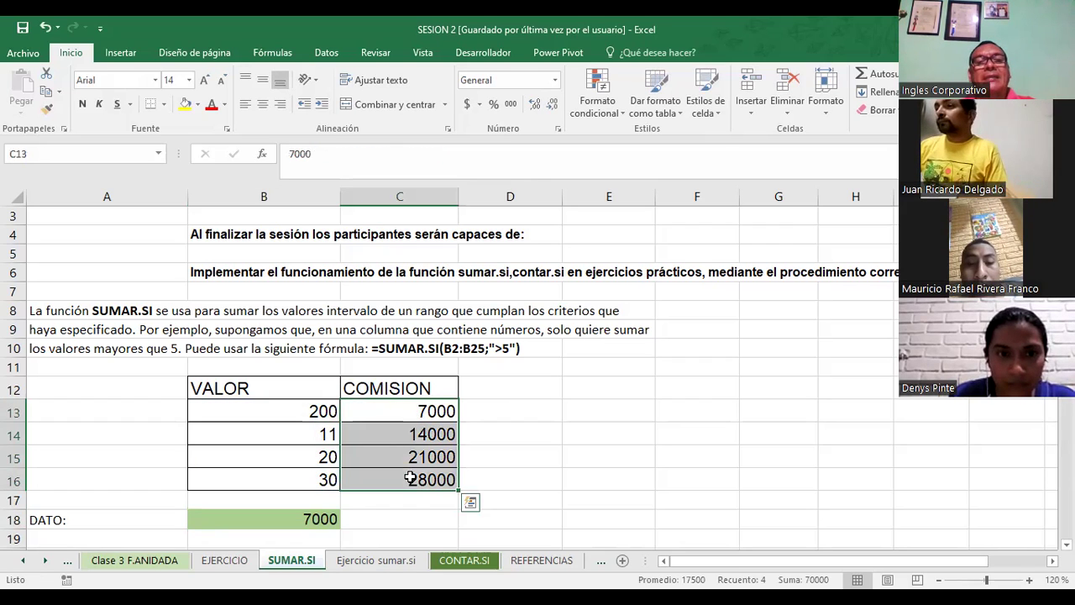
key(Return)
click(494, 433)
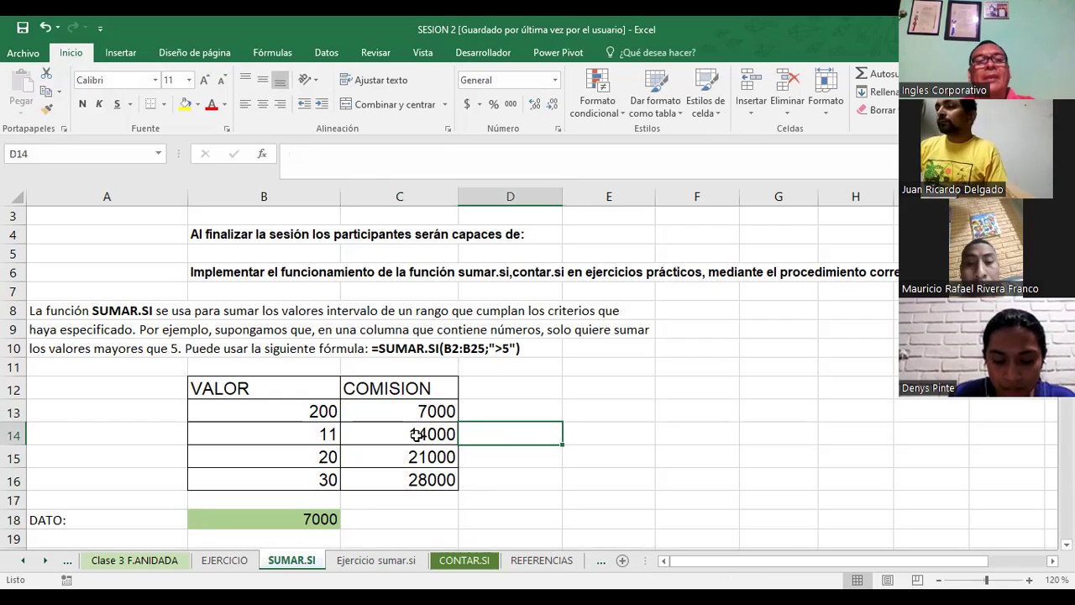
click(410, 412)
click(312, 518)
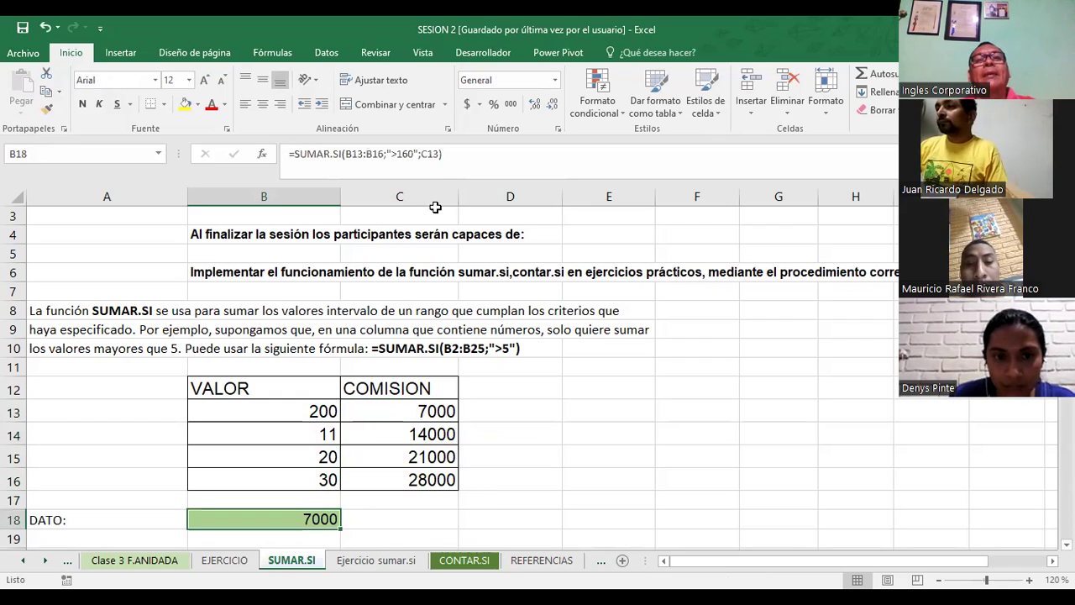
click(440, 154)
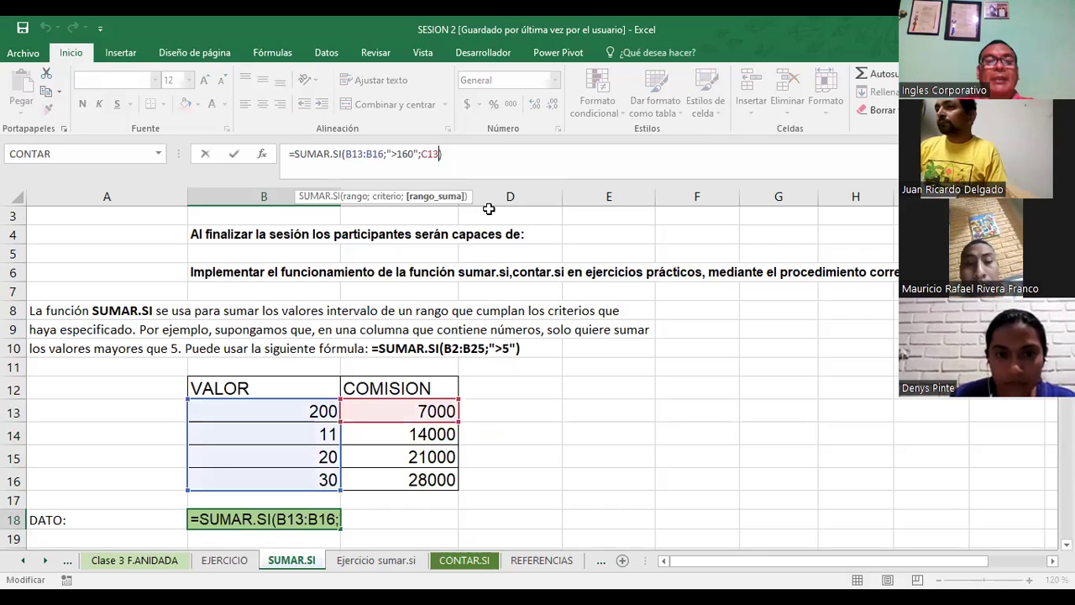
text(:)
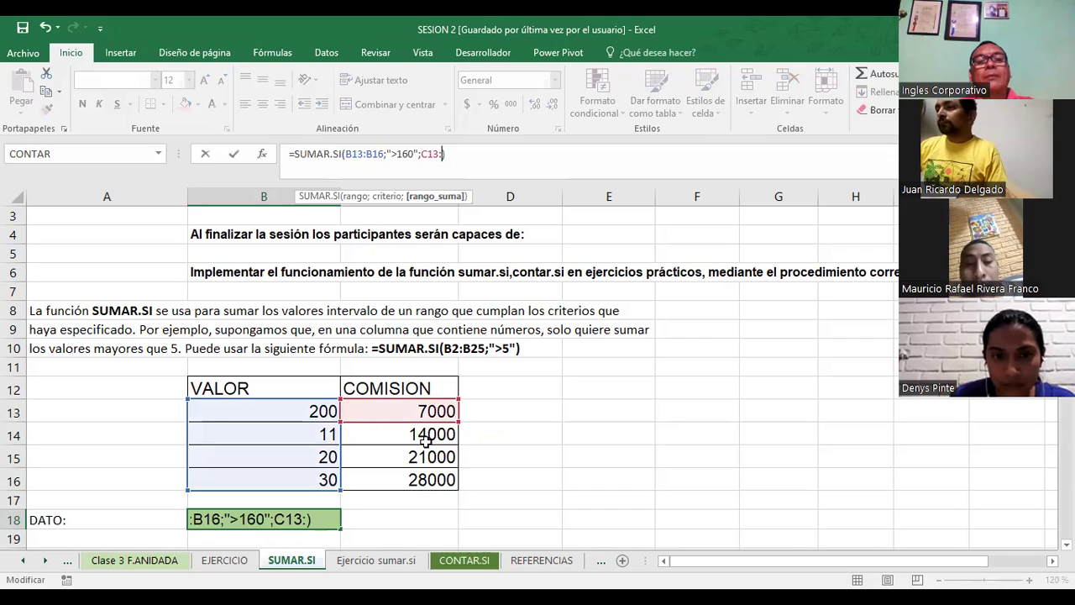
drag(420, 435, 414, 477)
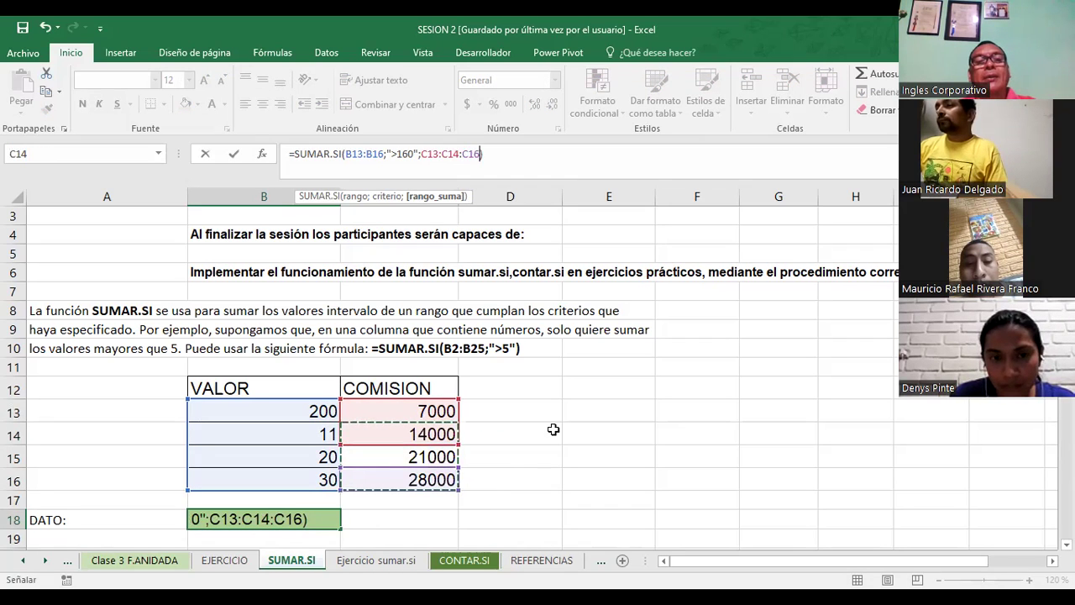
key(Return)
key(Up)
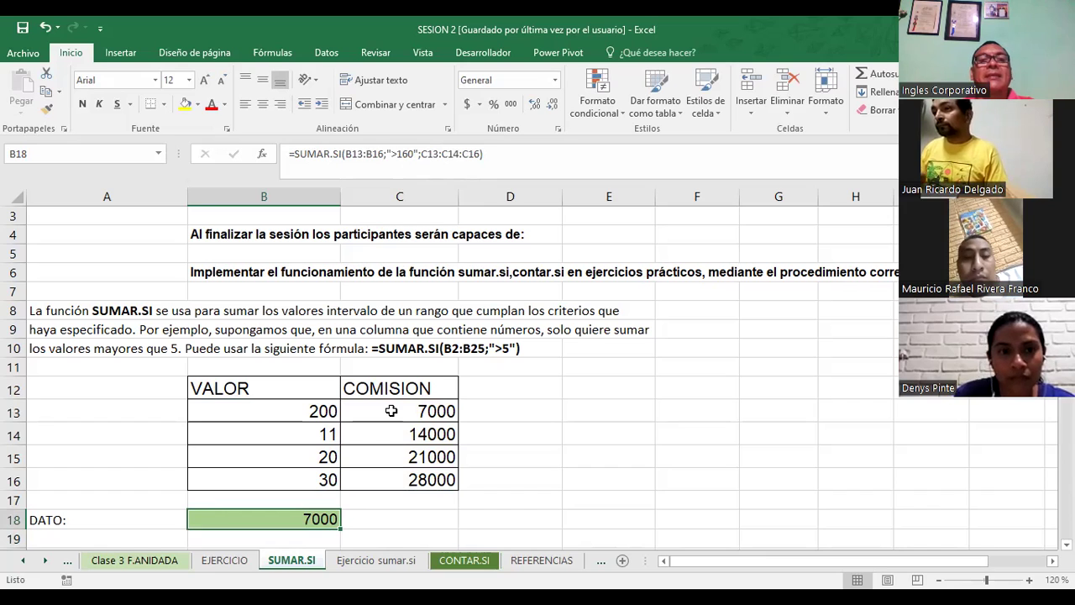
click(345, 154)
drag(344, 154, 386, 154)
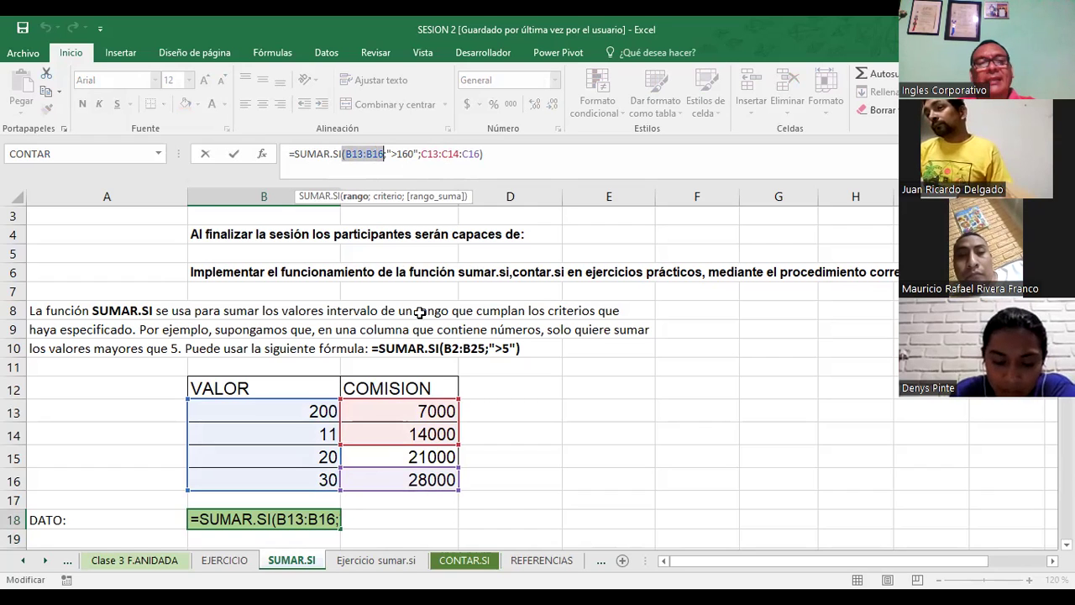
Commit the formula and change B13 from 200 to 100, dropping DATO to 0
key(Return)
click(268, 410)
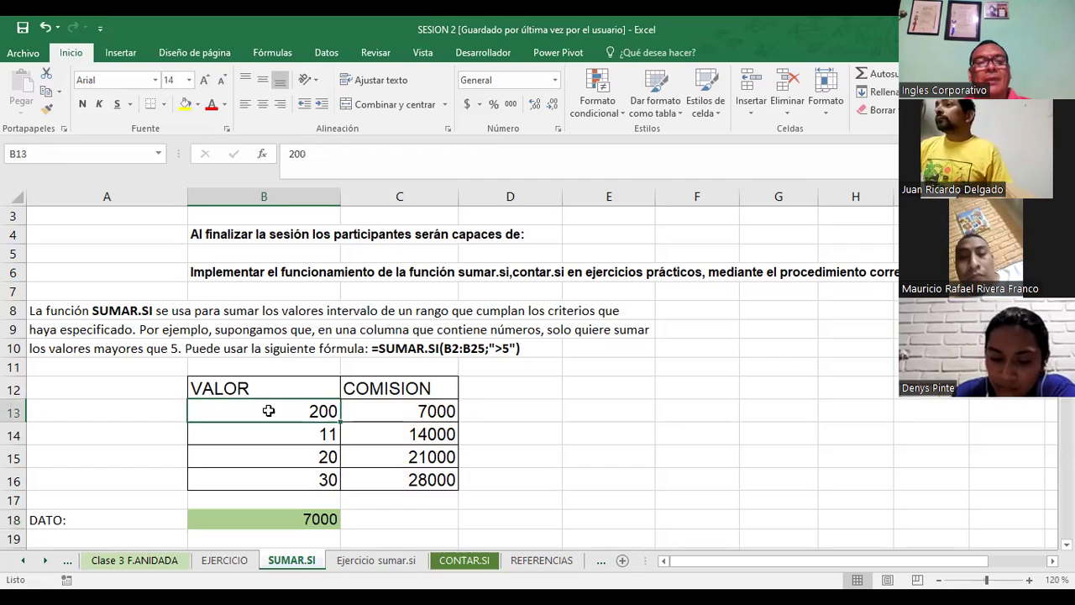
text(1)
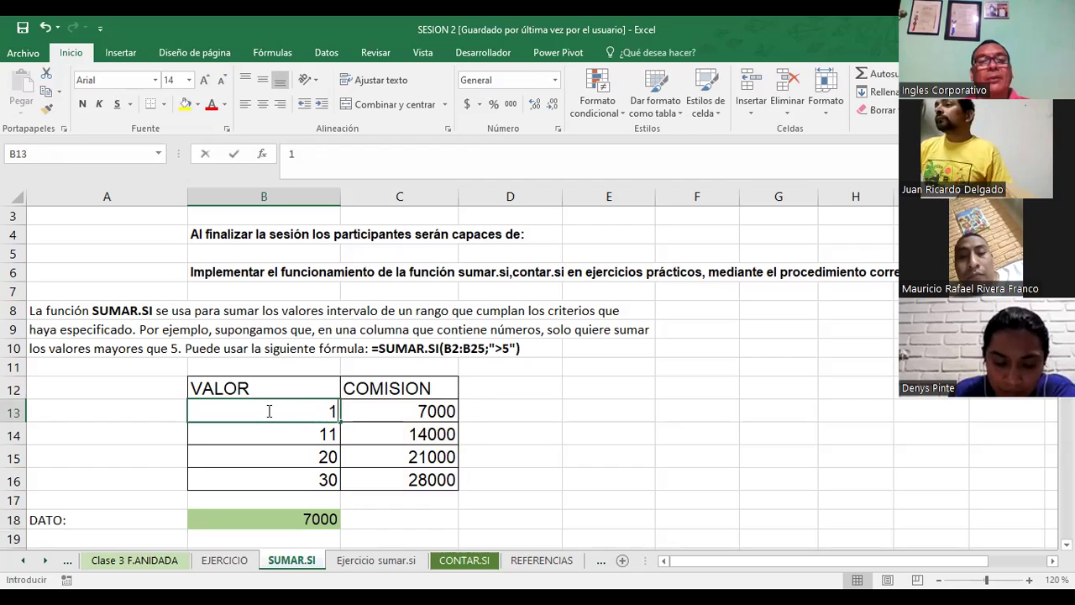
text(00)
key(Return)
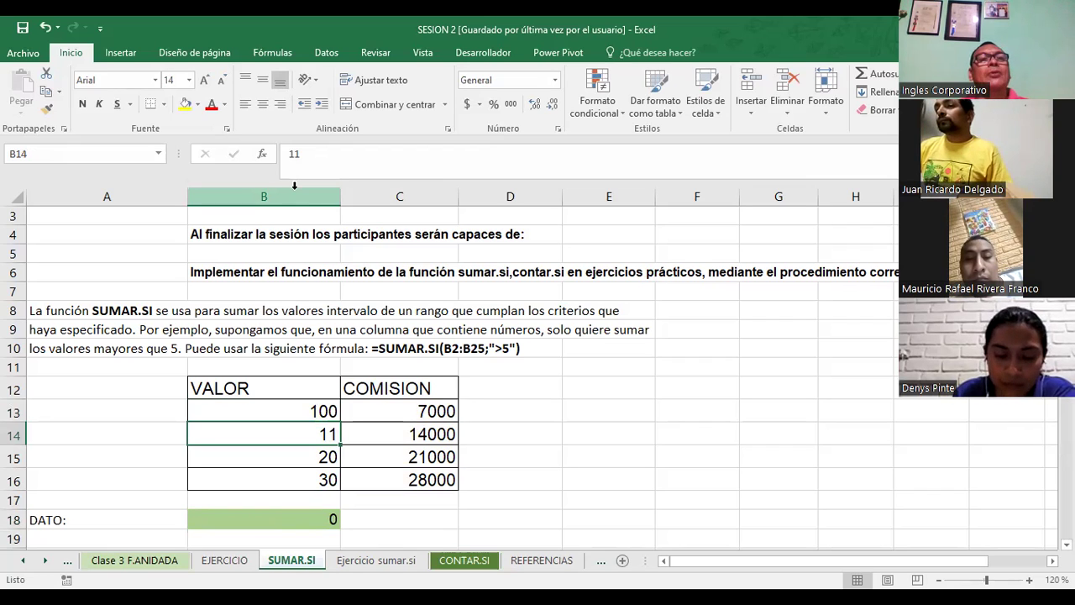
Draw a bold black arrow from the 7000 commission in C13 down to the DATO cell
click(129, 55)
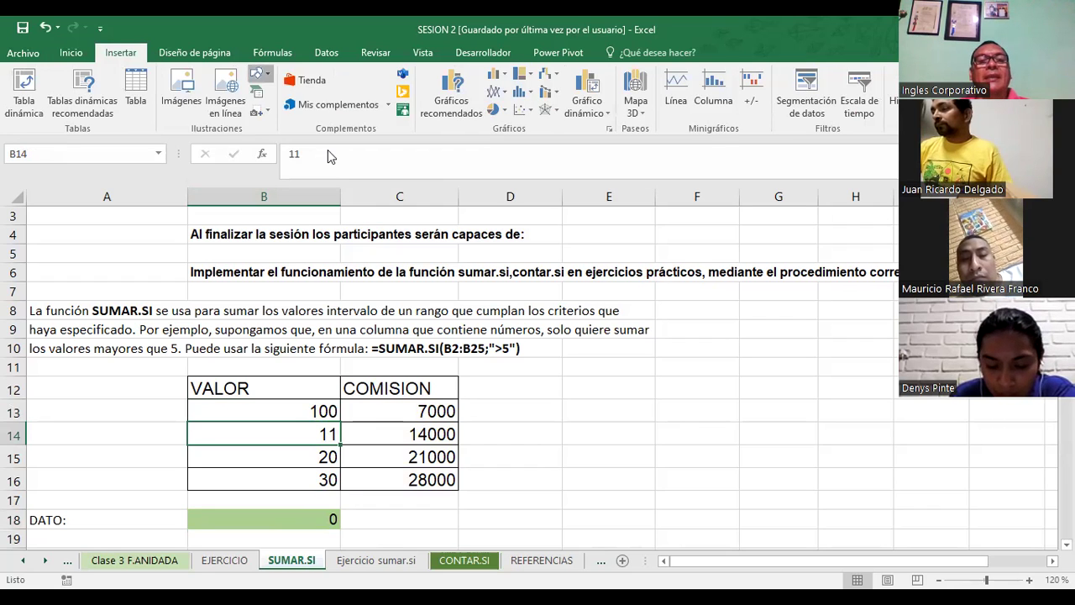
drag(444, 388, 309, 510)
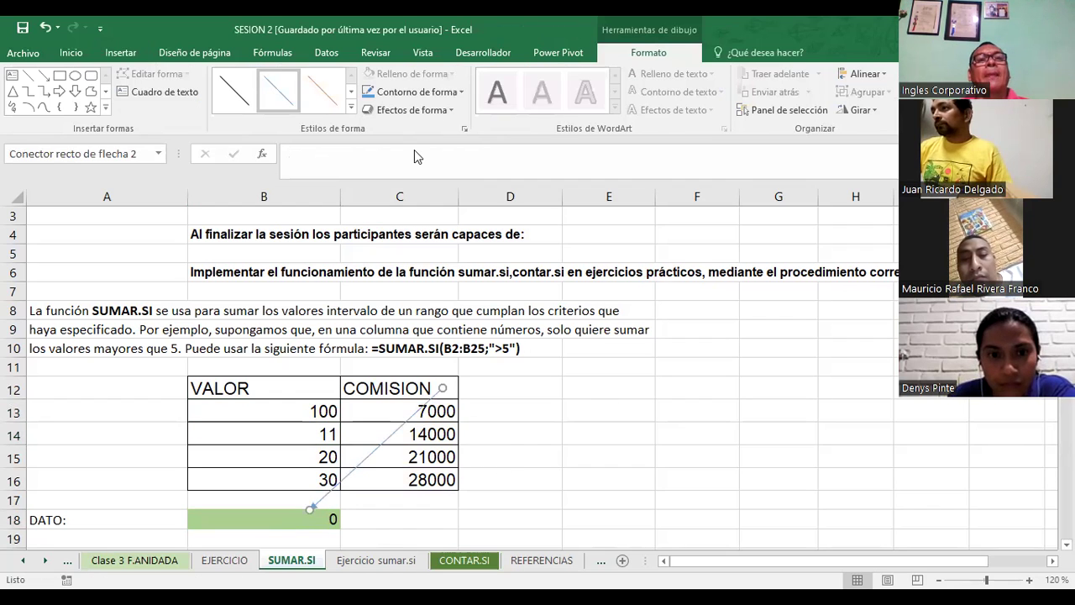
click(350, 107)
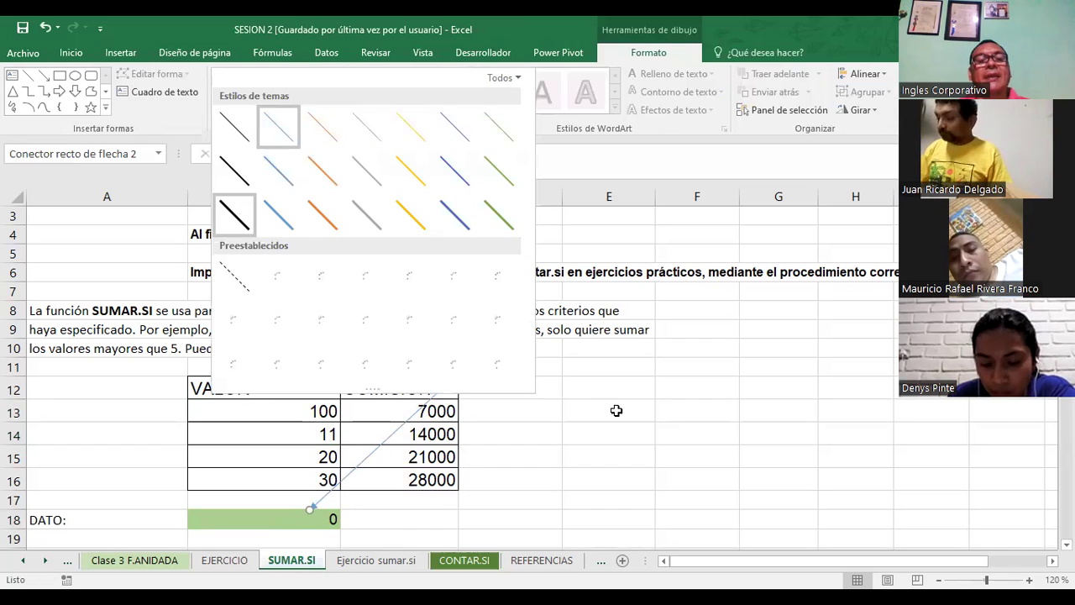
click(304, 417)
click(291, 412)
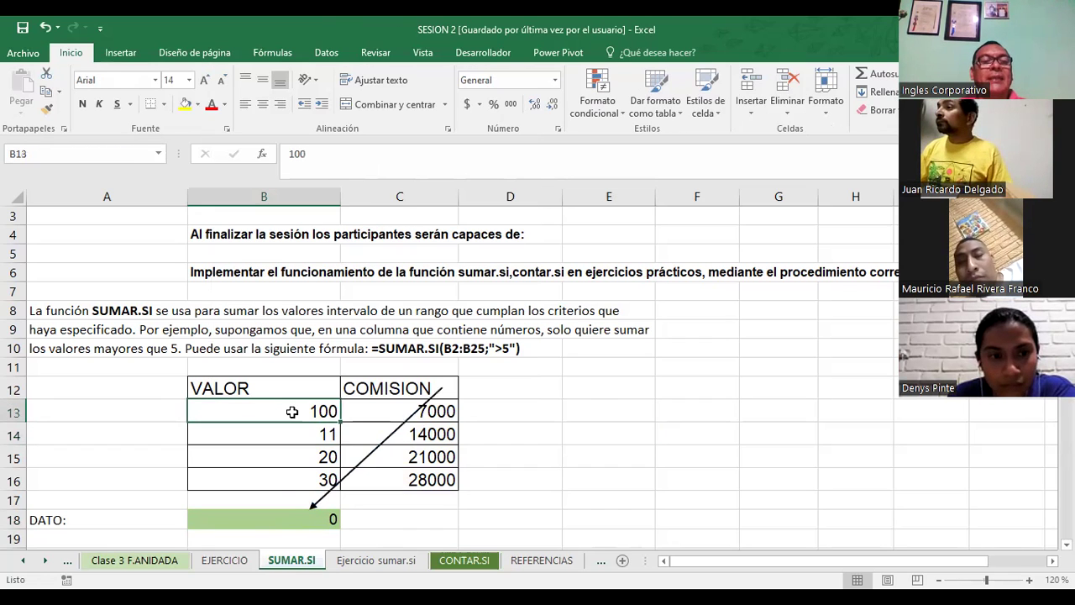
drag(286, 406, 271, 475)
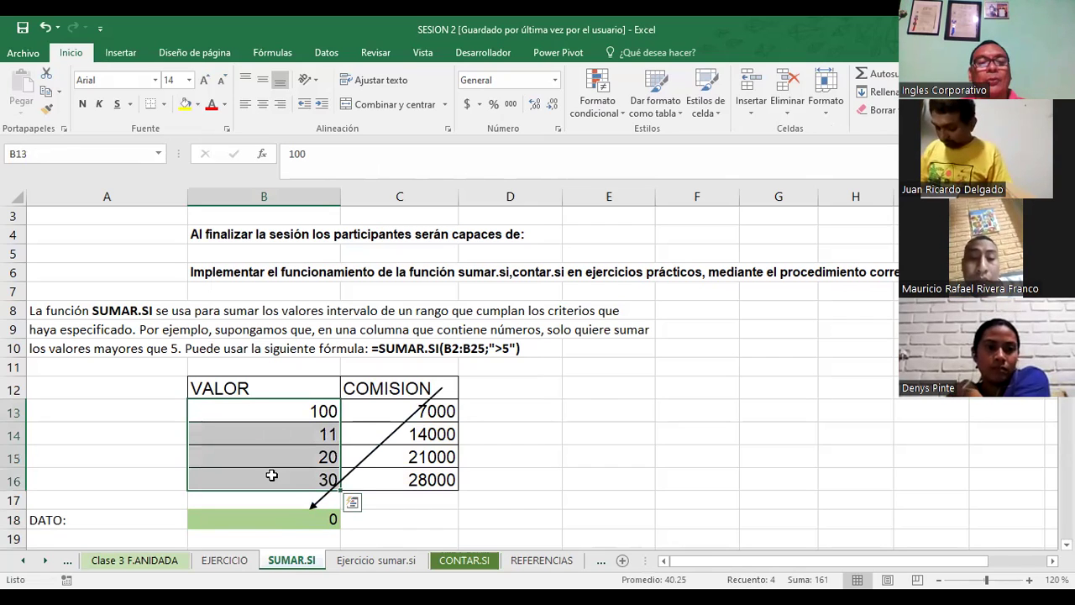
click(441, 399)
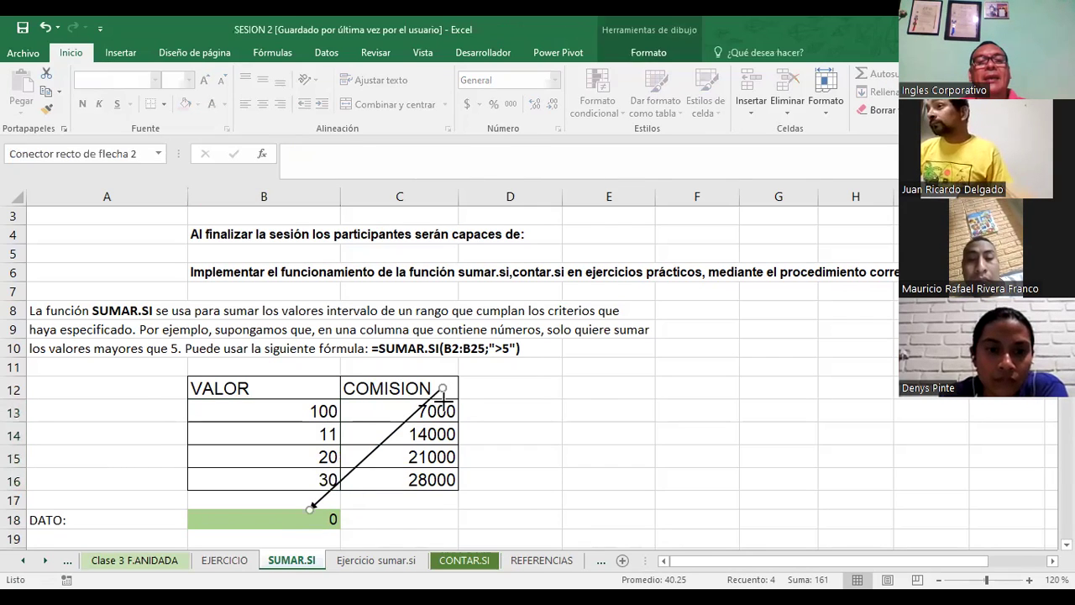
drag(442, 389, 442, 410)
click(571, 404)
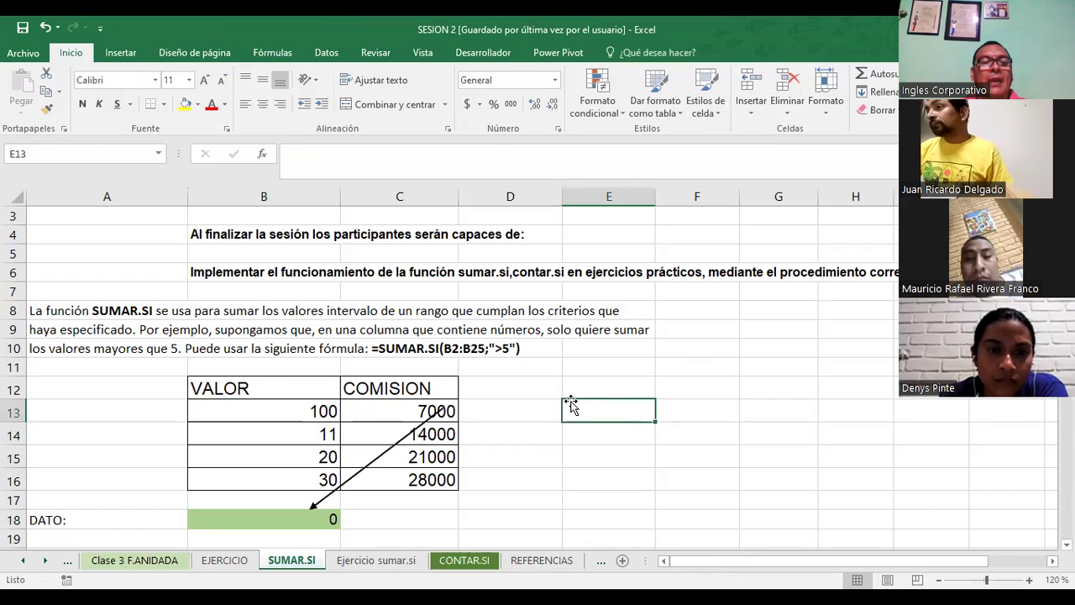
Enter 500 as the last VALOR in B16
click(294, 485)
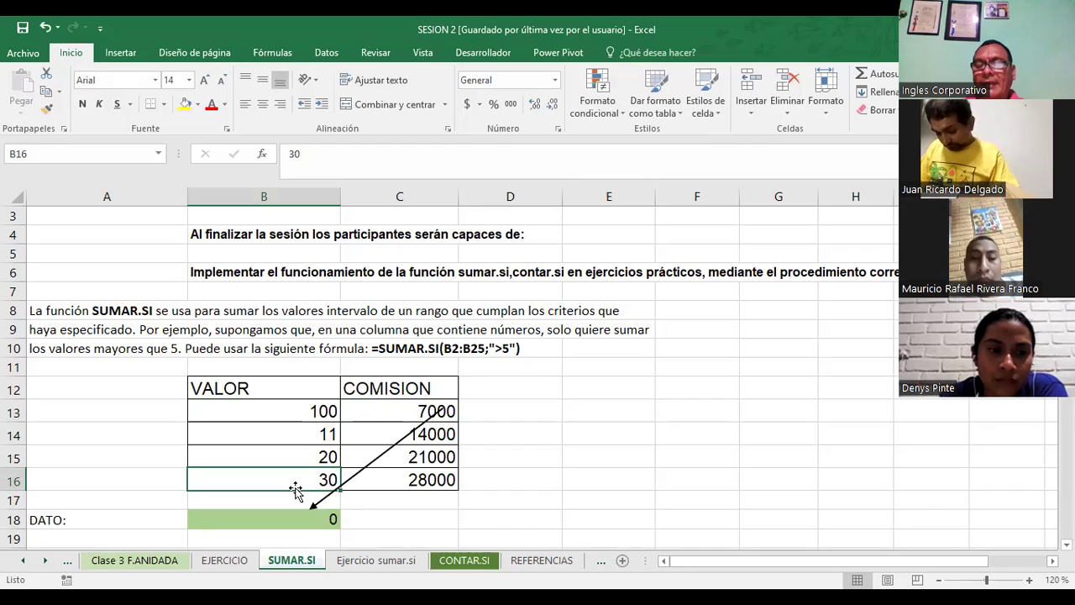
text(500)
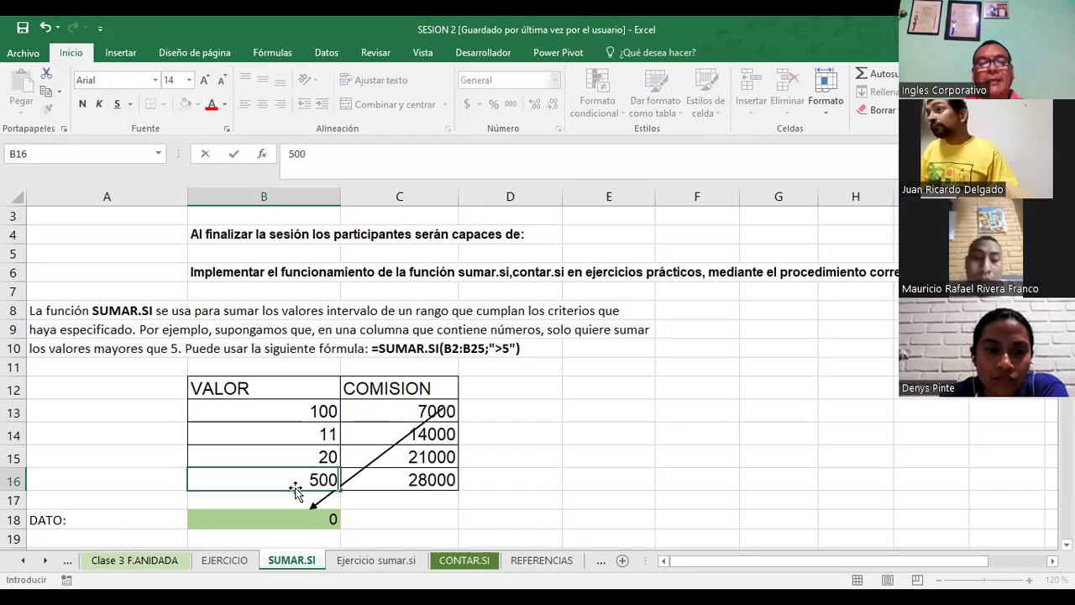
key(Return)
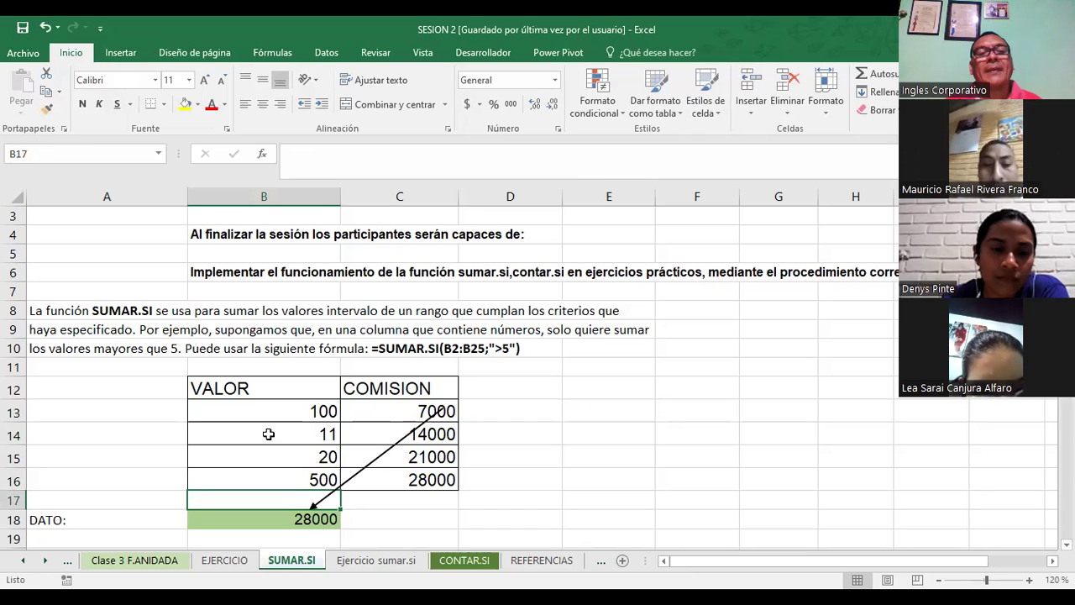
click(283, 475)
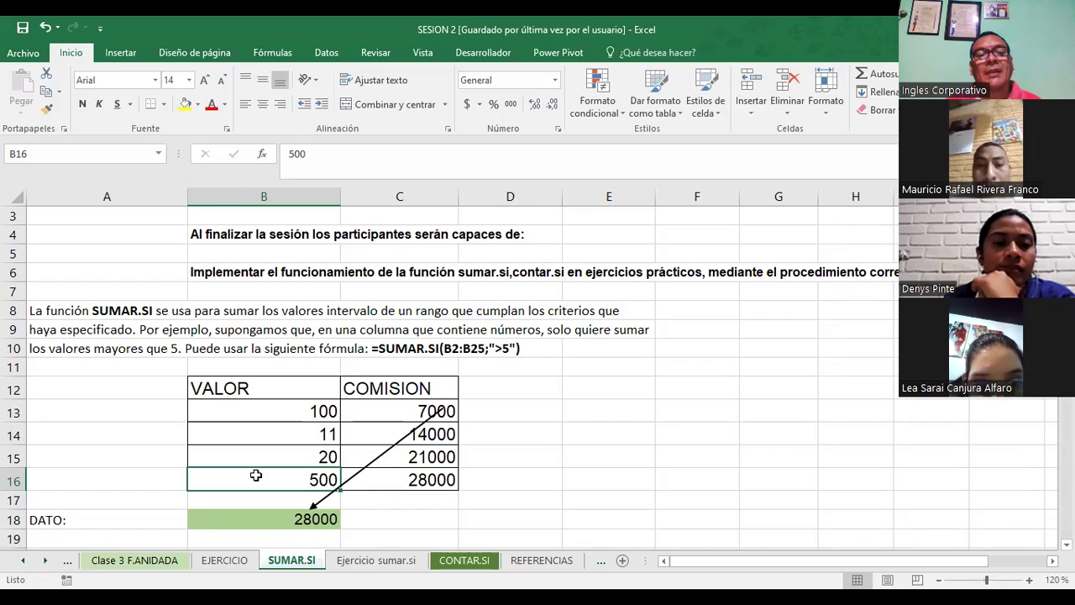
Set B15 to 300 and B14 to 160.1 so DATO totals 63000
click(272, 456)
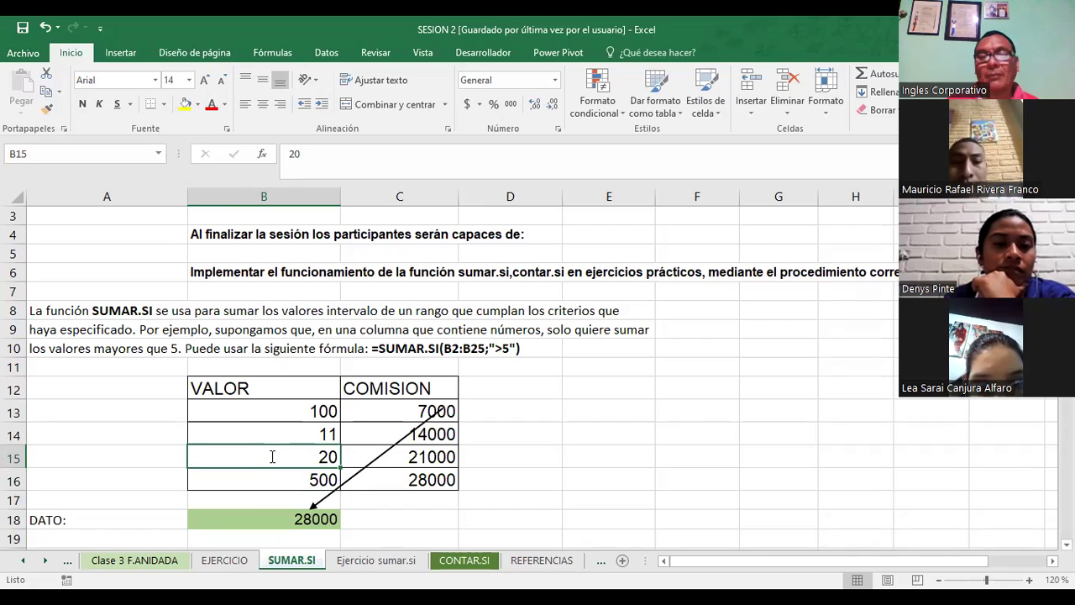
text(300)
key(Return)
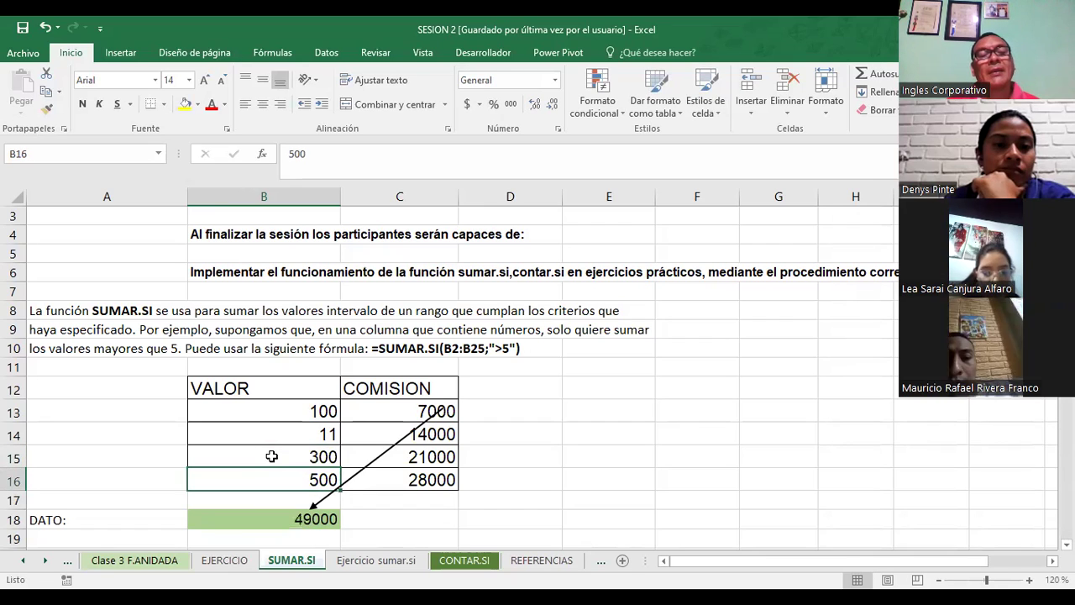
click(278, 436)
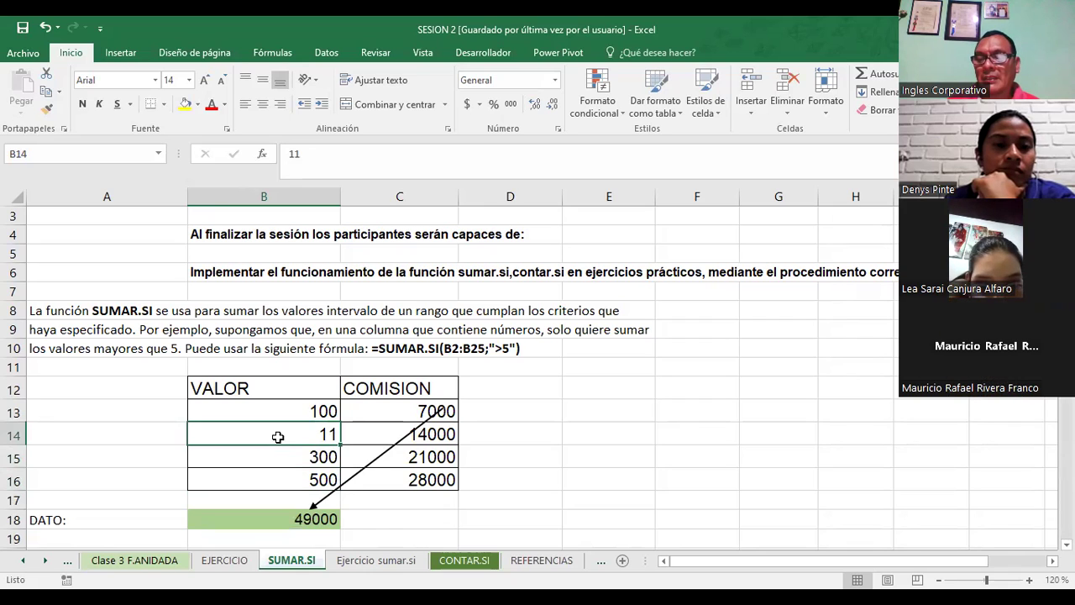
text(160)
key(Return)
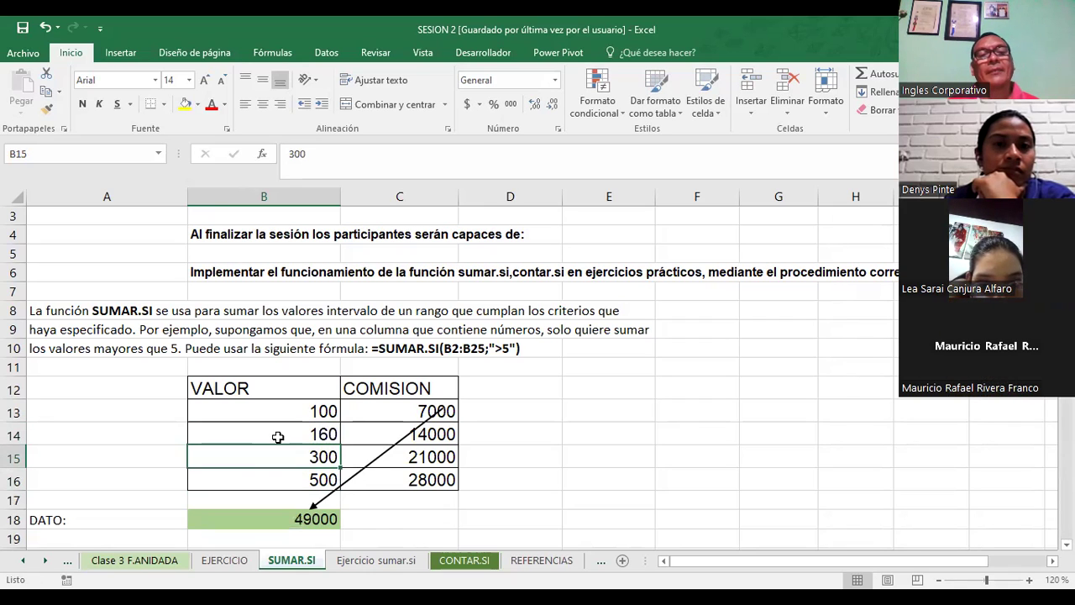
click(277, 437)
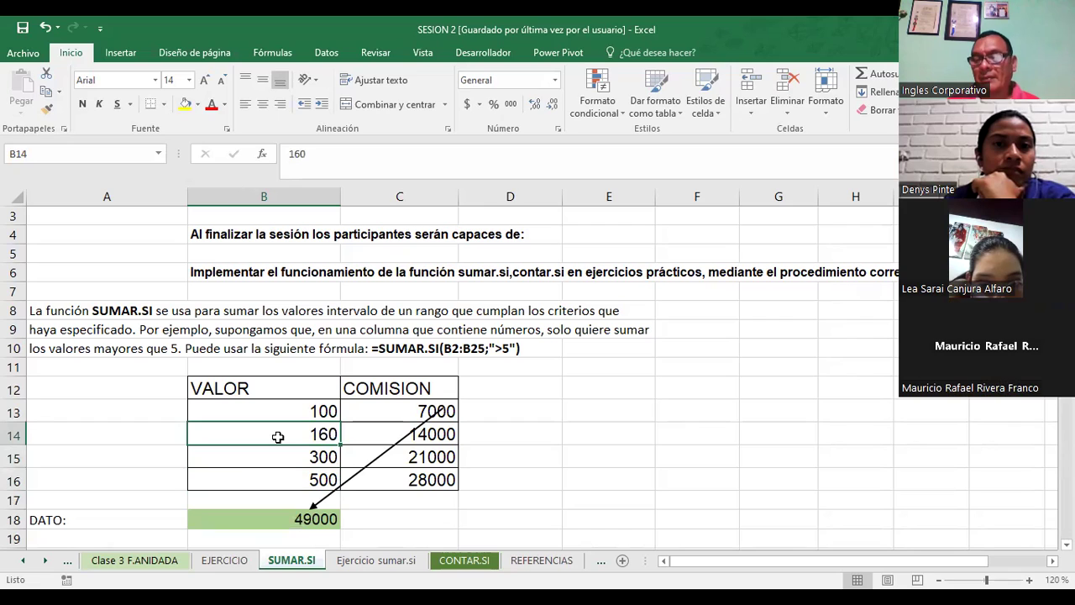
text(16)
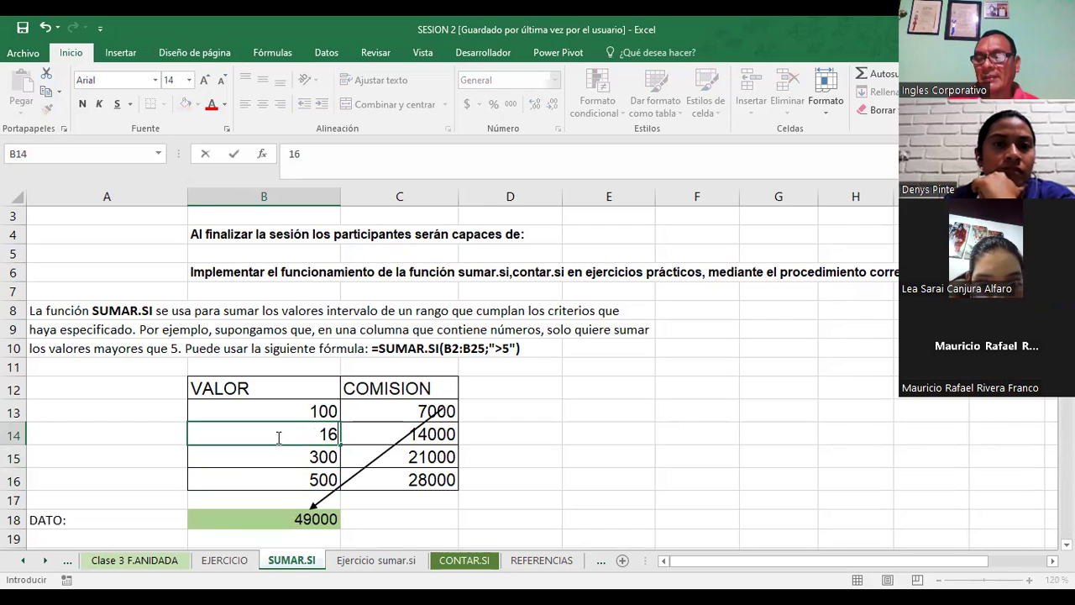
text(0.1)
key(Return)
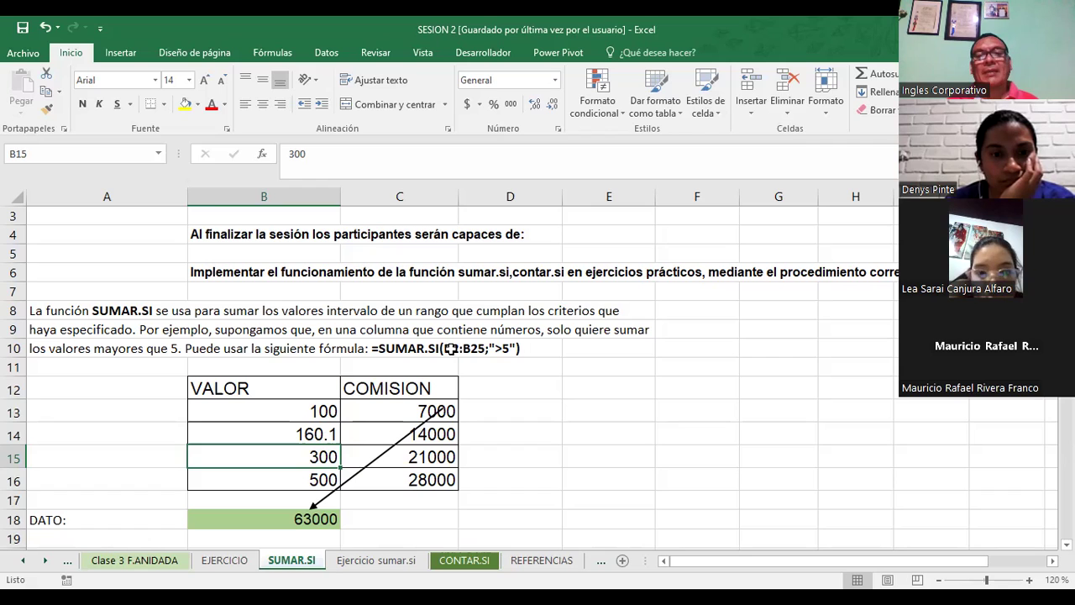
Scroll down to Ejercicio 1 and back up to the VALOR/COMISION table showing DATO 63000
scroll(537, 370, up, 1)
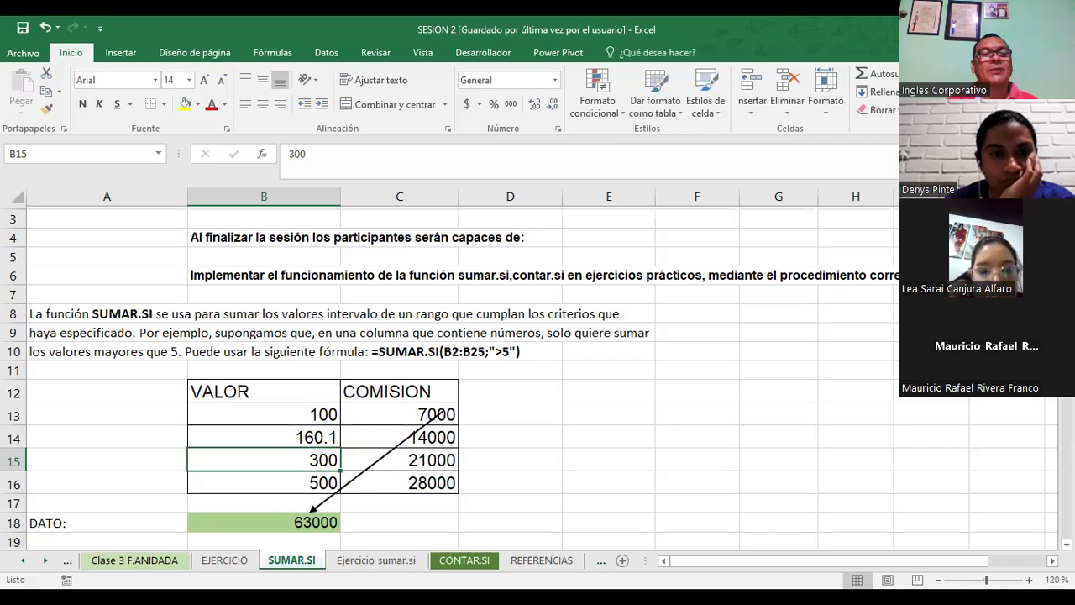
scroll(538, 370, down, 5)
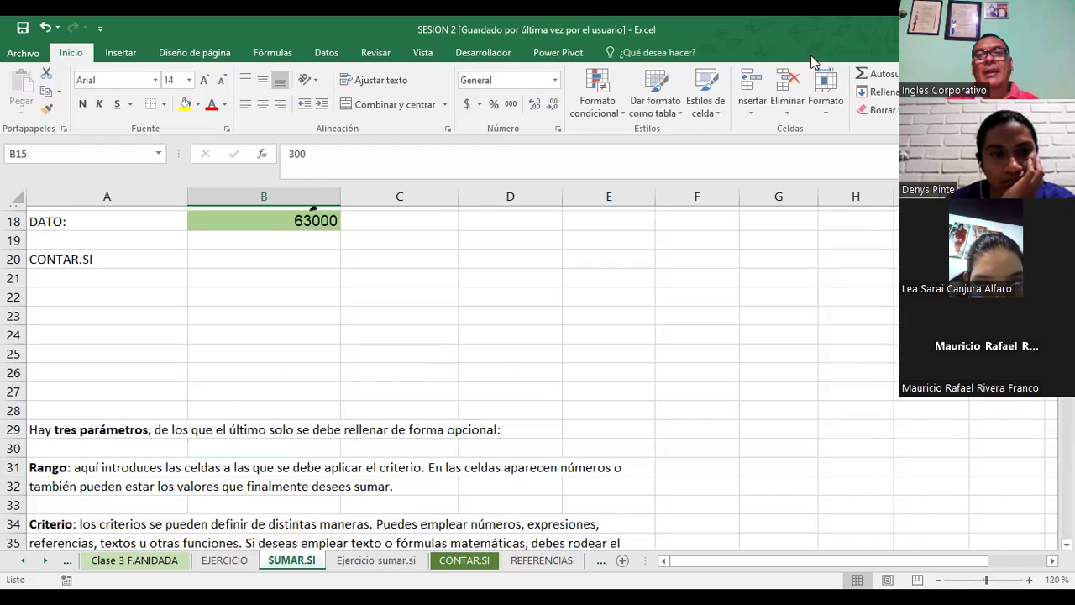
scroll(312, 207, down, 1)
scroll(538, 370, down, 2)
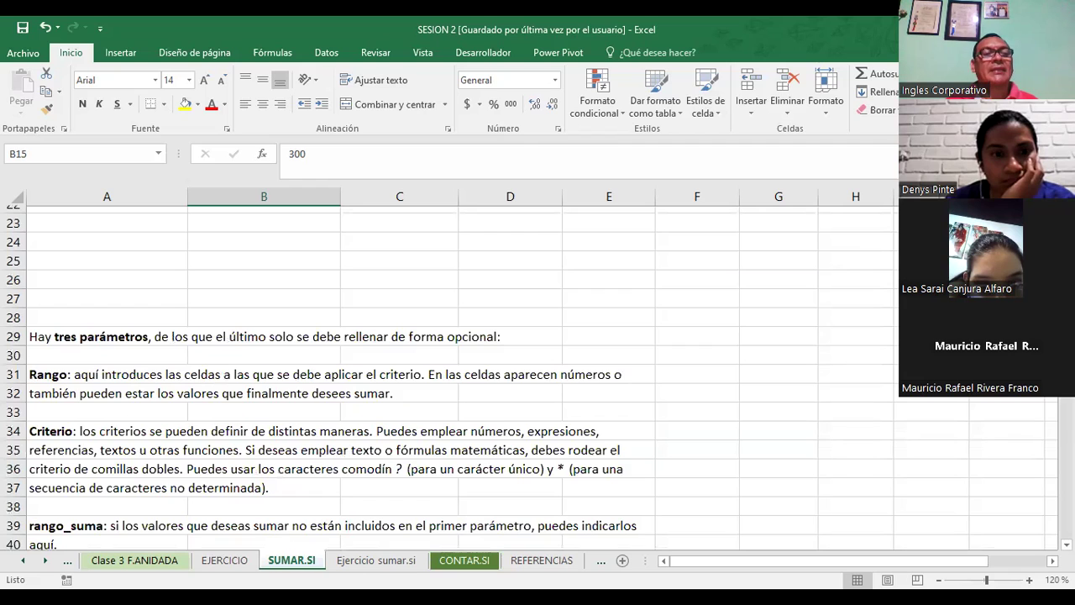
scroll(537, 370, down, 1)
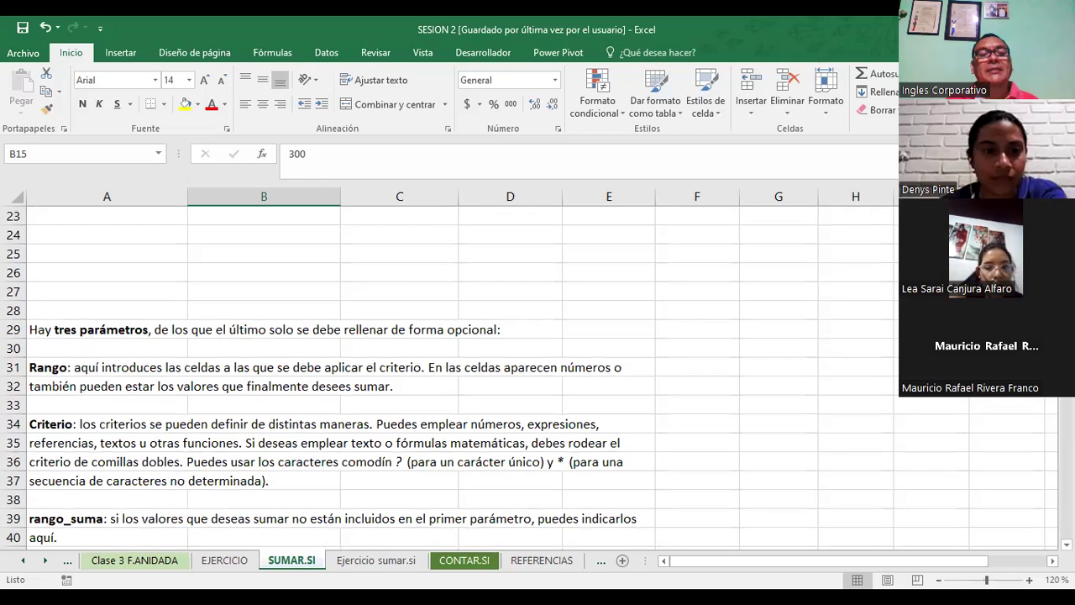
scroll(538, 378, down, 4)
scroll(538, 378, down, 3)
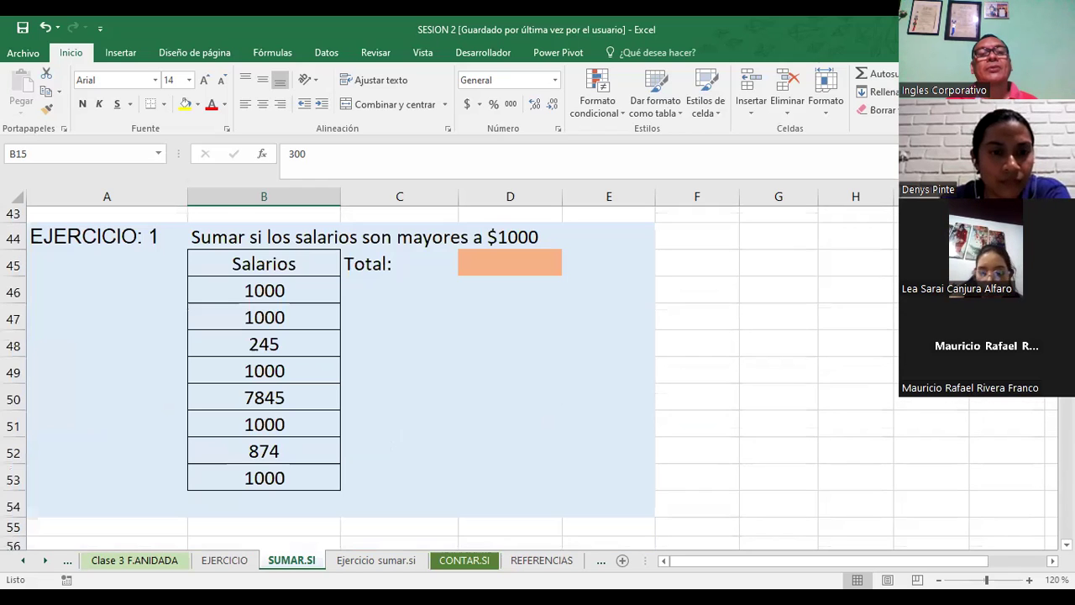
scroll(538, 378, up, 4)
scroll(289, 426, up, 8)
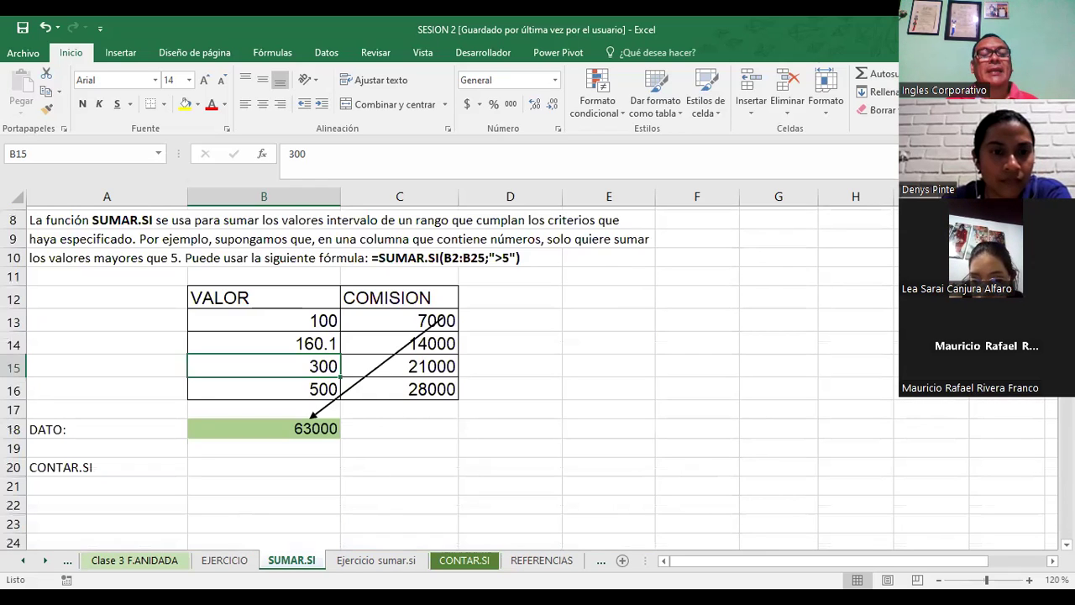
Open B18's DATO formula and highlight its B13:B16 range, ">160" criterion and C13:C14:C16 sum range
click(289, 426)
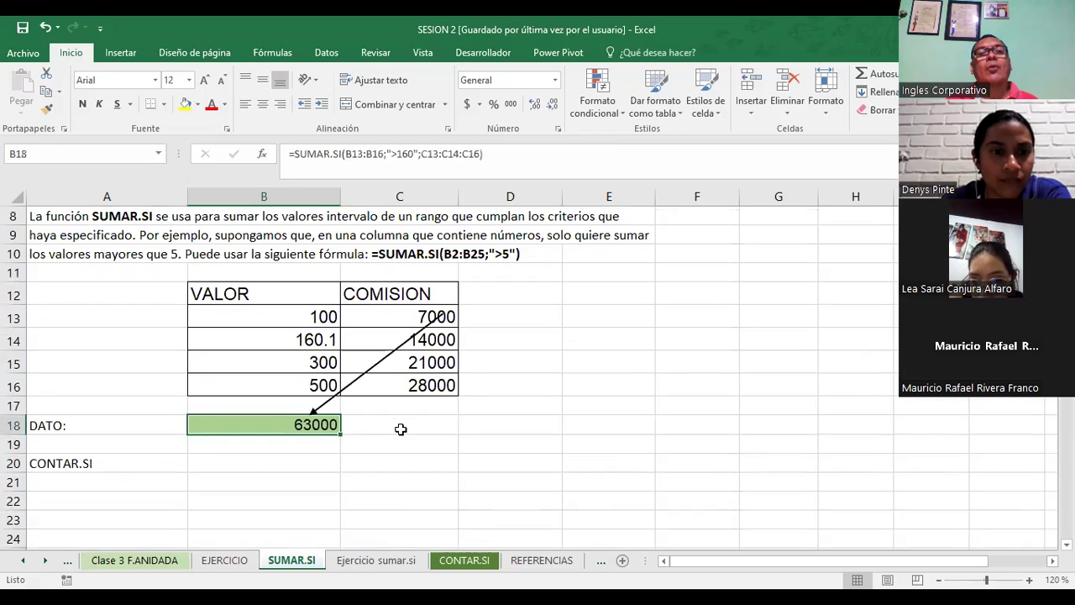
click(370, 153)
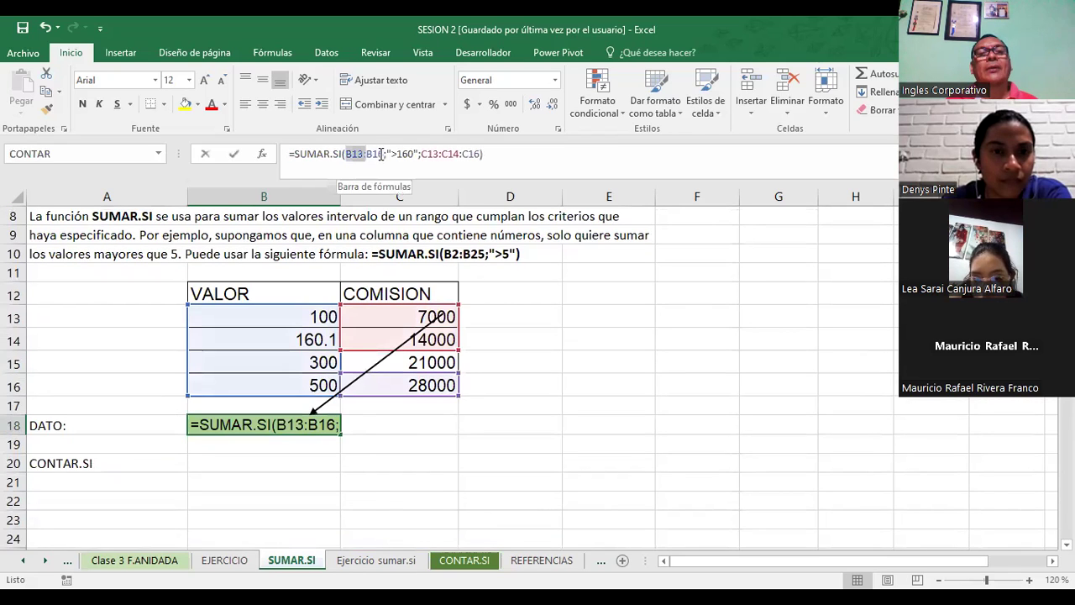
double_click(386, 155)
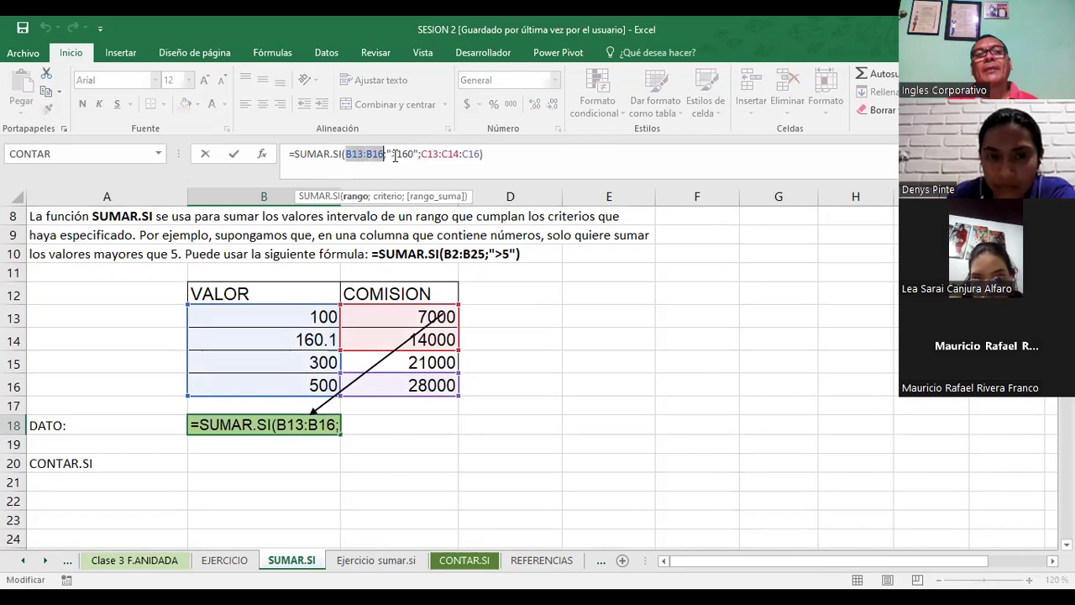
double_click(413, 154)
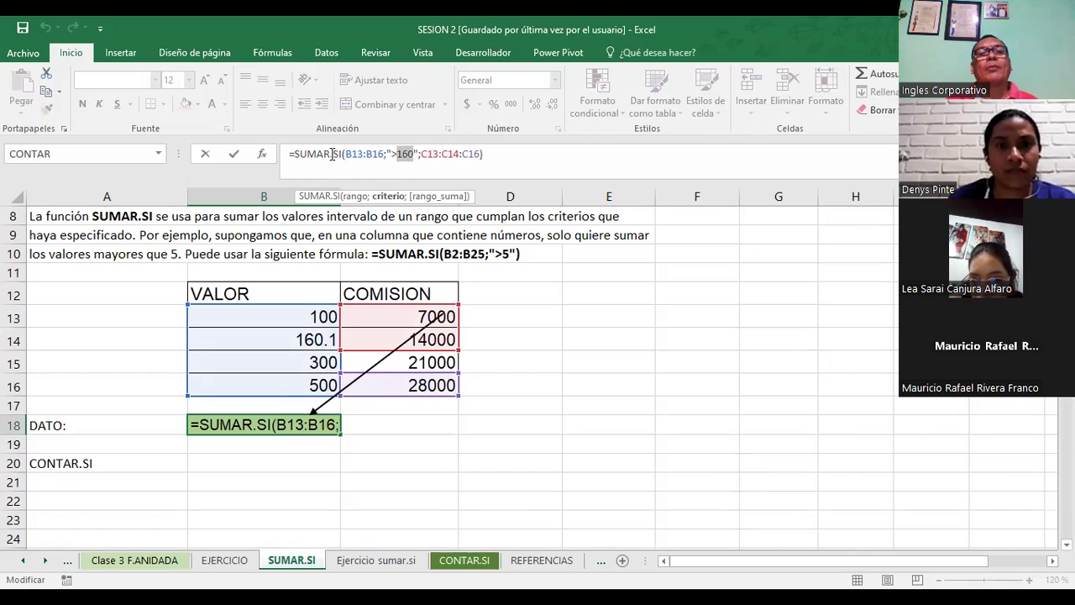
click(355, 197)
click(386, 197)
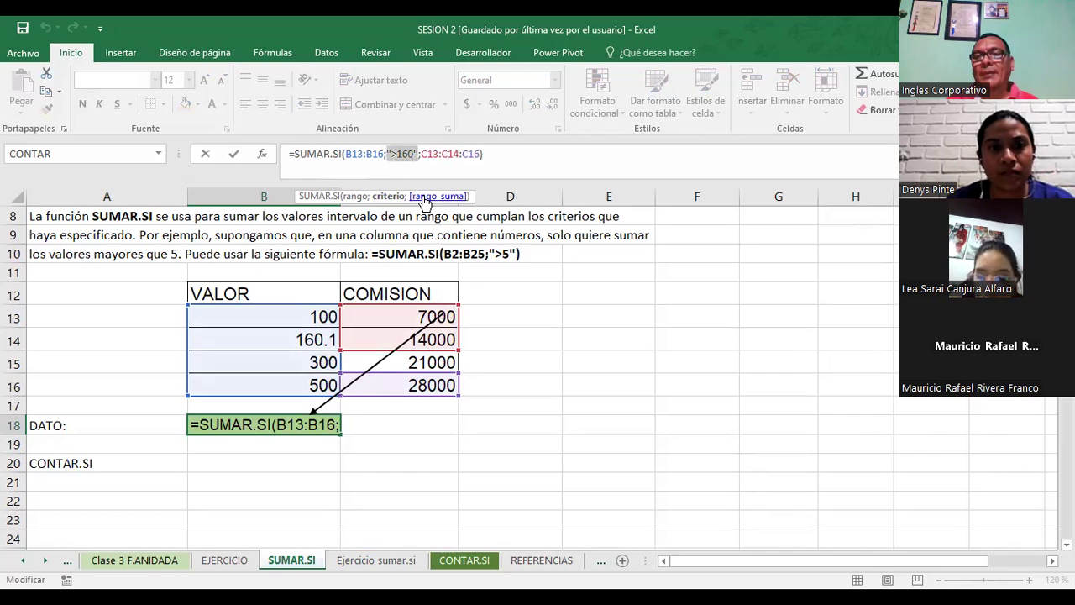
click(425, 198)
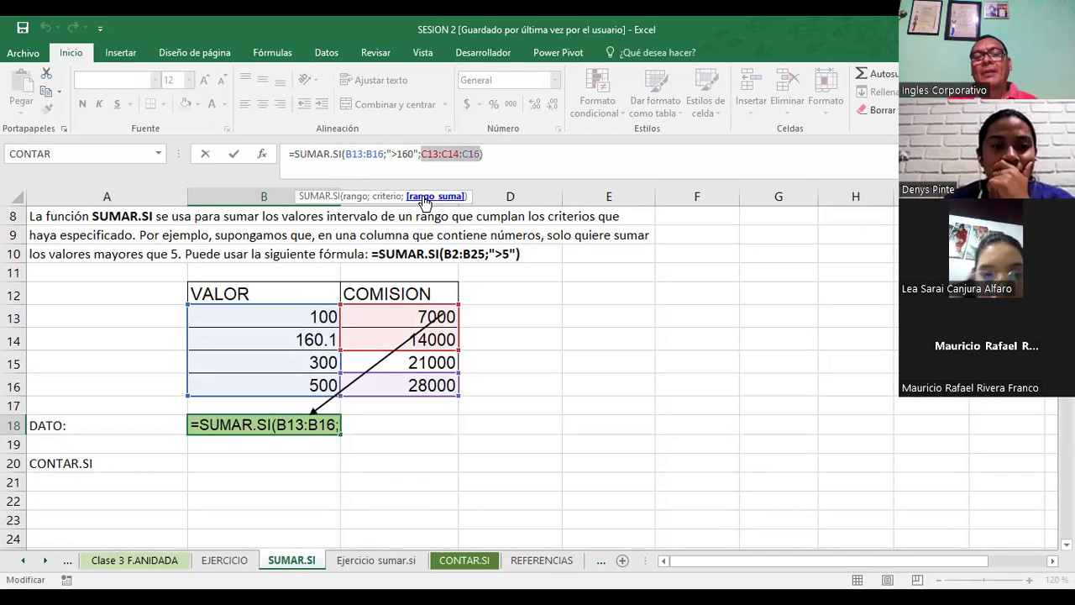
Leave the DATO formula unchanged and select the empty Ejercicio 1 Total cell D45
click(411, 438)
scroll(412, 438, down, 6)
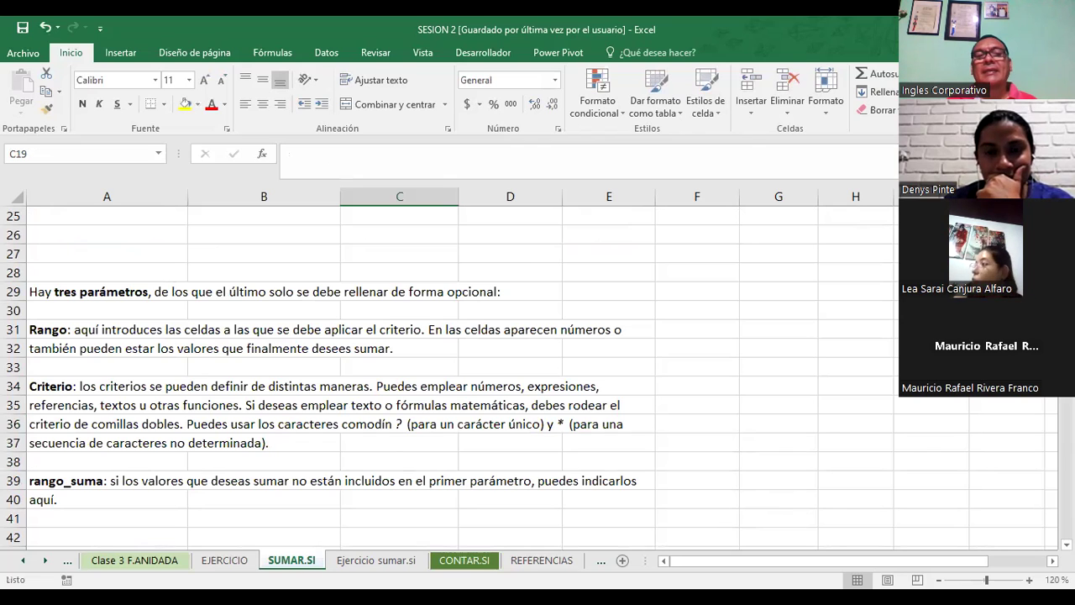
scroll(529, 408, down, 5)
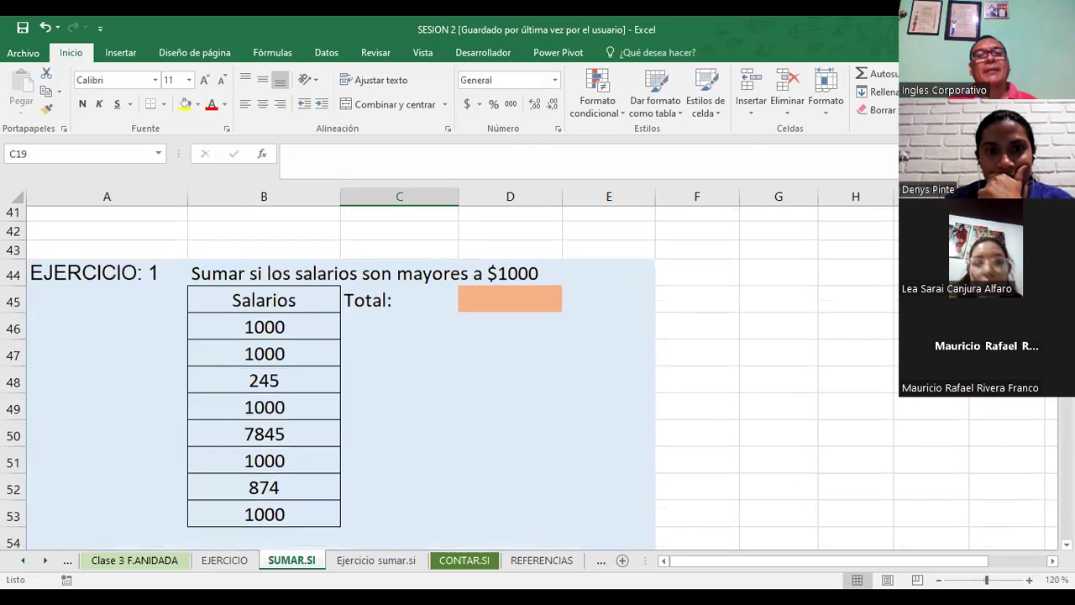
scroll(530, 378, down, 1)
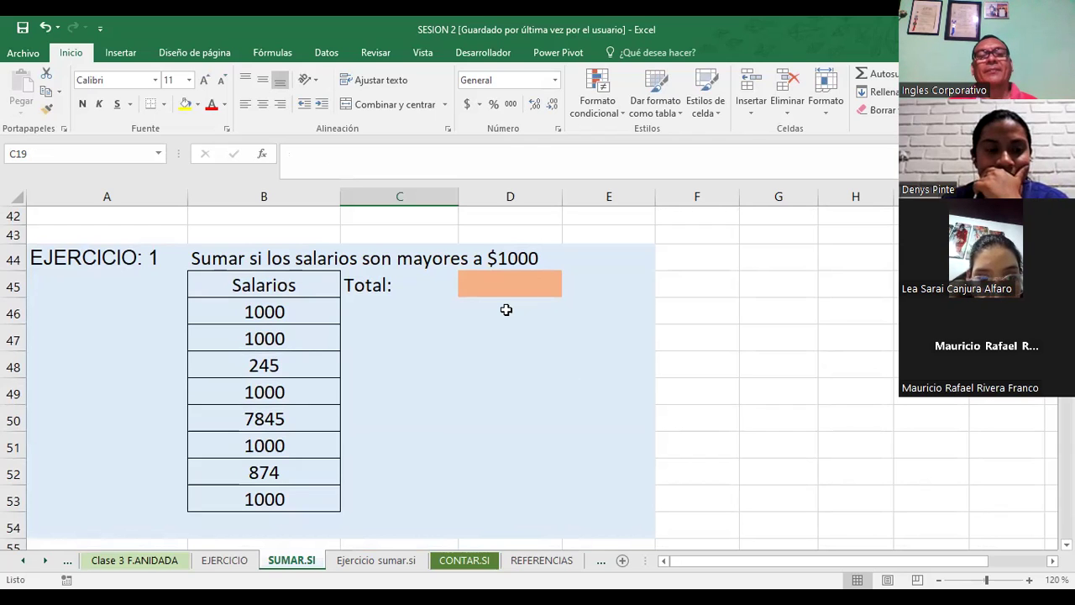
click(428, 286)
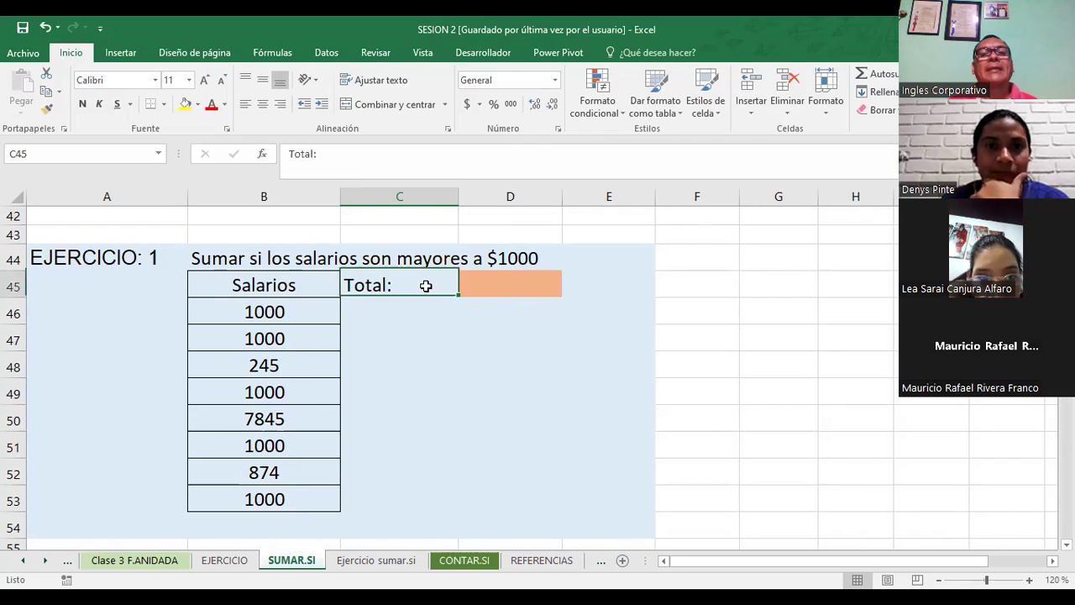
click(498, 283)
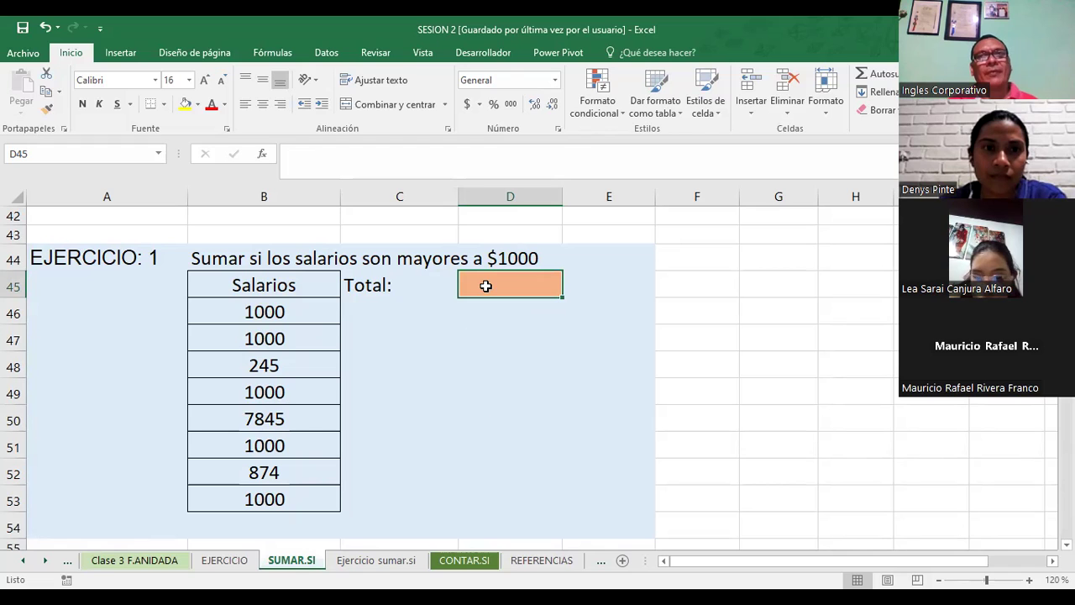
scroll(391, 313, up, 2)
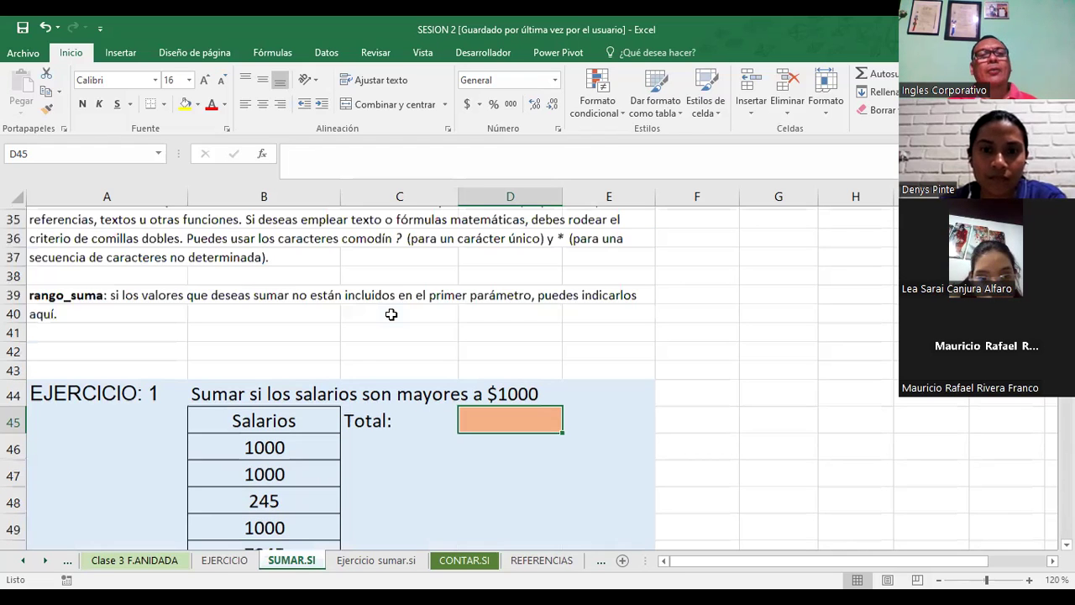
scroll(390, 313, up, 11)
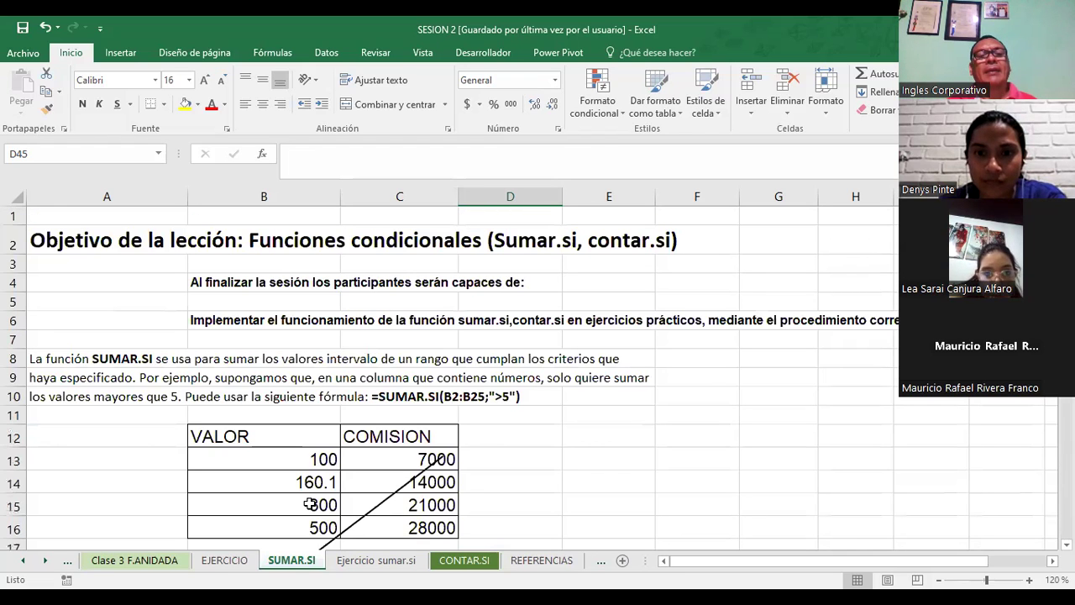
scroll(318, 489, down, 11)
scroll(620, 400, up, 3)
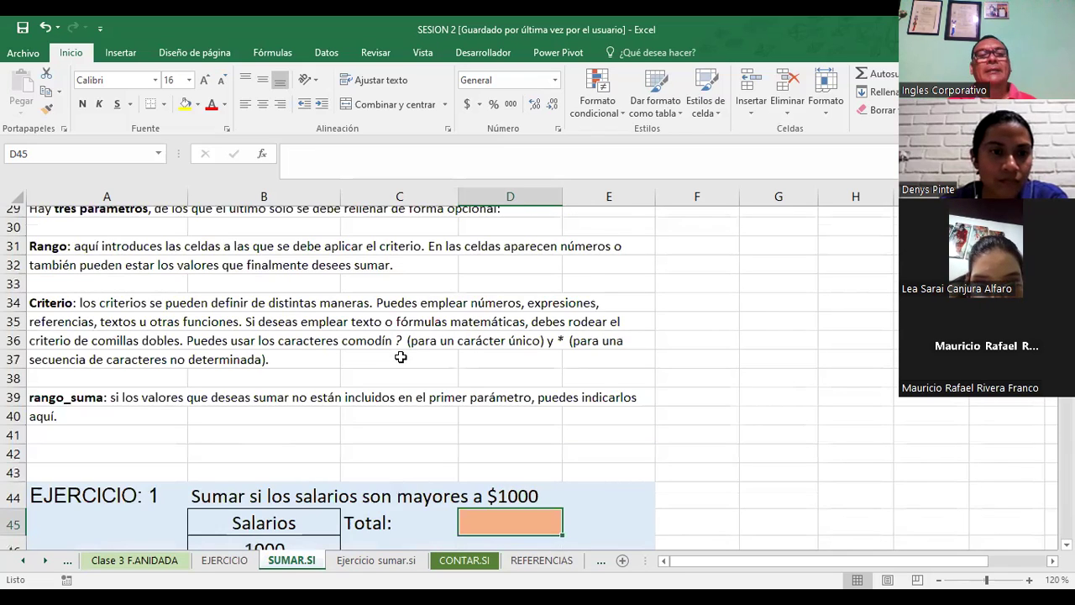
scroll(613, 397, up, 9)
scroll(614, 398, down, 2)
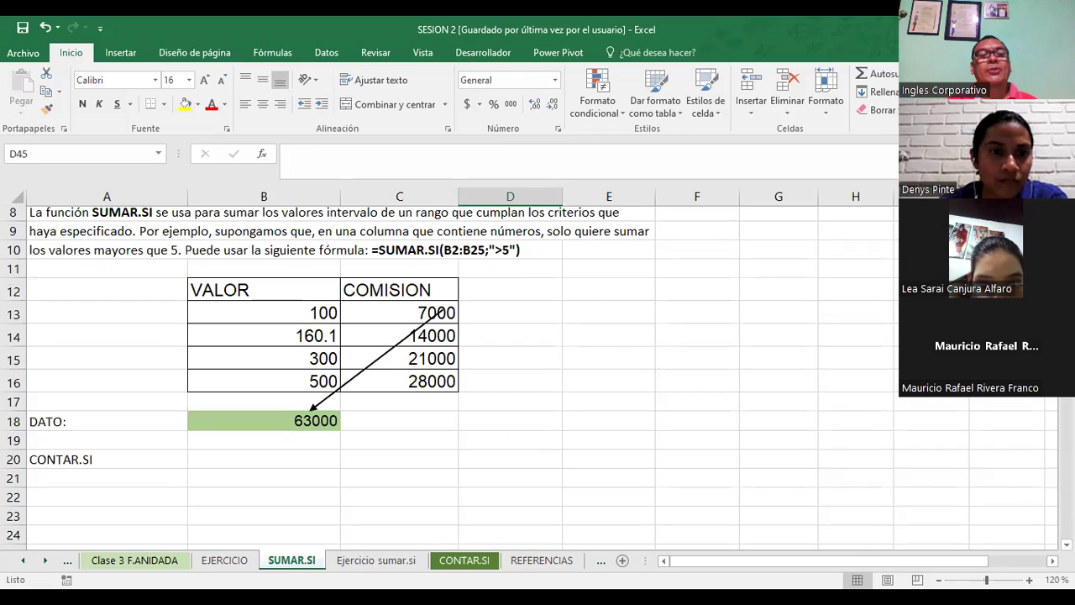
scroll(315, 353, down, 1)
click(315, 351)
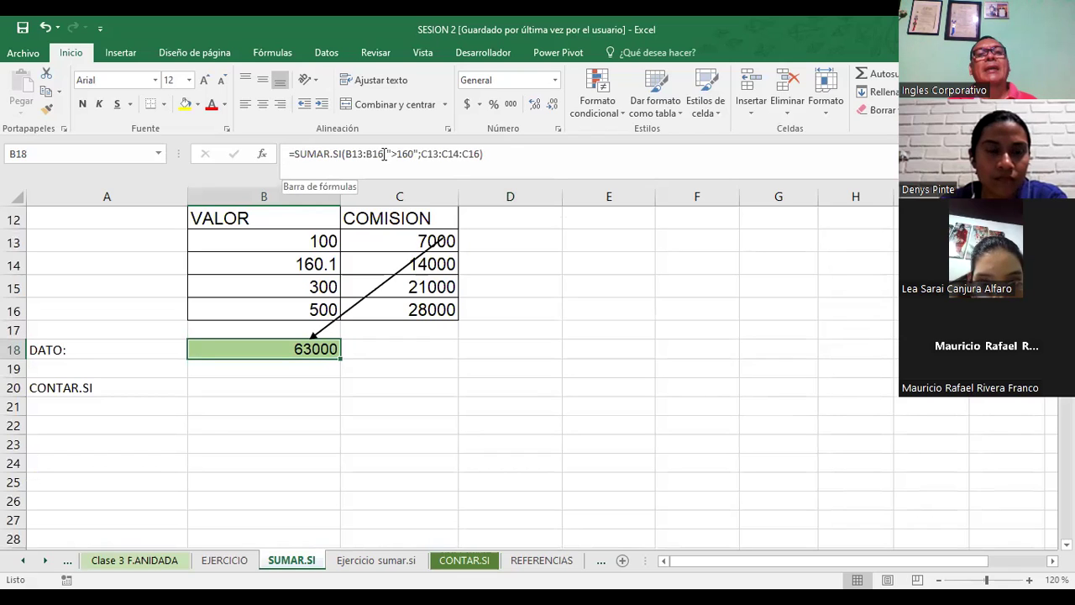
drag(383, 154, 348, 156)
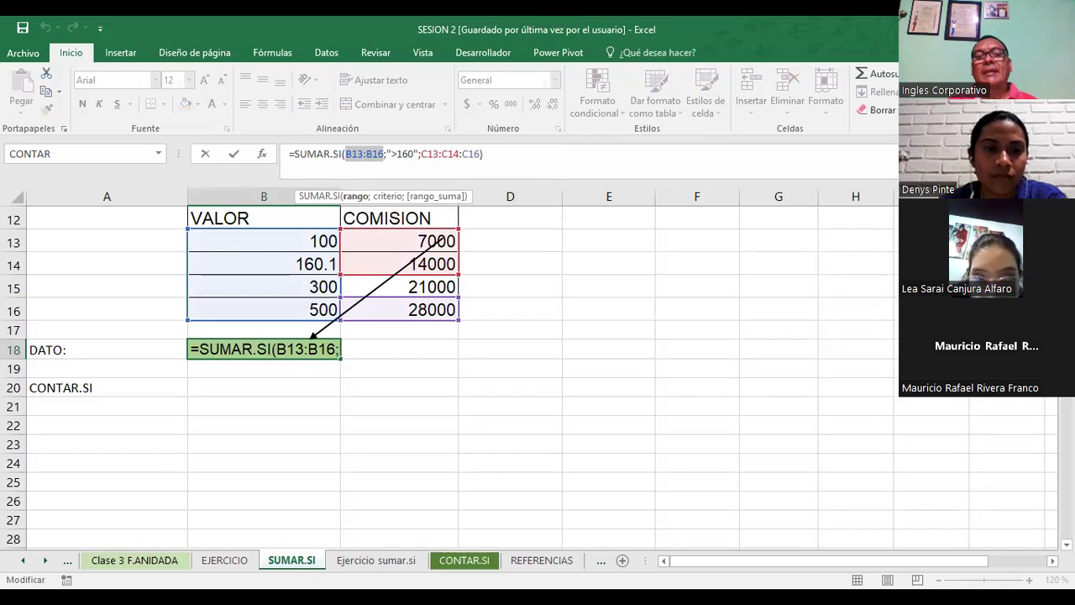
key(Escape)
scroll(537, 370, down, 9)
scroll(537, 378, down, 1)
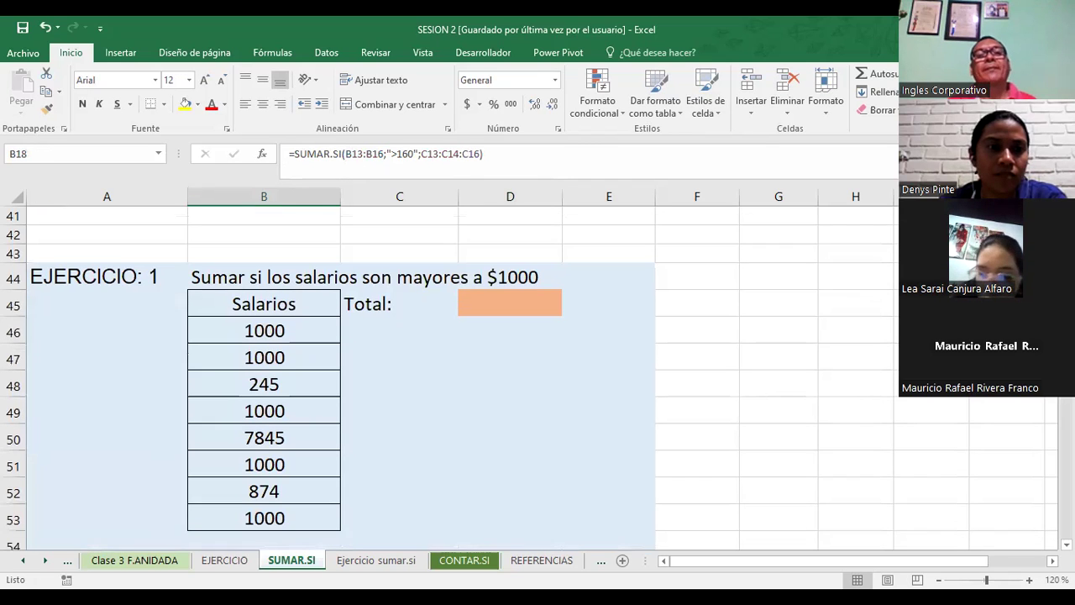
Begin a =SUMAR.SI( formula in the Total cell D45
click(427, 305)
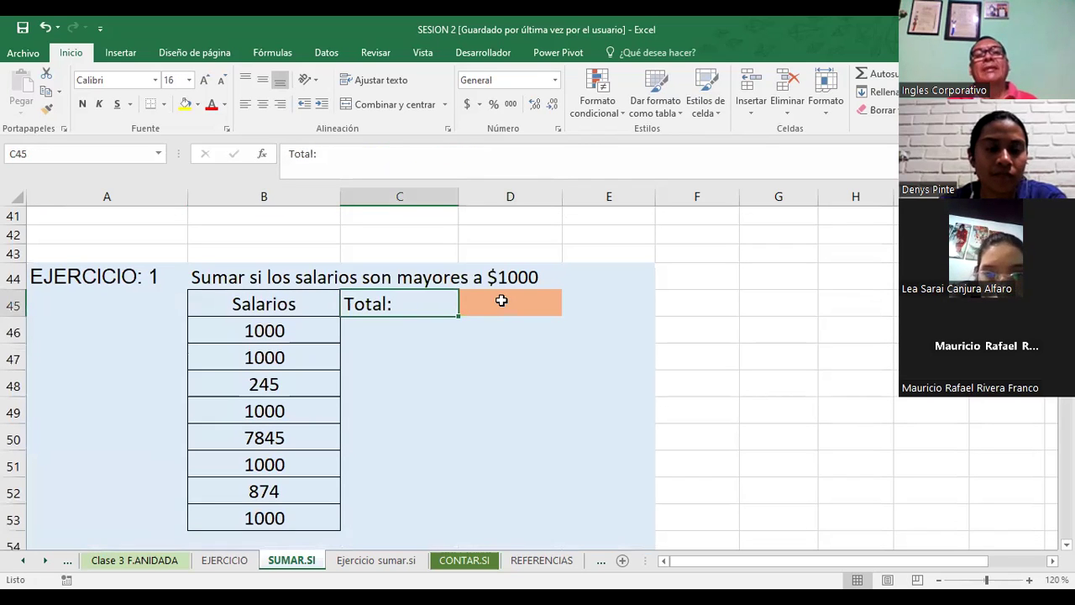
click(507, 300)
text(s)
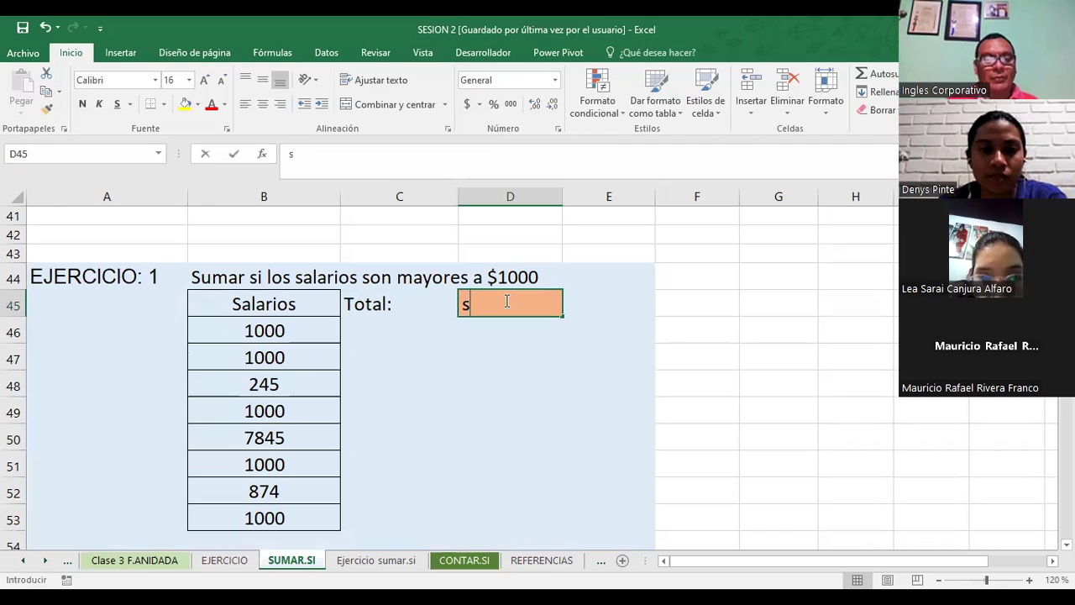
text(umar.si)
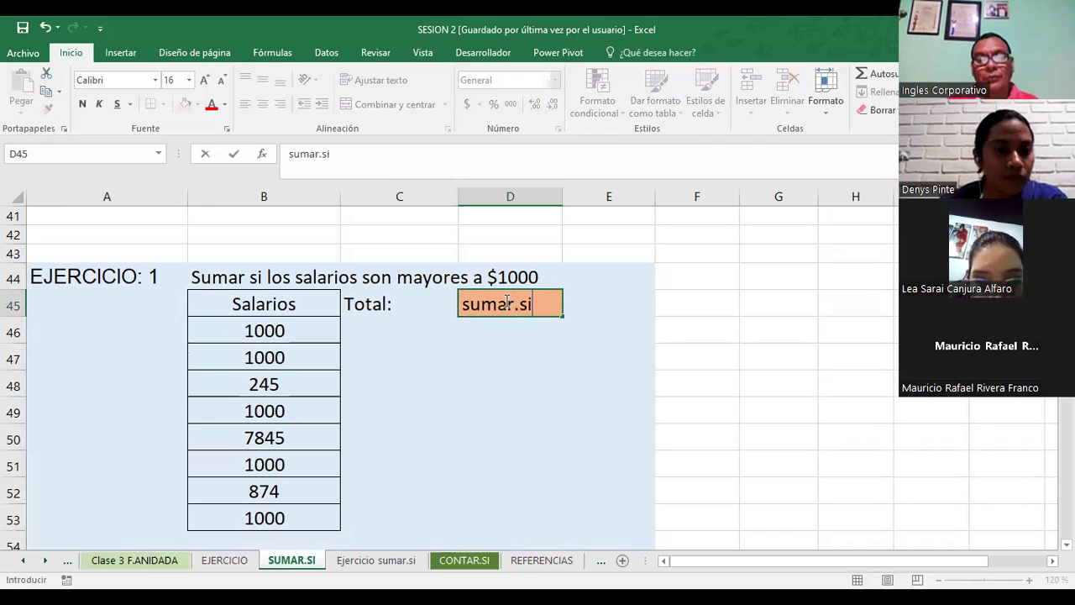
text(()
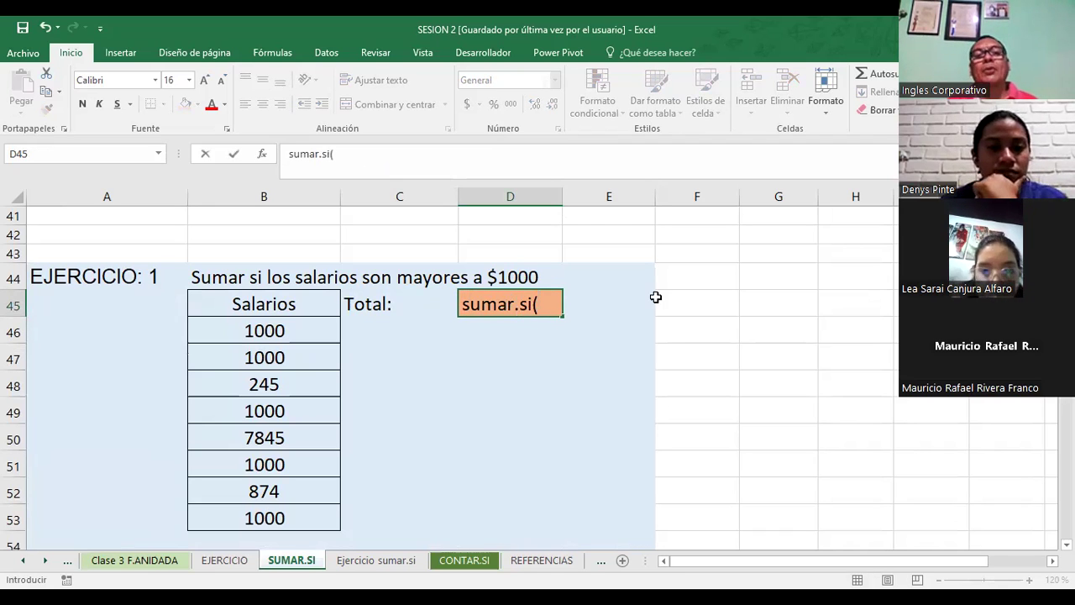
key(BackSpace)
key(Escape)
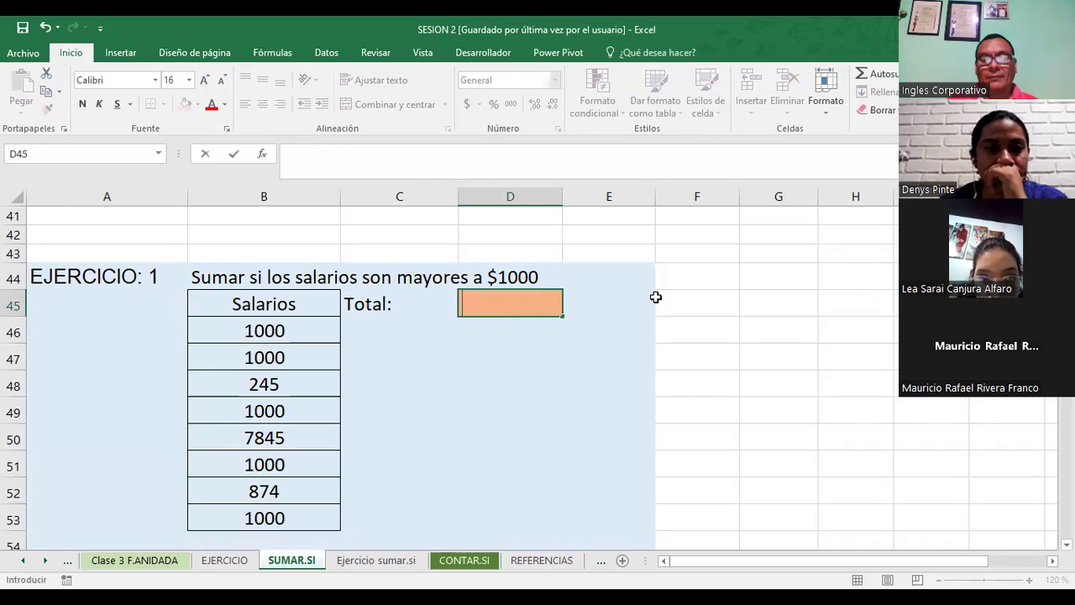
text(=)
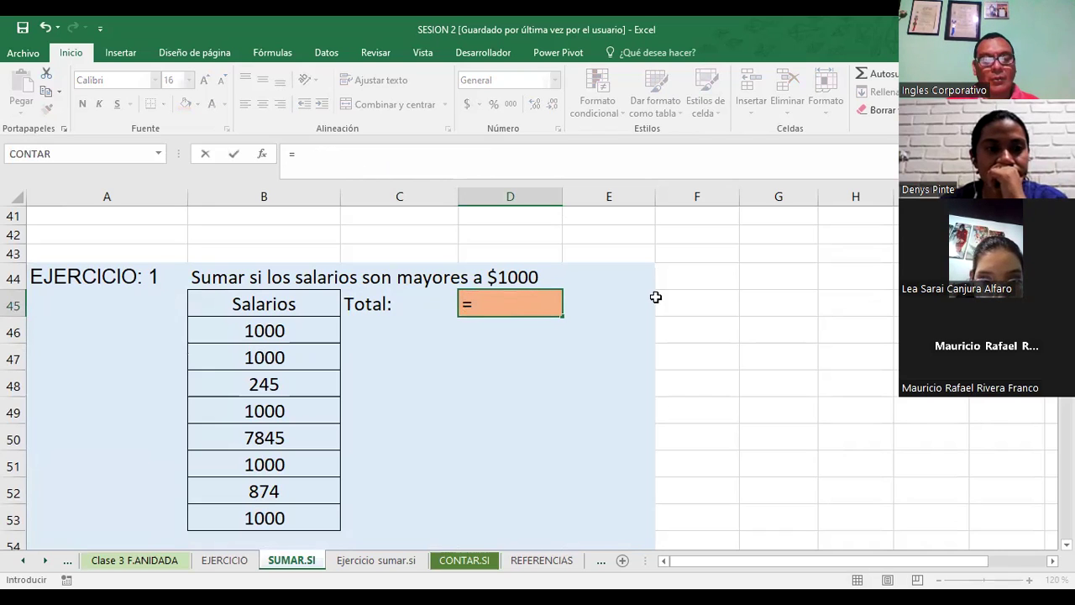
text(SUMAR.SI)
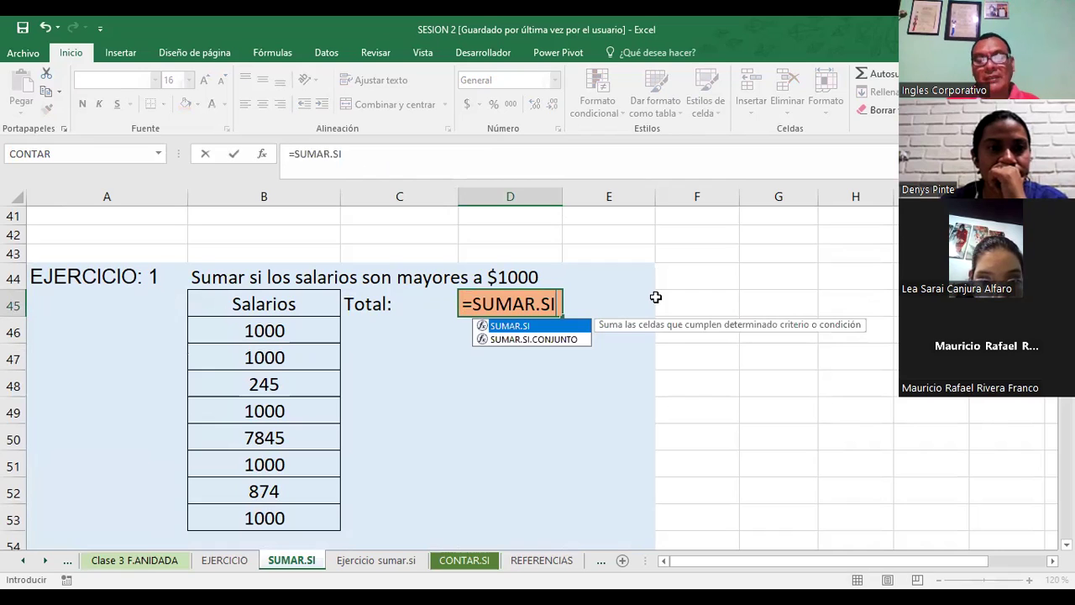
text(()
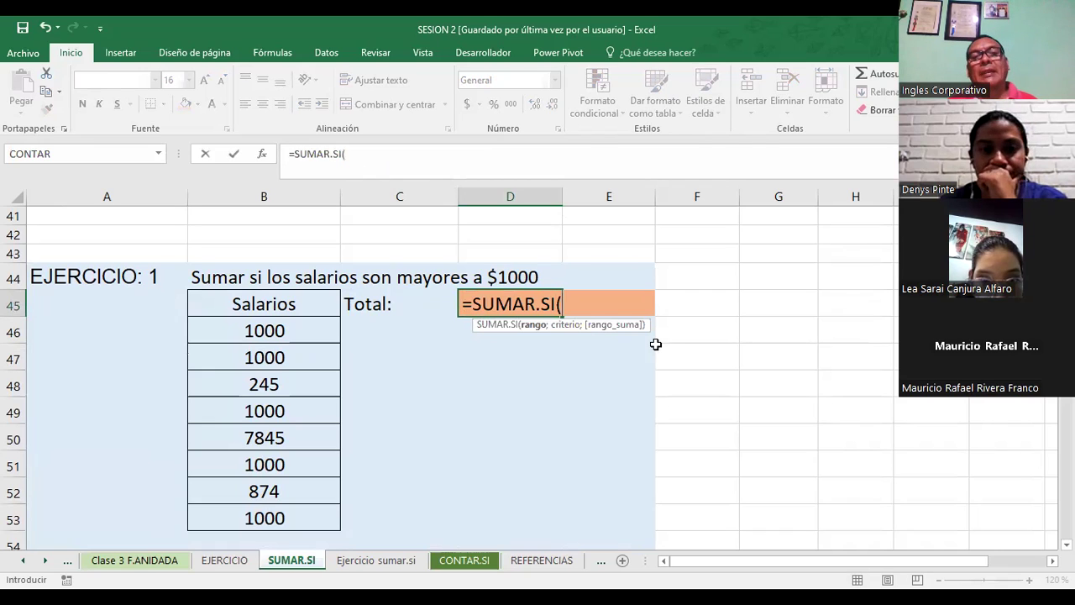
Complete it with range B46:B53 and criterion ">1230", giving a Total of 7845
click(263, 331)
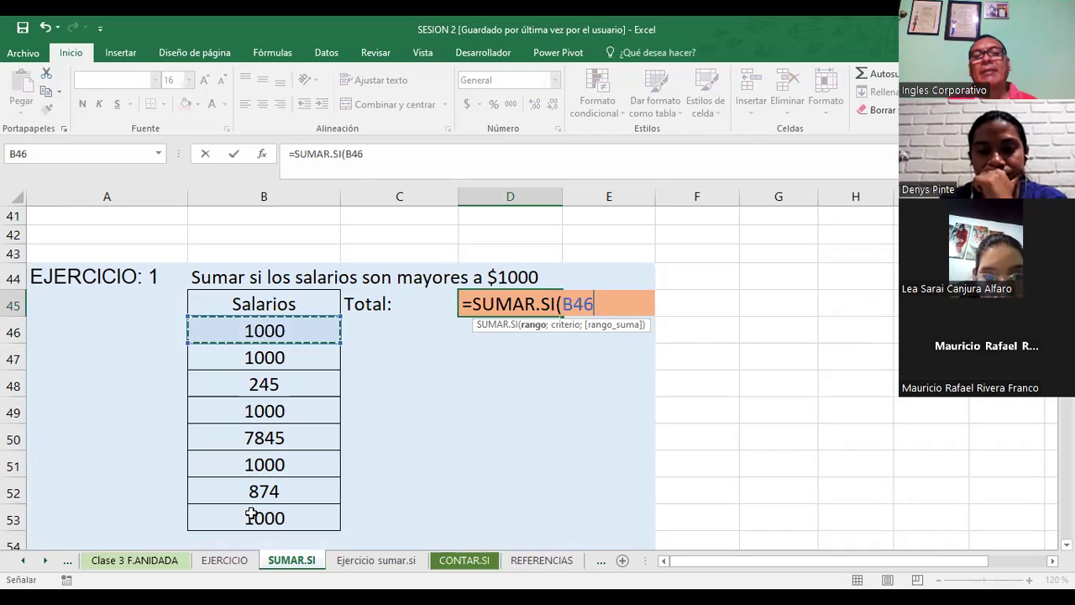
shift+click(250, 514)
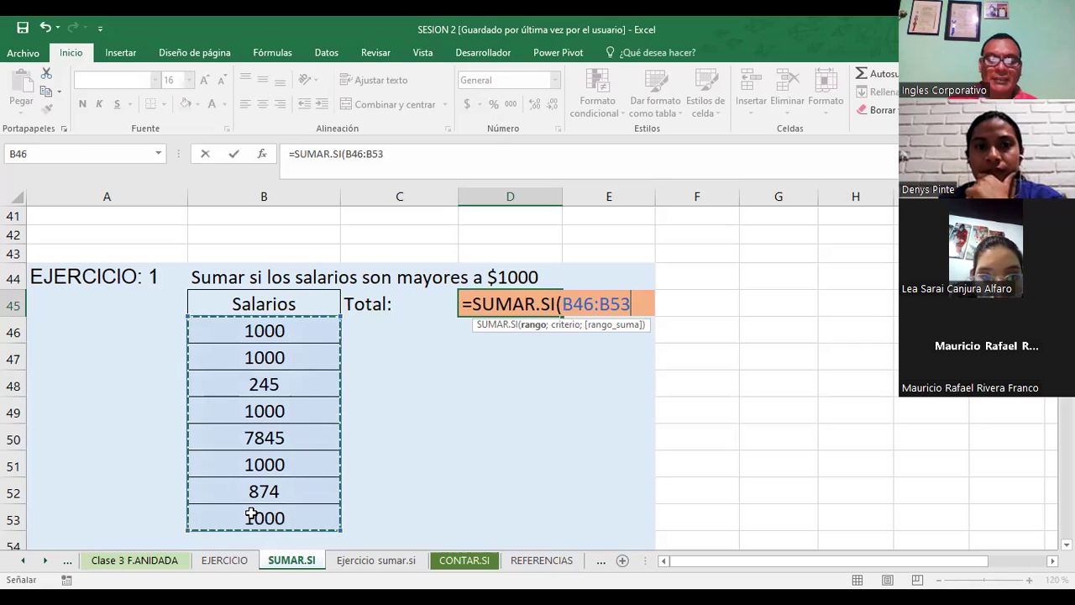
text(;)
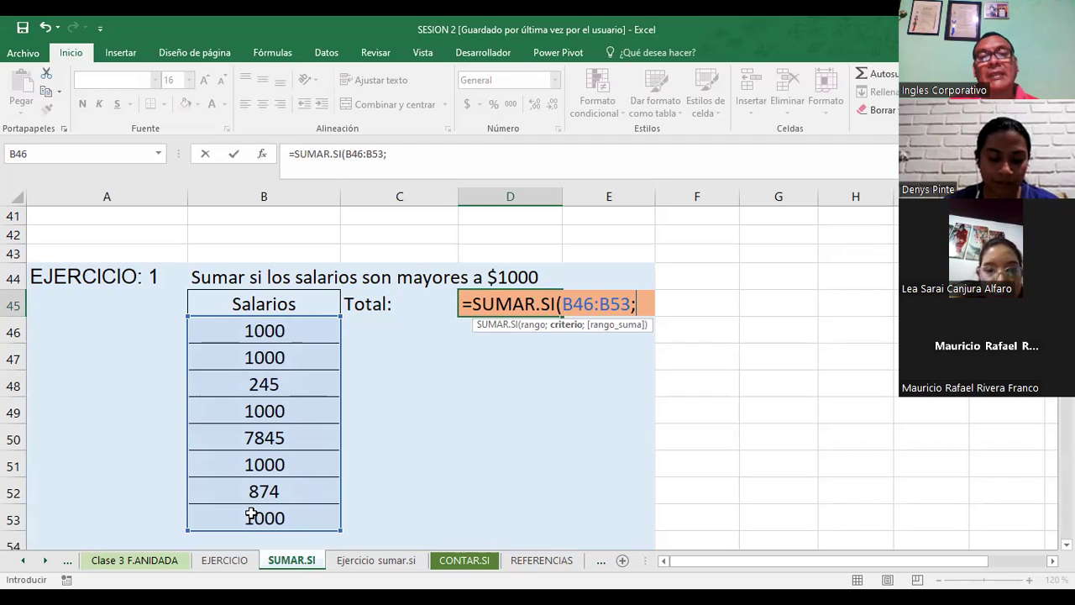
text("<)
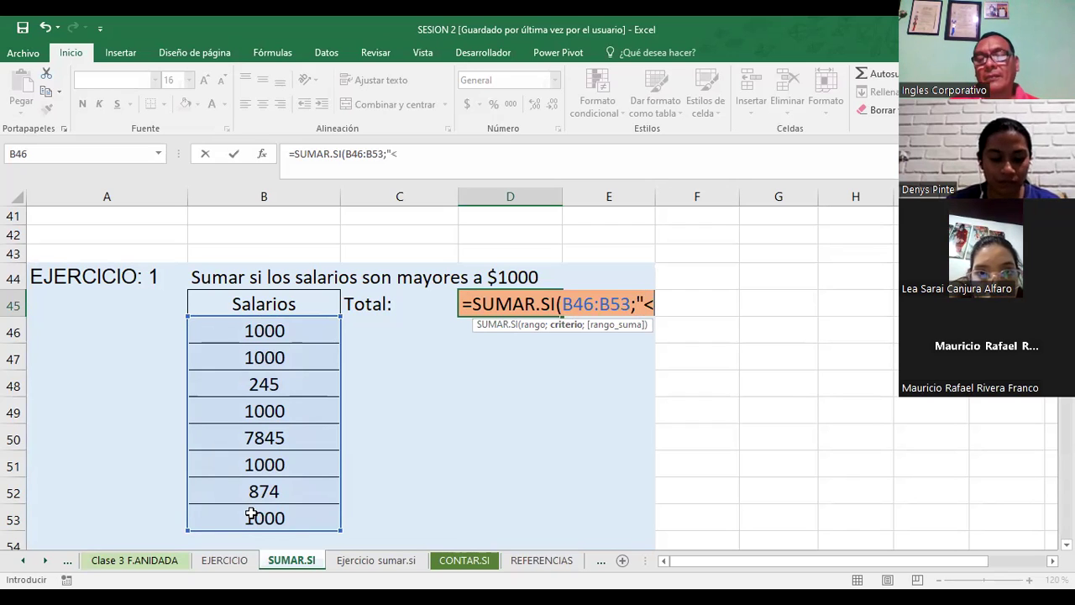
key(BackSpace)
text(>)
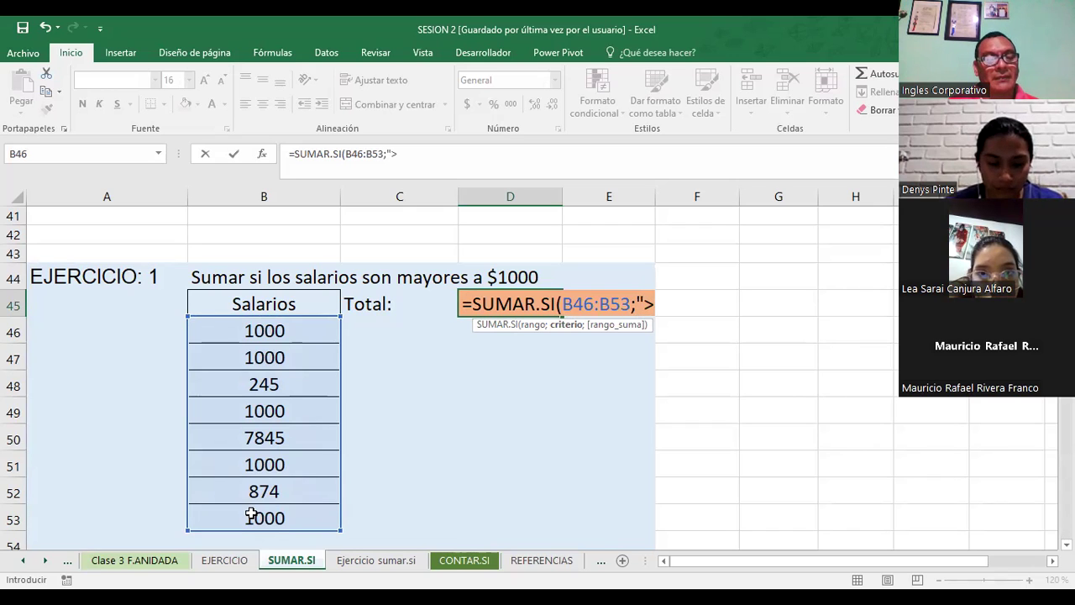
text(1230)
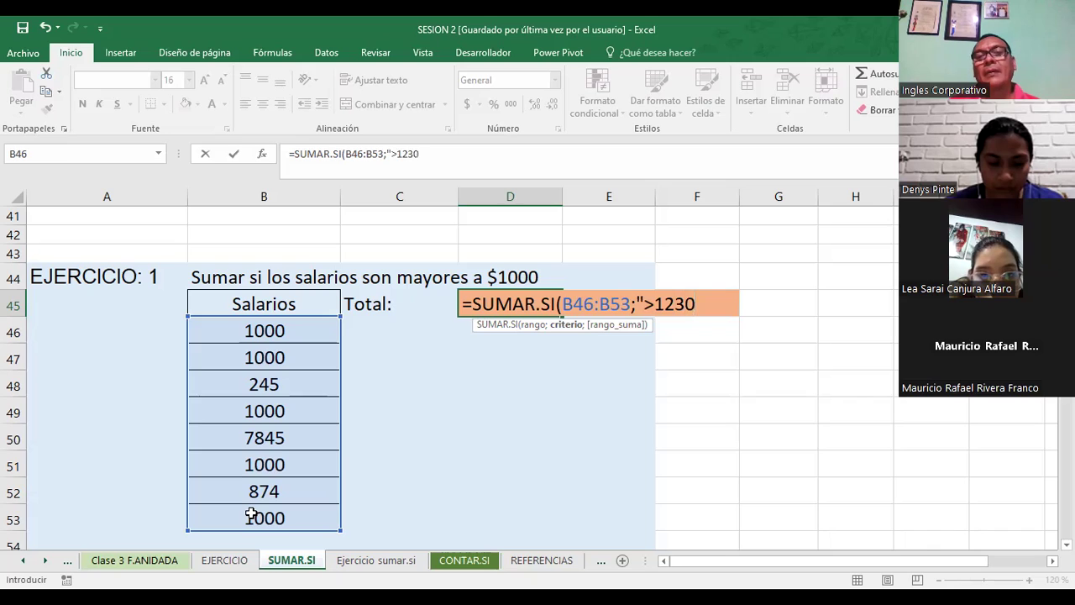
text(")
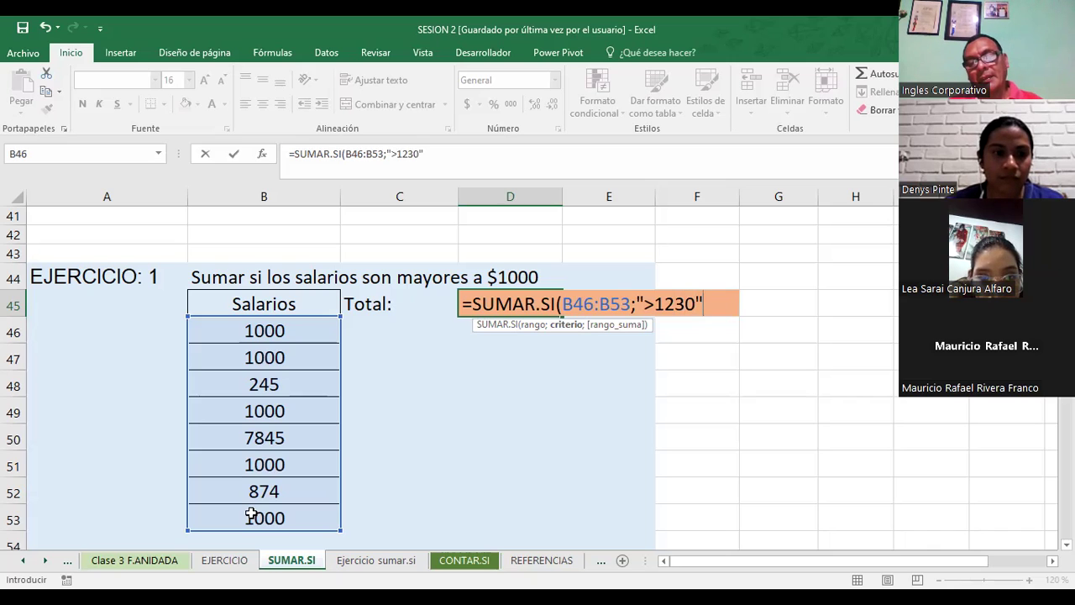
key(Return)
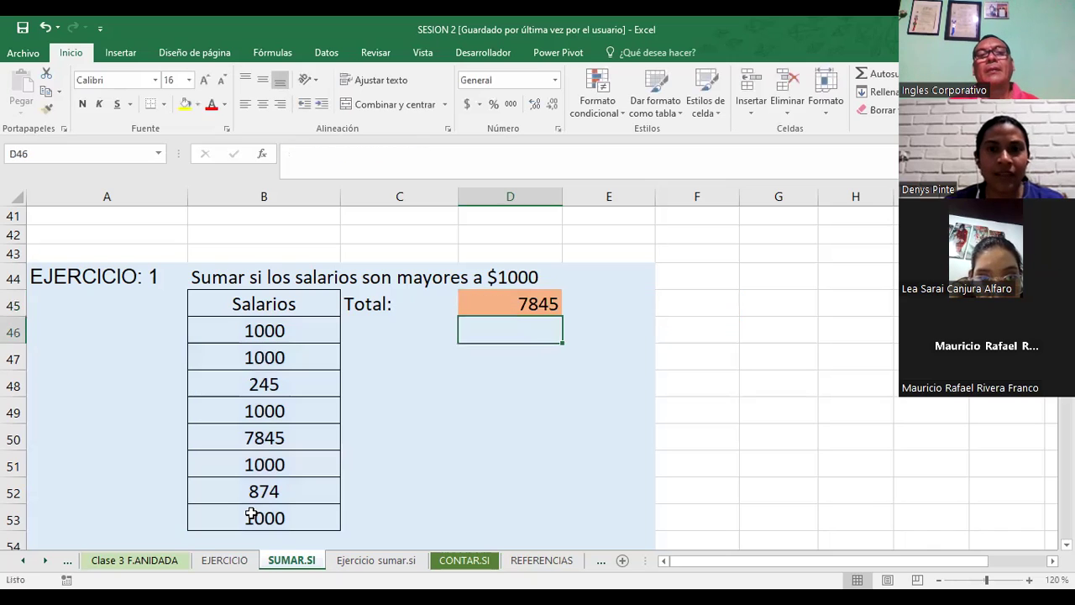
click(500, 309)
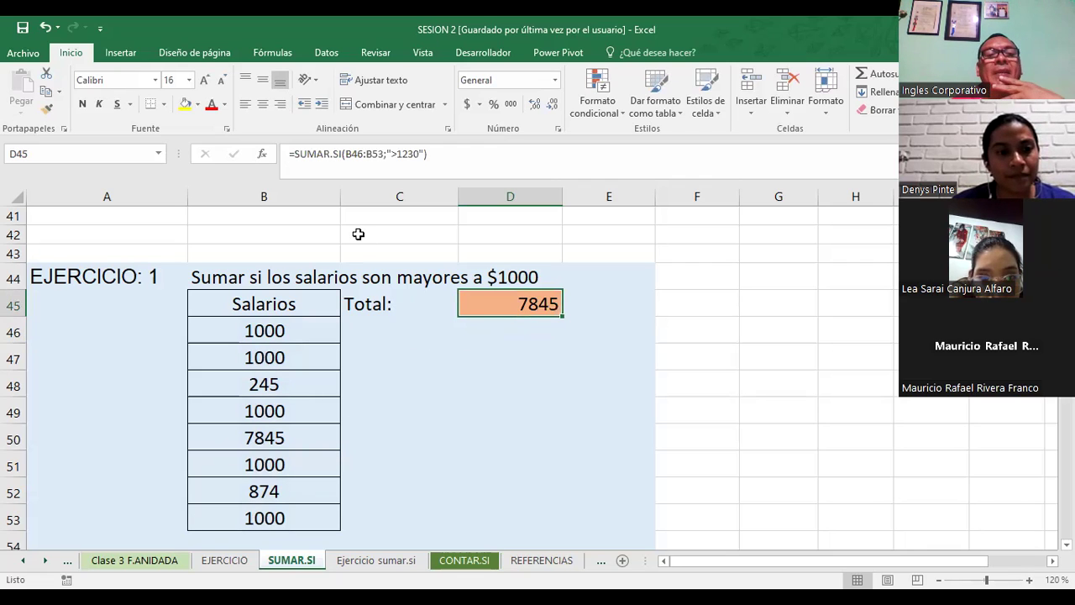
click(345, 154)
click(326, 154)
click(354, 154)
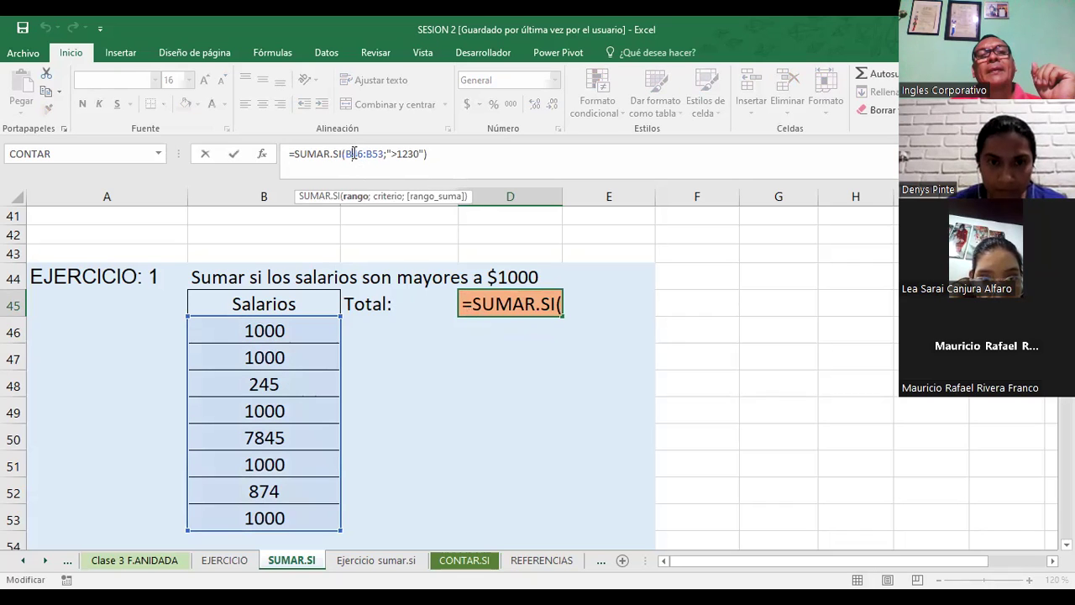
drag(391, 156, 424, 153)
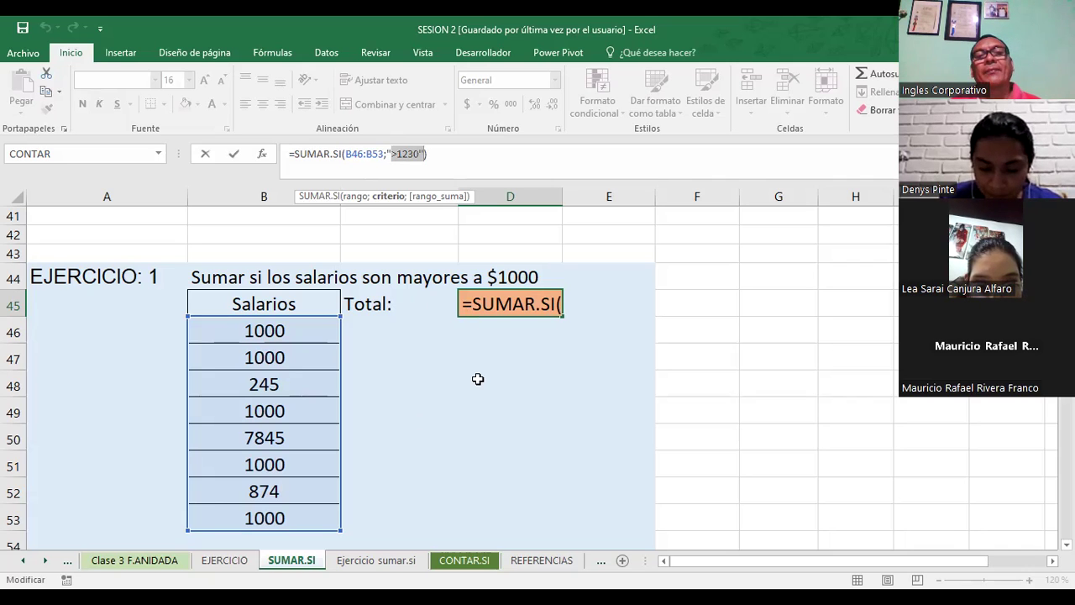
key(ctrl+Return)
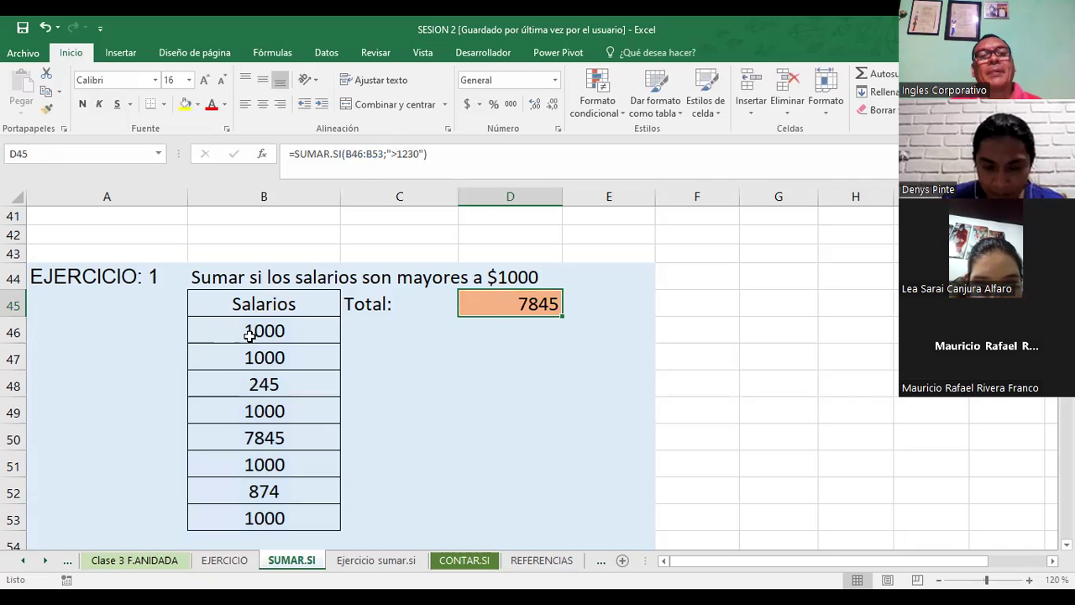
click(250, 335)
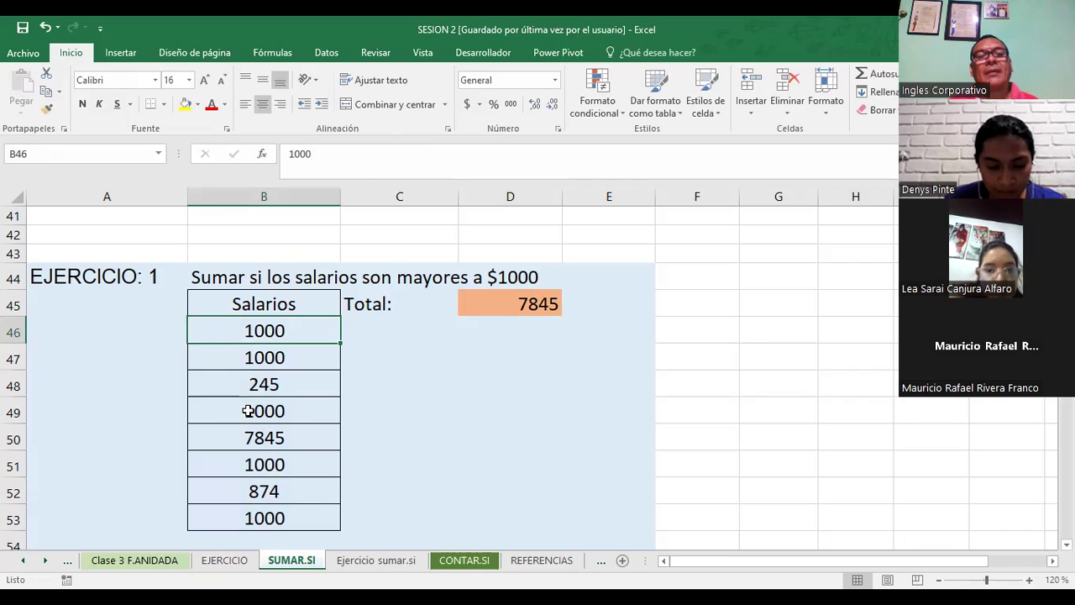
click(497, 307)
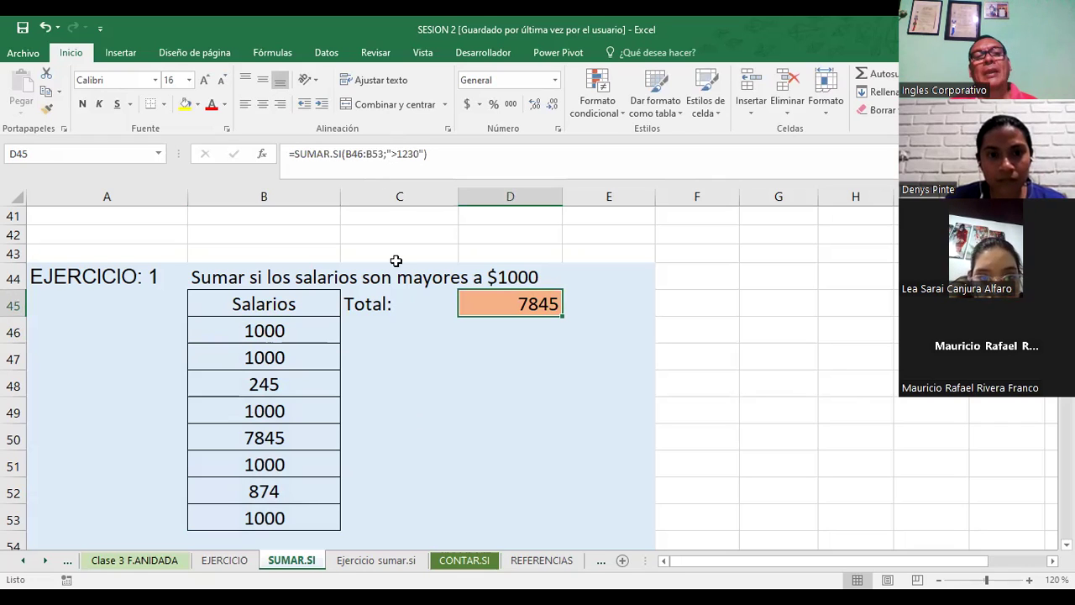
click(272, 333)
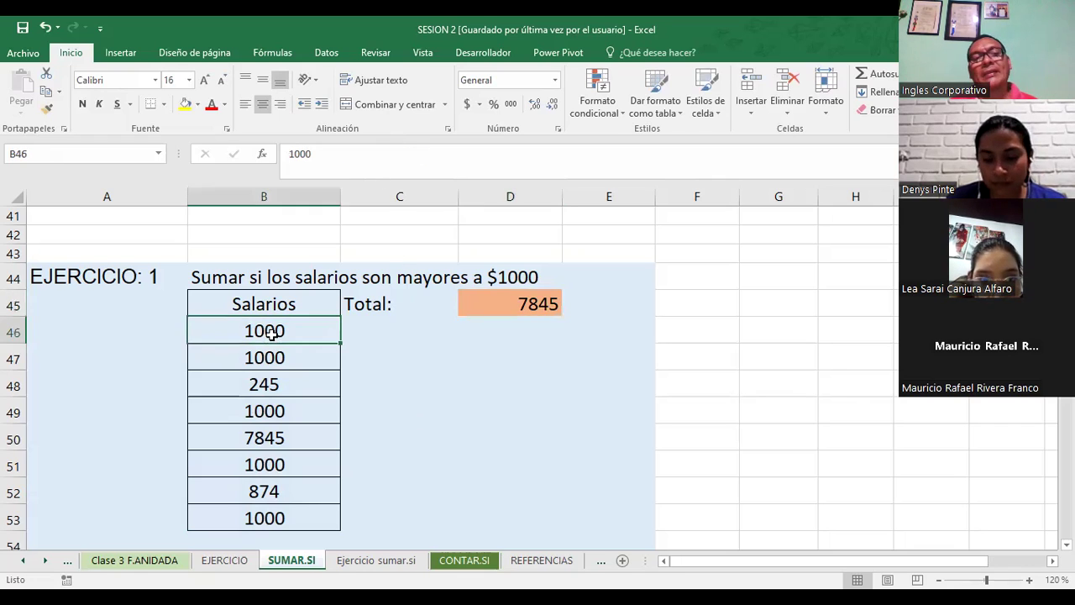
click(275, 354)
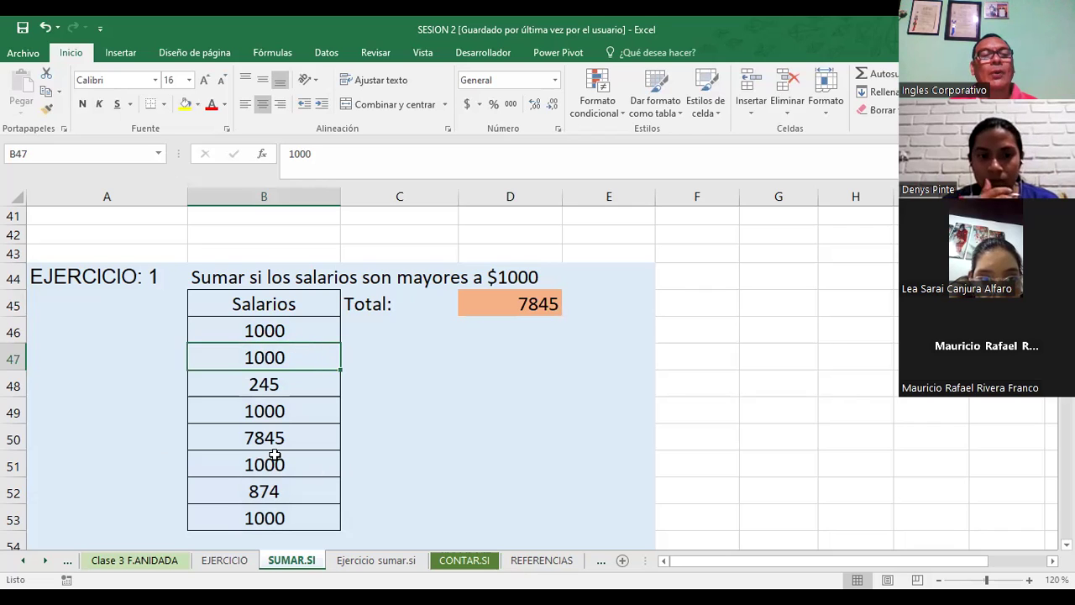
click(254, 436)
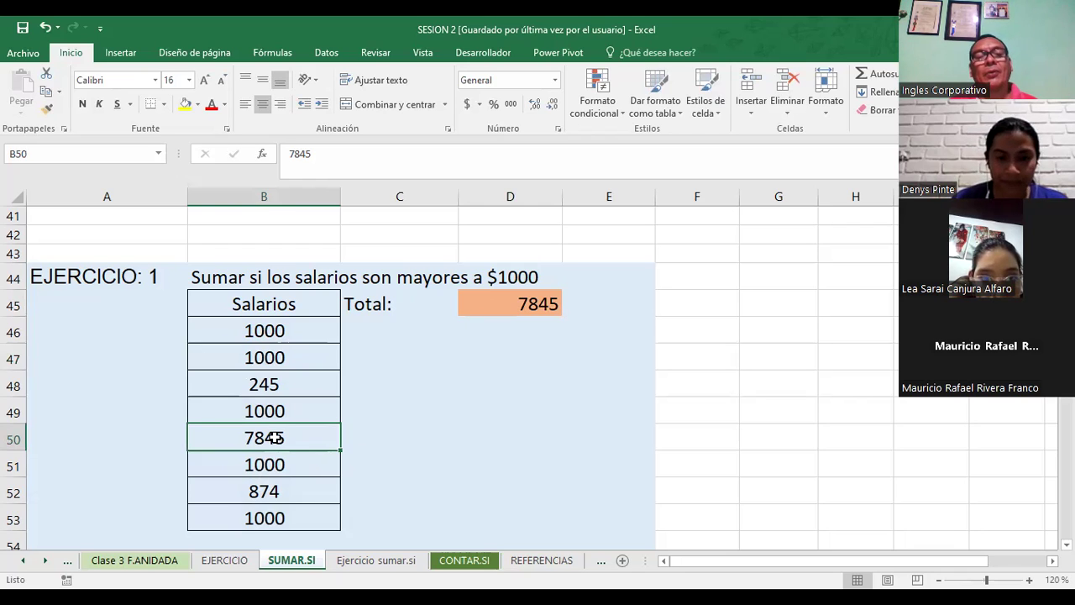
click(489, 303)
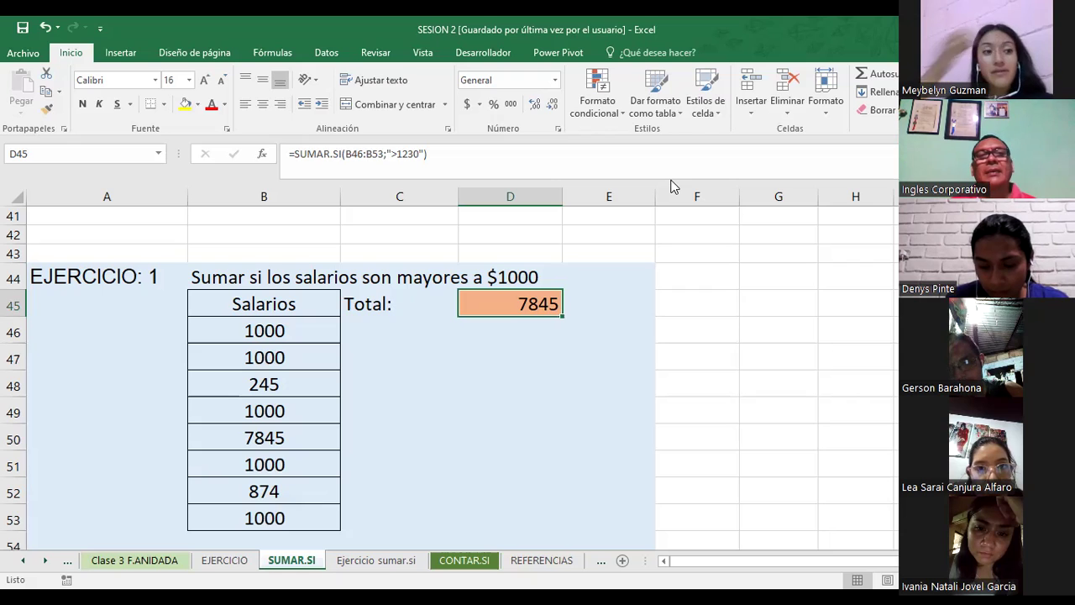
key(Down)
key(Down)
key(Down)
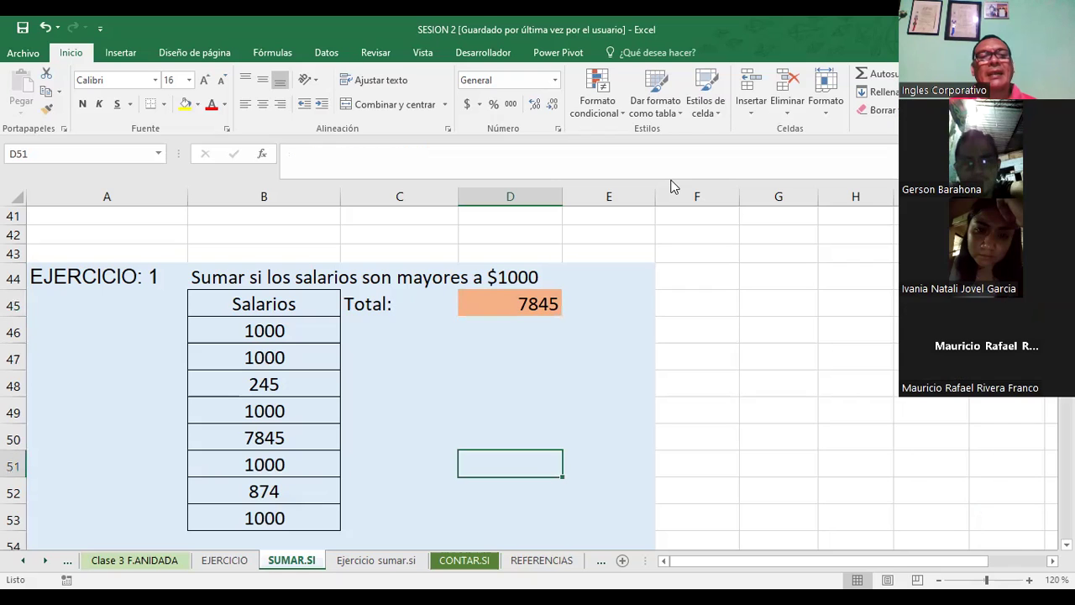
Correct the Ejercicio 2 header PRCIO to PRECIO
scroll(679, 332, down, 4)
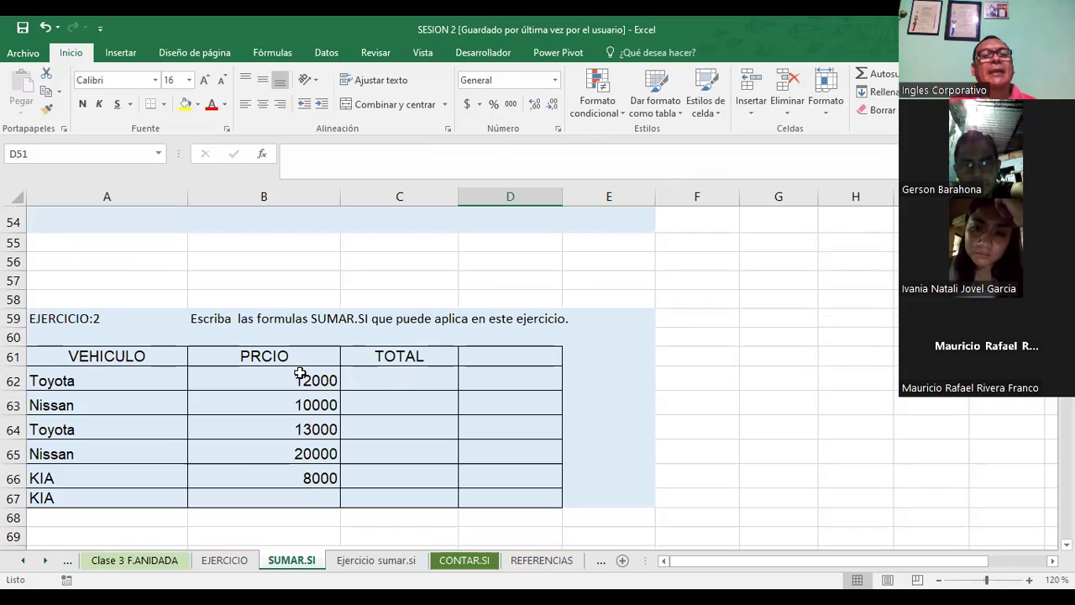
click(254, 355)
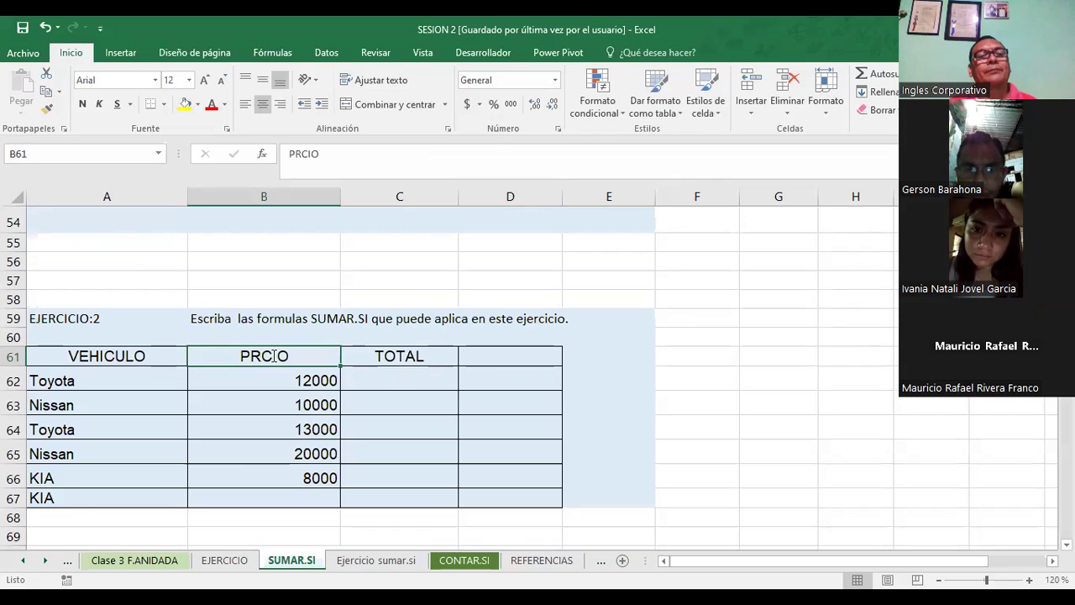
double_click(264, 355)
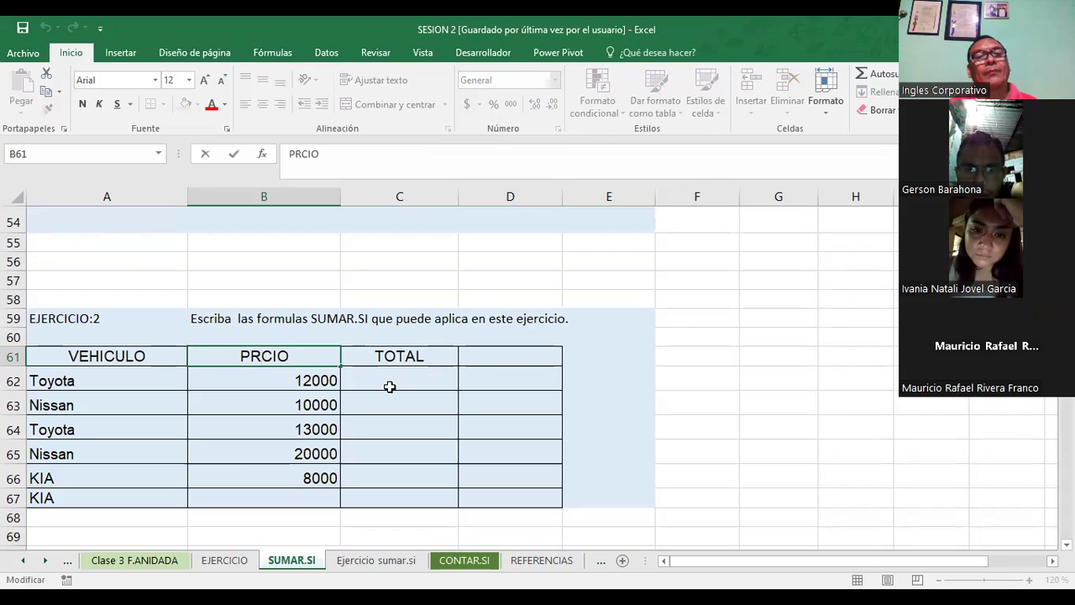
text(E)
click(374, 395)
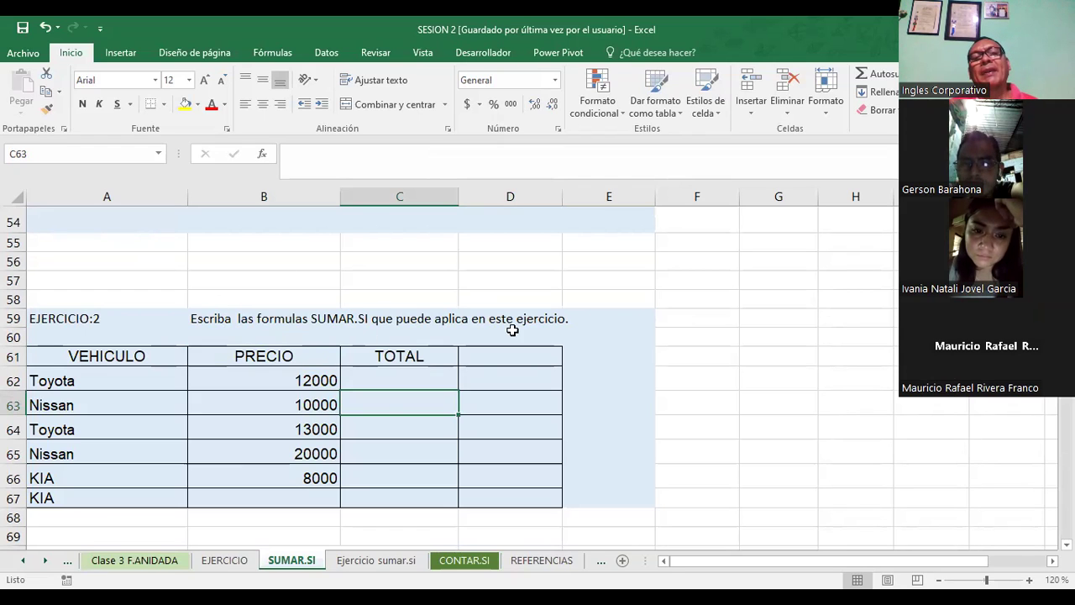
Change "aplica" to "aplicar" in the Ejercicio 2 instruction in B59
double_click(207, 316)
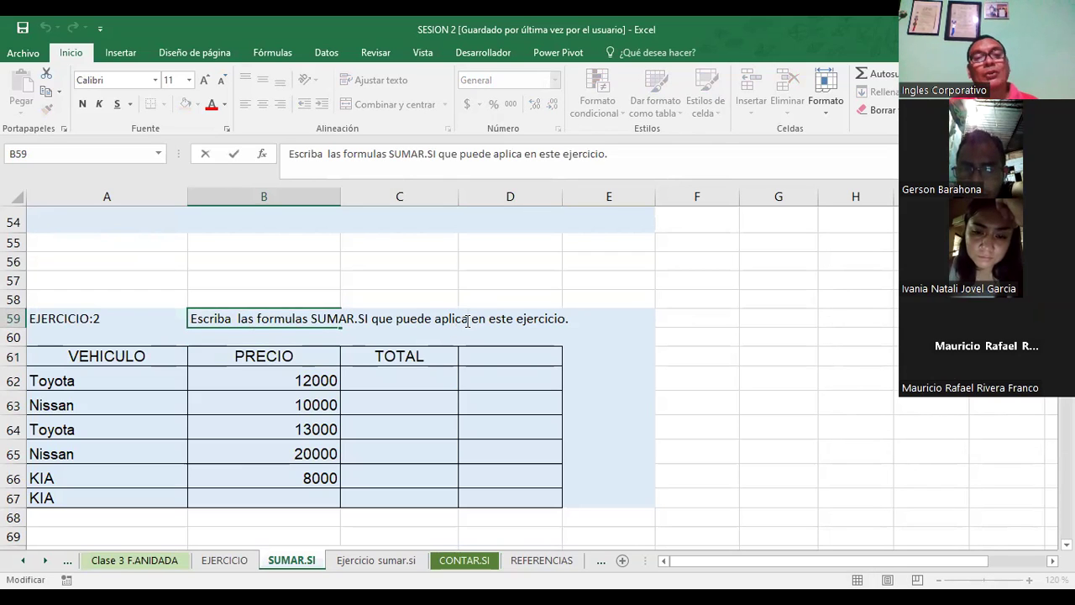
click(467, 321)
text(r)
click(605, 265)
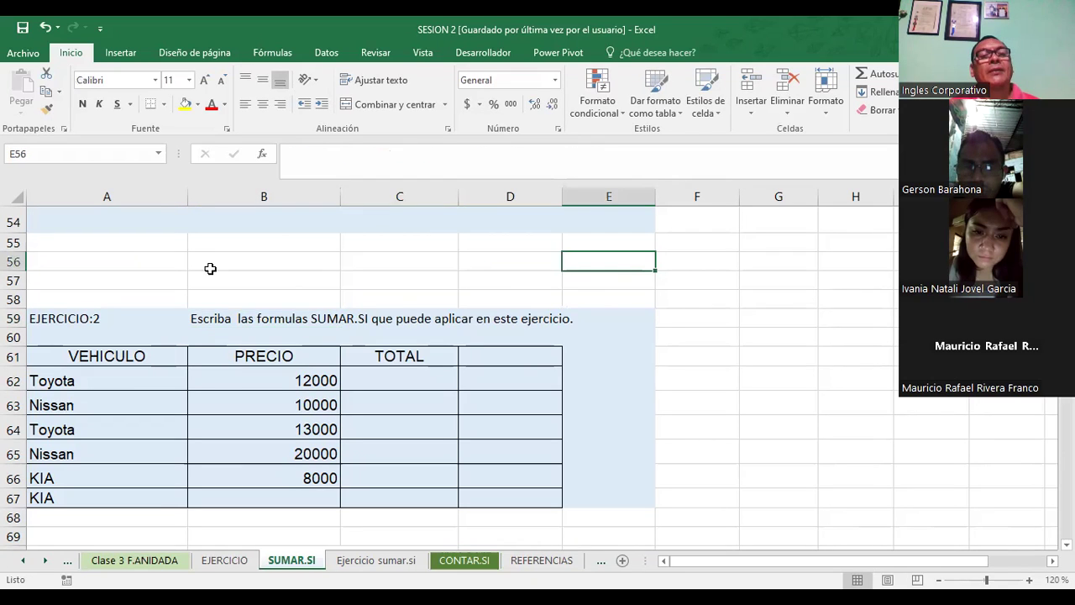
Add the label "Enunciado del problema:" in cell A56
click(107, 260)
text(e)
key(BackSpace)
text(Enunciado del problem)
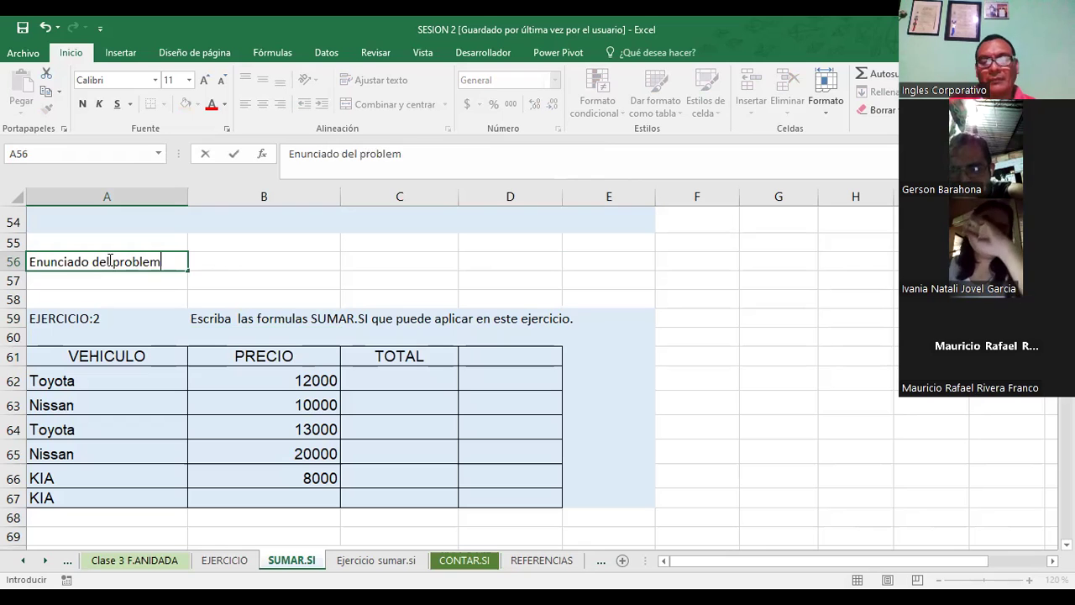
text(a:)
key(Return)
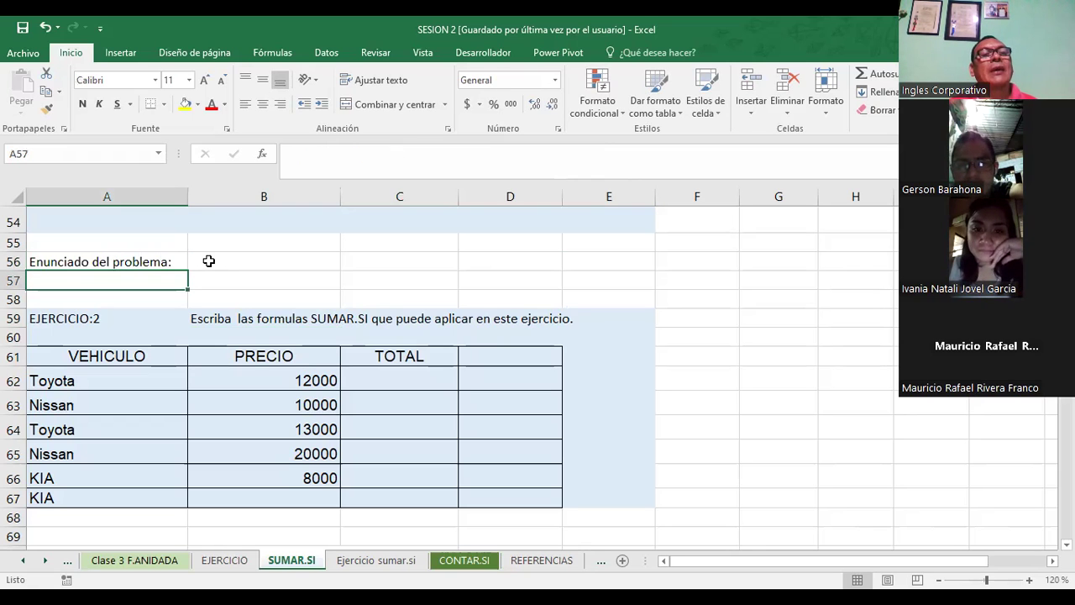
click(208, 261)
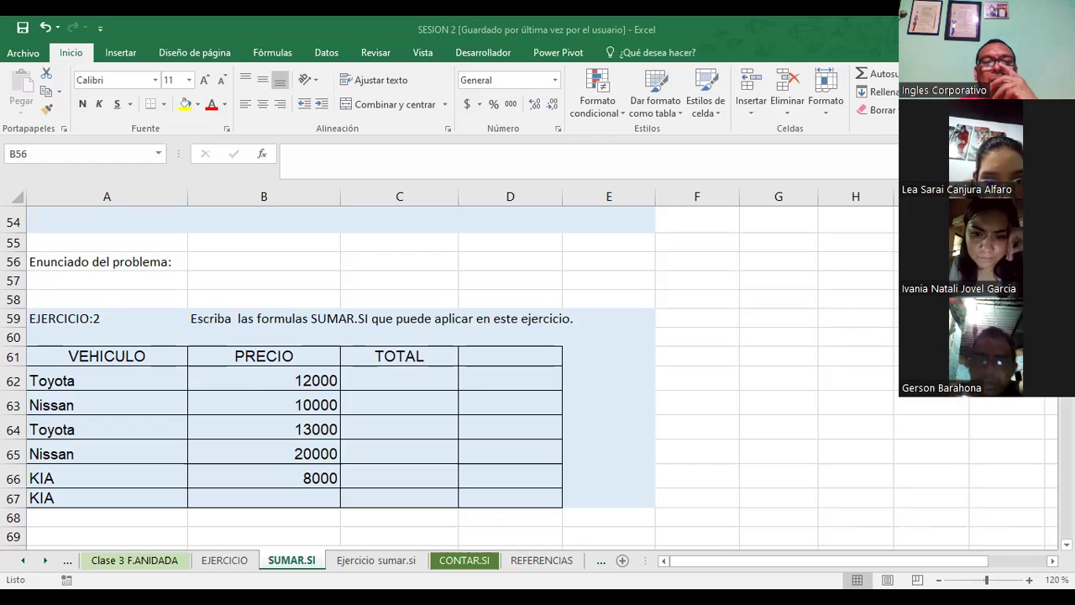
click(487, 370)
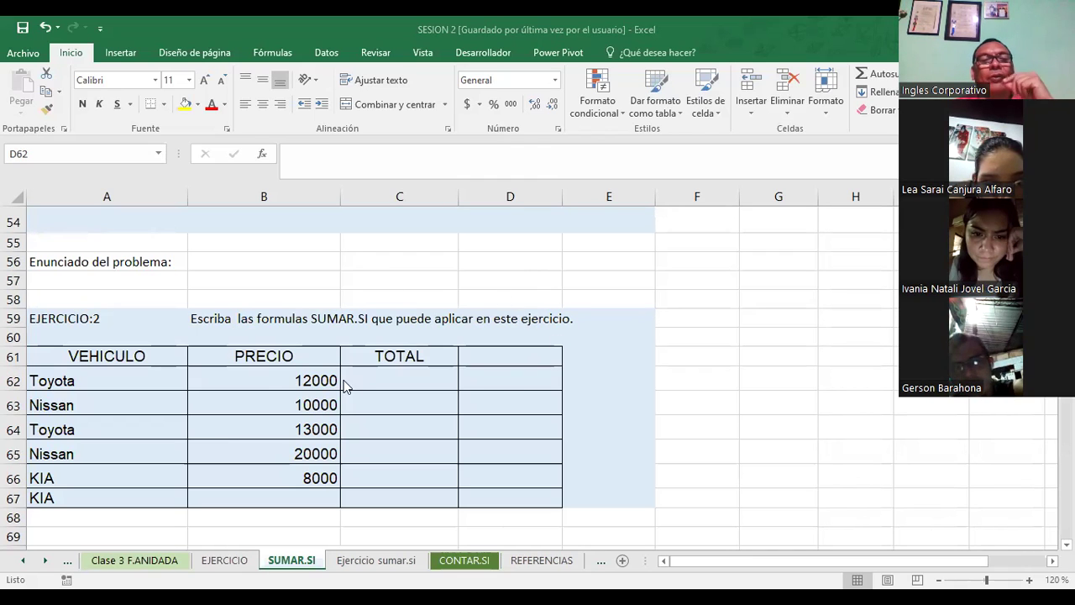
click(378, 380)
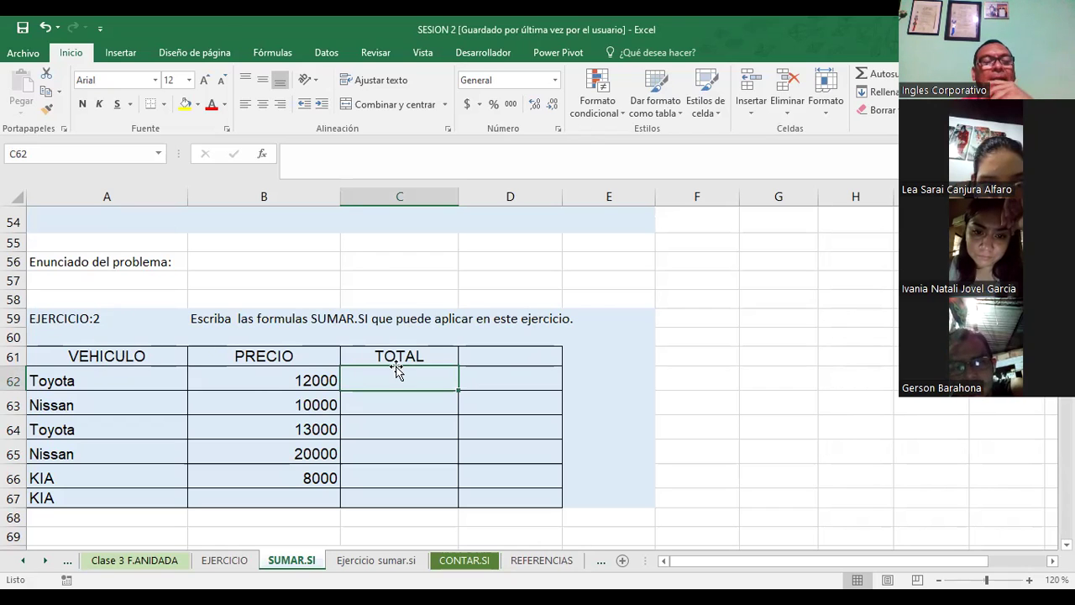
click(76, 380)
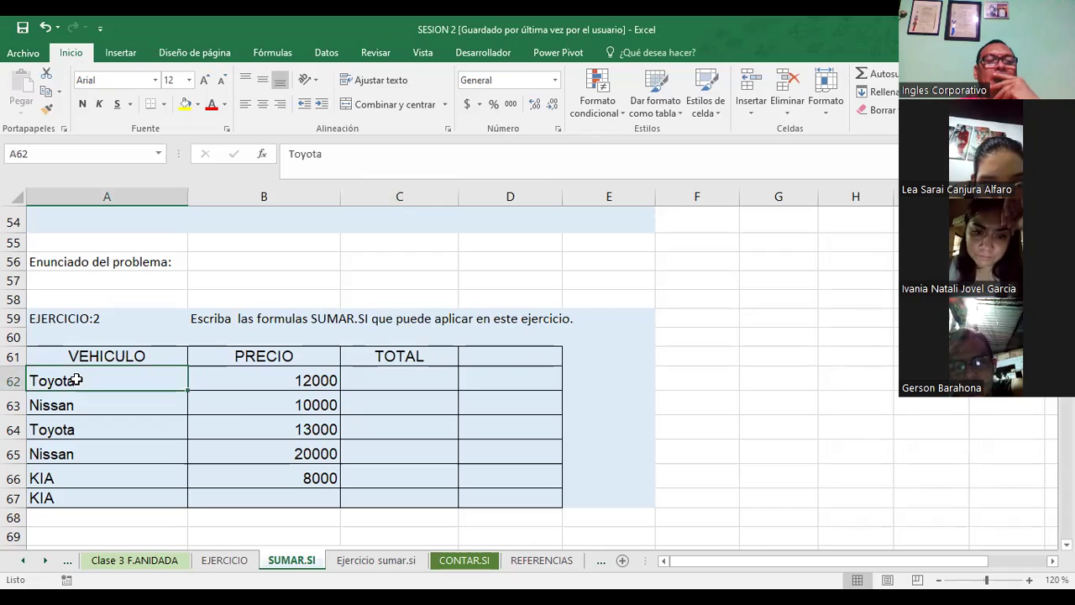
click(64, 427)
click(64, 480)
click(50, 497)
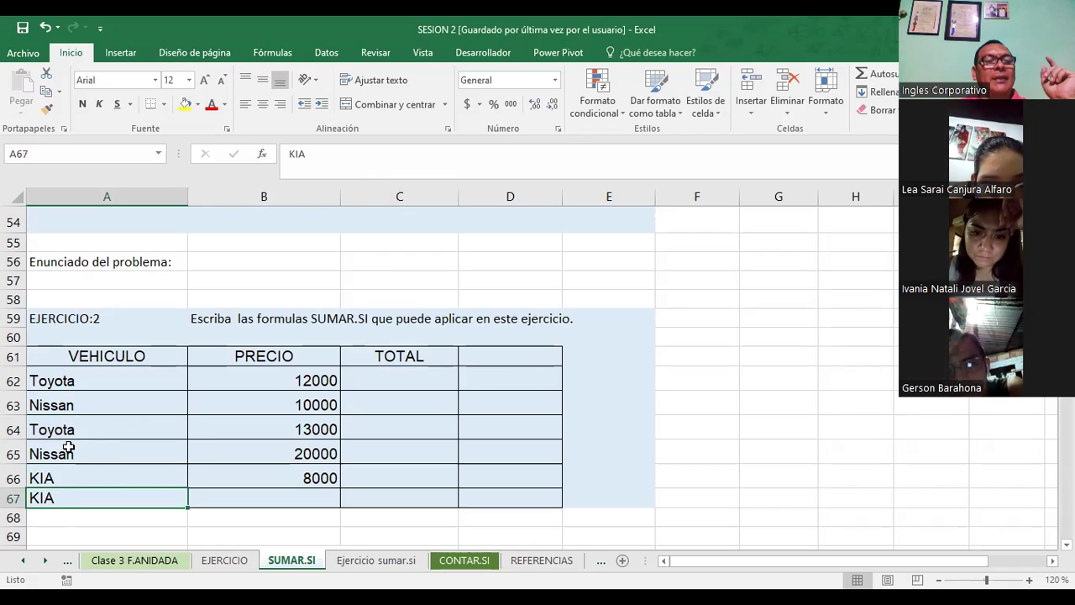
click(78, 379)
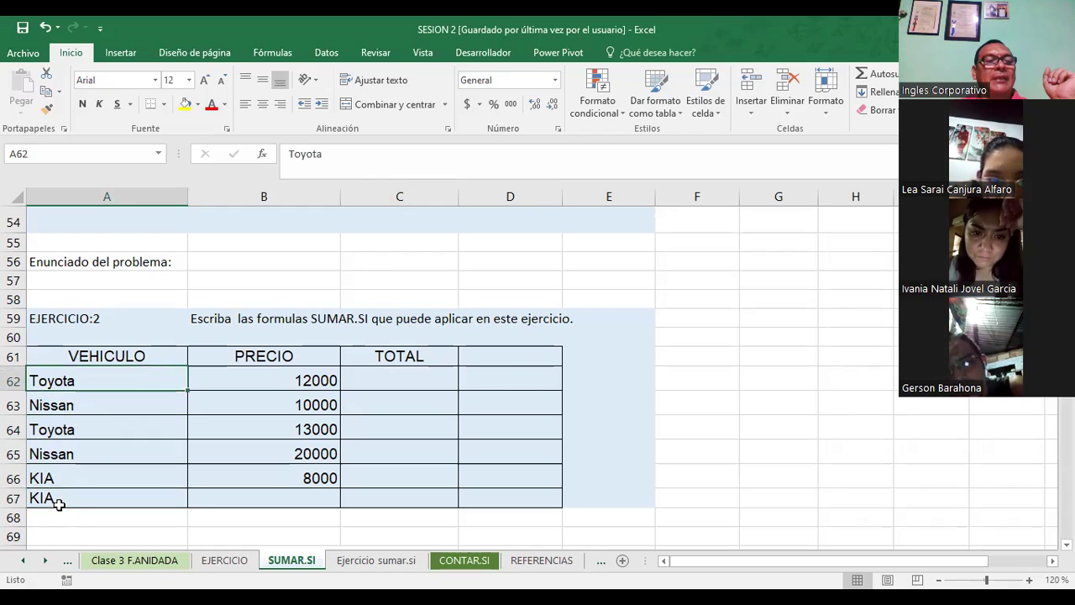
click(391, 380)
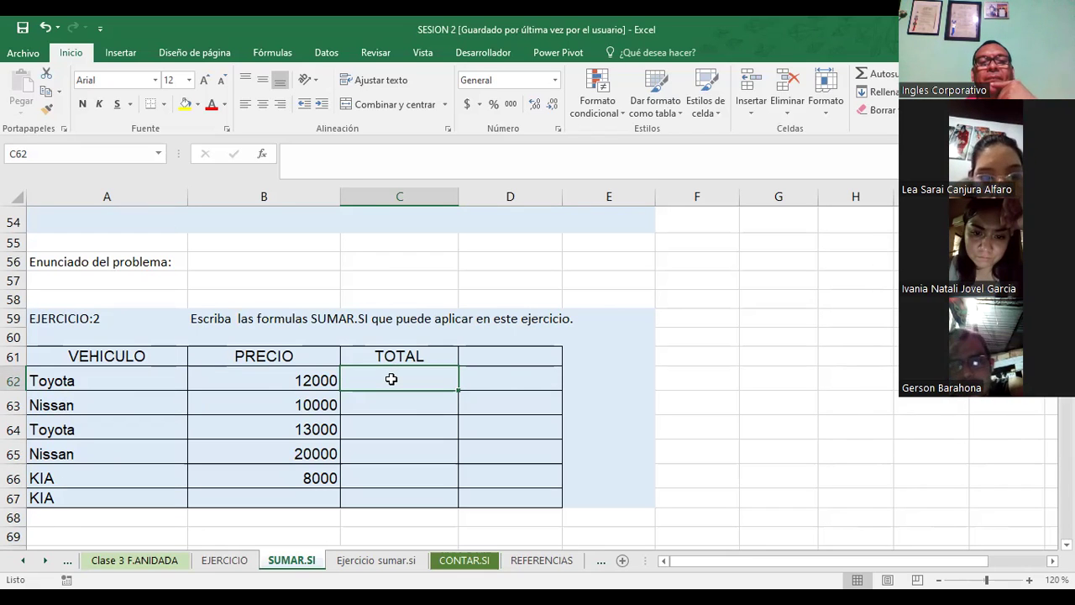
Enter a SUMAR.SI formula in C62 with range A62:A67, a quoted "<" criterion, and sum range B62:B67
text(=)
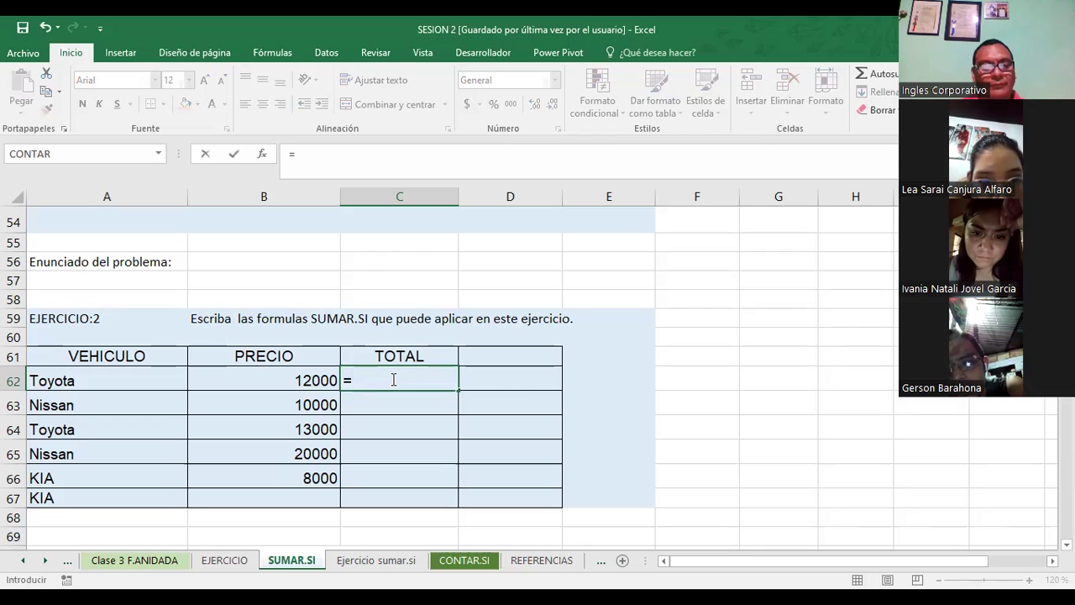
text(sumar.si)
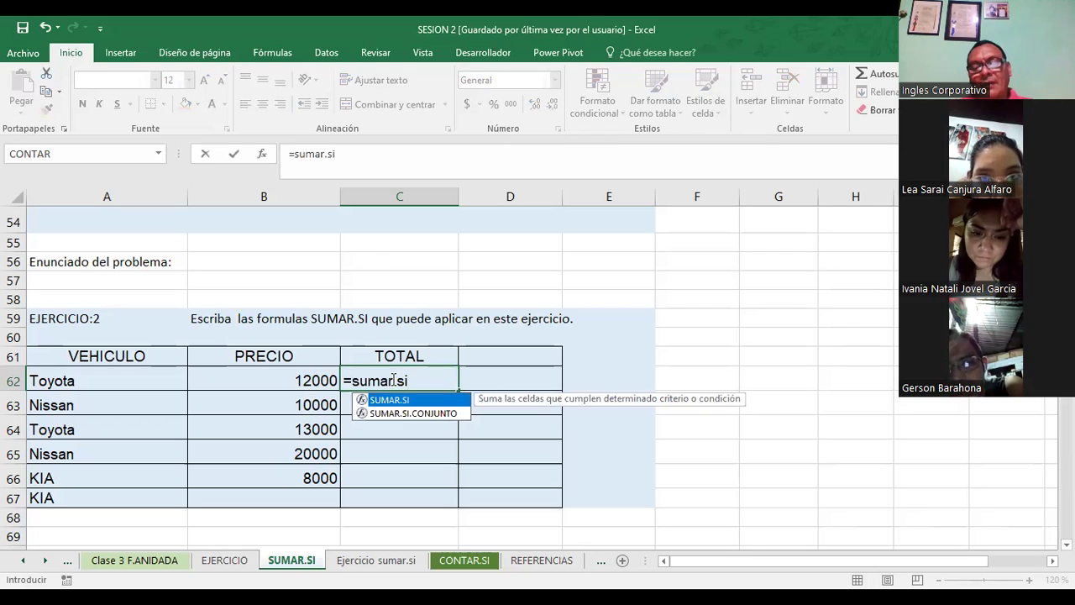
text(()
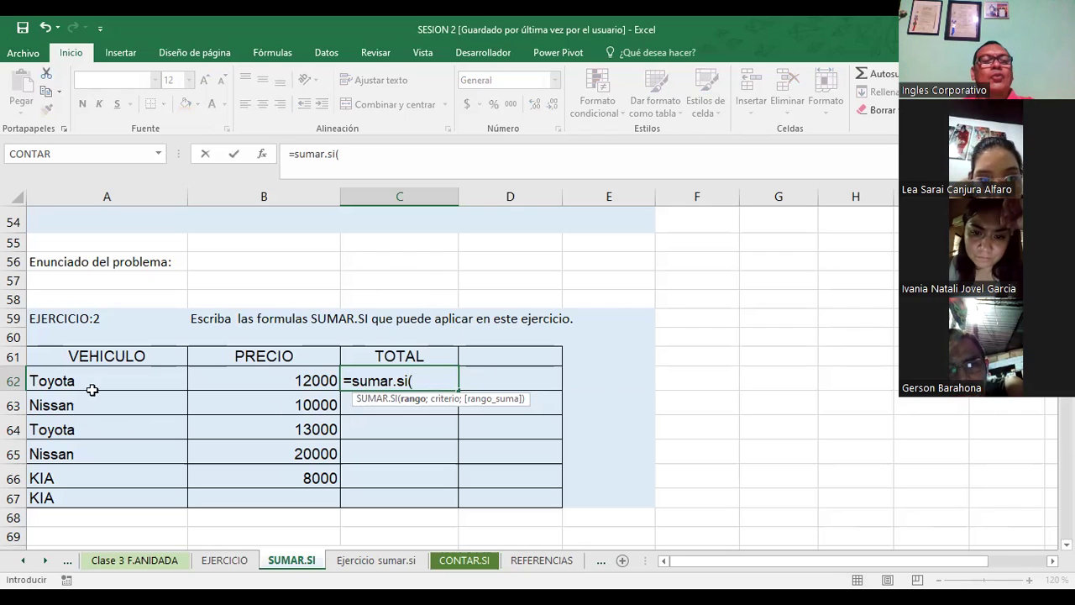
drag(96, 379, 86, 492)
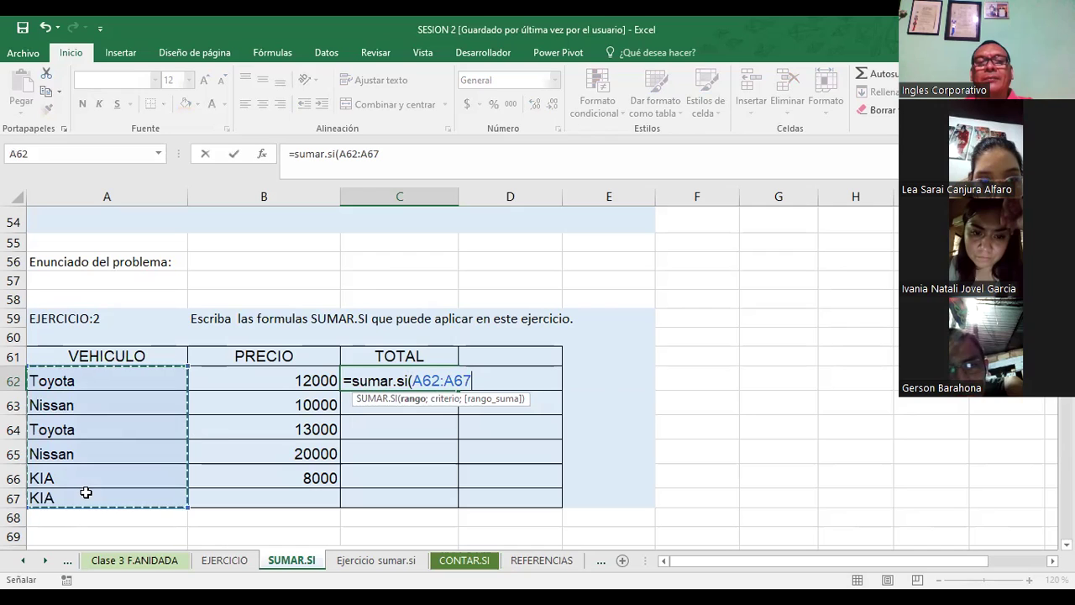
text(;)
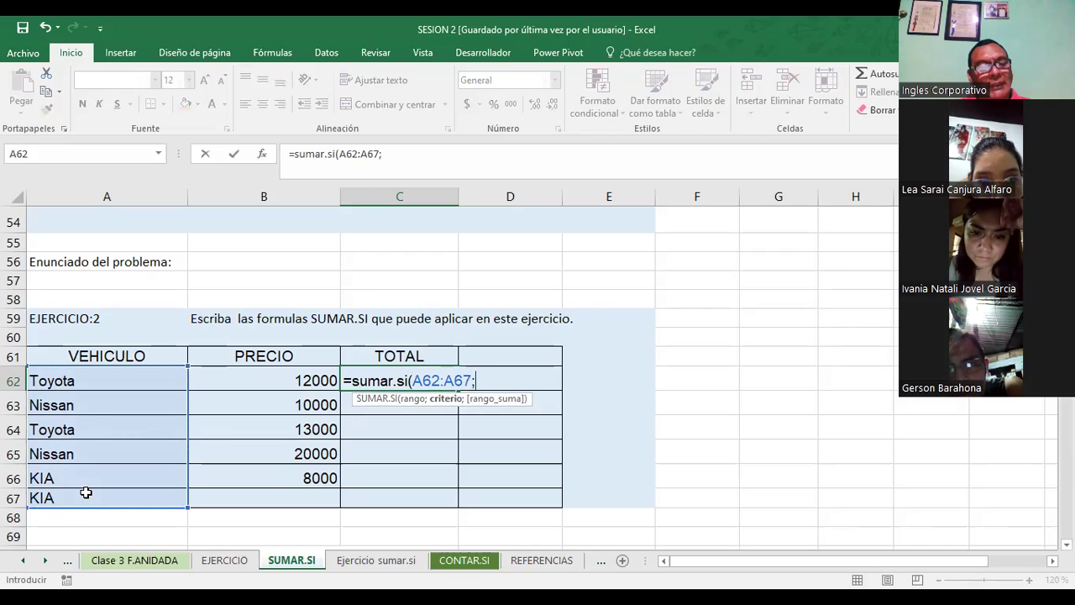
text(<)
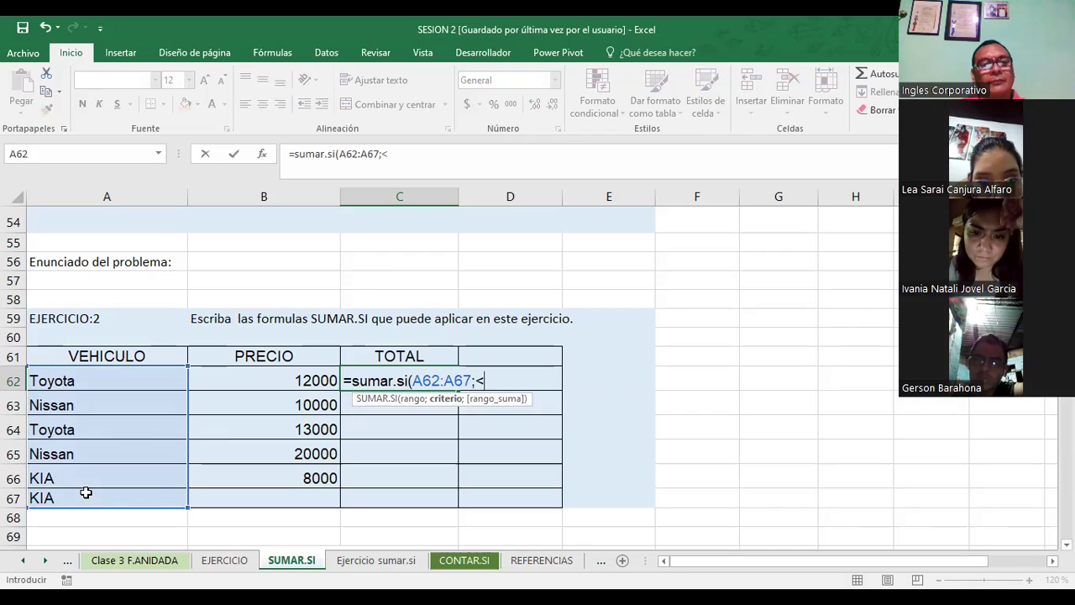
text(10000)
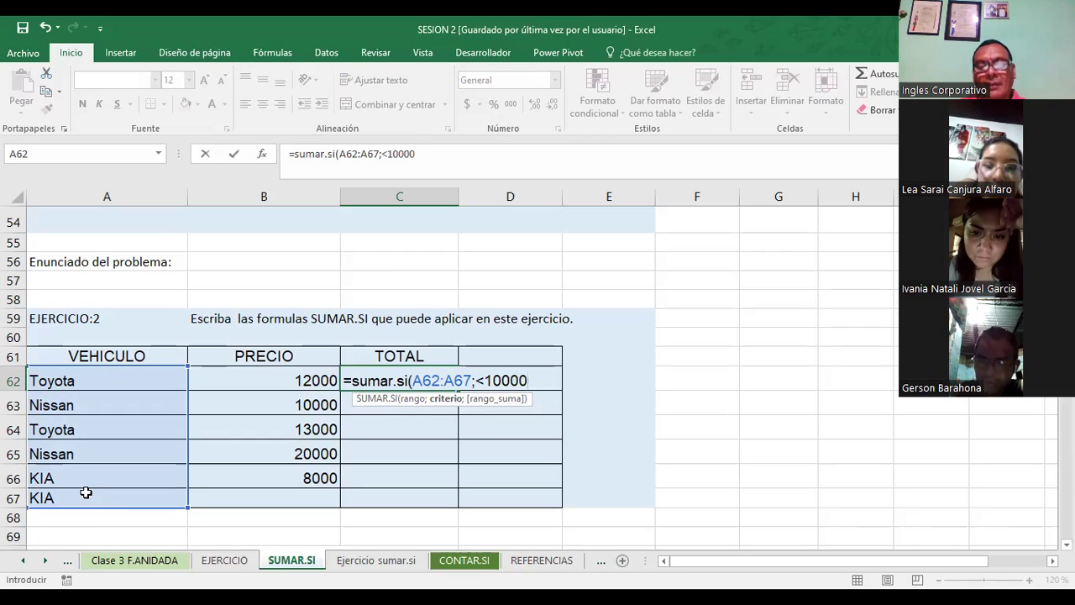
key(BackSpace)
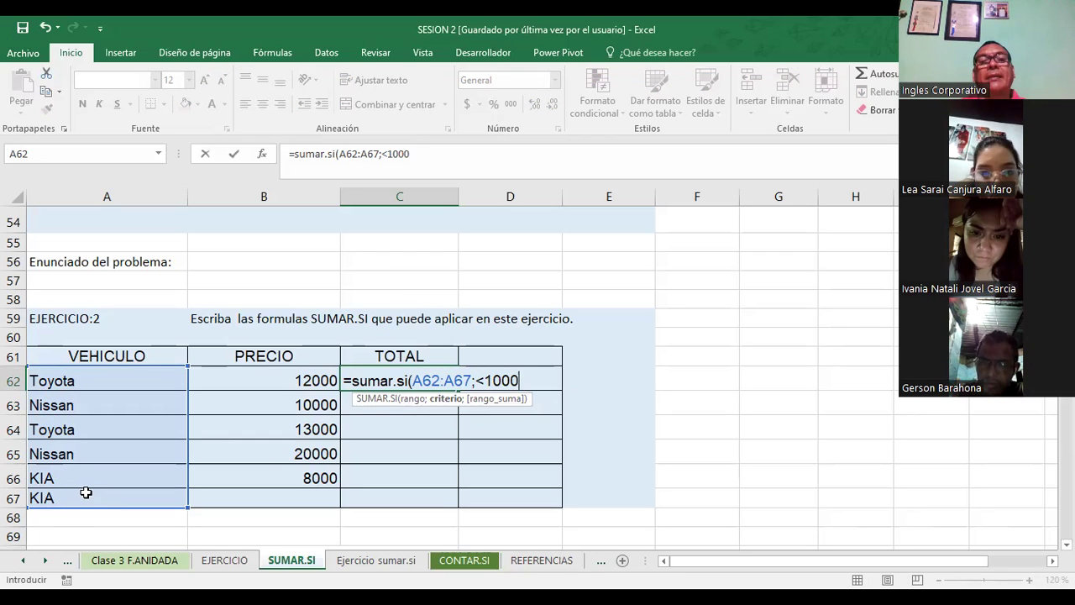
key(BackSpace)
key(BackSpace)
key(BackSpace)
key(BackSpace)
text("<10)
text(0)
text(")
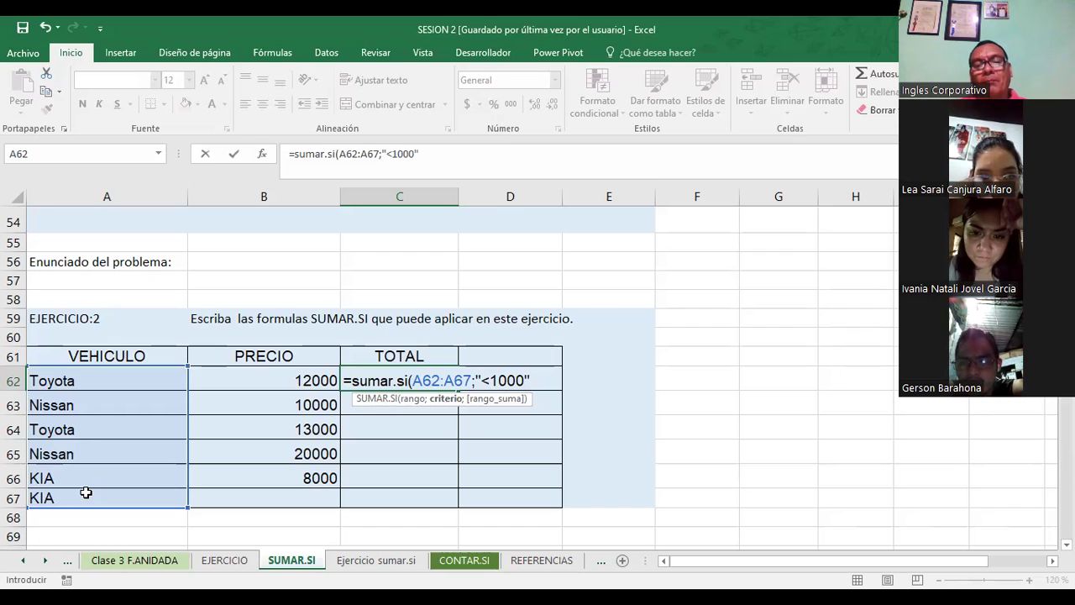
text(;)
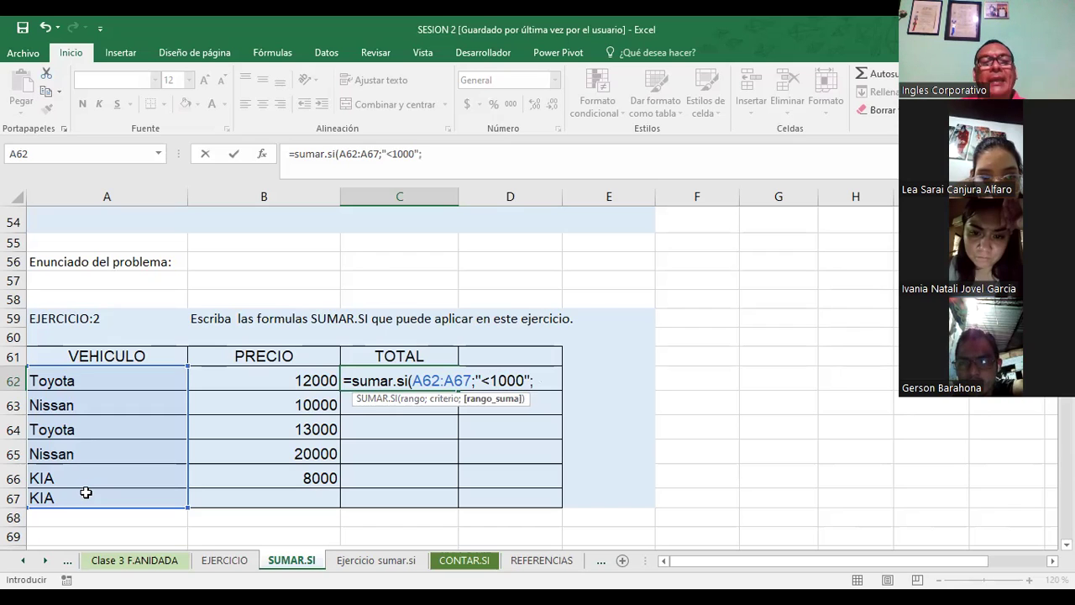
click(281, 382)
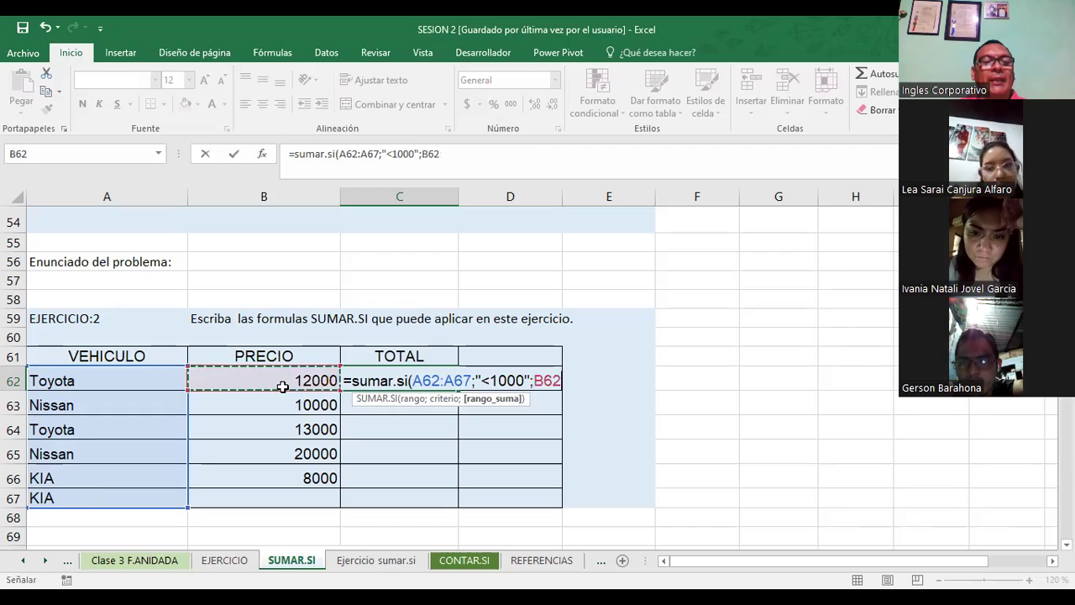
drag(276, 499, 276, 499)
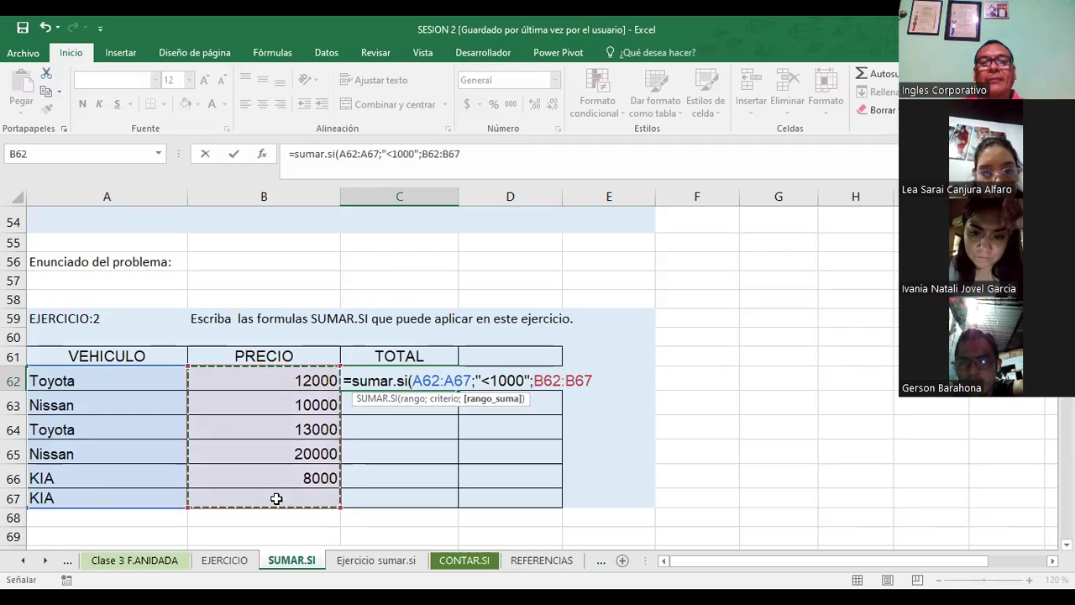
text())
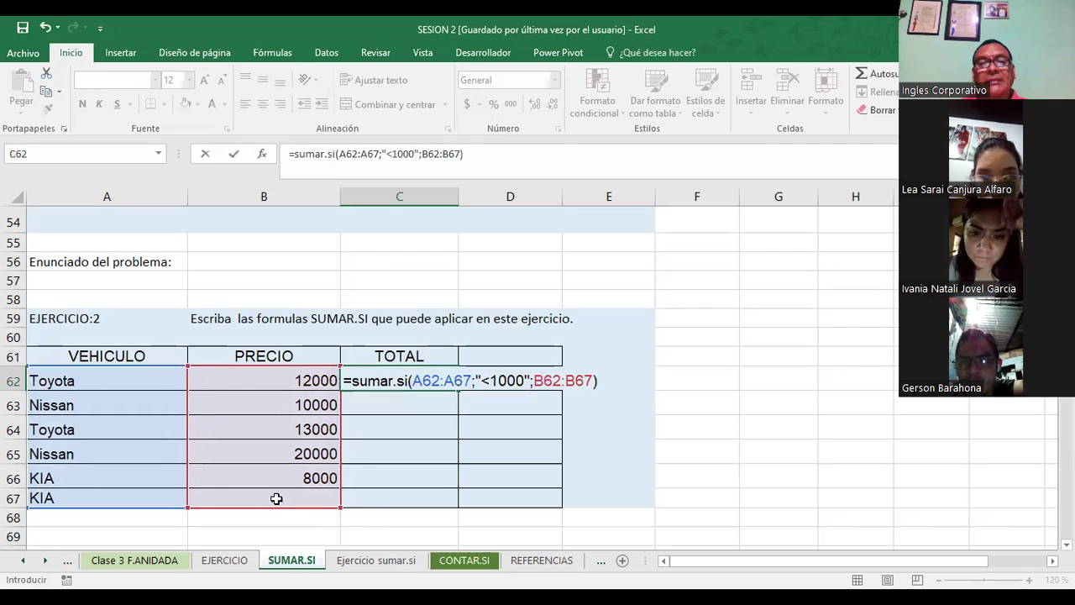
key(Return)
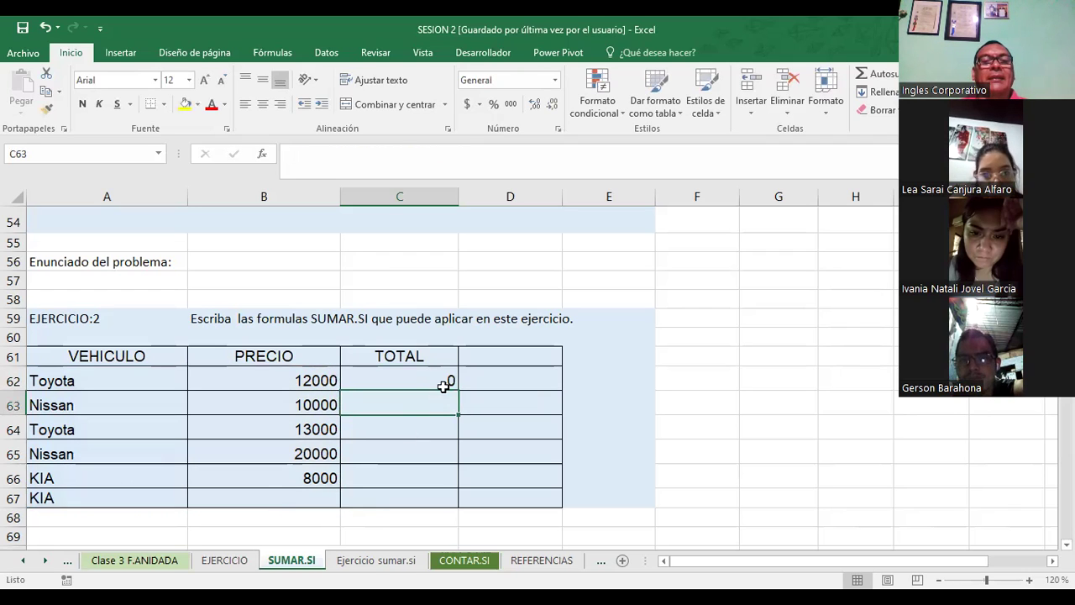
Revise C62's criterion to "<=10000", leaving the formula returning 0
click(429, 380)
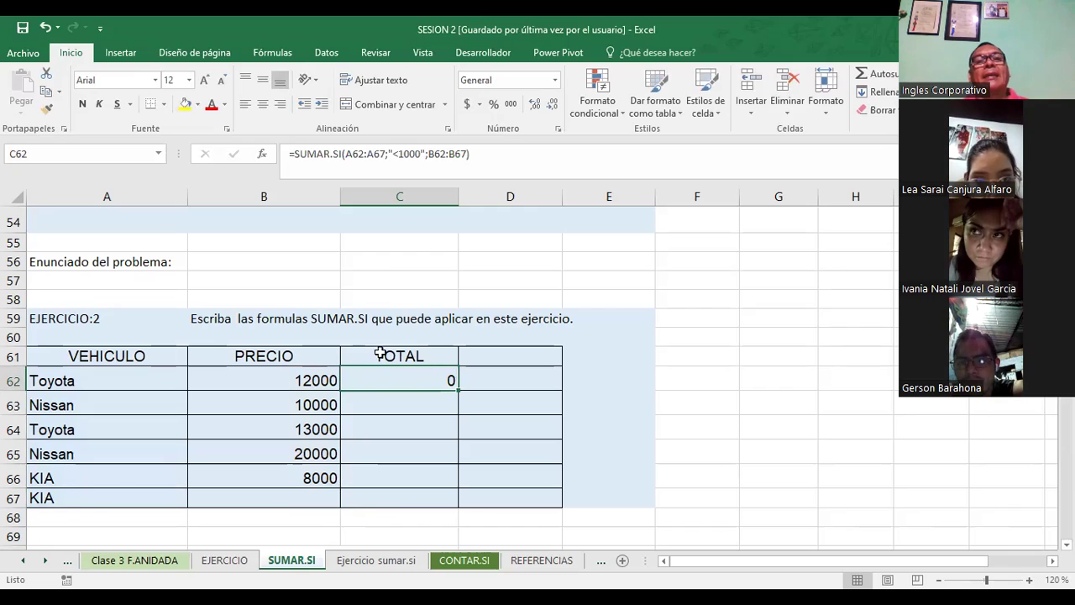
click(400, 153)
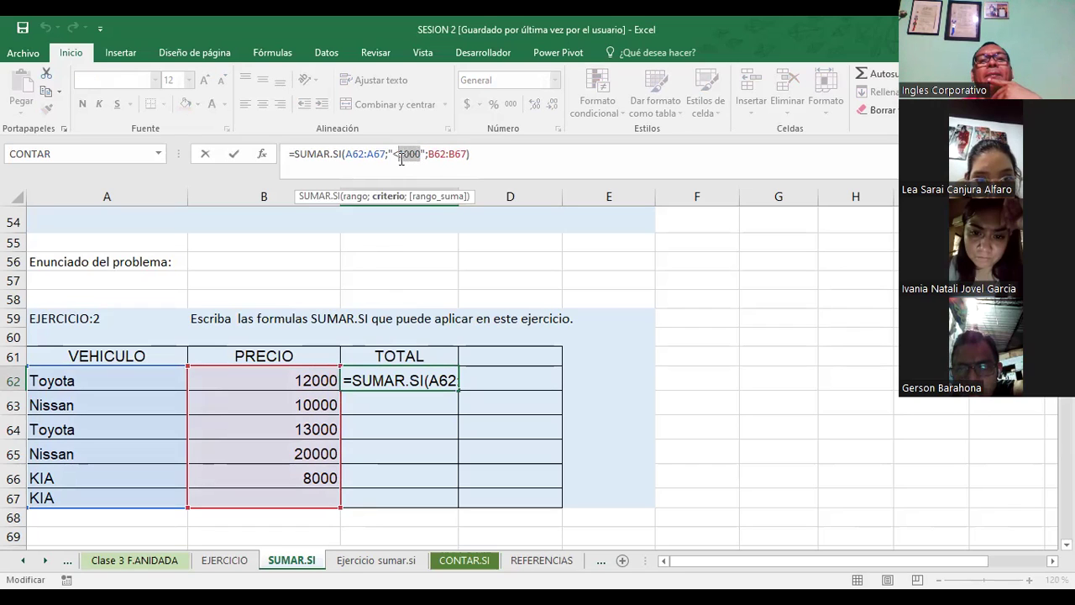
text(1000)
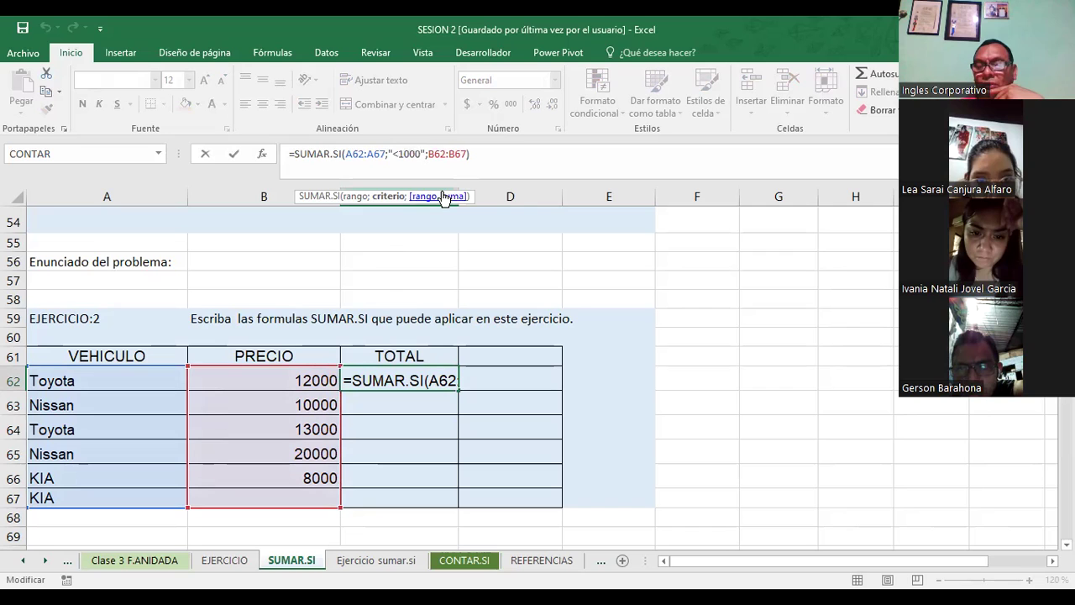
text(0)
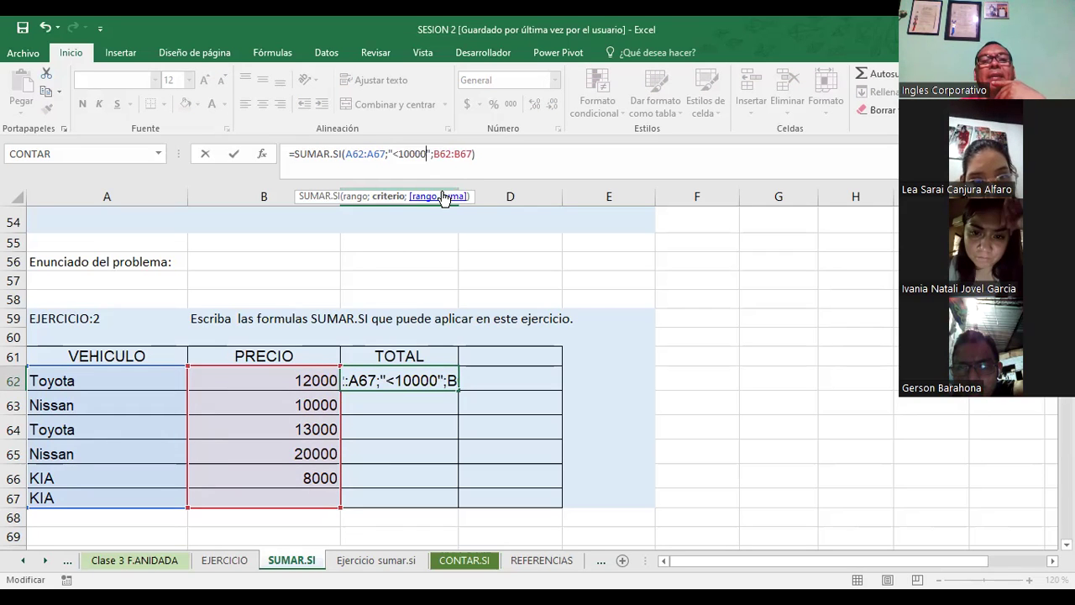
key(Return)
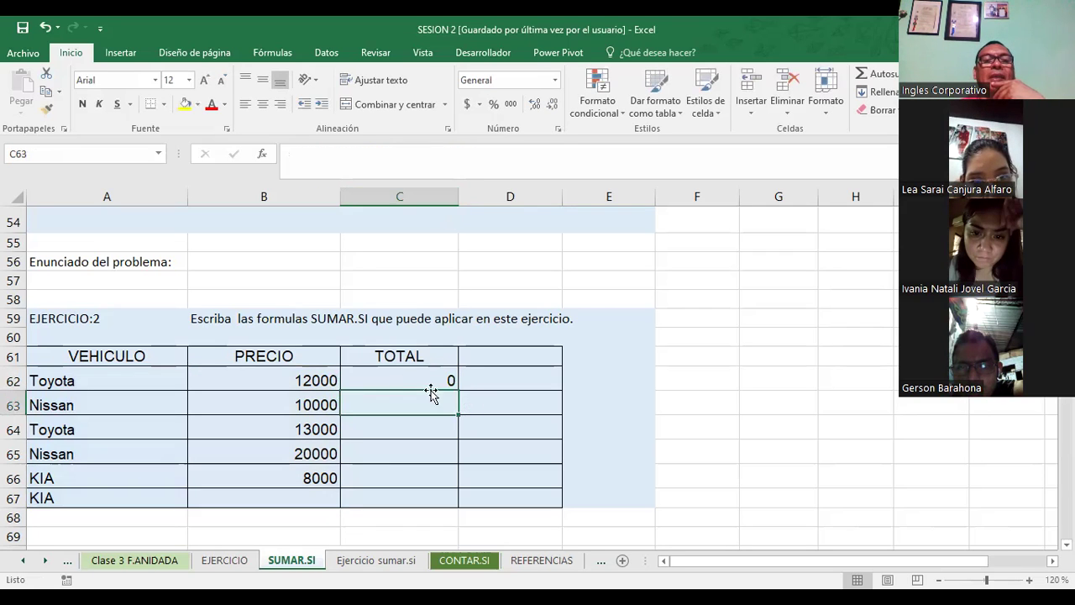
click(412, 380)
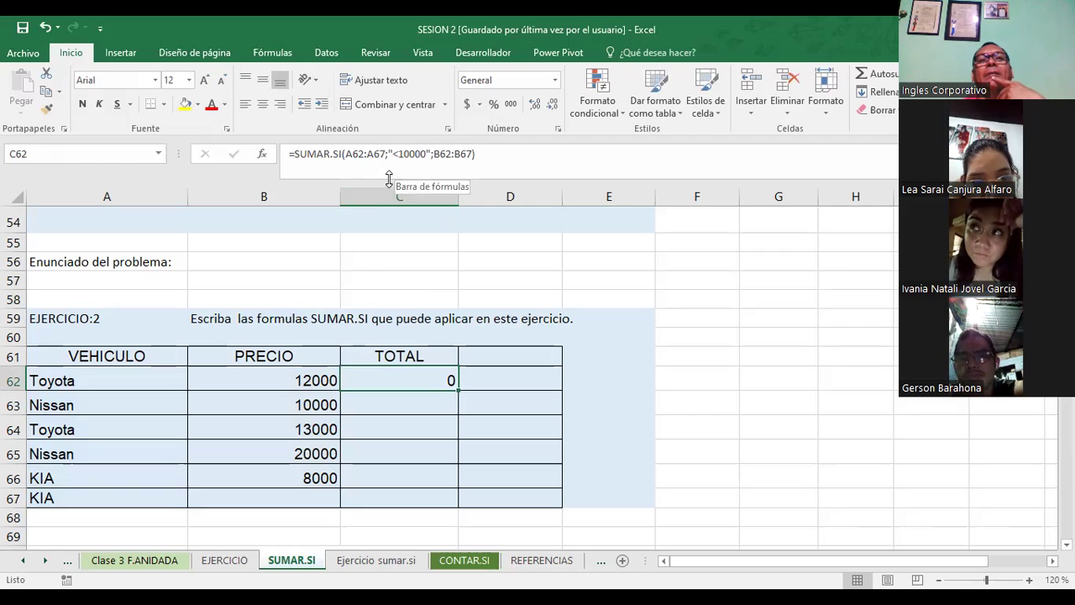
click(411, 156)
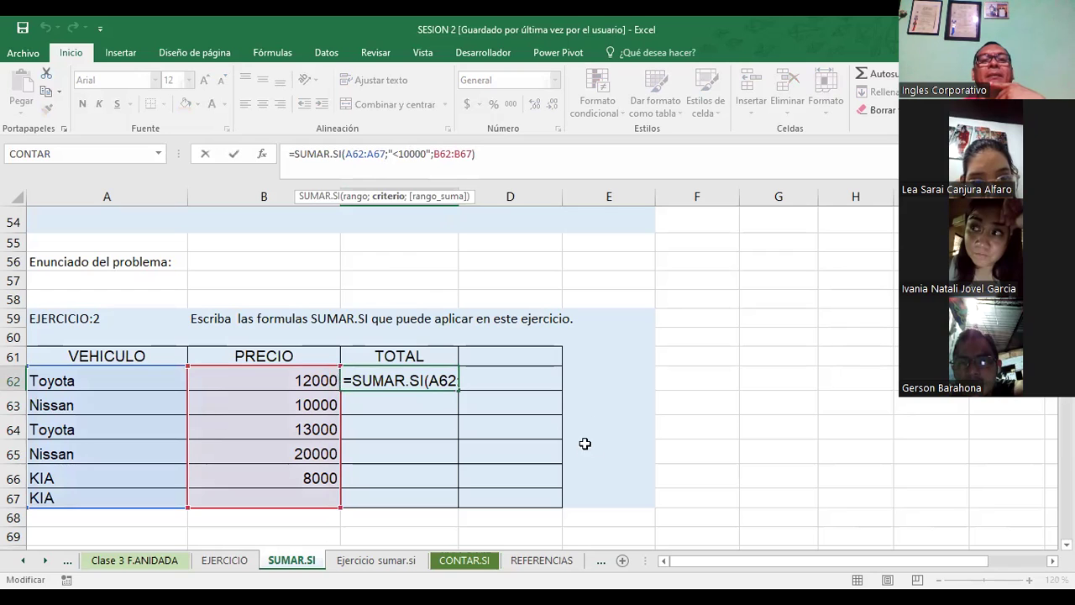
click(413, 385)
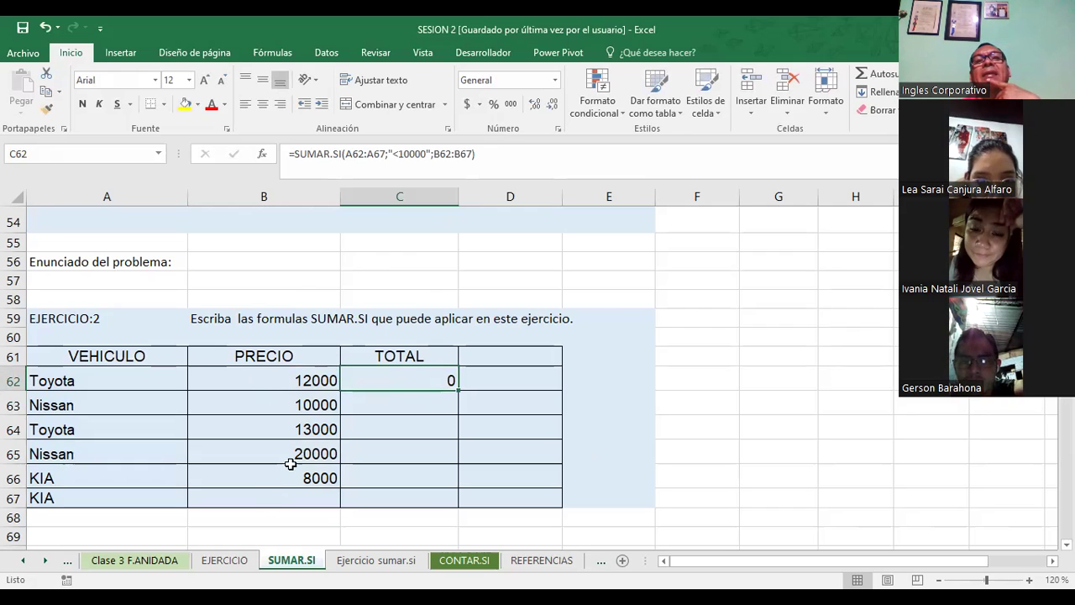
click(399, 155)
click(399, 155)
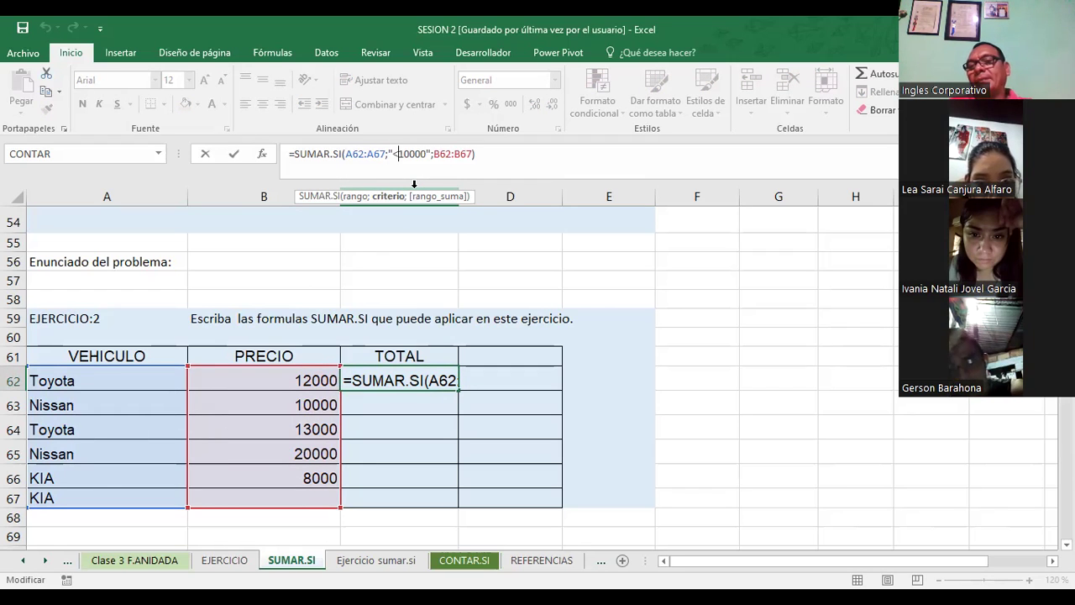
text(=)
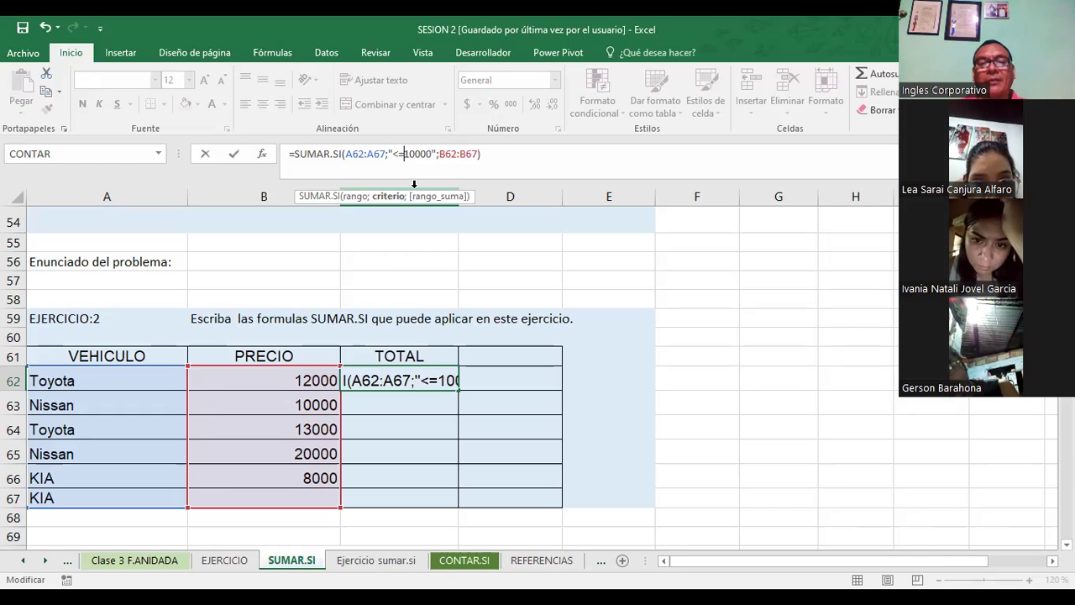
click(379, 379)
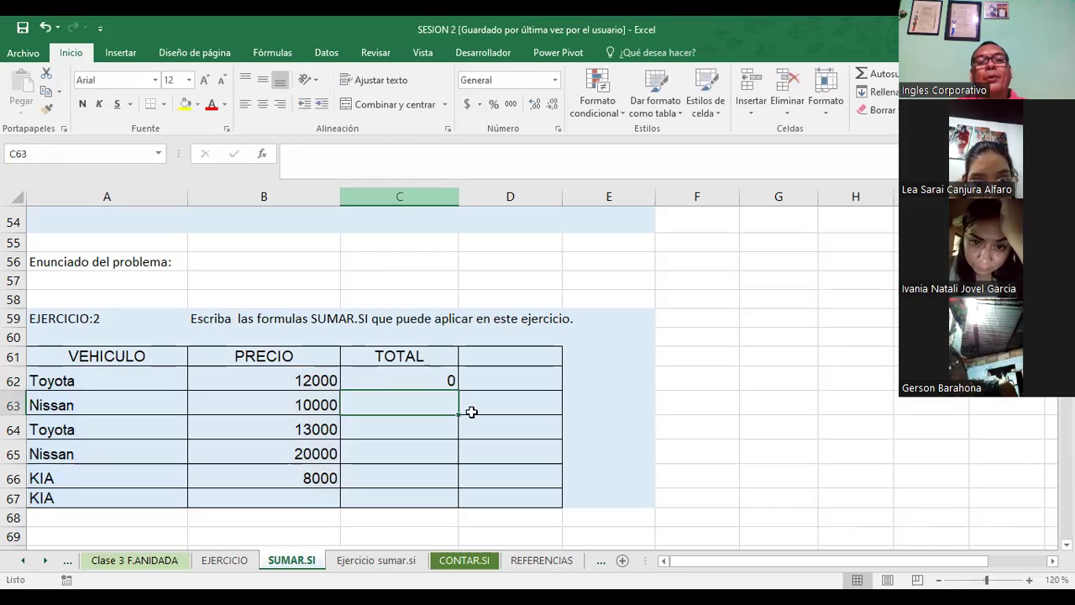
Fill the C62 formula down to C66, then switch C62's criterion comparison from "<=" to ">="
drag(454, 390, 473, 482)
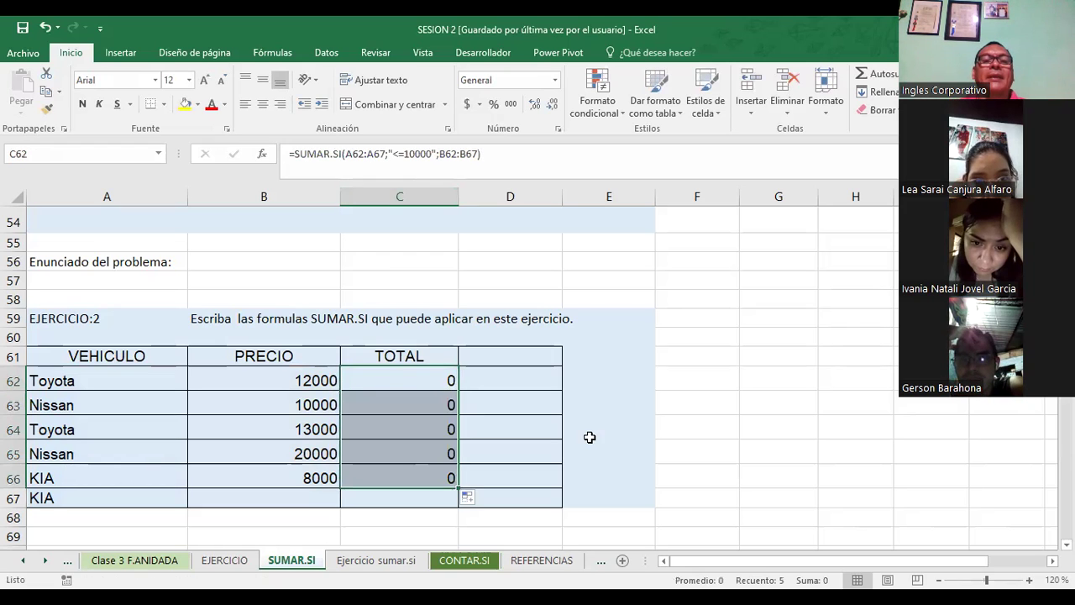
click(419, 383)
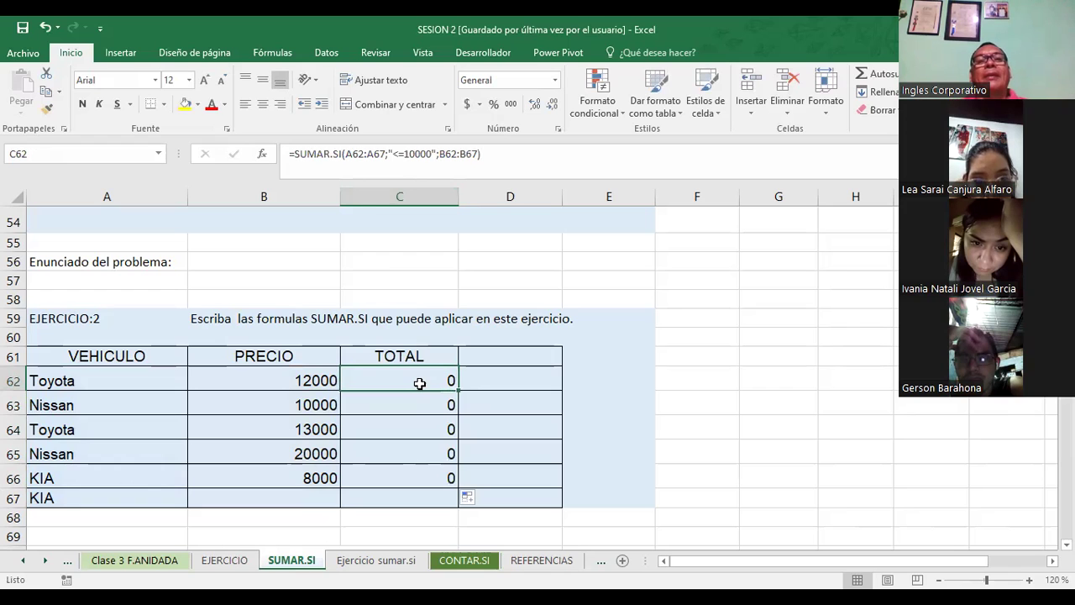
click(312, 155)
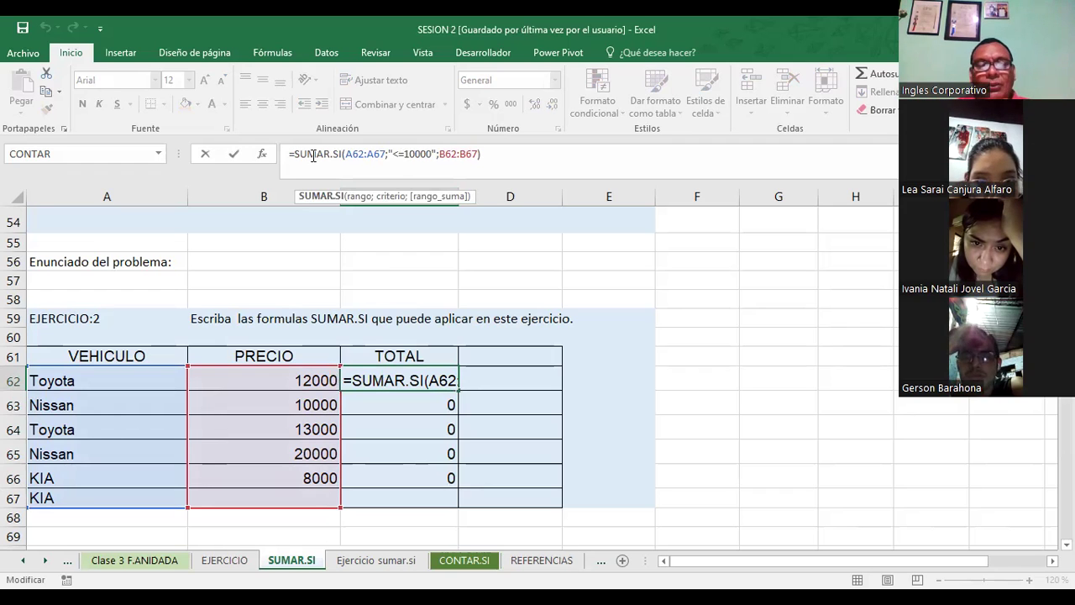
click(313, 155)
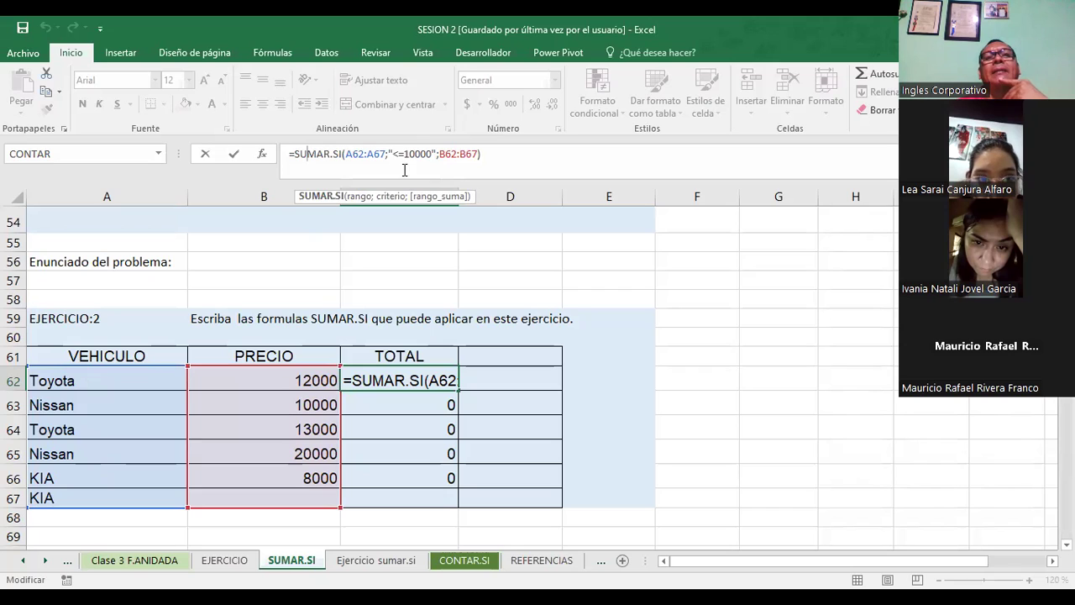
click(408, 158)
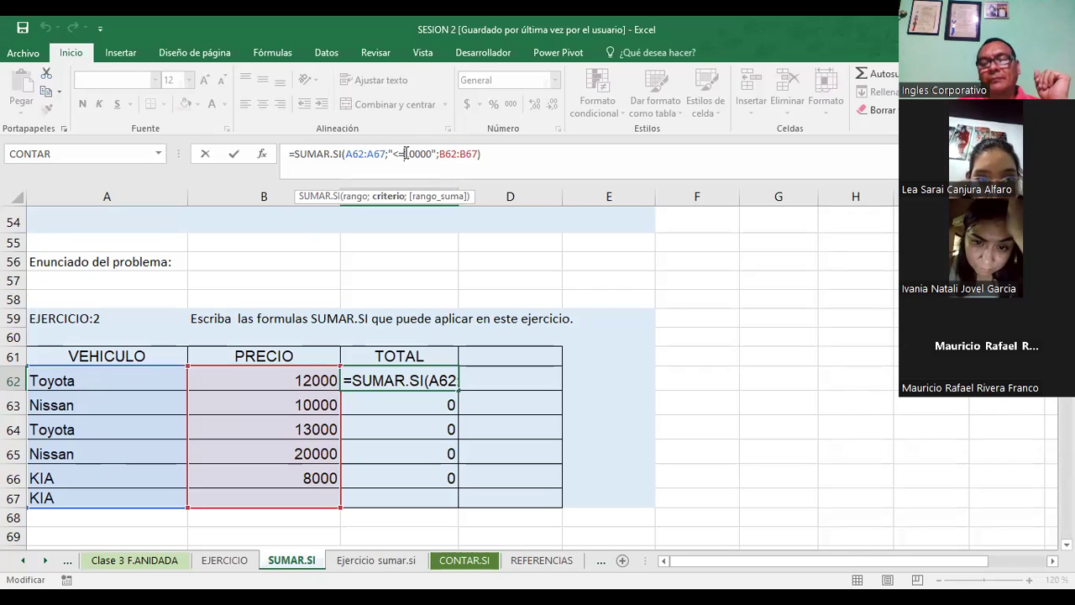
key(BackSpace)
key(BackSpace)
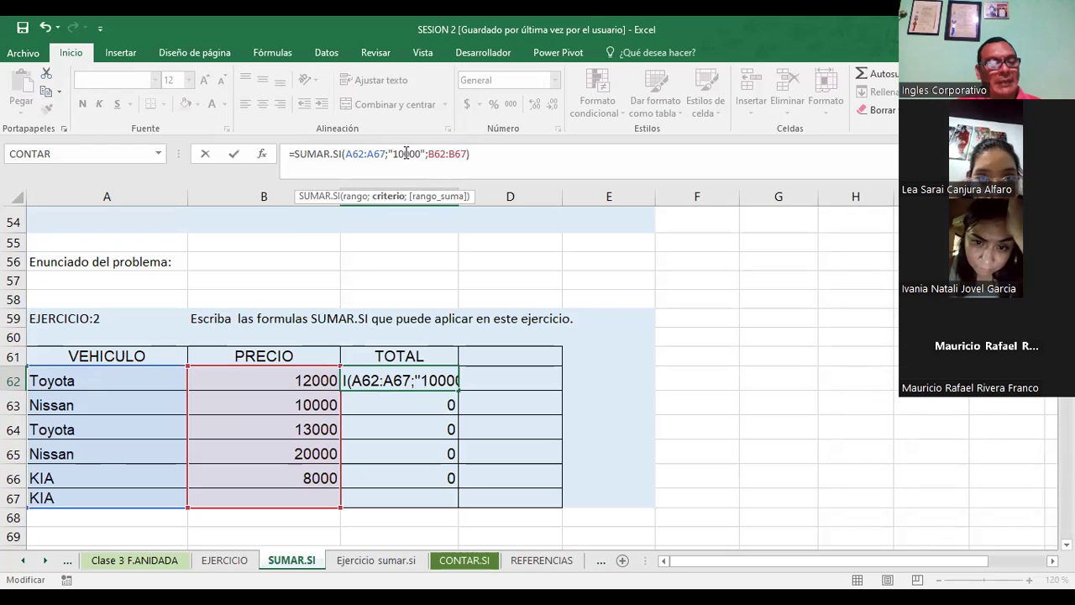
text(>)
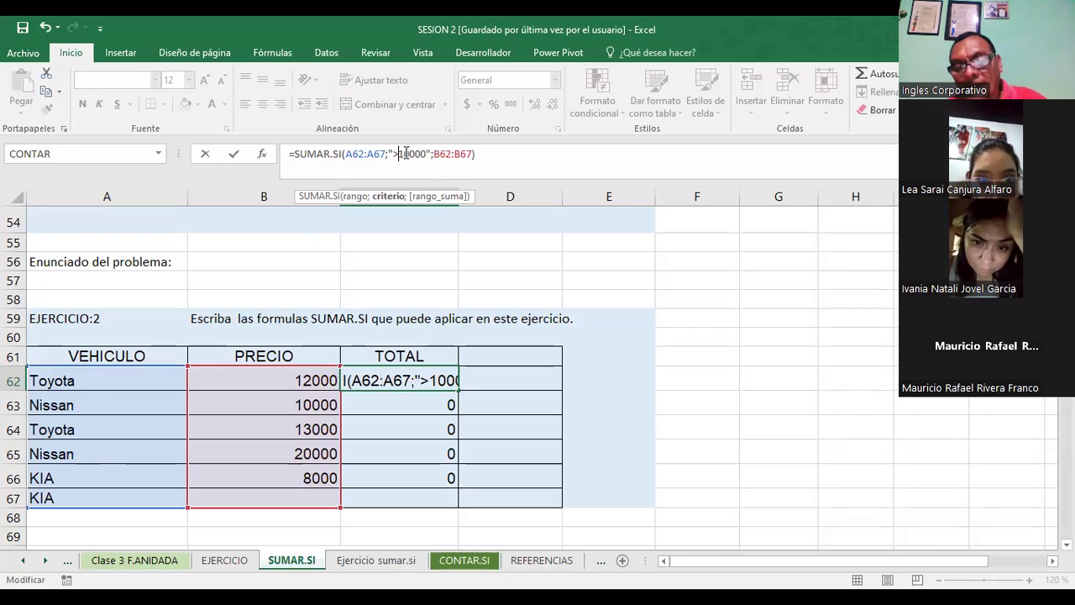
text(=)
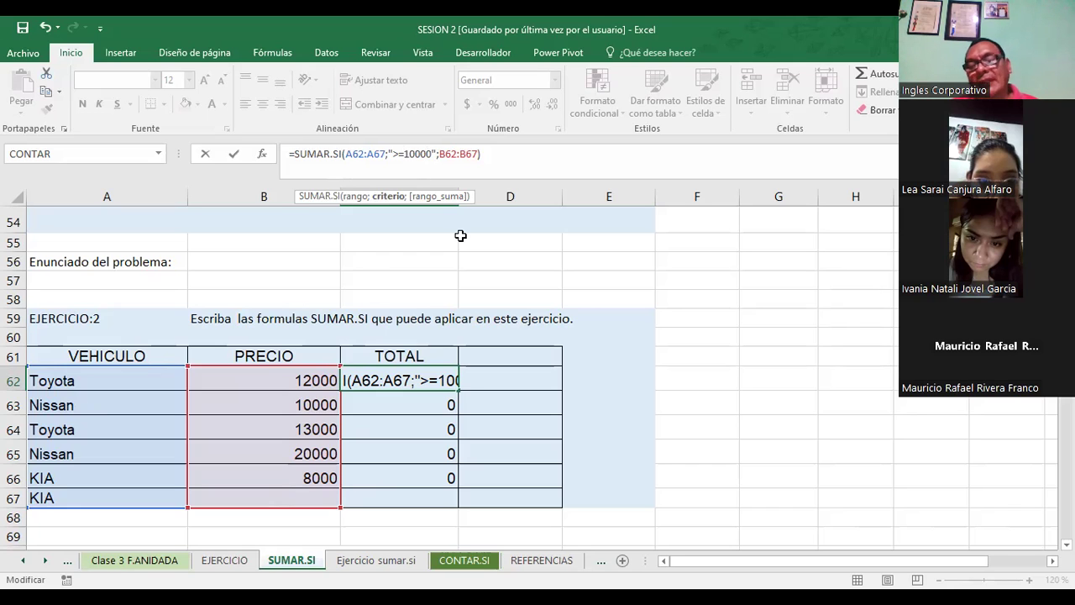
Replace C62's criterion with "KIA" so the TOTAL sums only KIA prices to 8000
key(BackSpace)
key(BackSpace)
key(BackSpace)
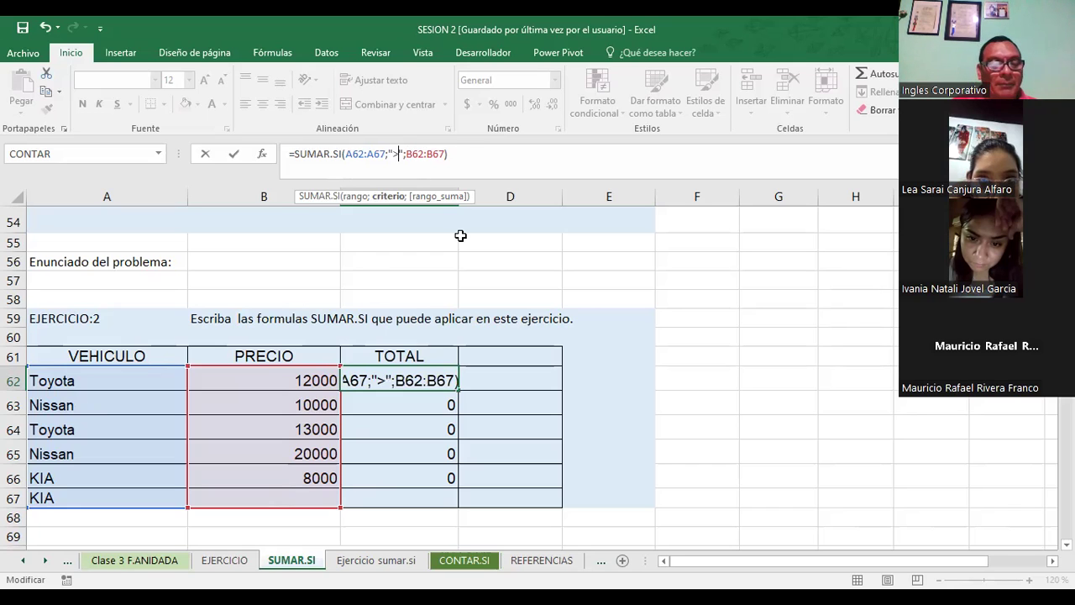
key(BackSpace)
text(KIA)
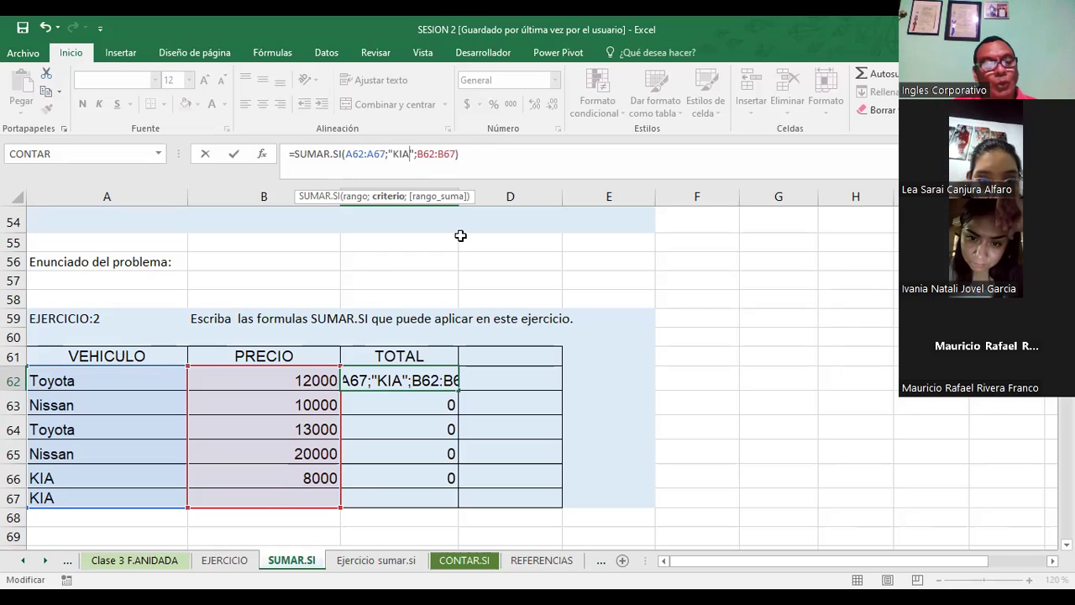
text(")
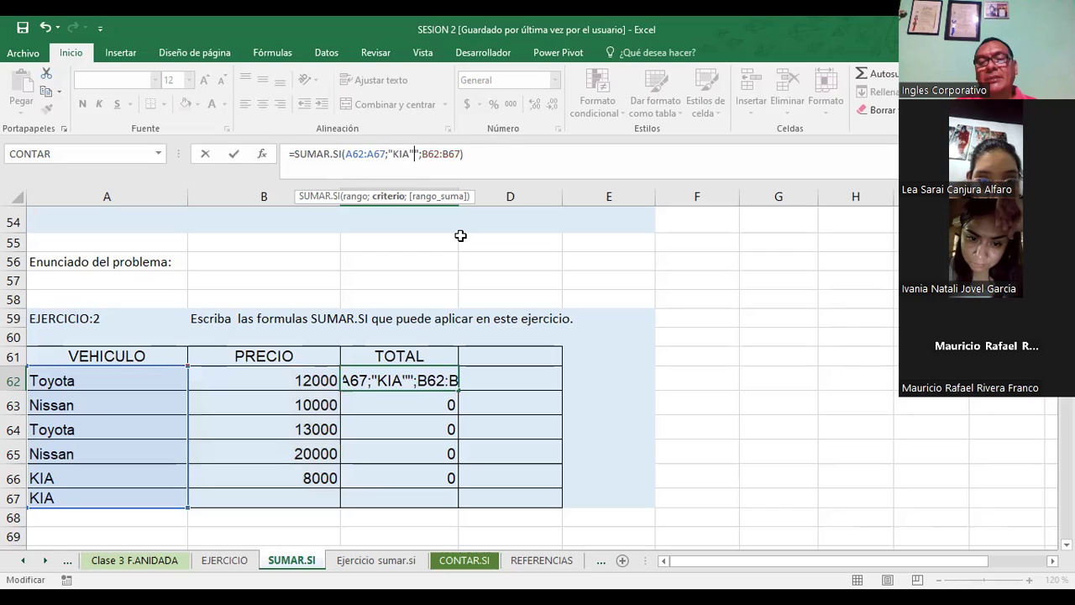
key(Delete)
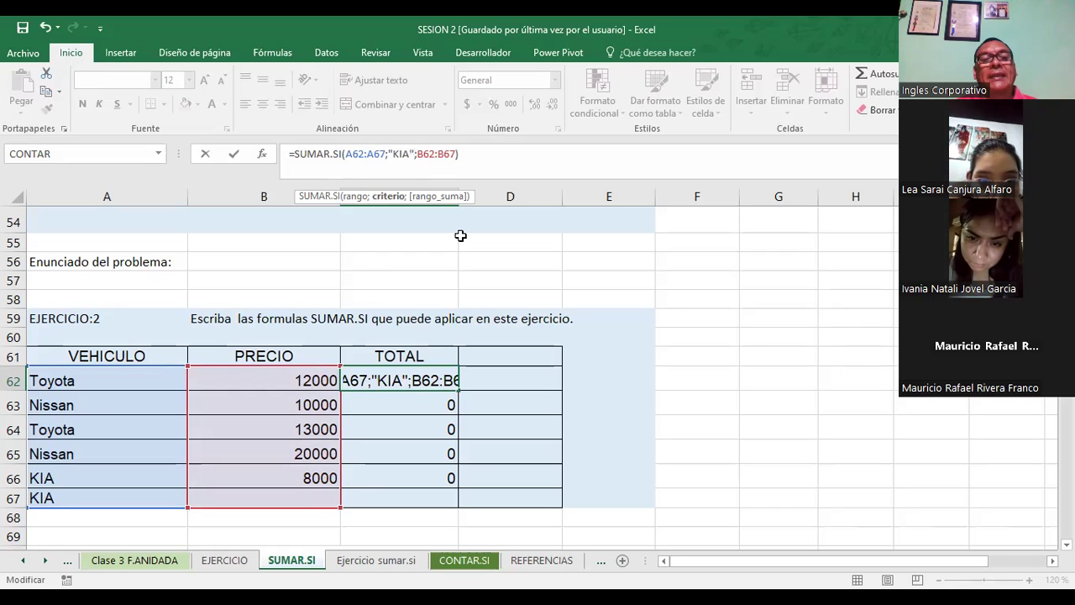
key(Return)
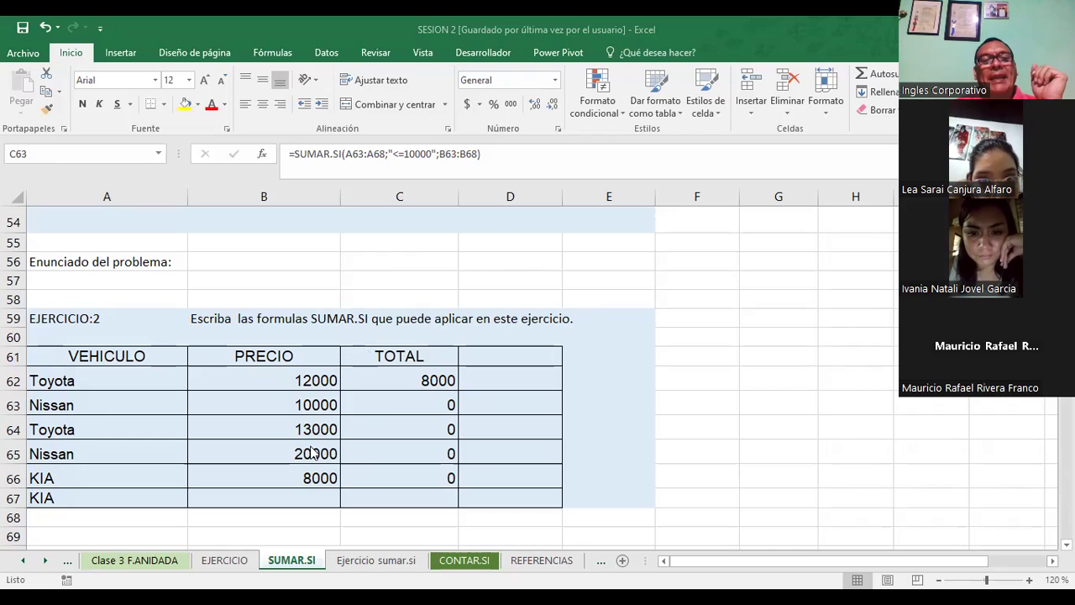
Price the second KIA at 5000 in B67, raising C62's KIA total to 13000
click(254, 472)
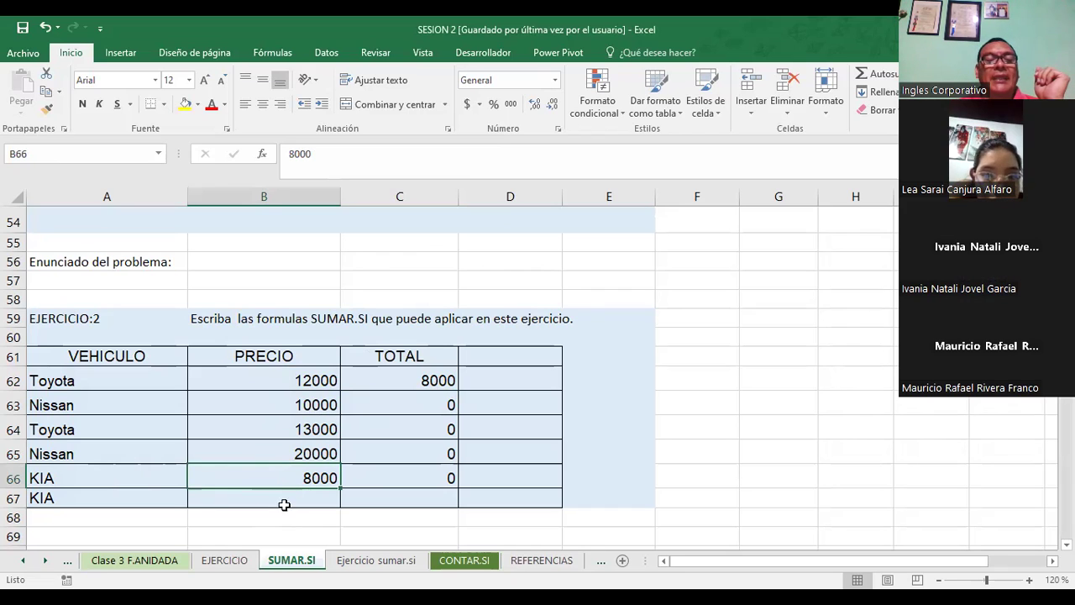
click(288, 495)
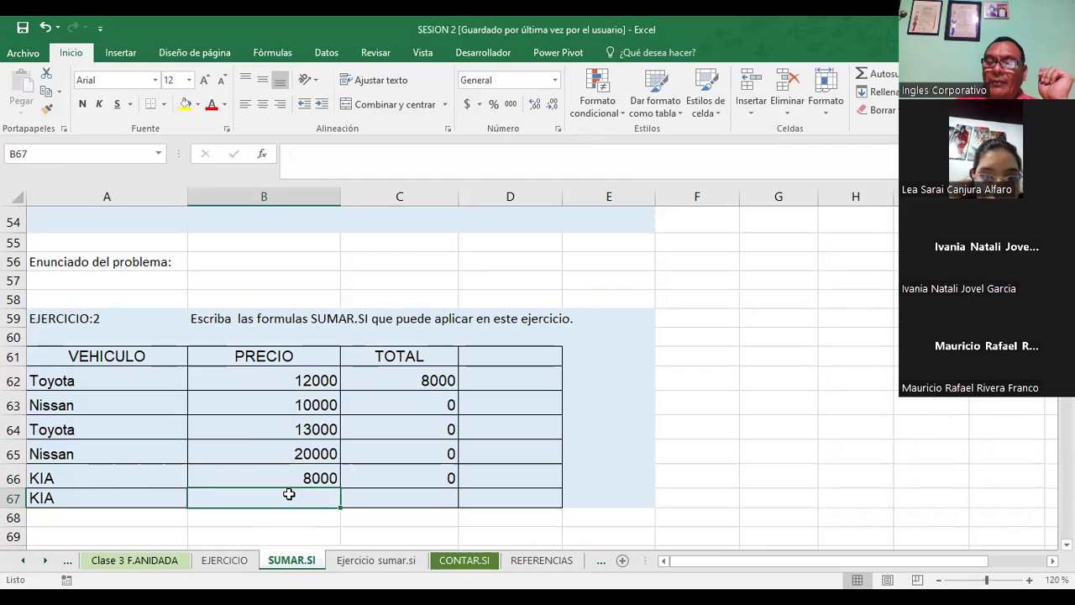
text(5000)
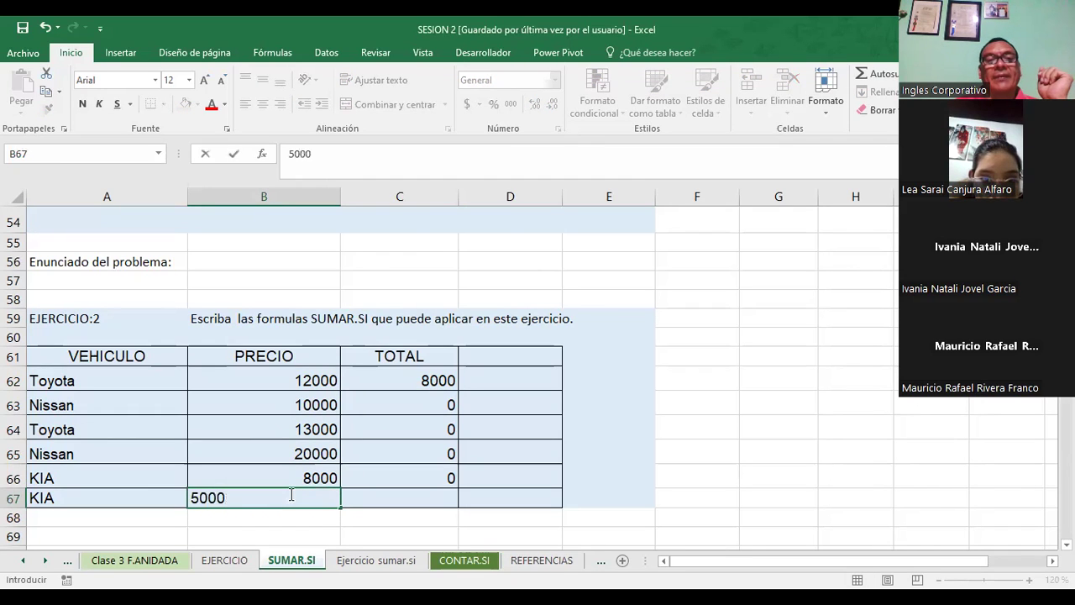
key(Return)
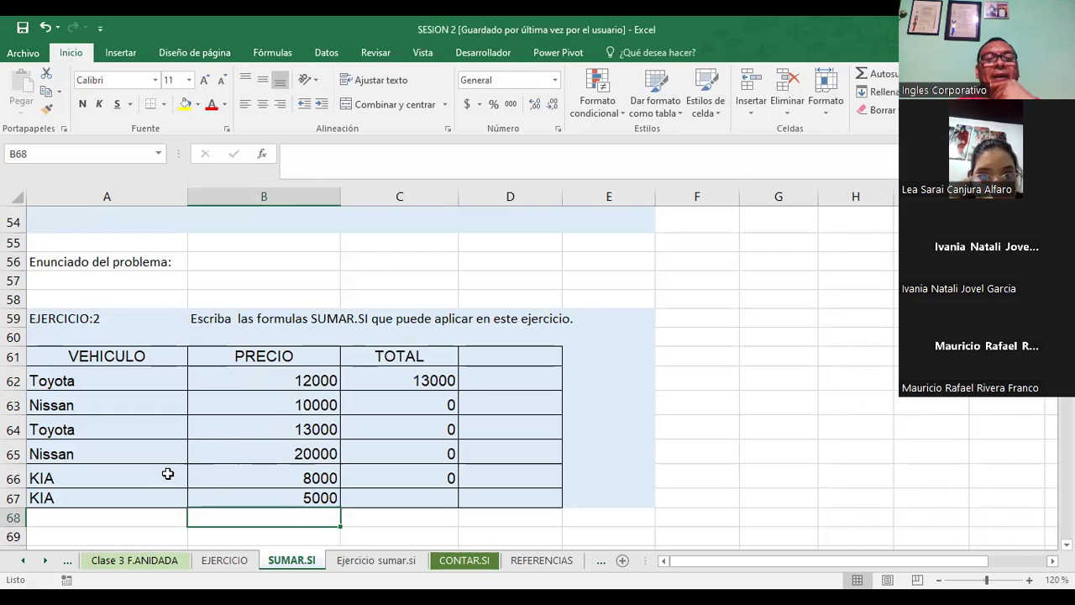
drag(243, 474, 244, 490)
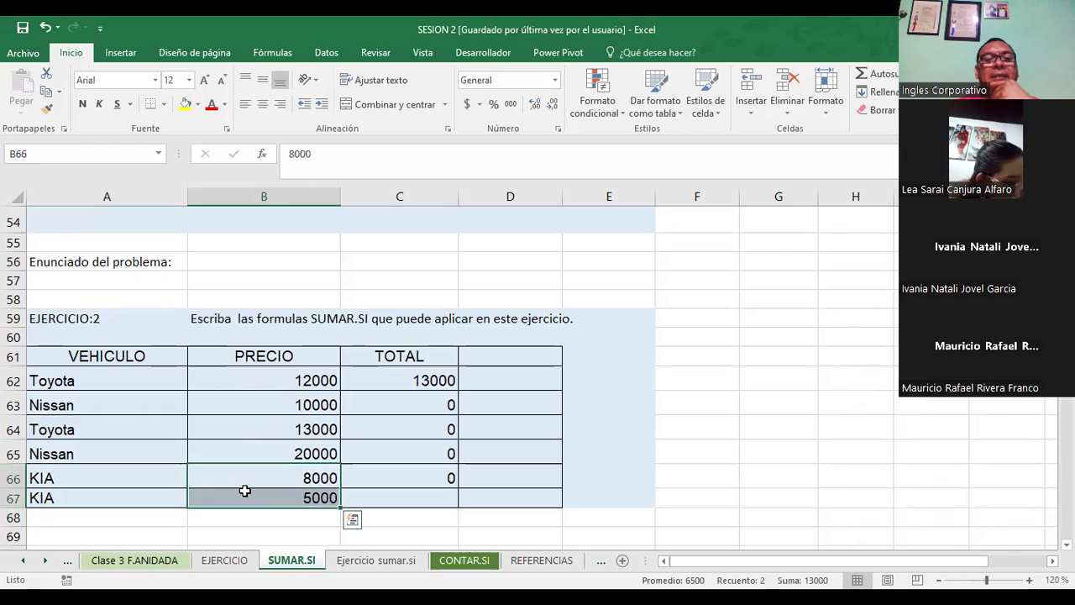
click(385, 379)
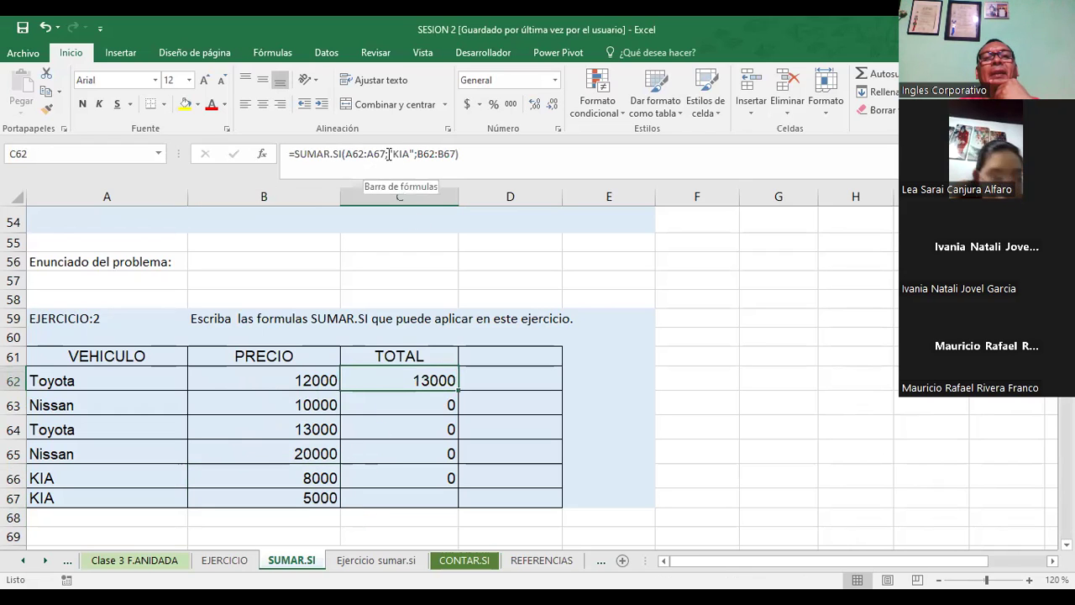
Highlight the "KIA" criterion in C62's formula, then scroll down to the Ejercicio 3 device table
drag(389, 155, 412, 154)
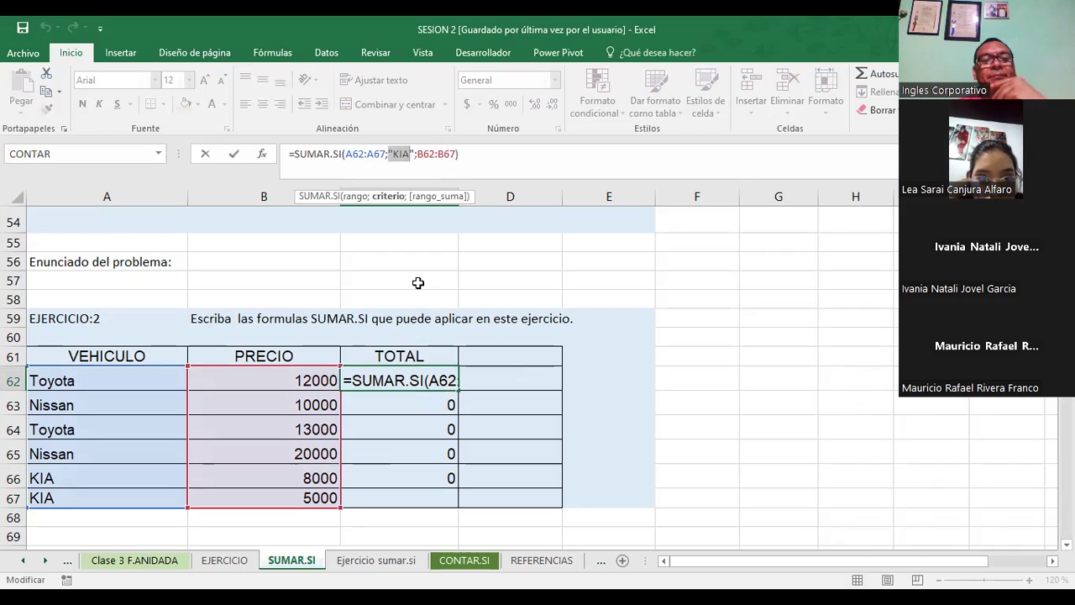
click(418, 283)
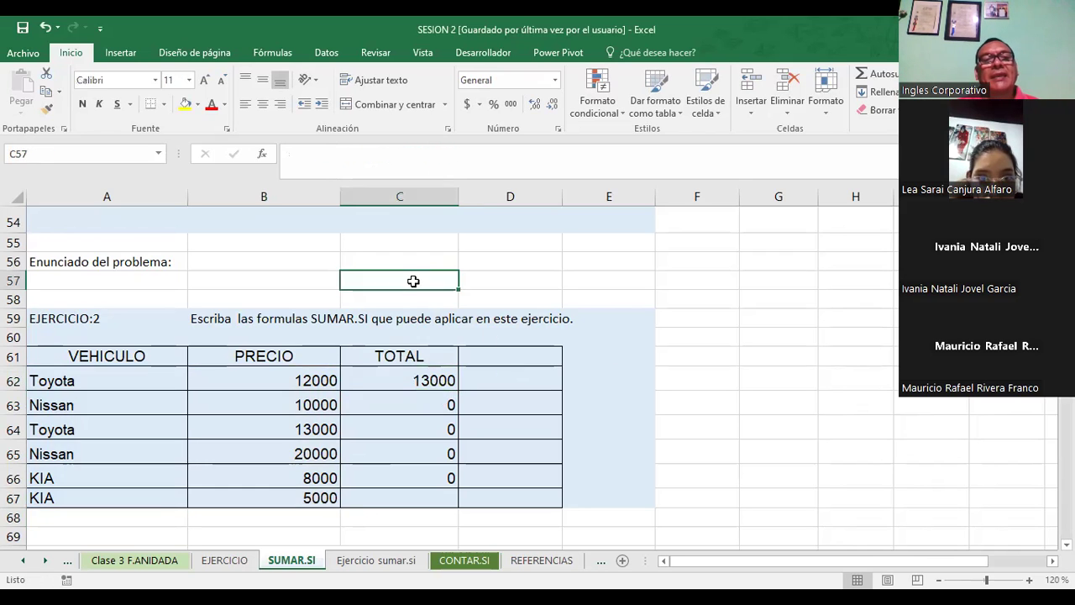
scroll(417, 283, down, 5)
scroll(414, 281, down, 6)
scroll(413, 282, up, 6)
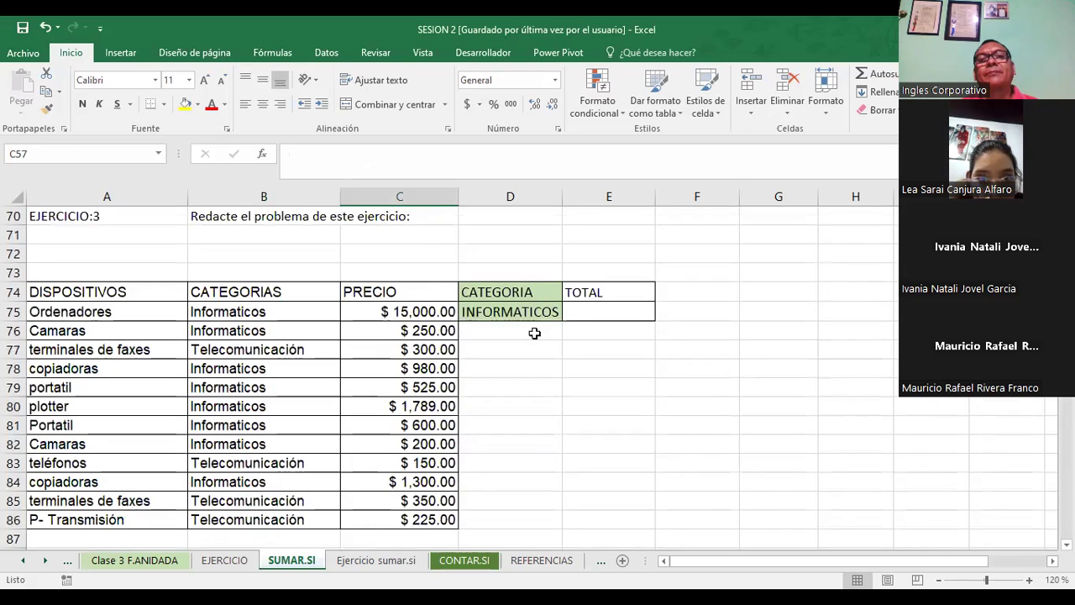
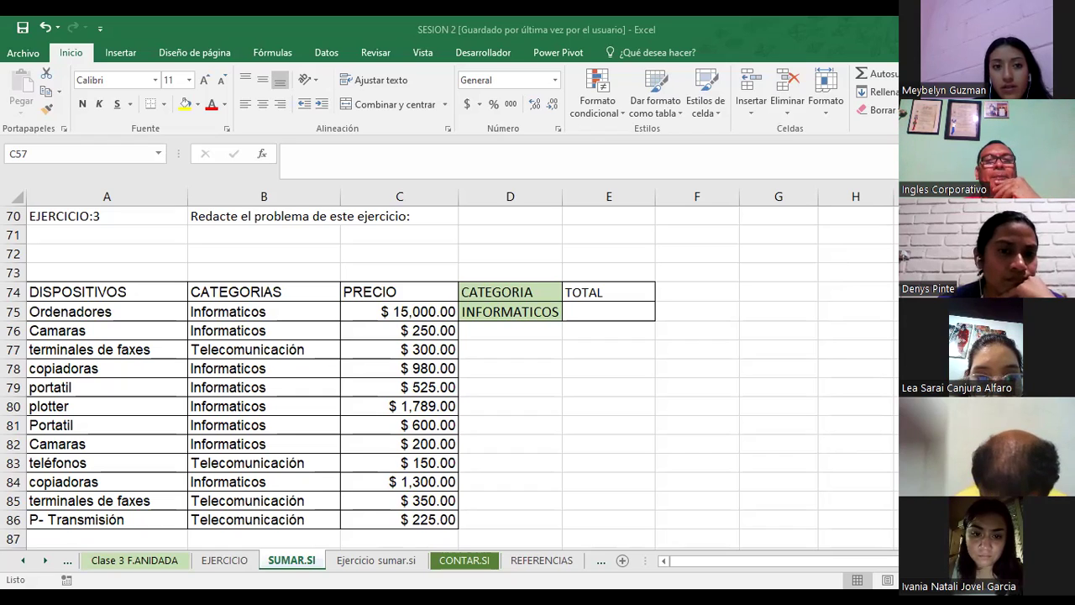
Review the INFORMATICOS row, the device names and the DISPOSITIVOS and PRECIO headers
scroll(957, 482, down, 5)
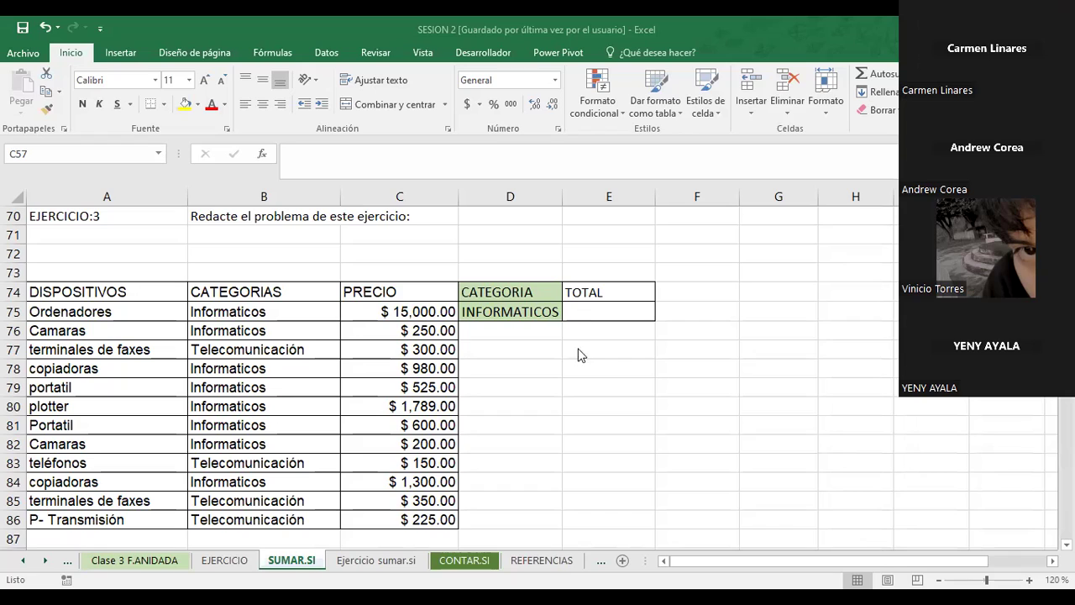
click(602, 309)
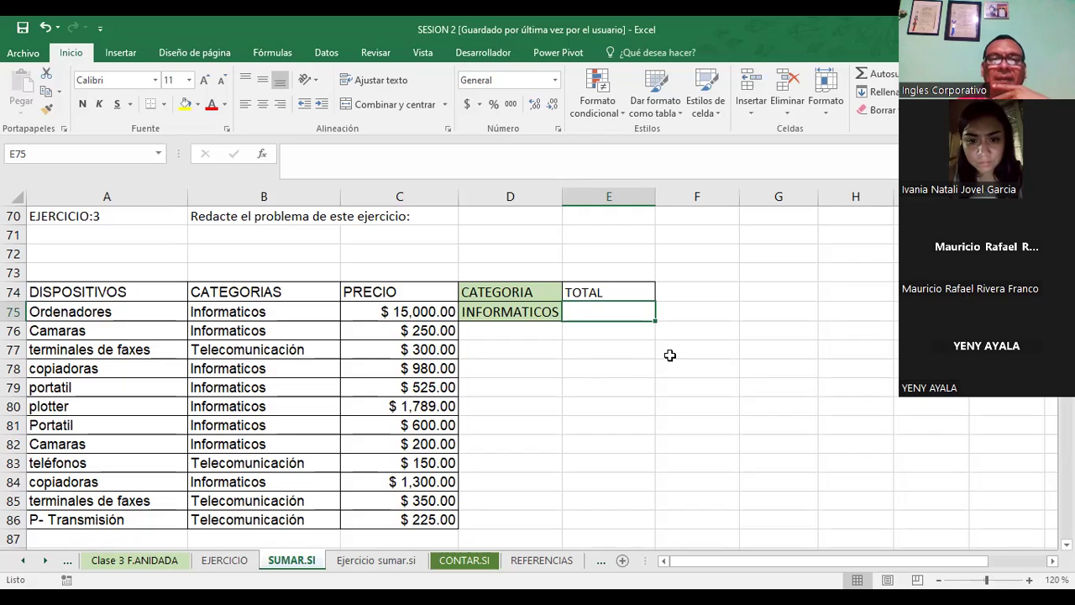
click(514, 311)
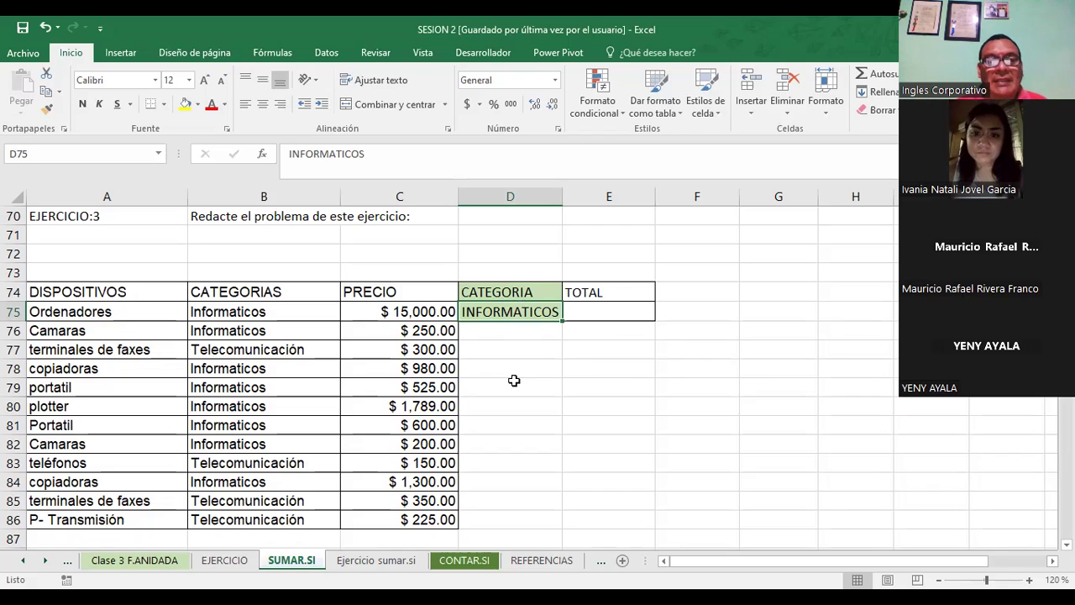
drag(75, 312, 40, 520)
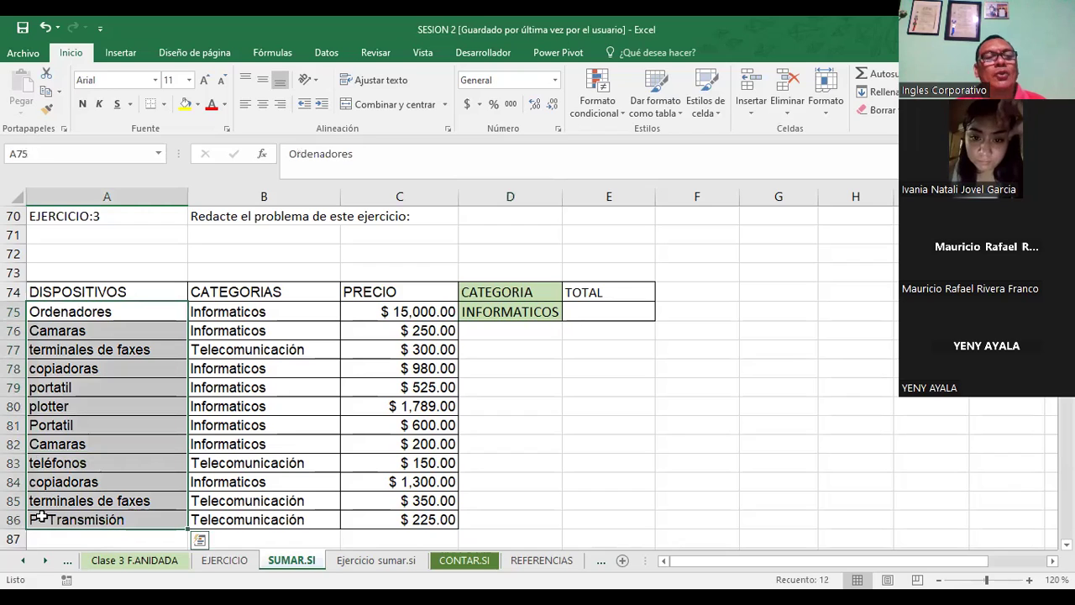
click(106, 287)
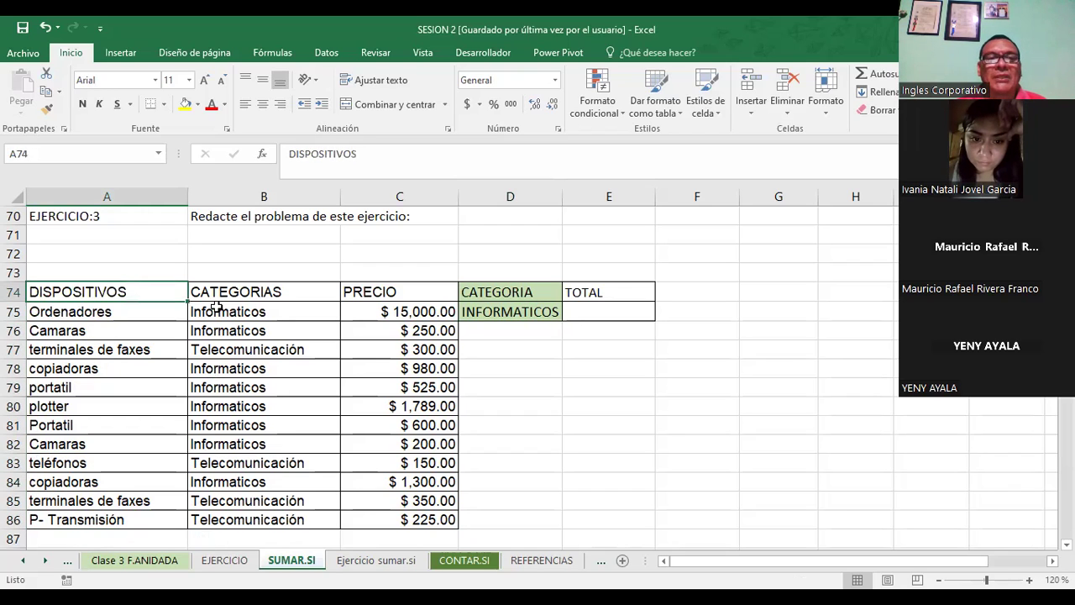
click(351, 291)
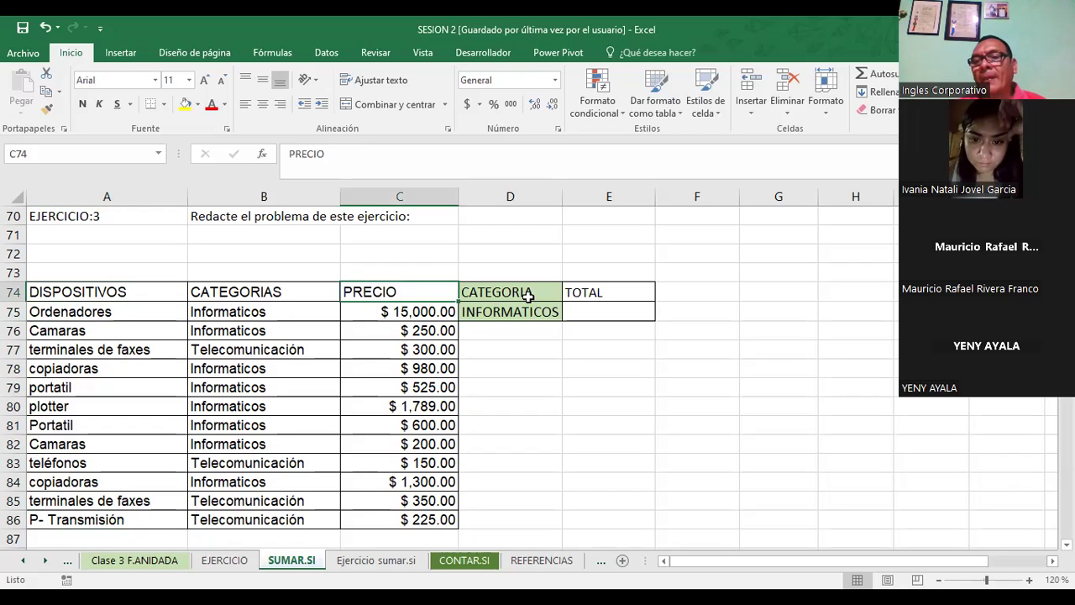
Begin the formula =SUMAR.SI( in the TOTAL cell E75
click(583, 313)
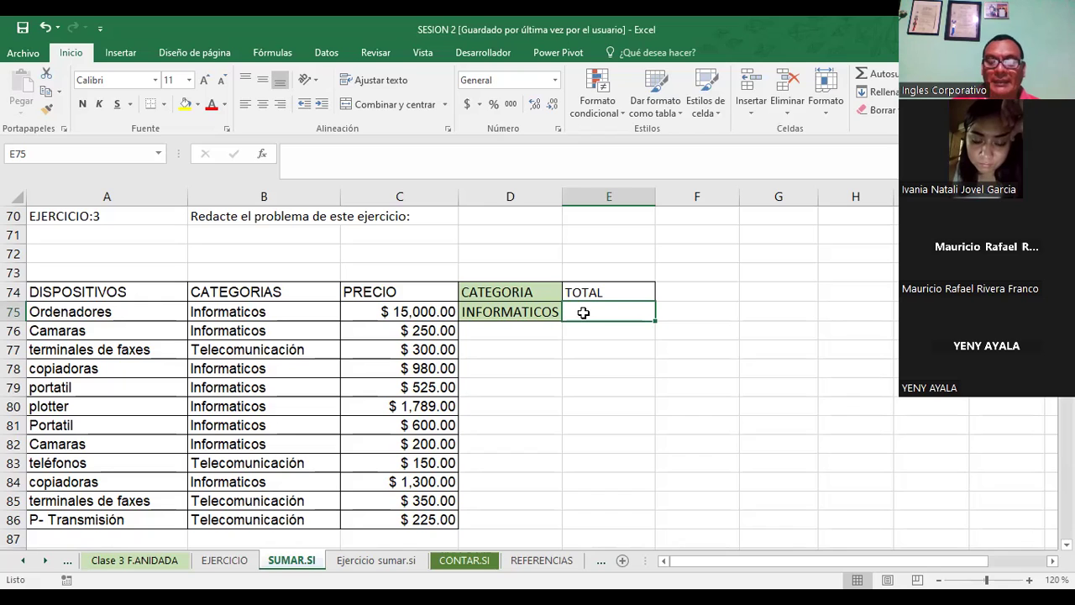
text(=)
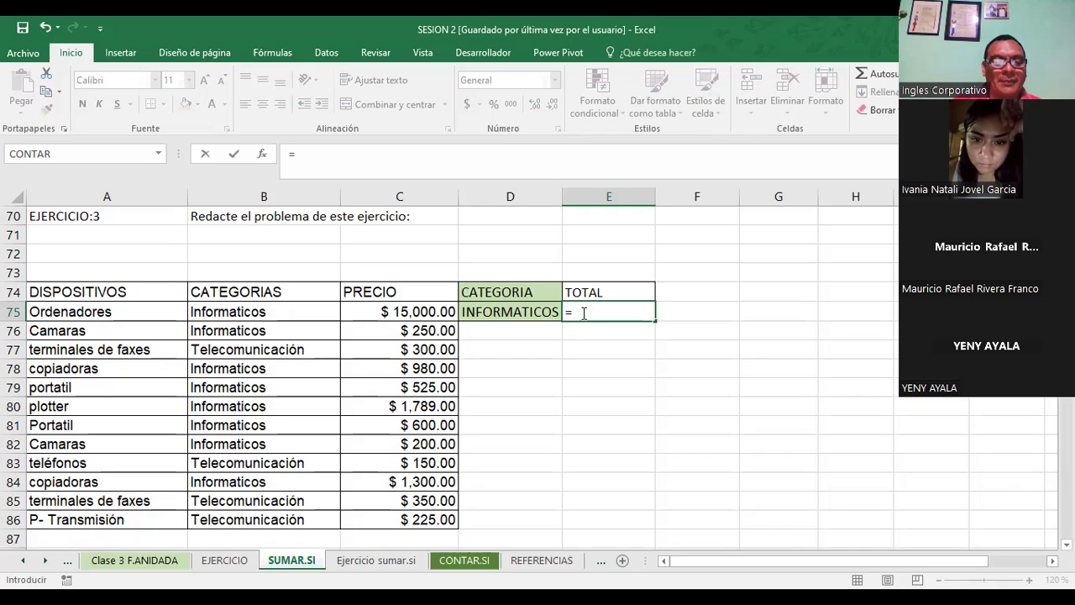
text(SUMAR.SI)
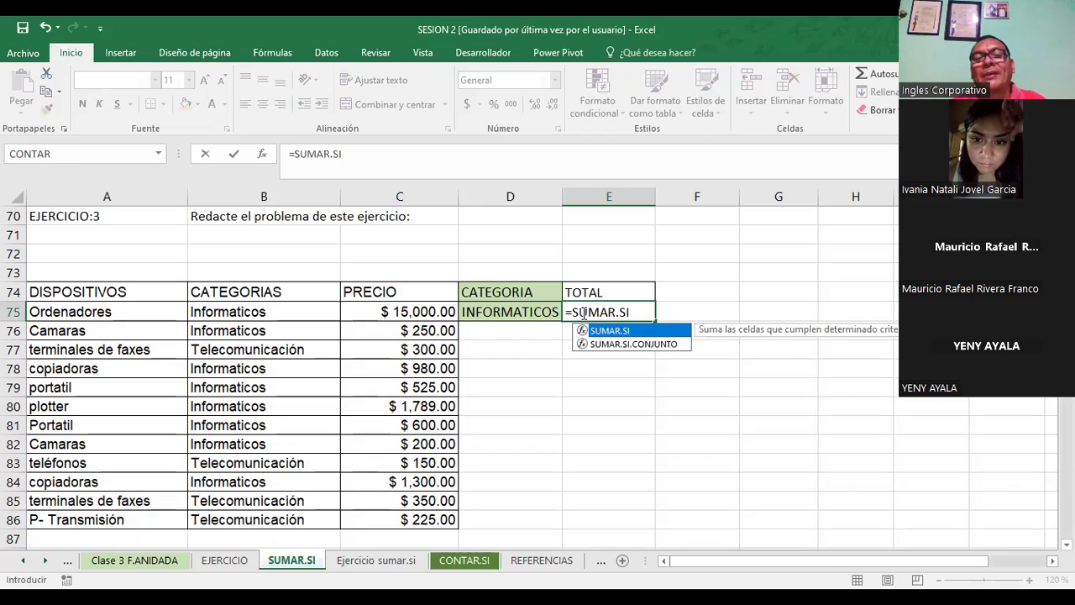
text(()
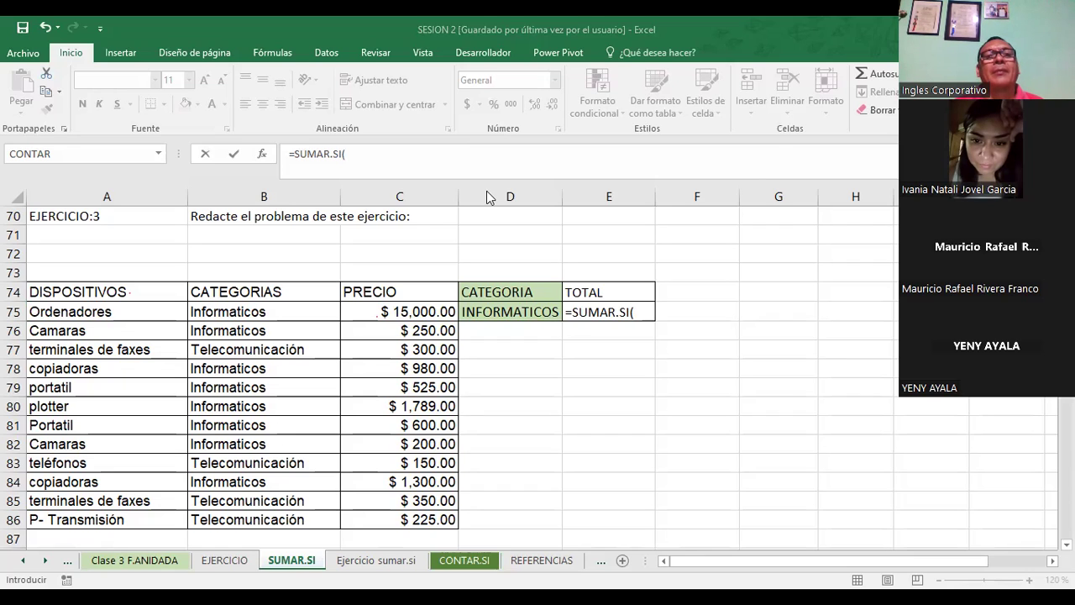
Write the first argument as B75="INFORMATICOS"; replacing the mistaken D75
click(361, 154)
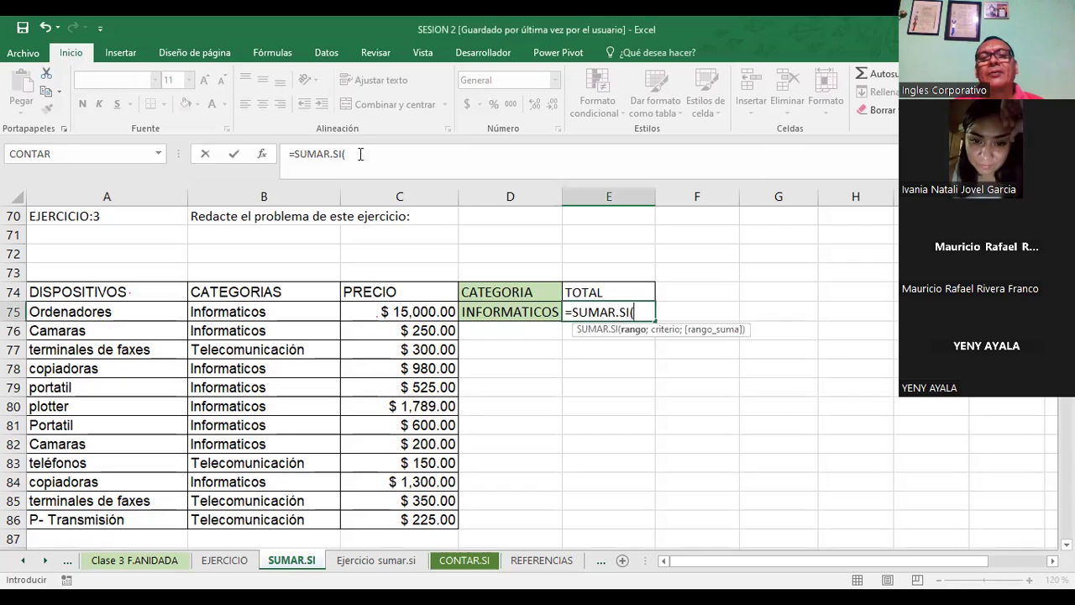
text(D)
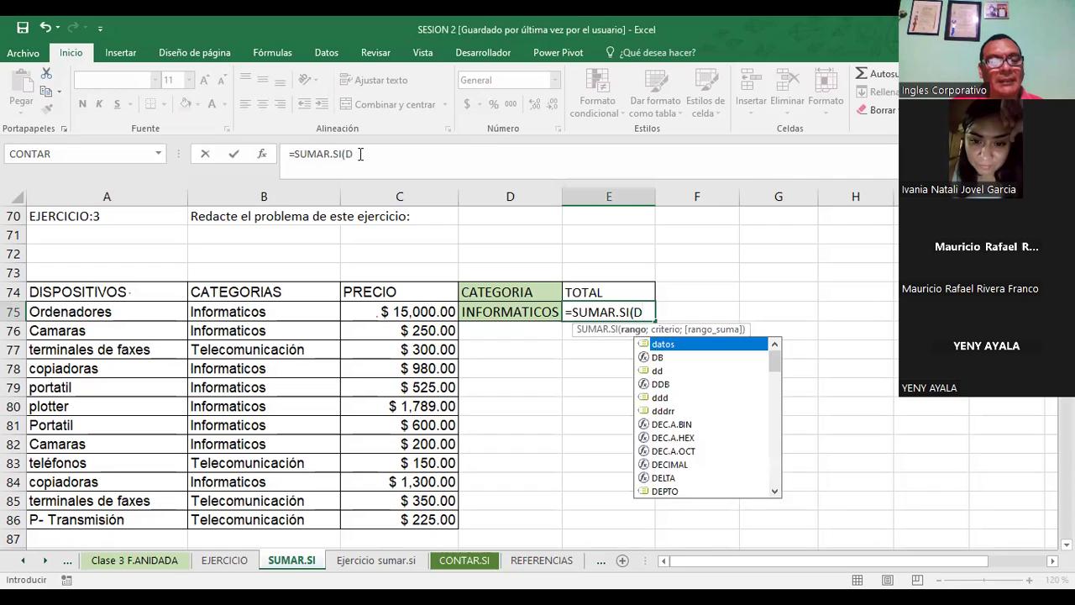
text(75)
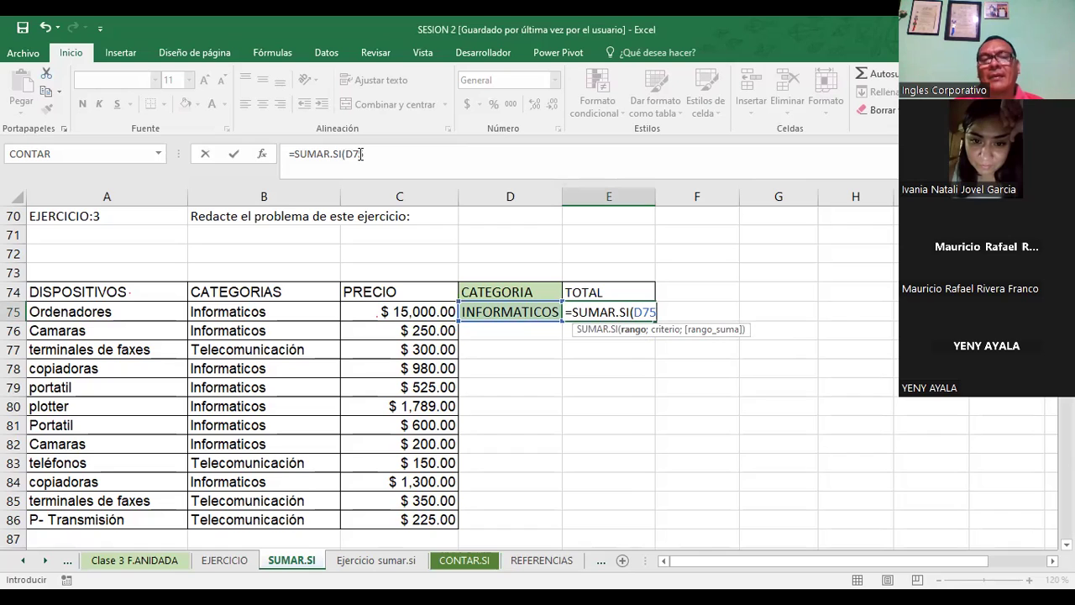
key(BackSpace)
key(BackSpace)
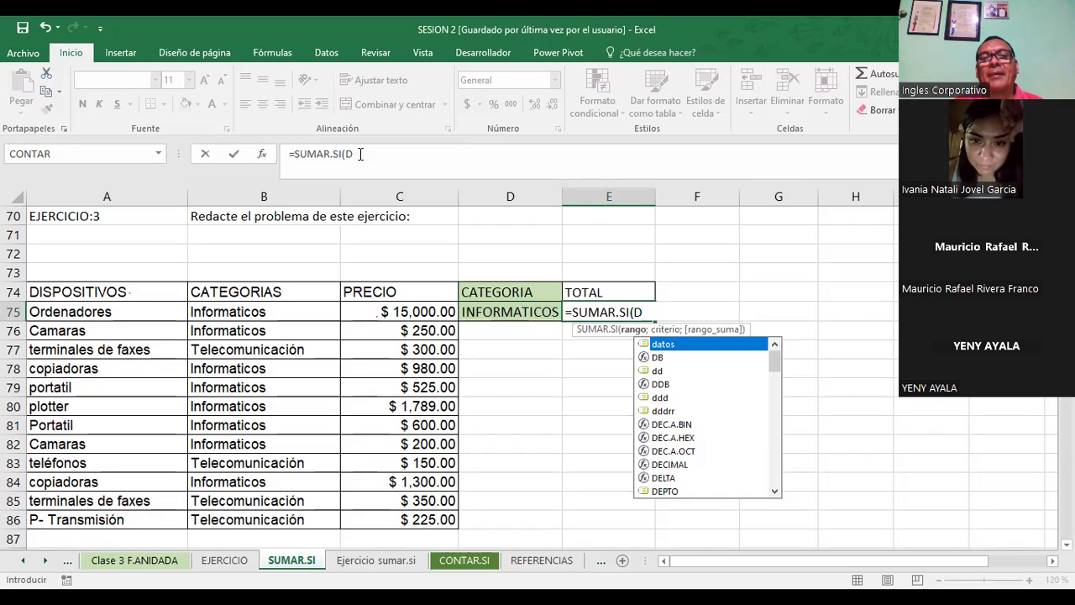
key(BackSpace)
text(B)
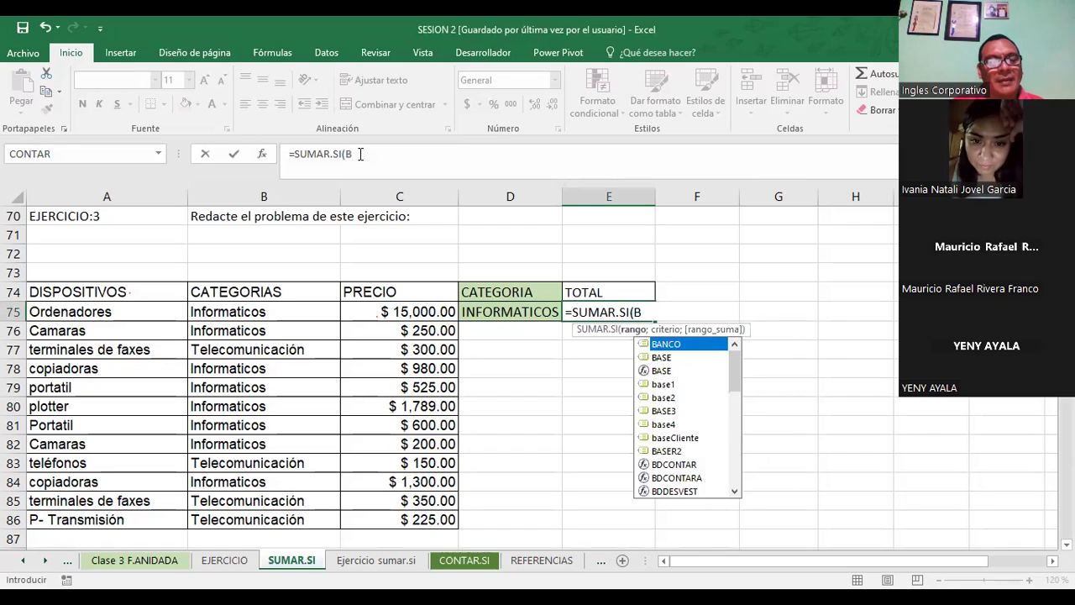
text(75)
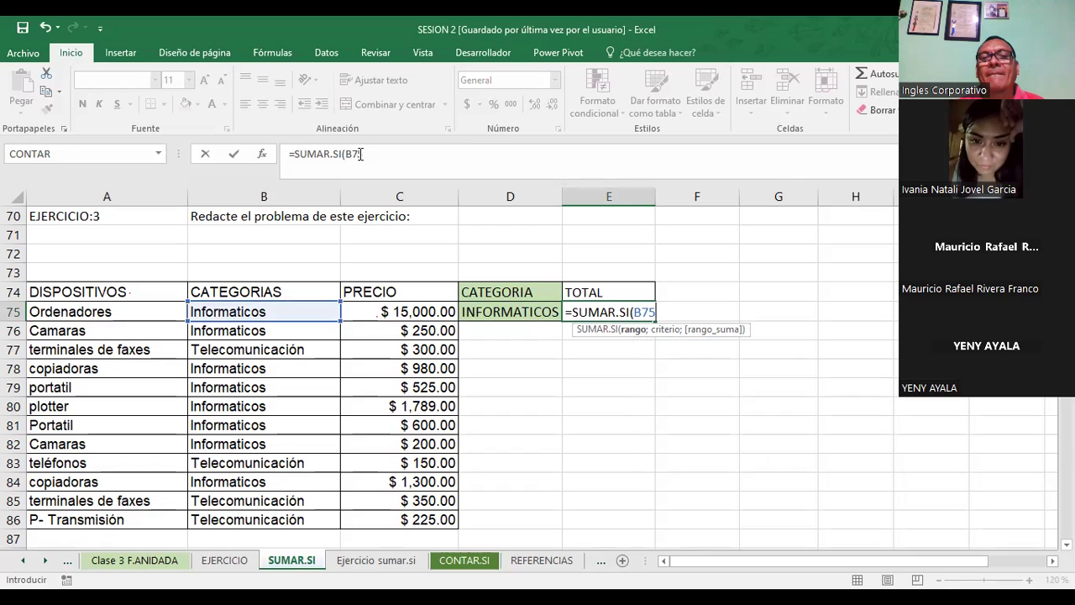
text(=)
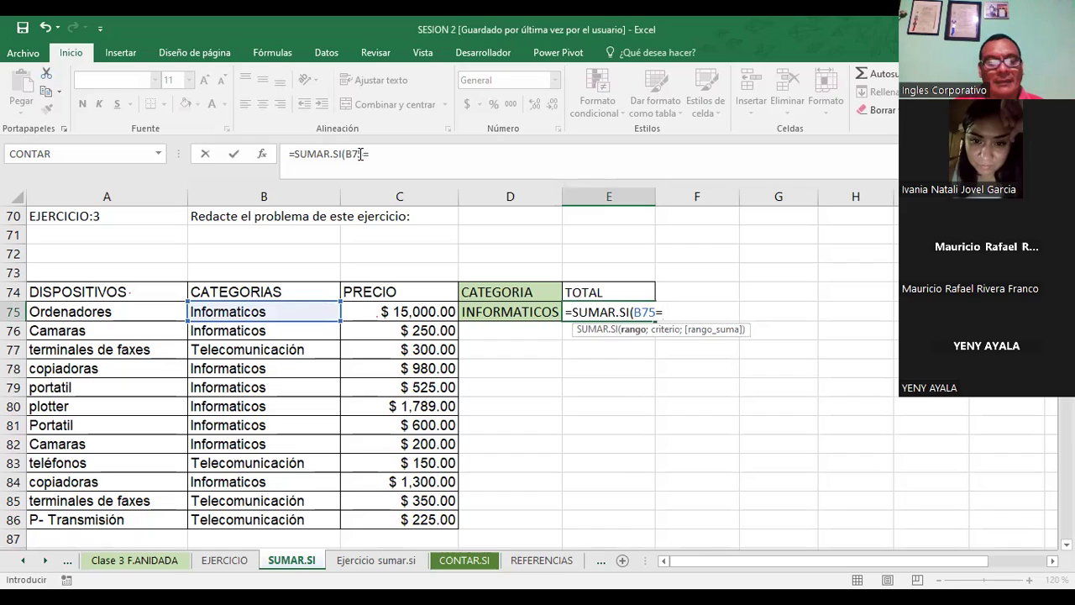
text("INFOR)
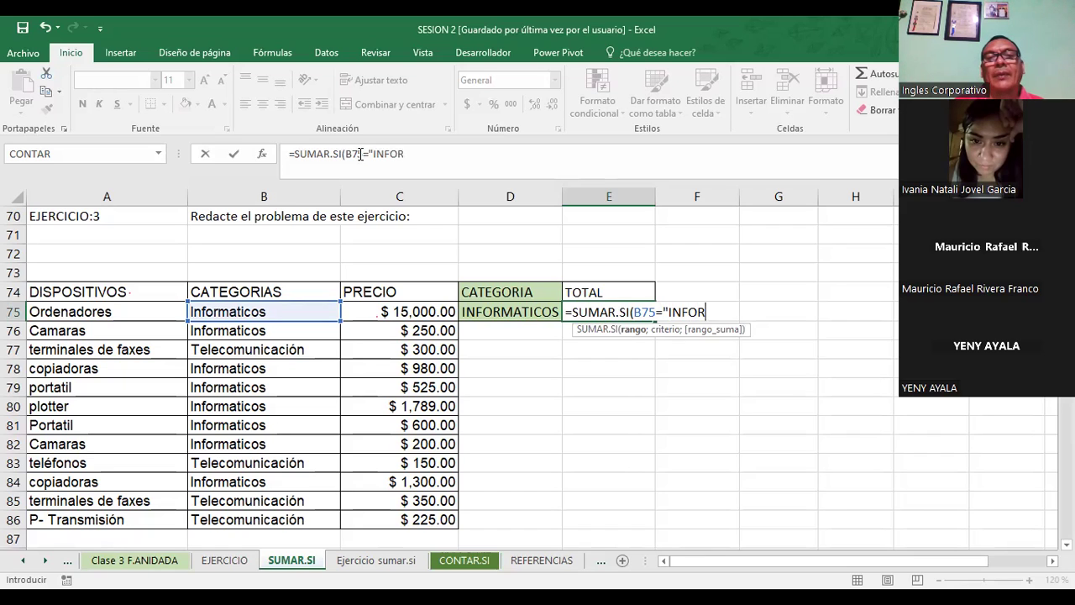
text(MATIC)
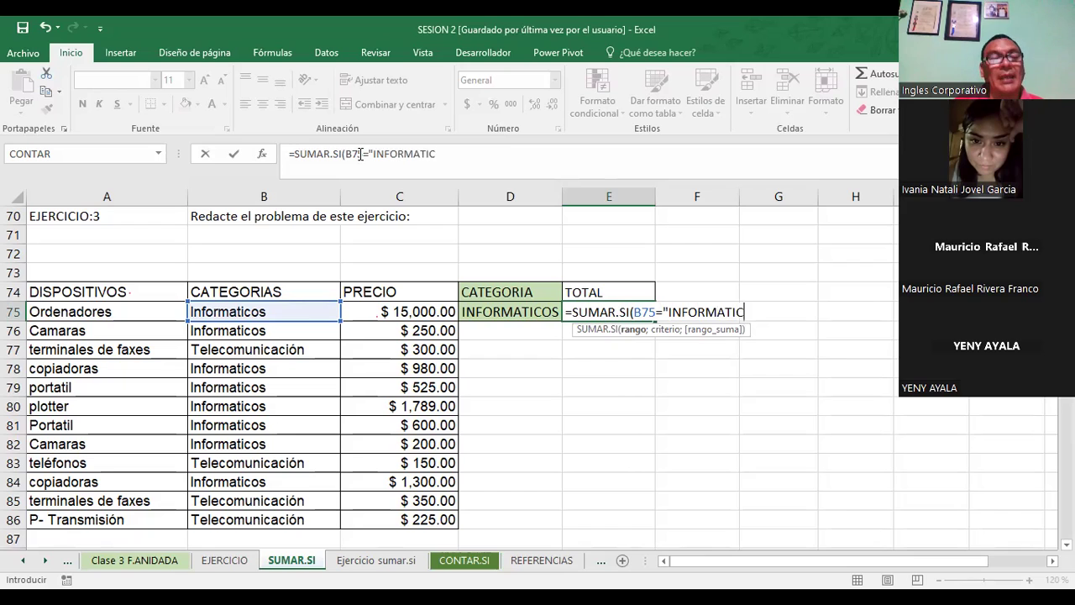
text(OS)
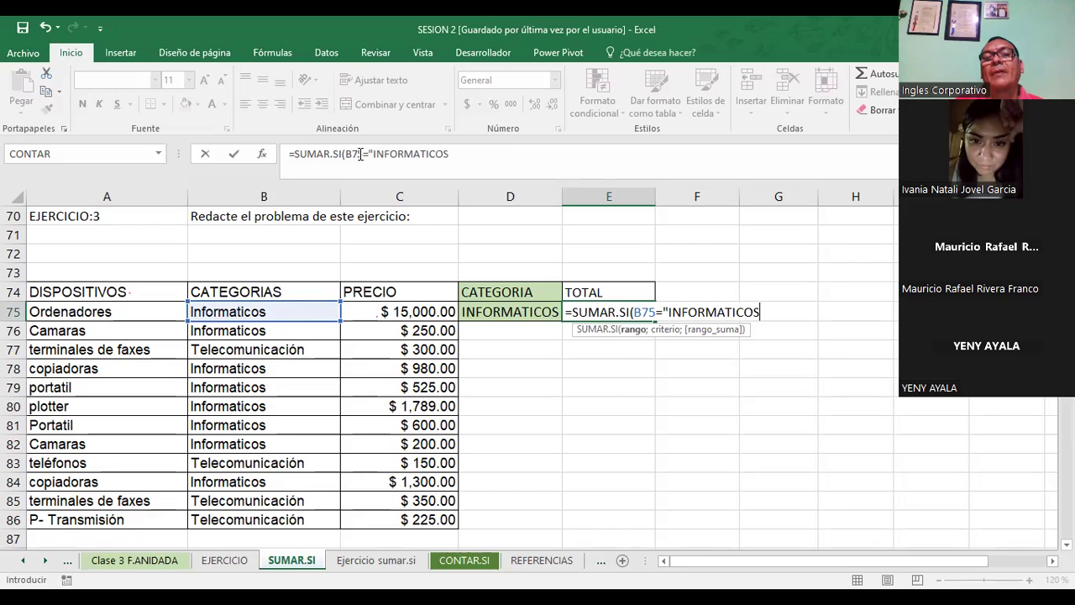
text(")
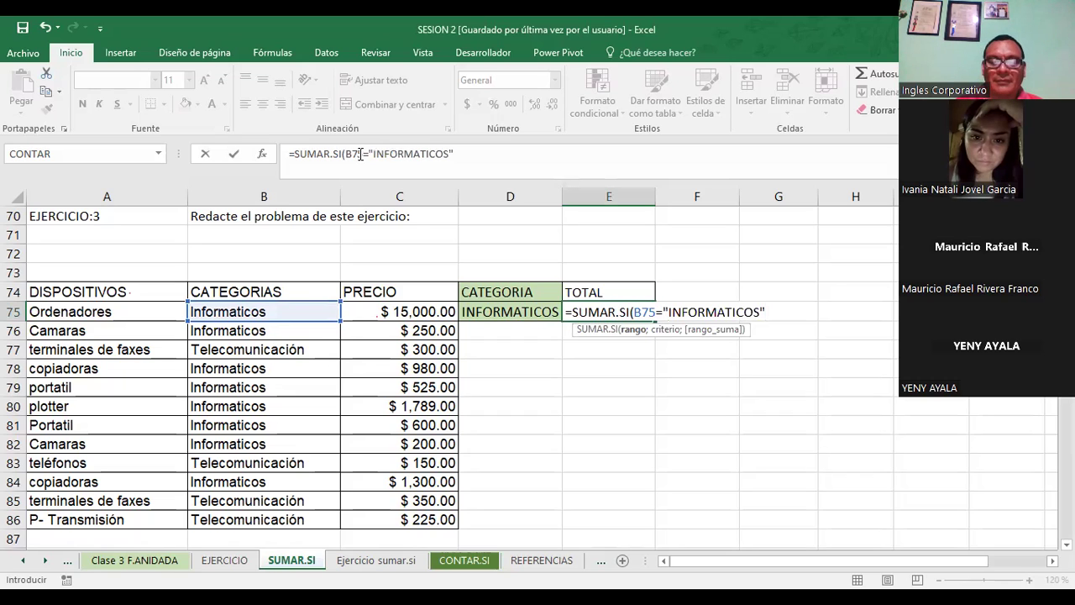
text(;)
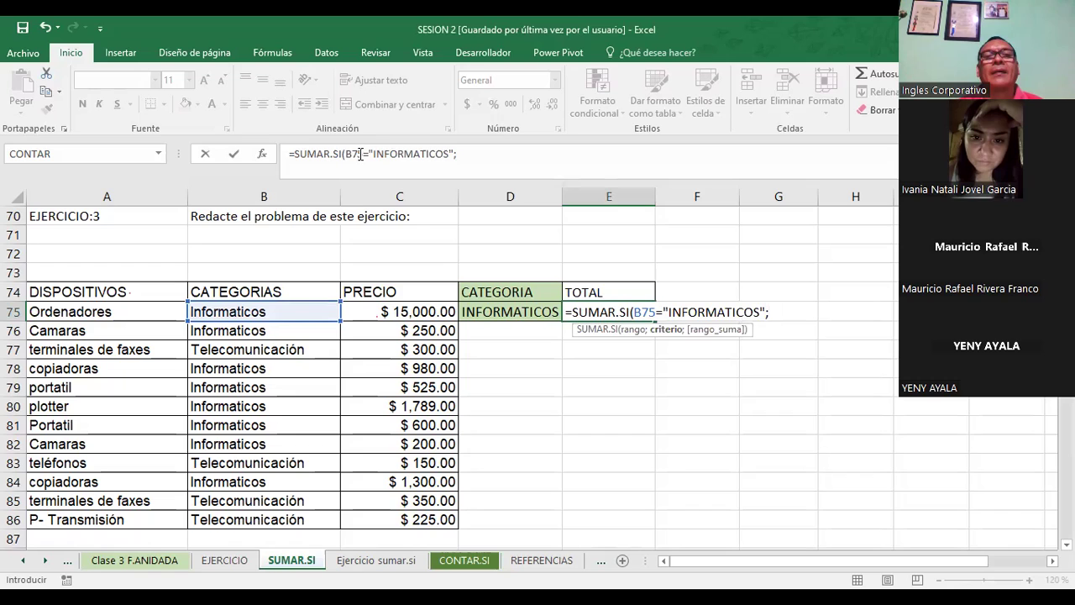
Add C75:C86 as the sum range and close the parenthesis
click(396, 312)
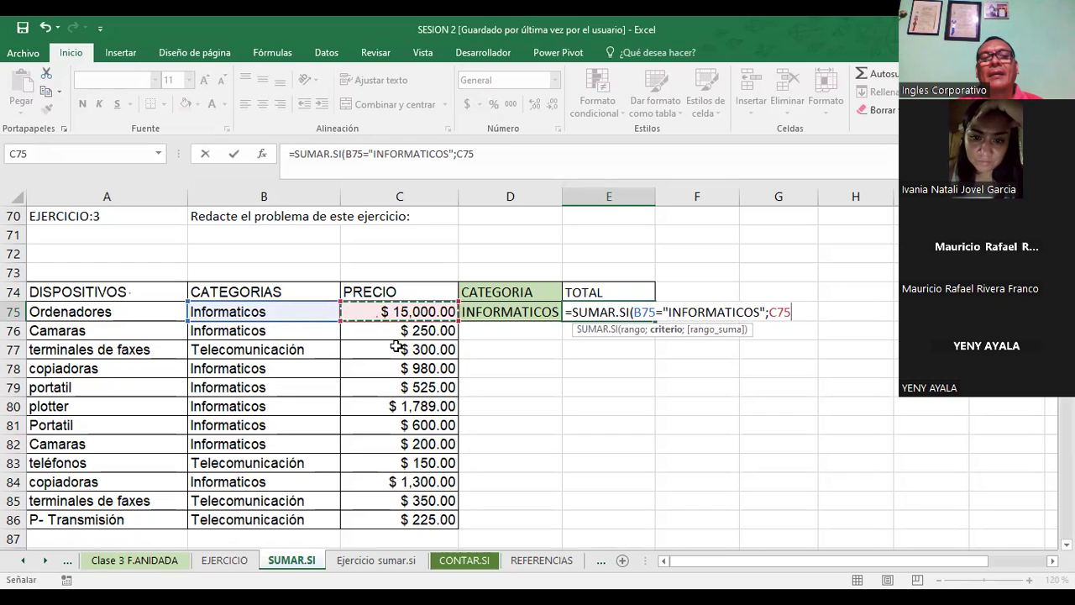
shift+click(389, 528)
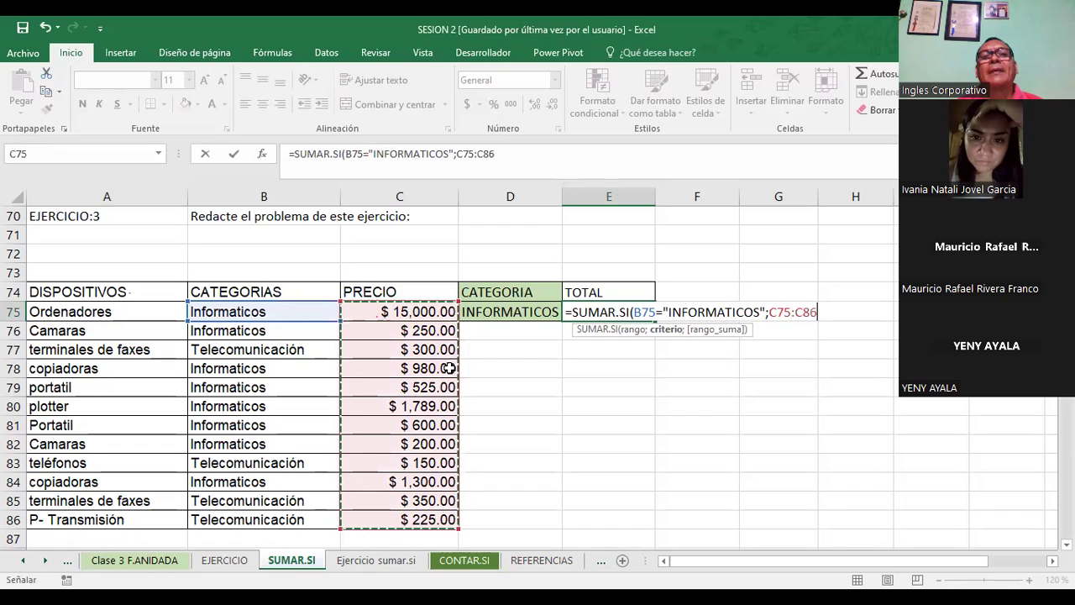
click(507, 154)
text())
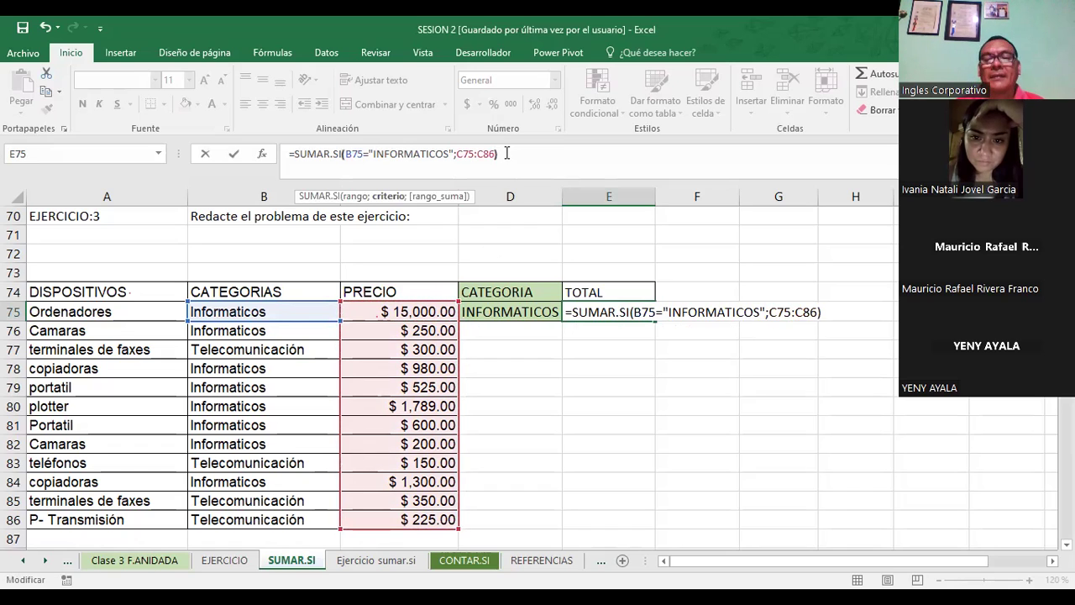
Try entering the formula, dismiss the error warning, and resume editing it
key(Return)
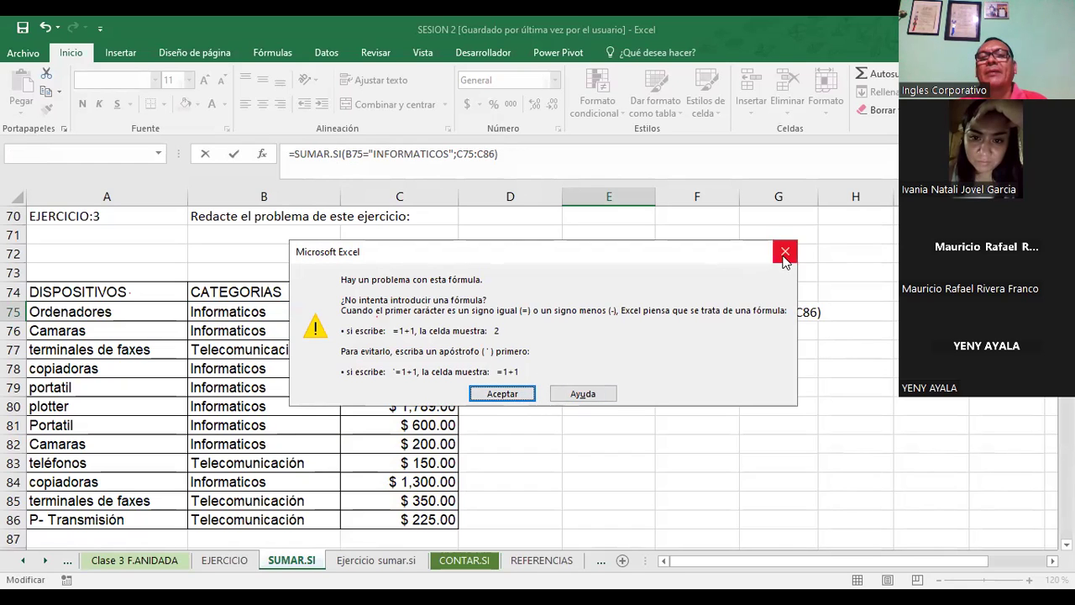
key(Return)
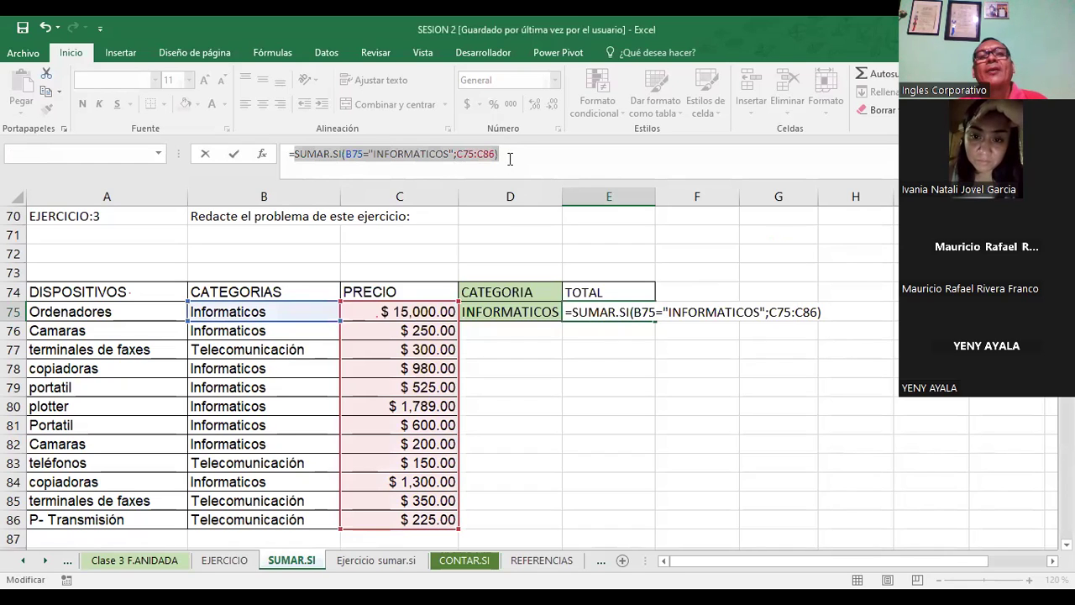
click(509, 157)
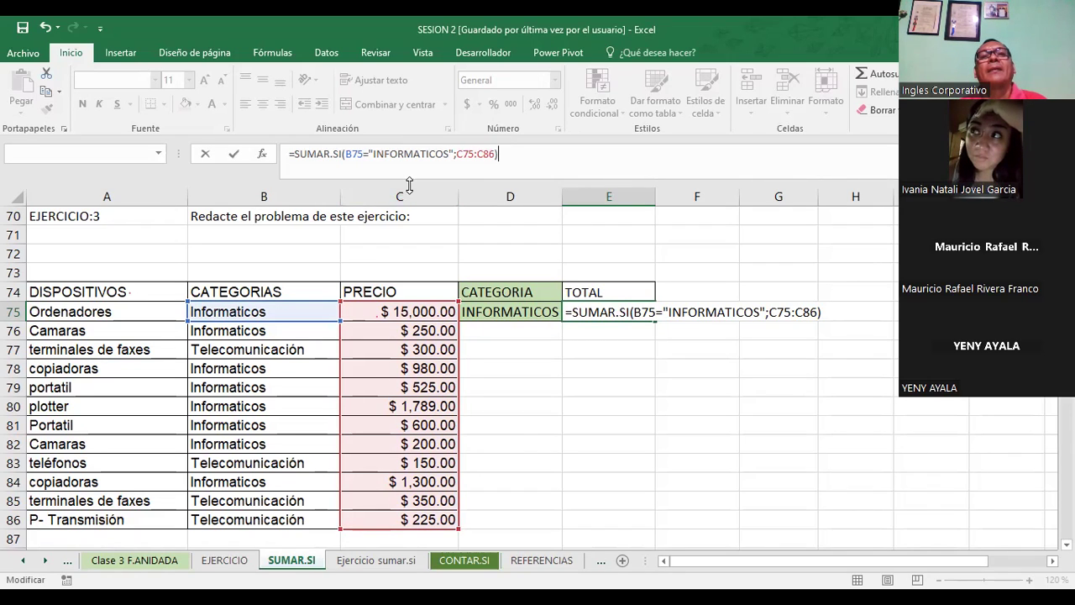
Compare the range and criterion arguments, then delete B75 from the first argument
click(318, 155)
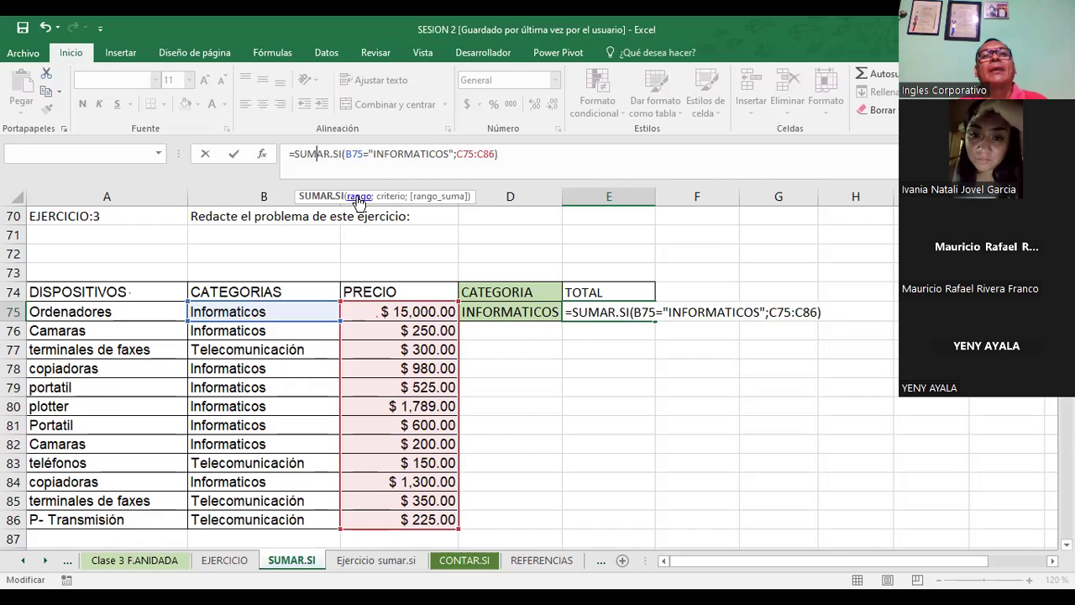
click(358, 198)
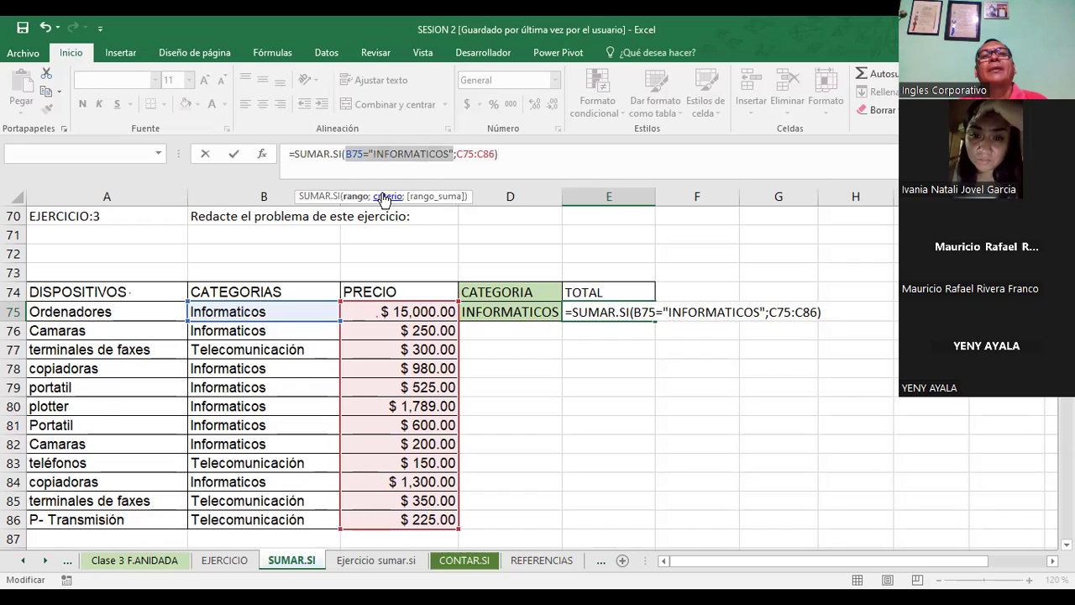
click(386, 197)
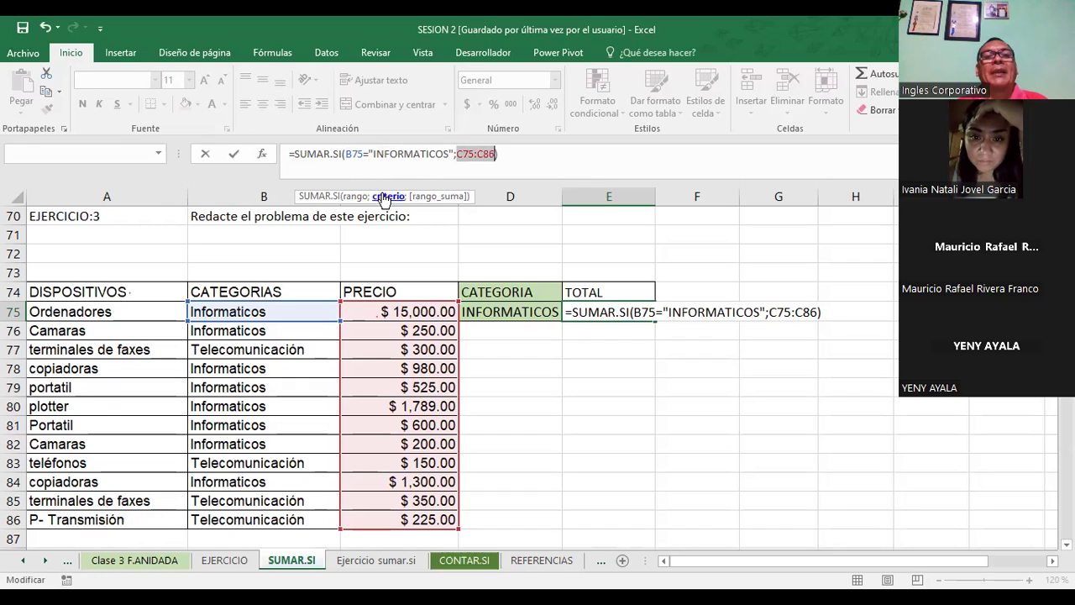
click(353, 200)
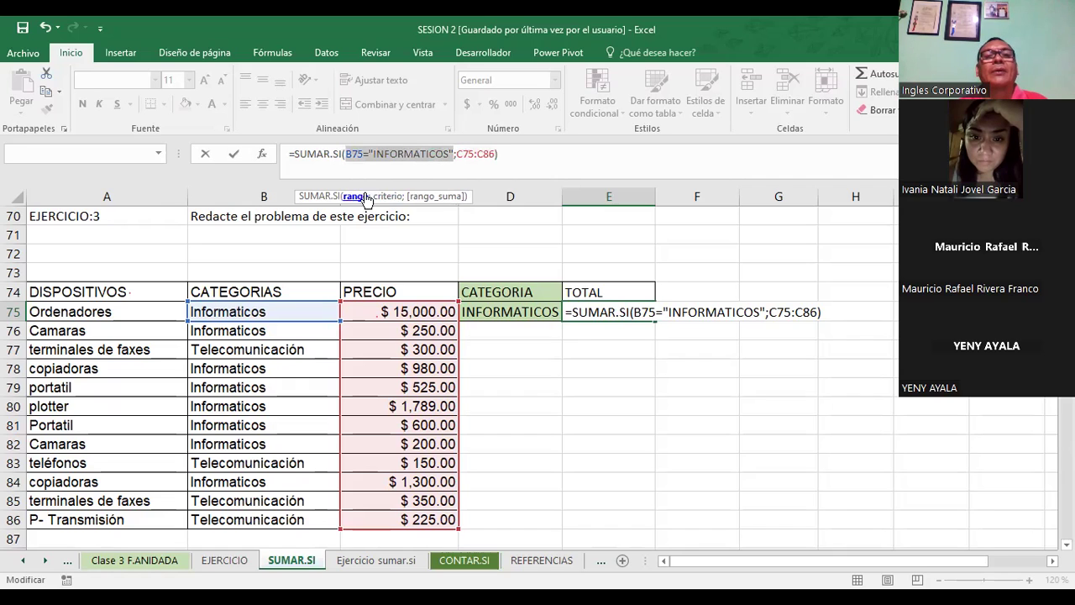
click(388, 197)
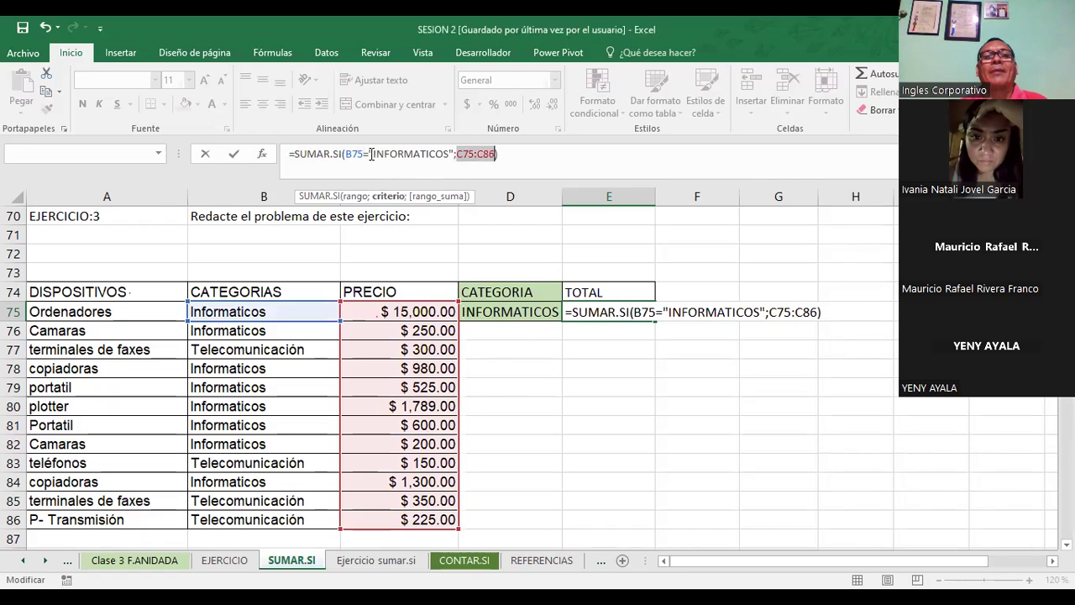
click(370, 155)
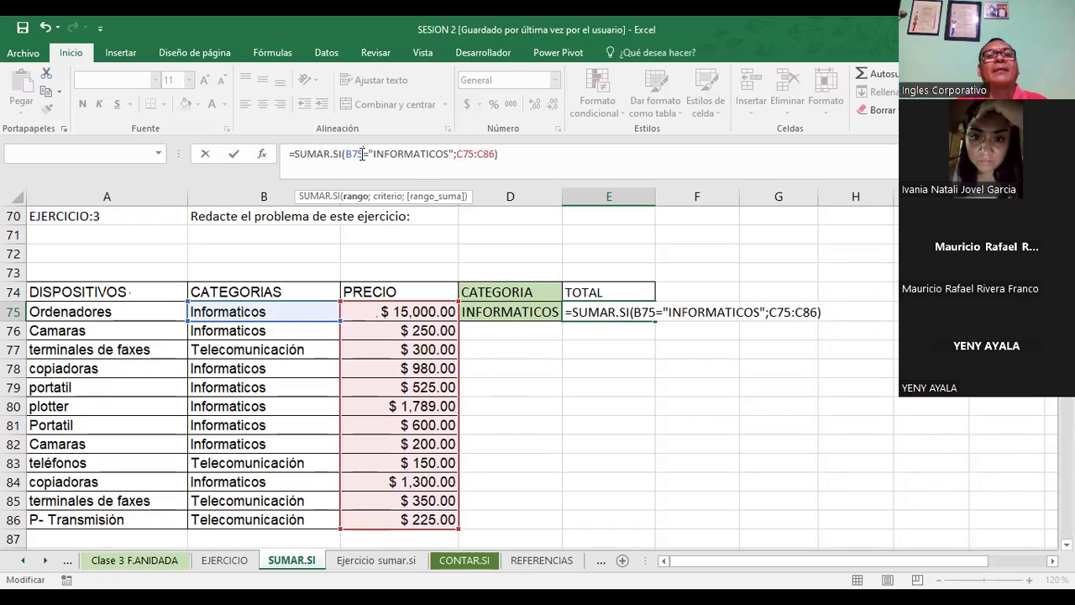
key(BackSpace)
key(BackSpace)
key(BackSpace)
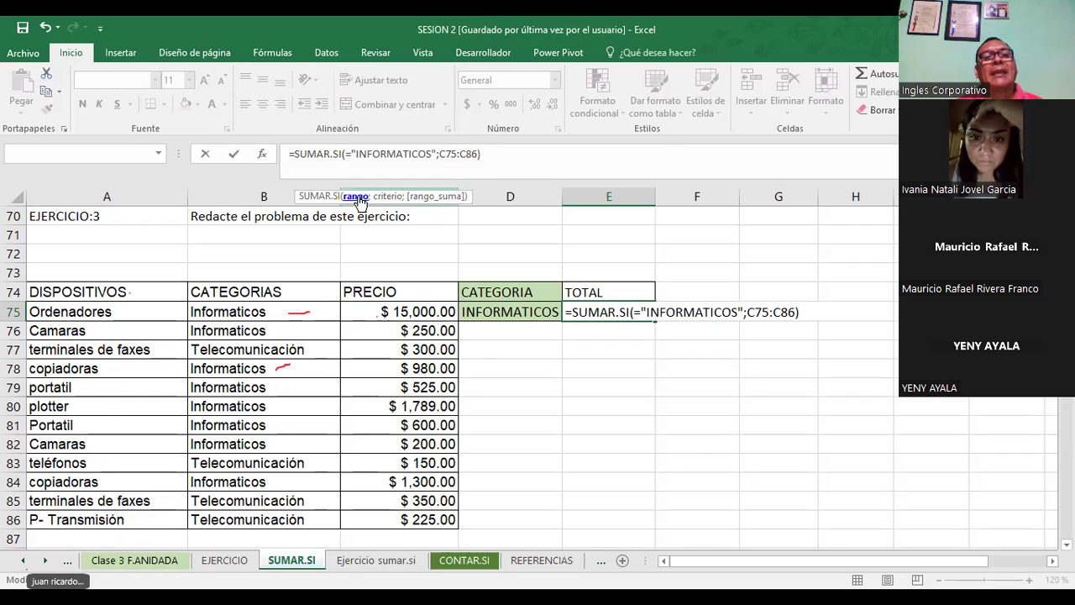
Insert B75:B86 as the range argument and drop the = before "INFORMATICOS"
click(251, 315)
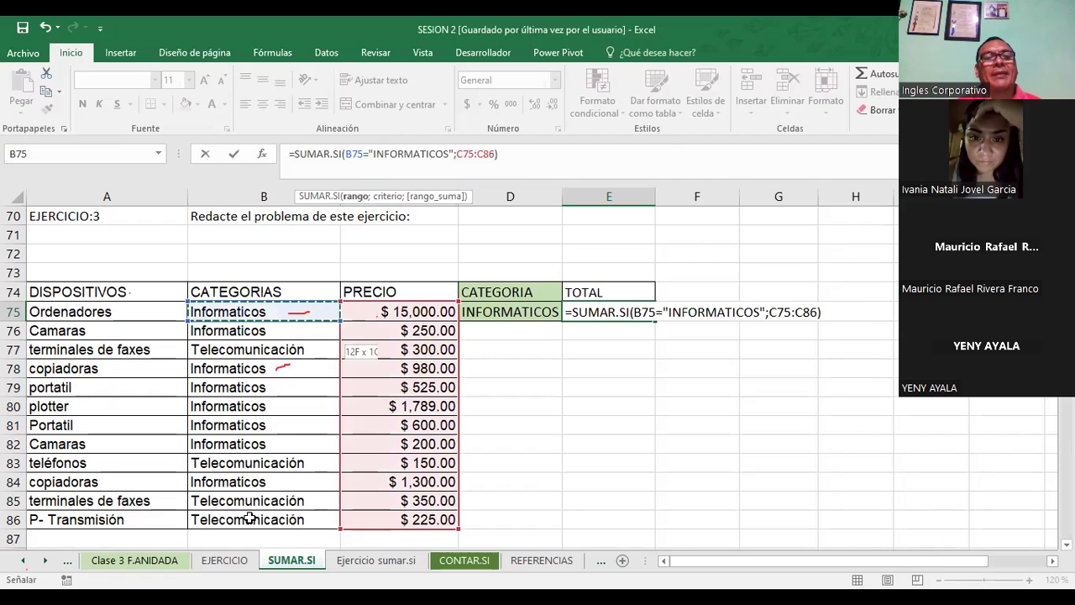
drag(250, 518, 243, 520)
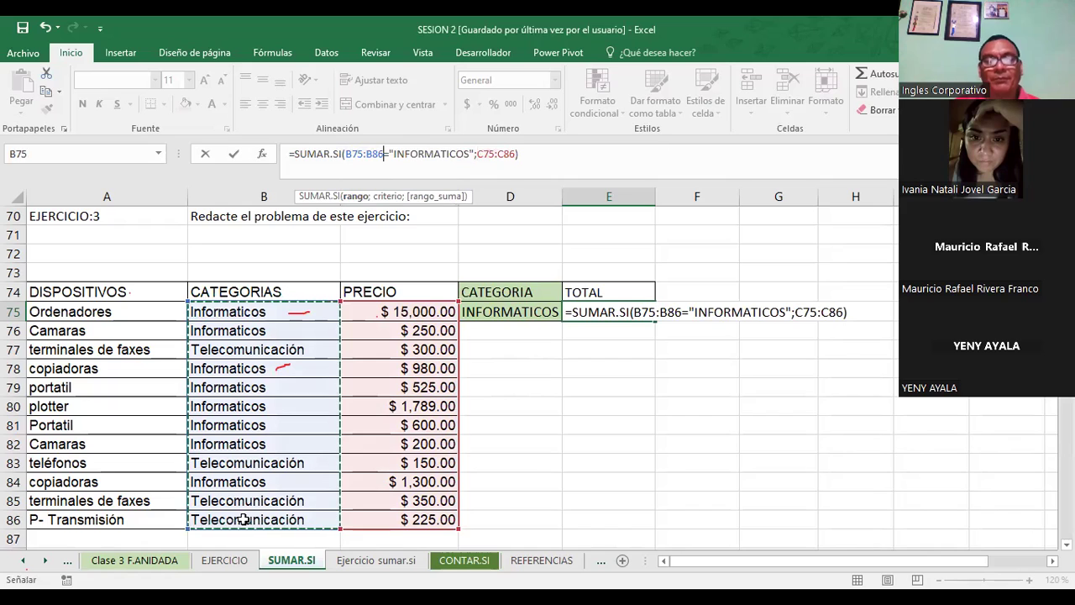
text(;)
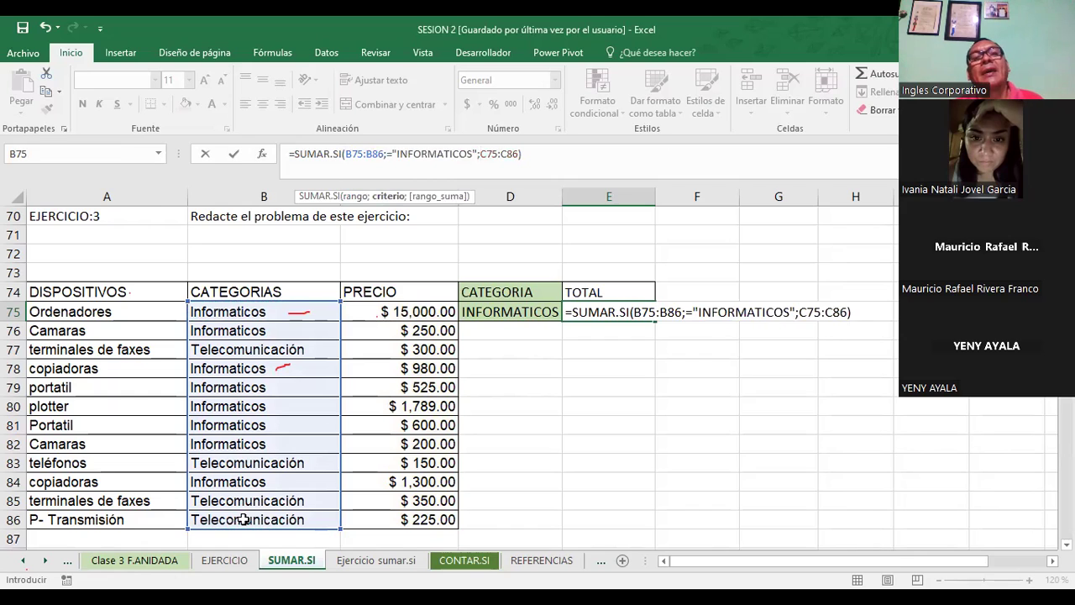
key(BackSpace)
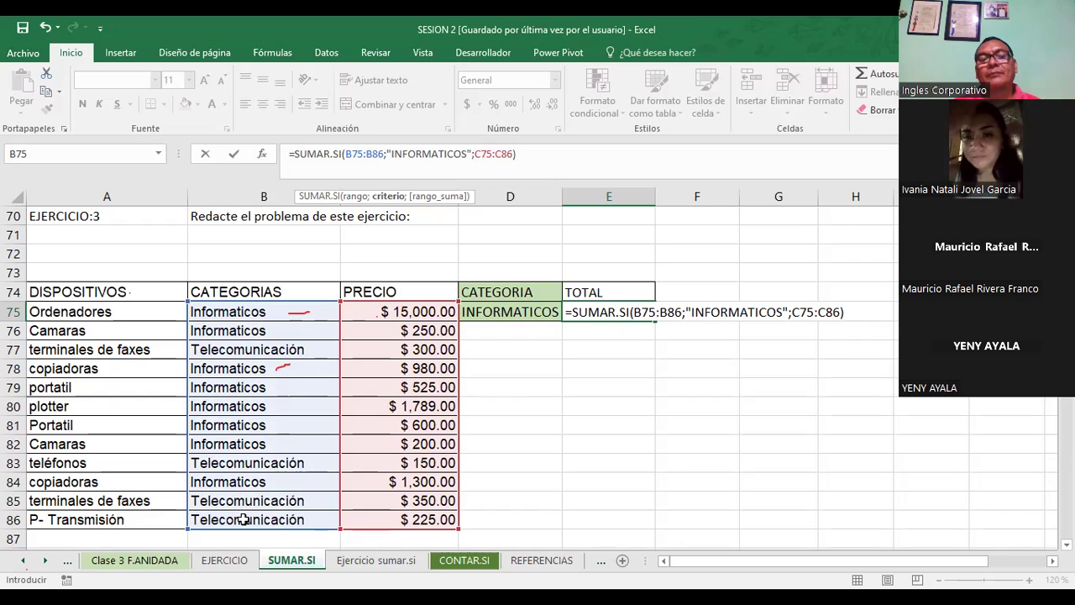
Replace the "INFORMATICOS" criterion with D75 and commit =SUMAR.SI(B75:B86;D75;C75:C86), returning 20644
key(Delete)
key(Delete)
key(Delete)
key(Delete)
key(Delete)
key(Delete)
key(Delete)
key(Delete)
key(Delete)
key(Delete)
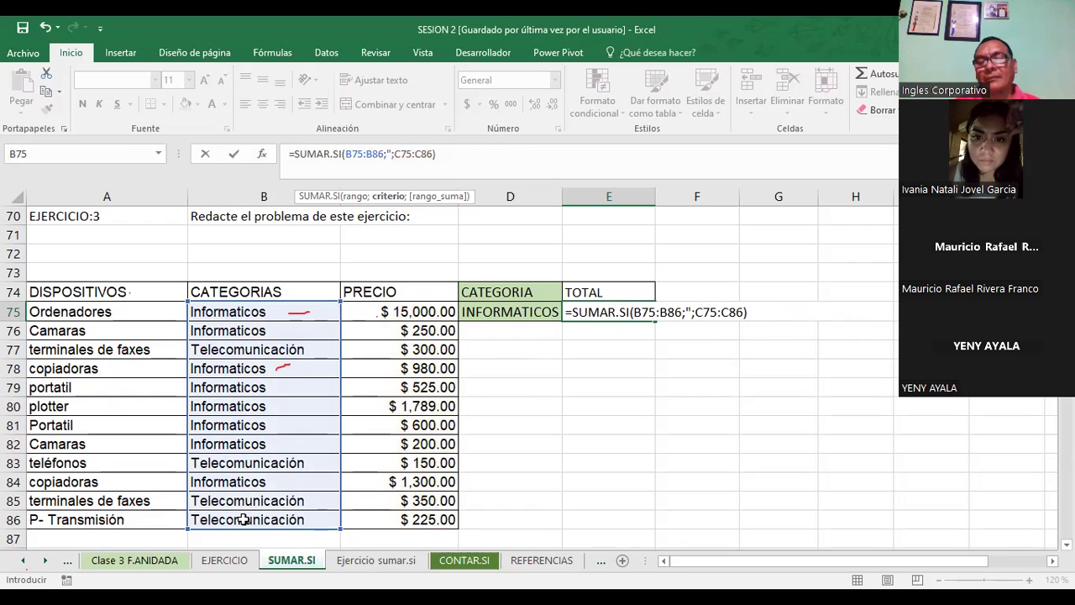
key(Right)
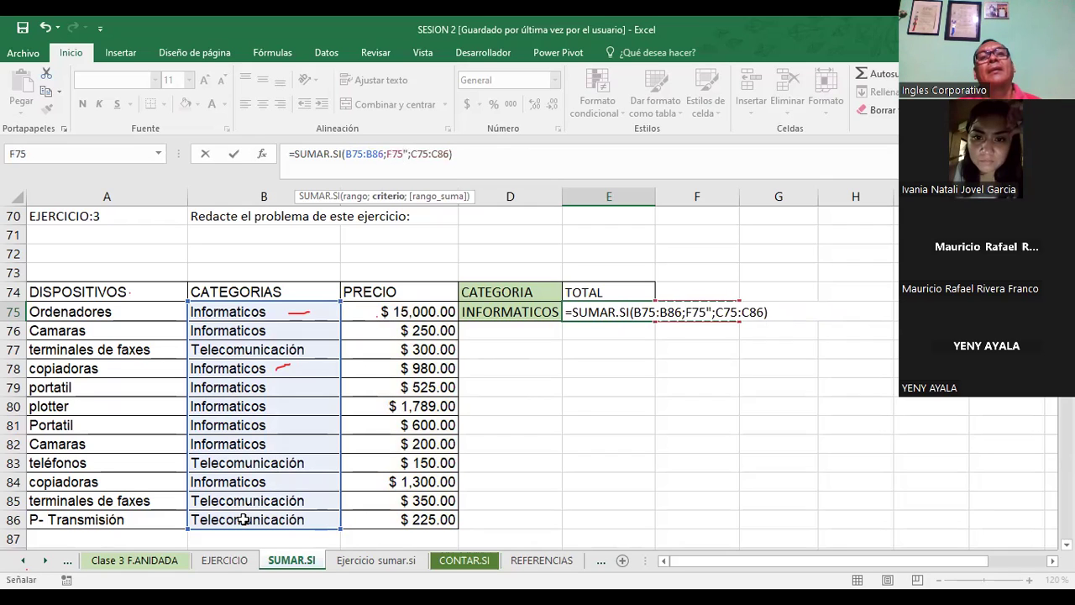
key(BackSpace)
key(BackSpace)
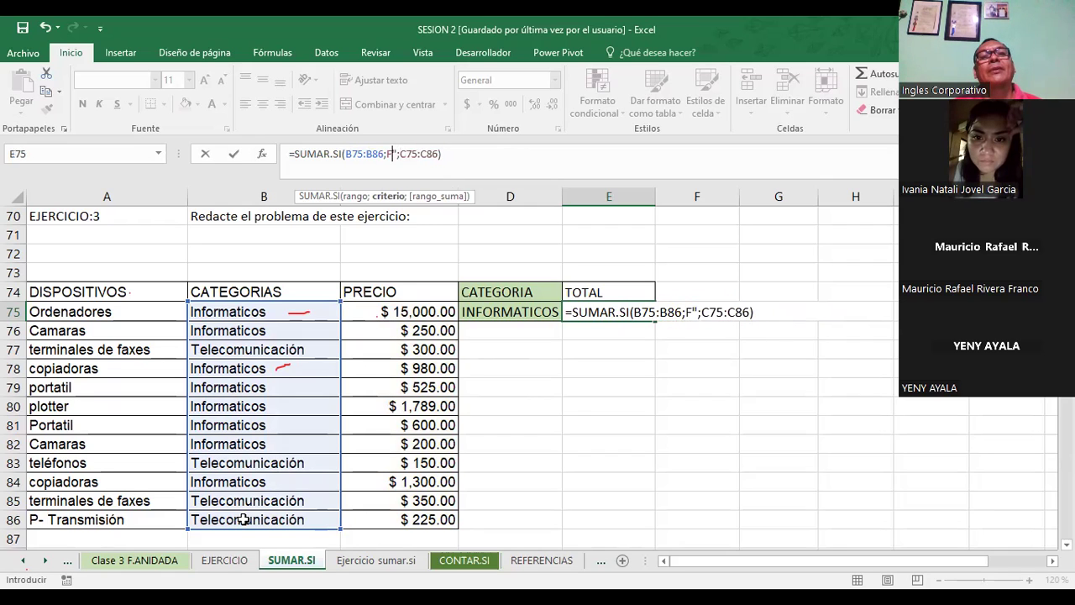
key(BackSpace)
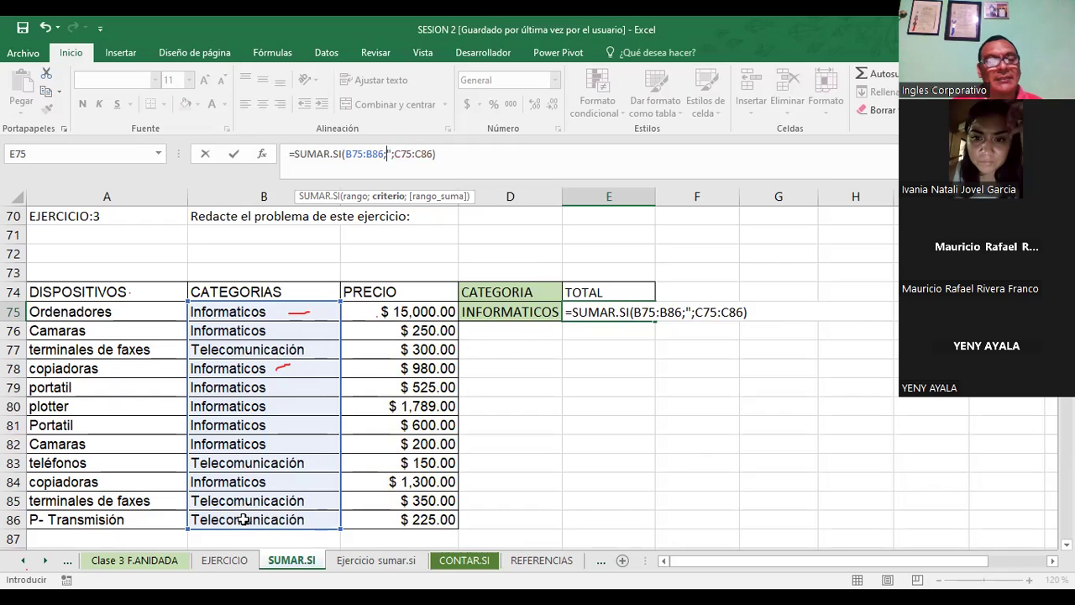
text(D75)
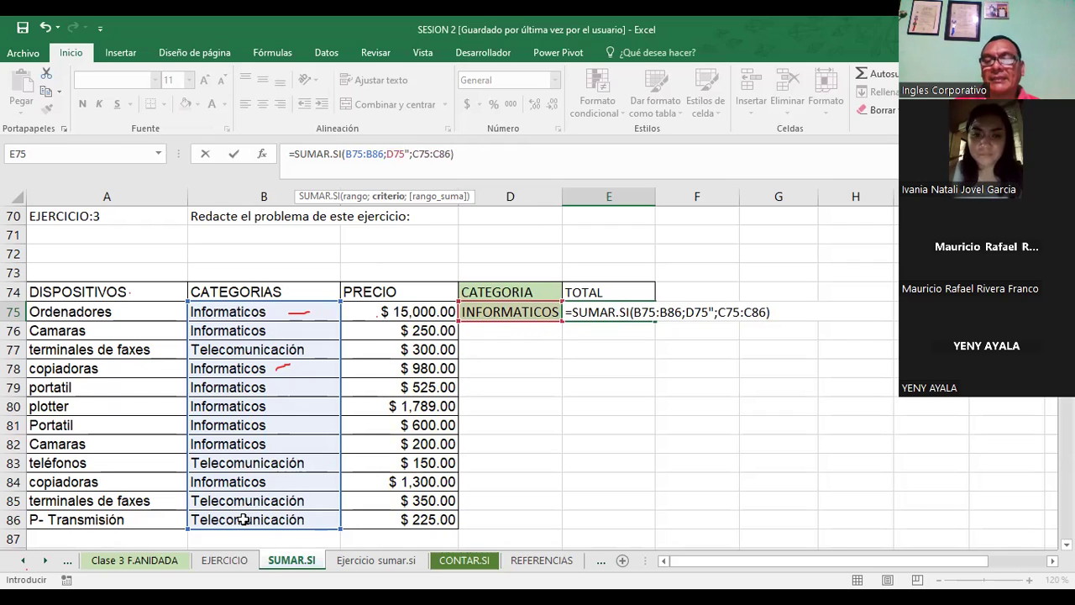
key(Delete)
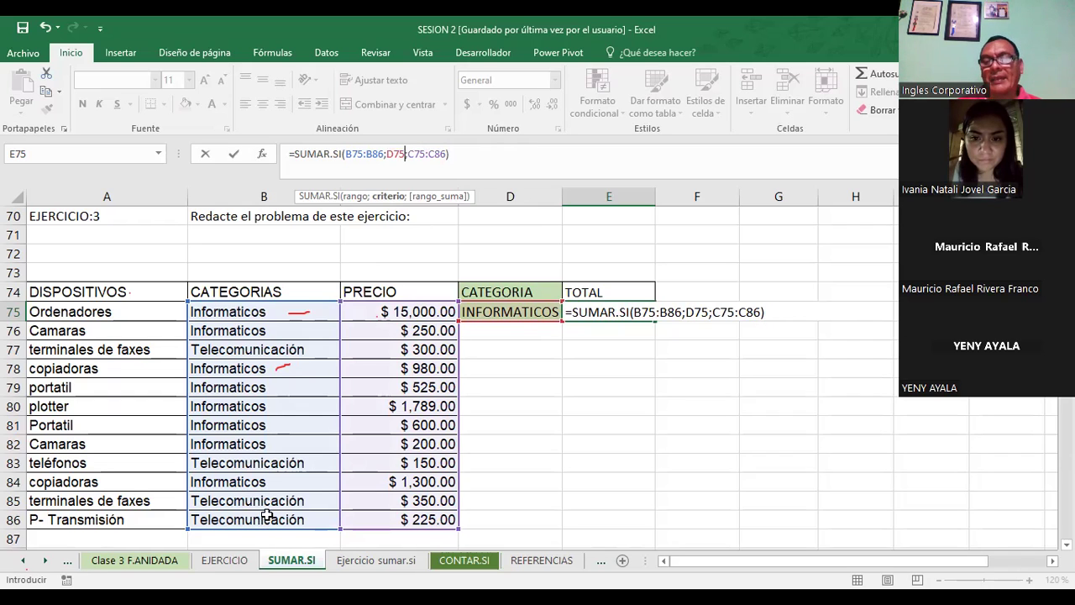
key(Return)
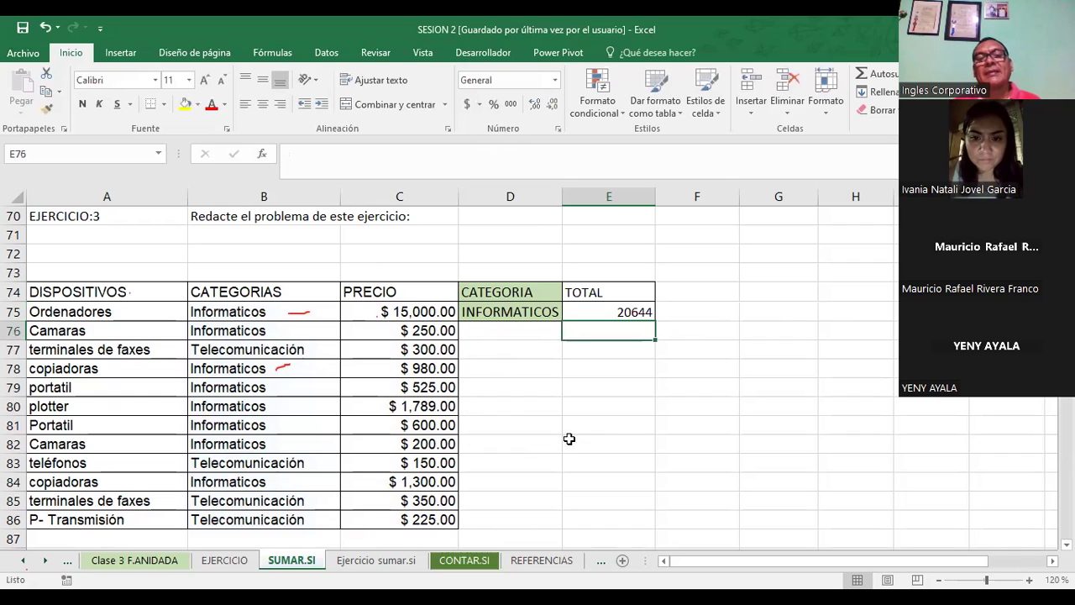
Start a manual sum in E82 adding C75 and C76
click(538, 446)
click(588, 449)
text(=)
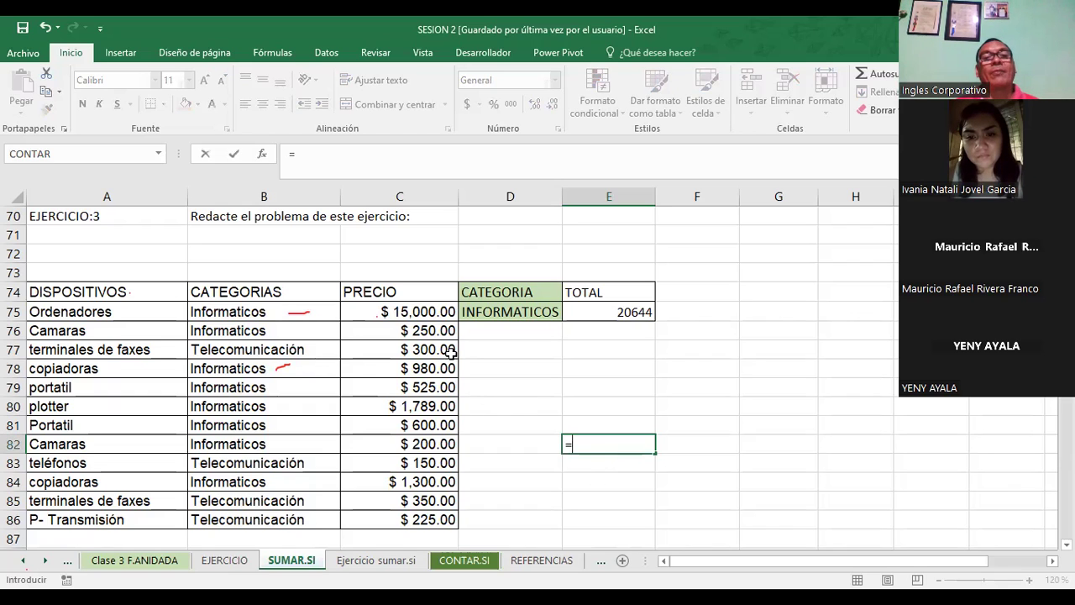
click(392, 311)
text(+)
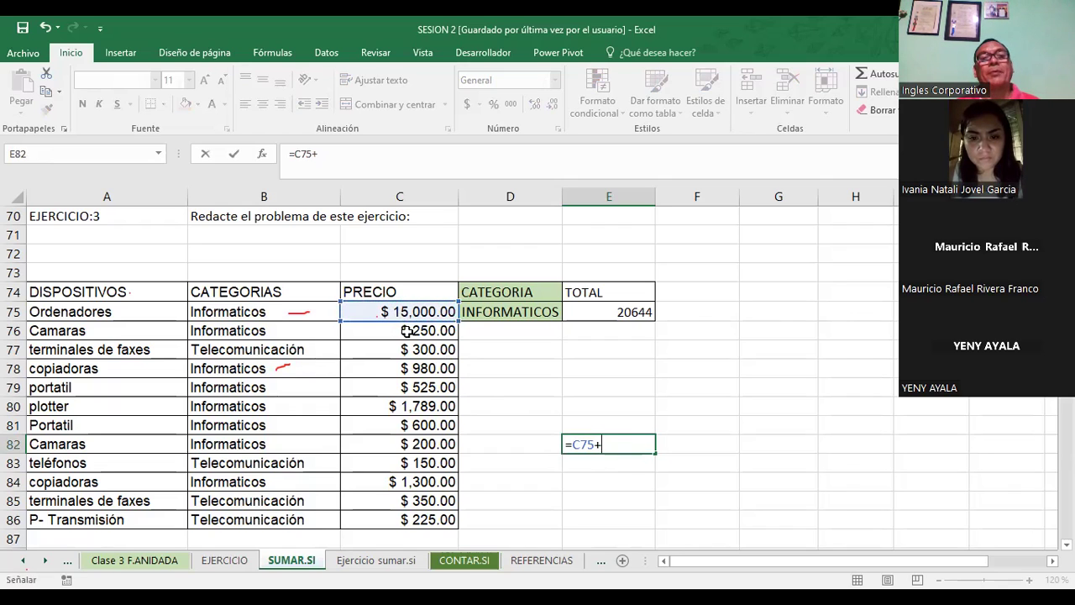
click(407, 331)
text(+)
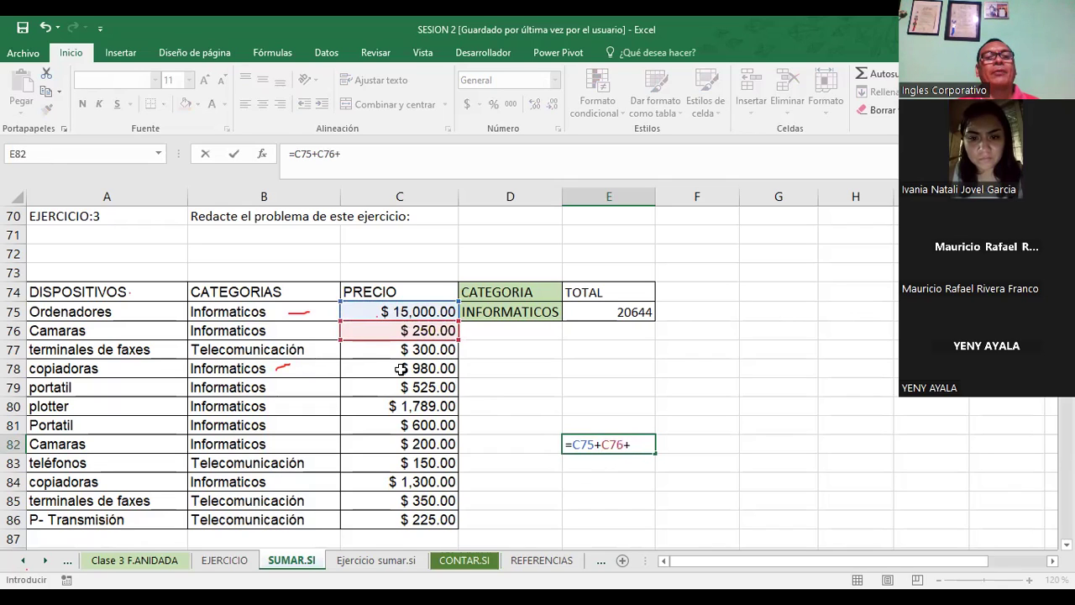
Add C78:C82 and C84, enter it, and accept Excel's correction, showing $16,750.00
drag(401, 368, 397, 437)
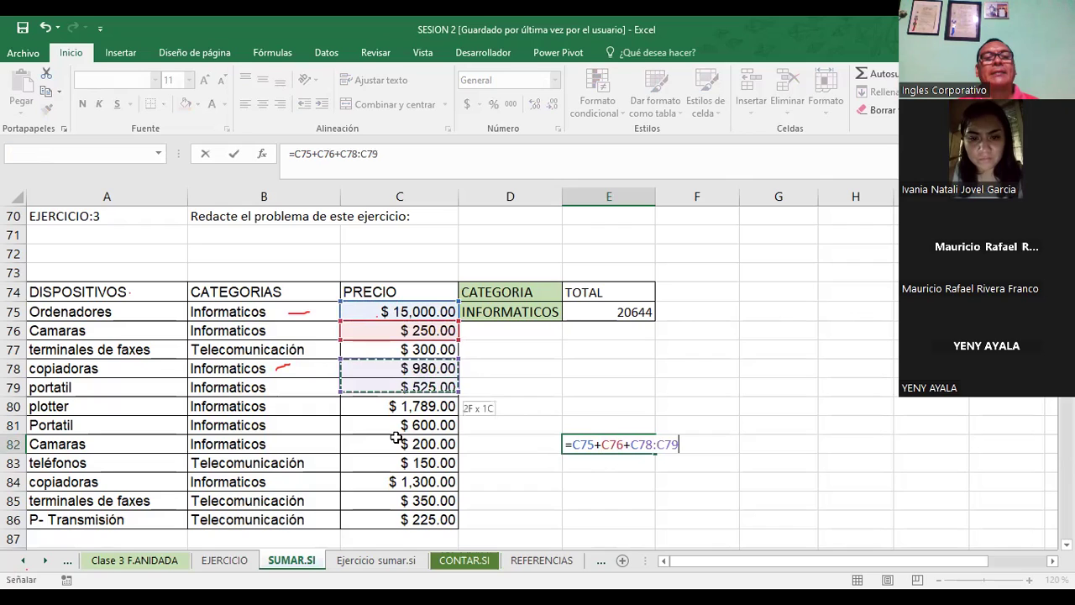
text(+)
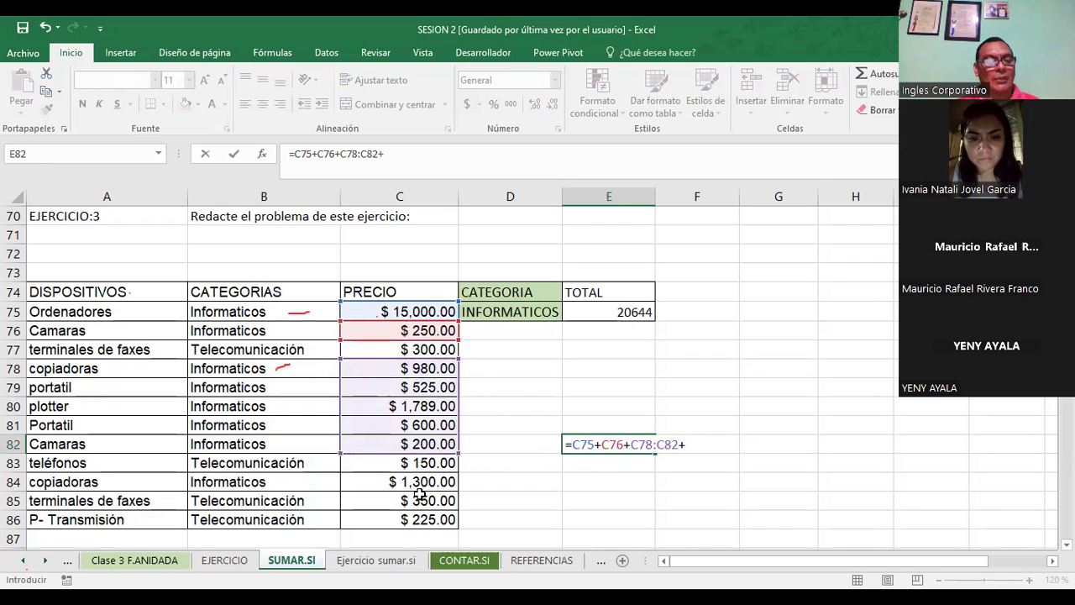
click(410, 482)
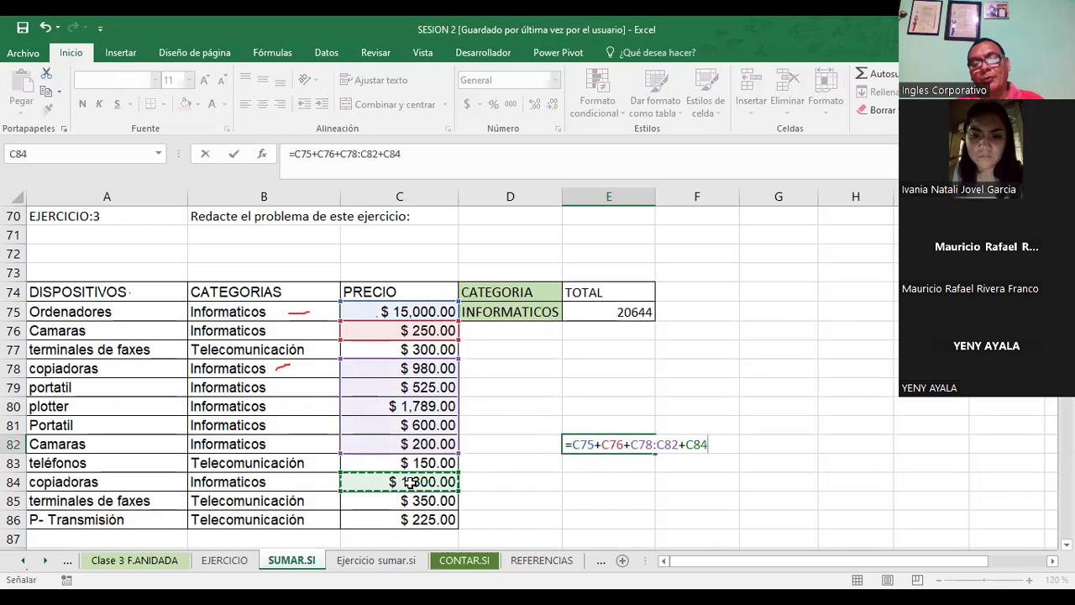
text())
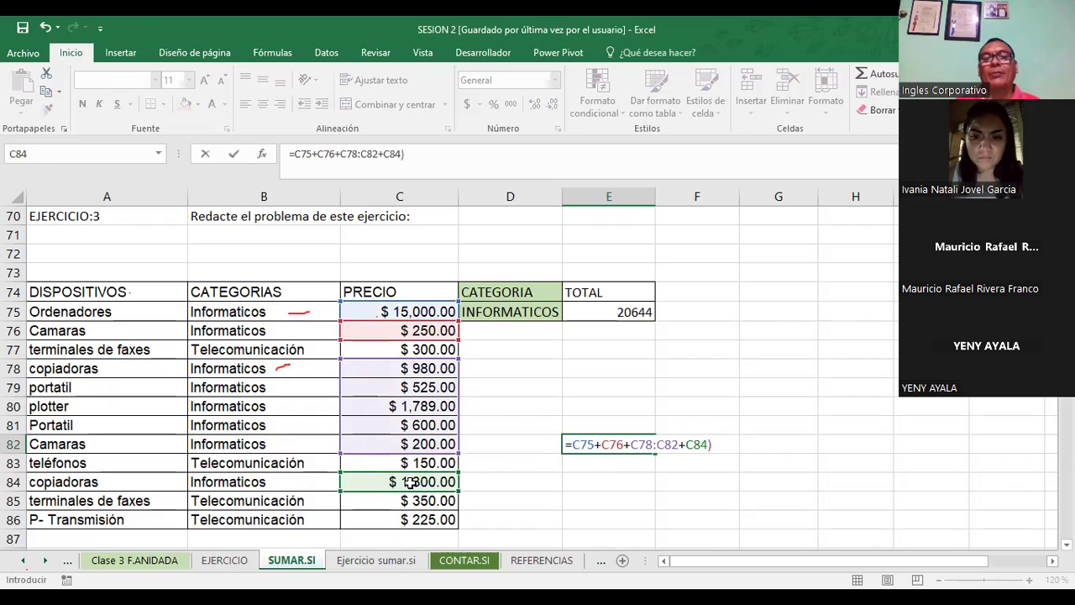
key(Return)
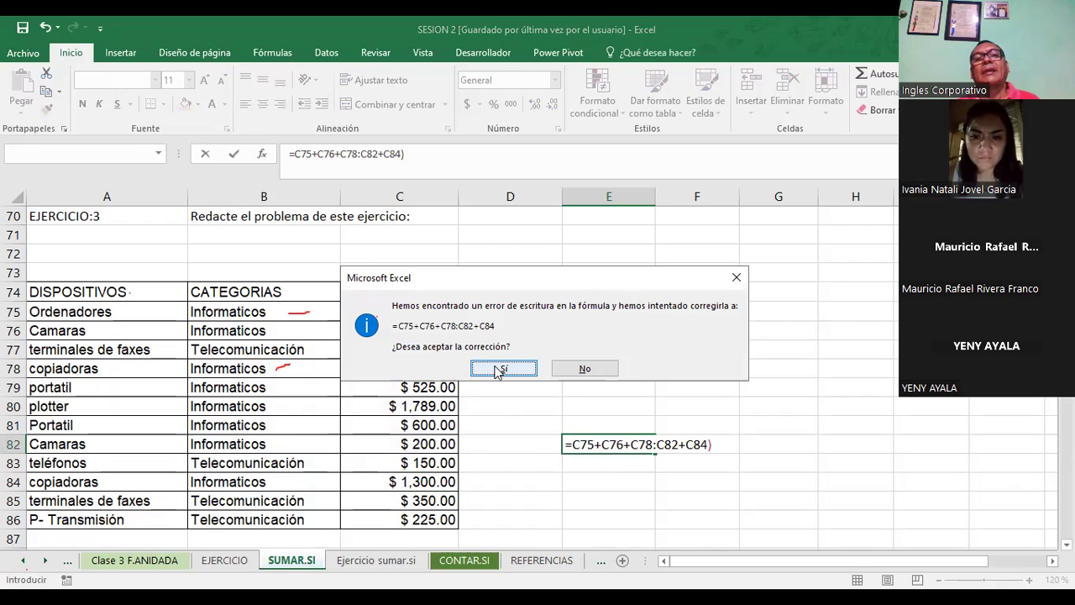
click(498, 370)
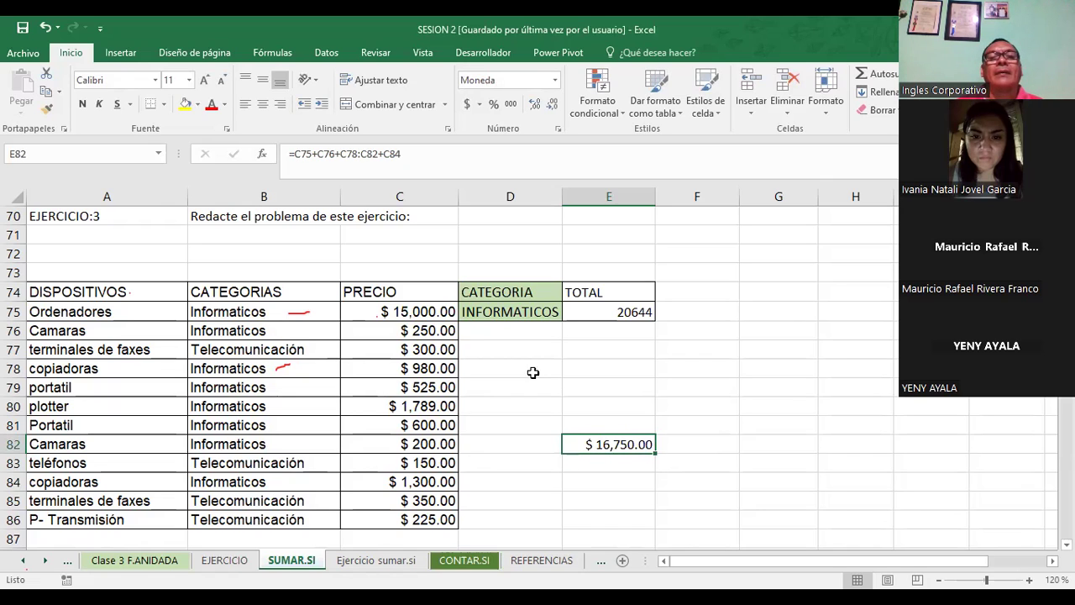
Compare the SUMAR.SI formula in E75 with the manual sum formula in E82
click(610, 311)
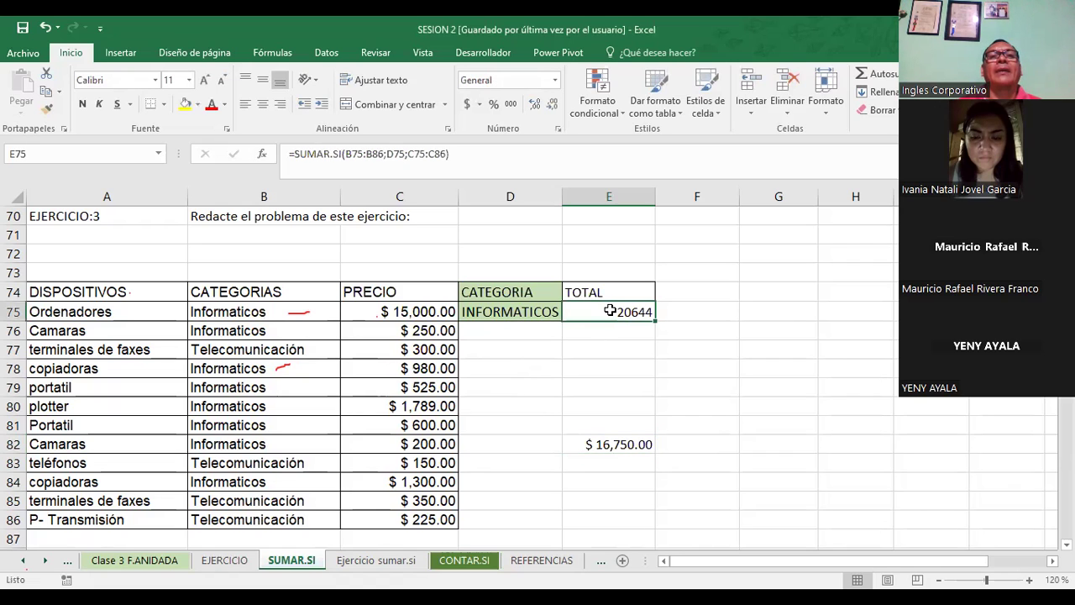
click(618, 443)
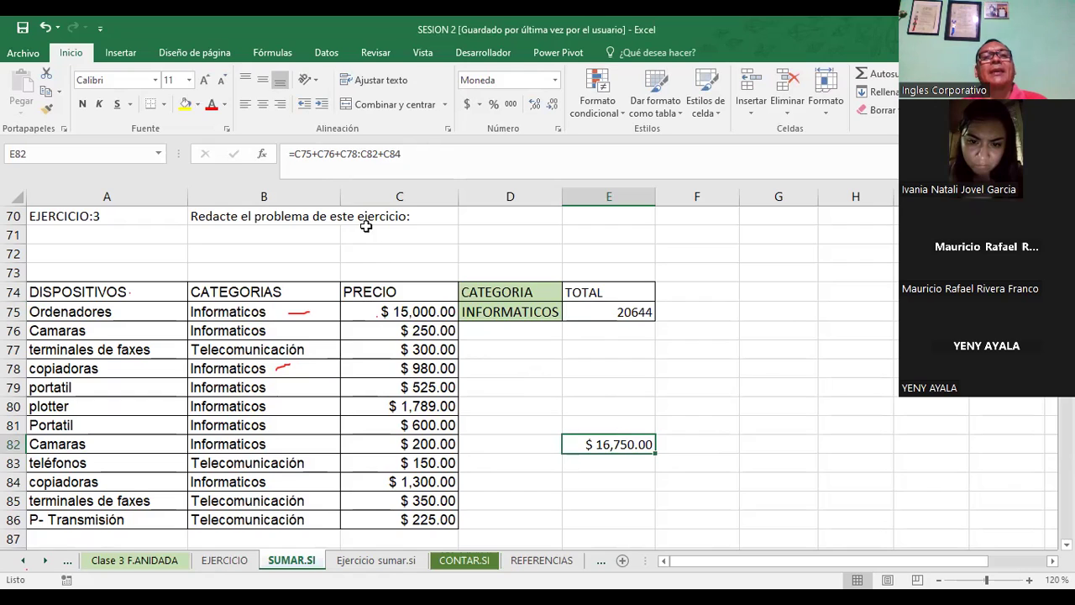
click(340, 157)
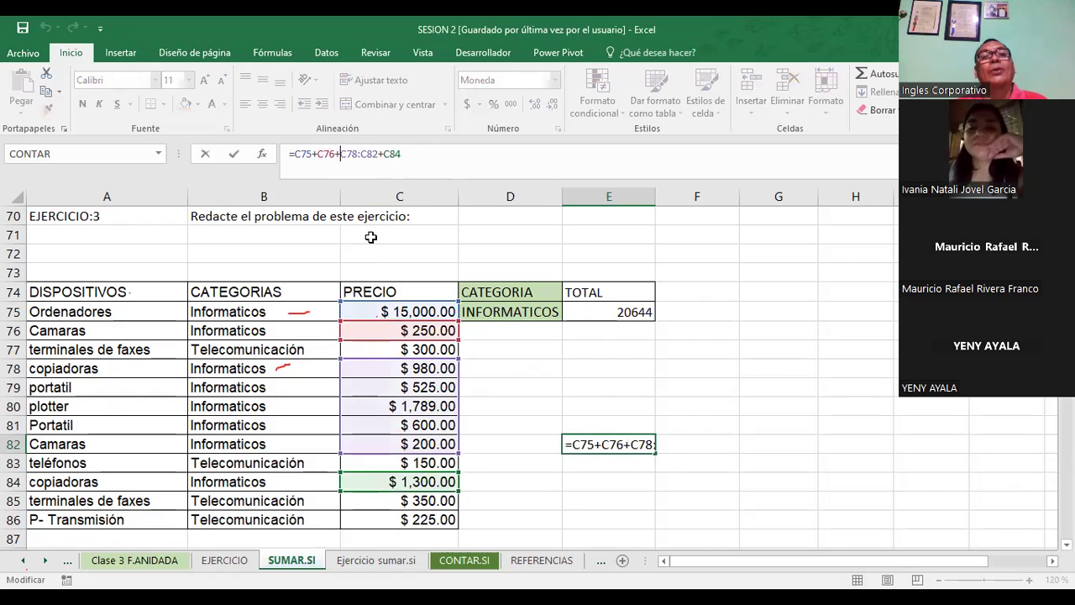
Rewrite E82 as =C75+C76+C78+C79+C80+C81+C82+C84, giving $ 20,644.00
text(+)
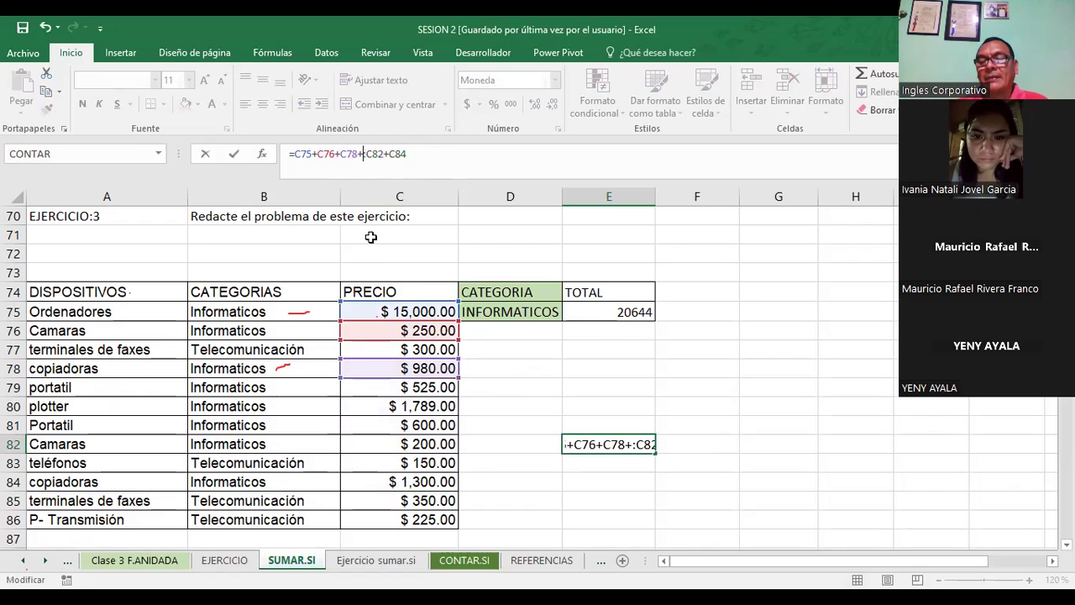
text(7)
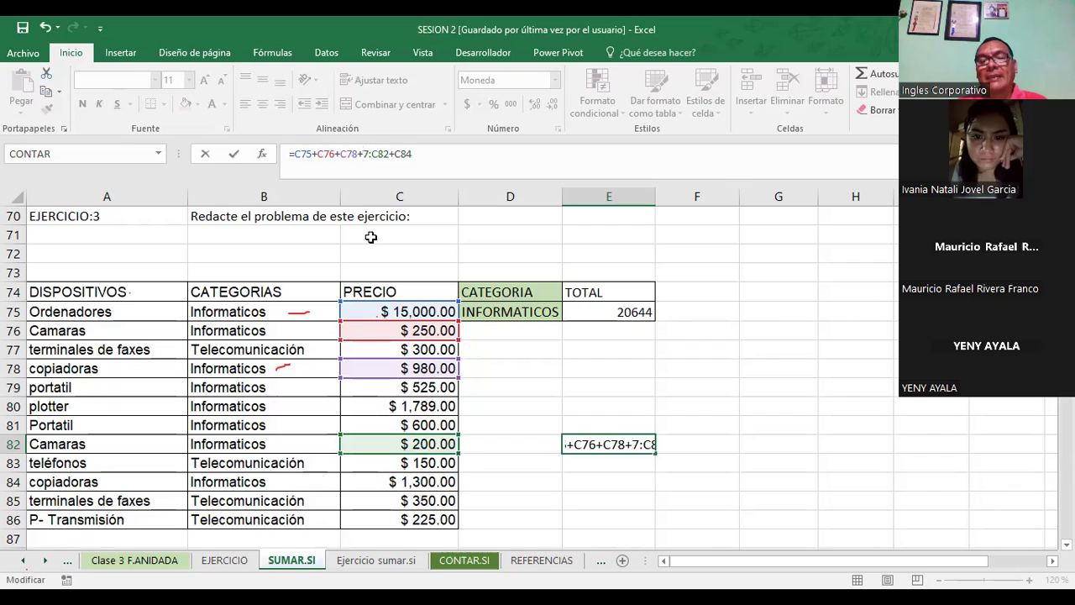
key(BackSpace)
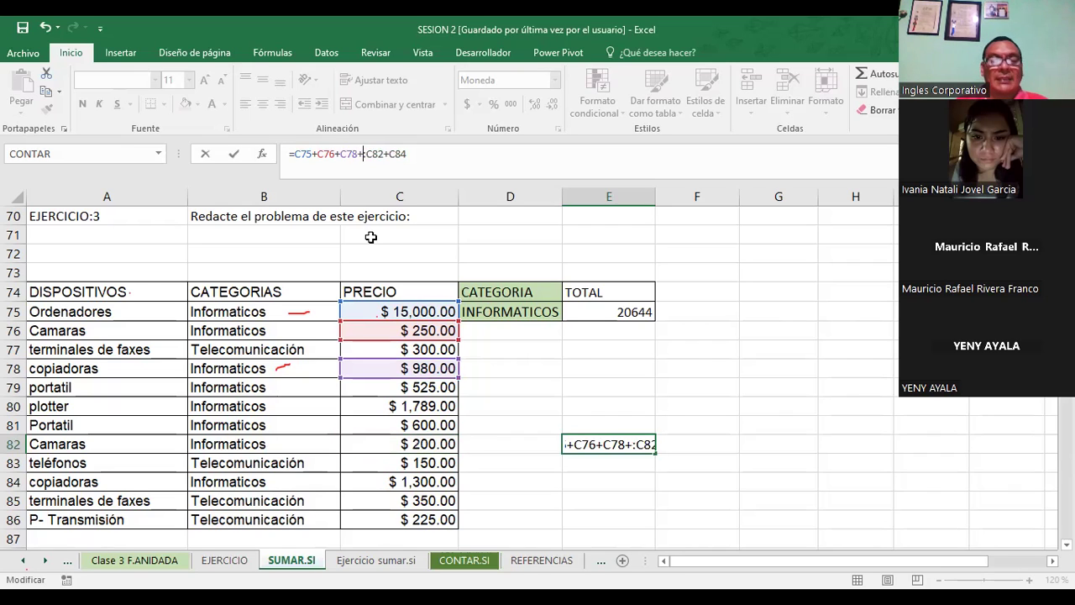
text(C79+)
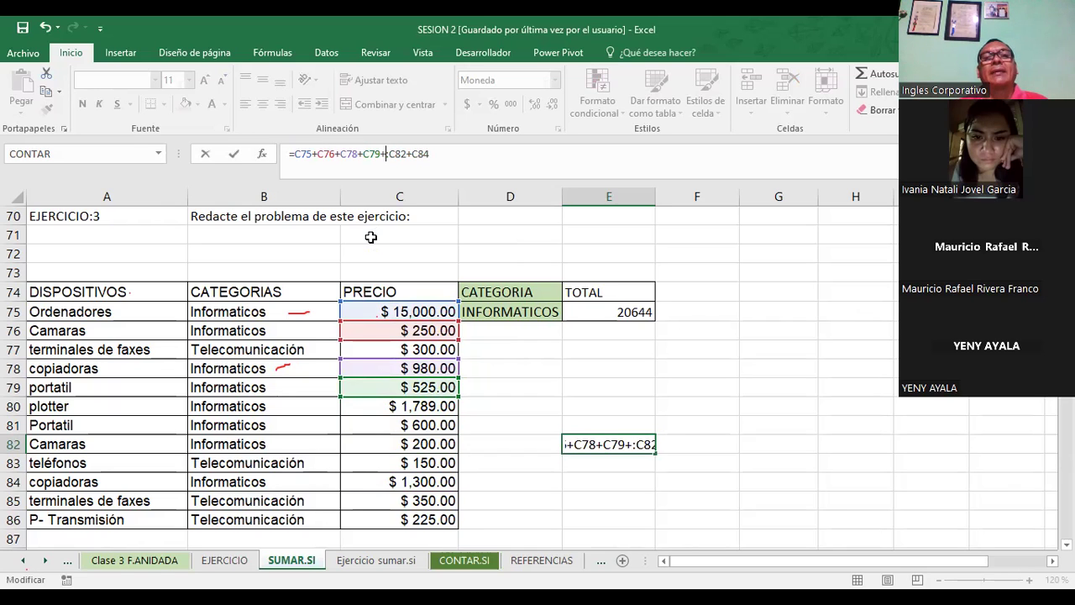
text(C)
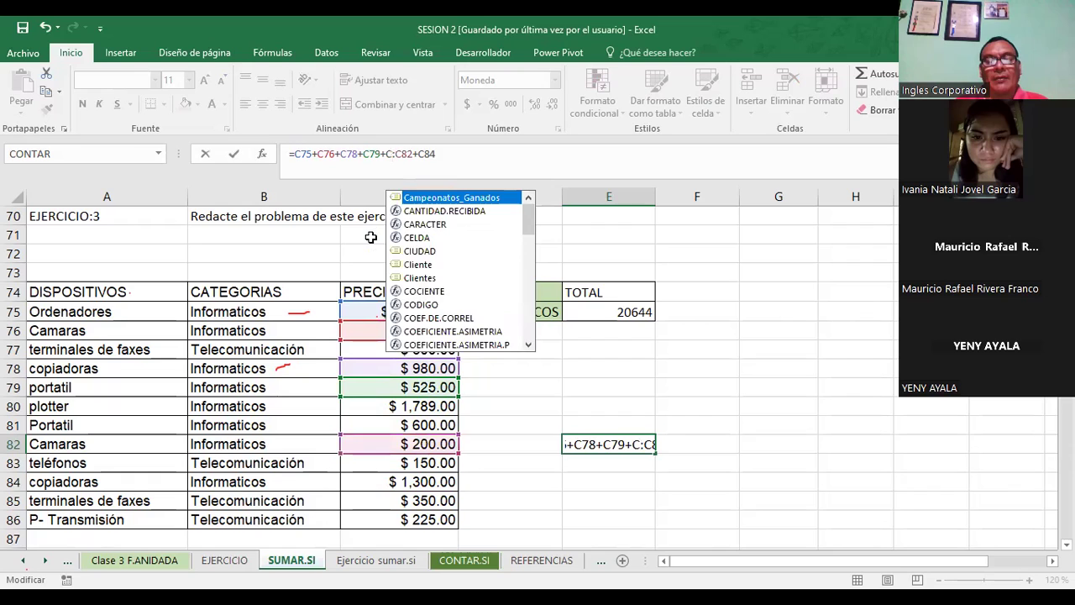
text(80+)
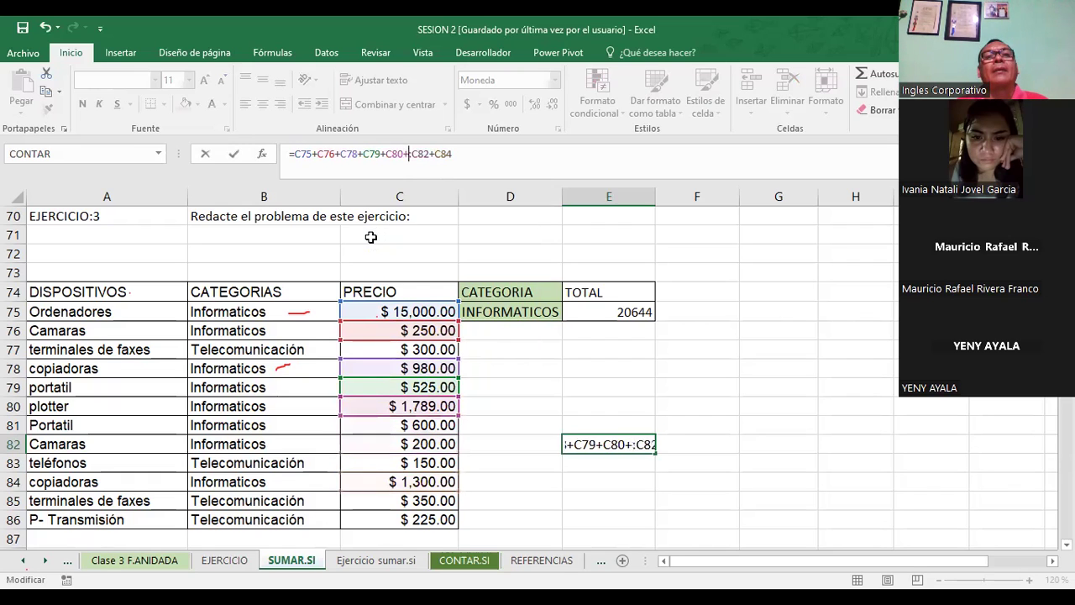
text(81)
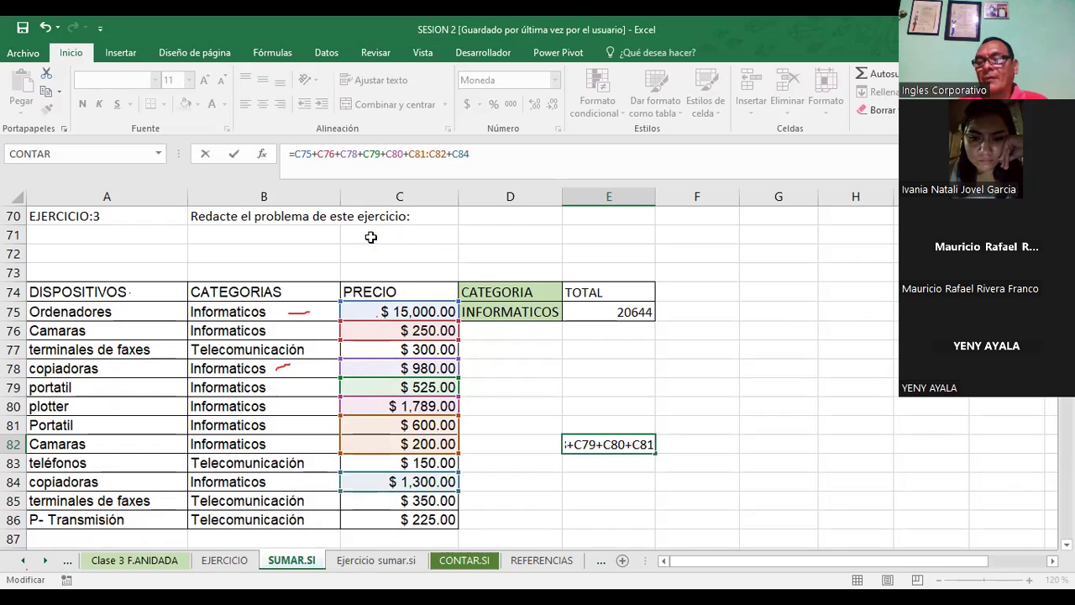
text(+)
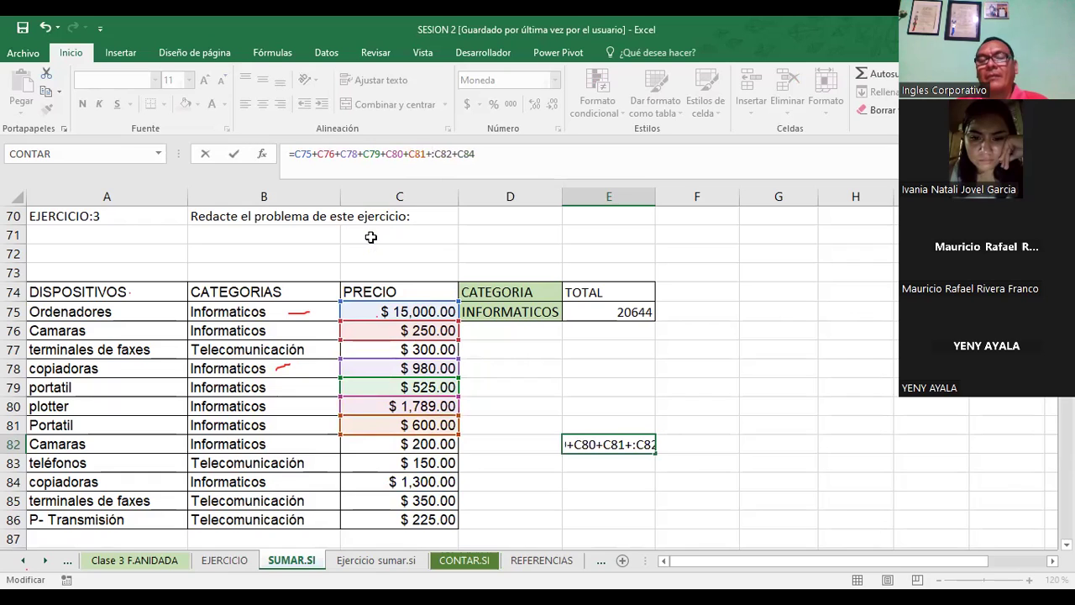
key(Delete)
key(Delete)
key(Delete)
key(Delete)
key(Delete)
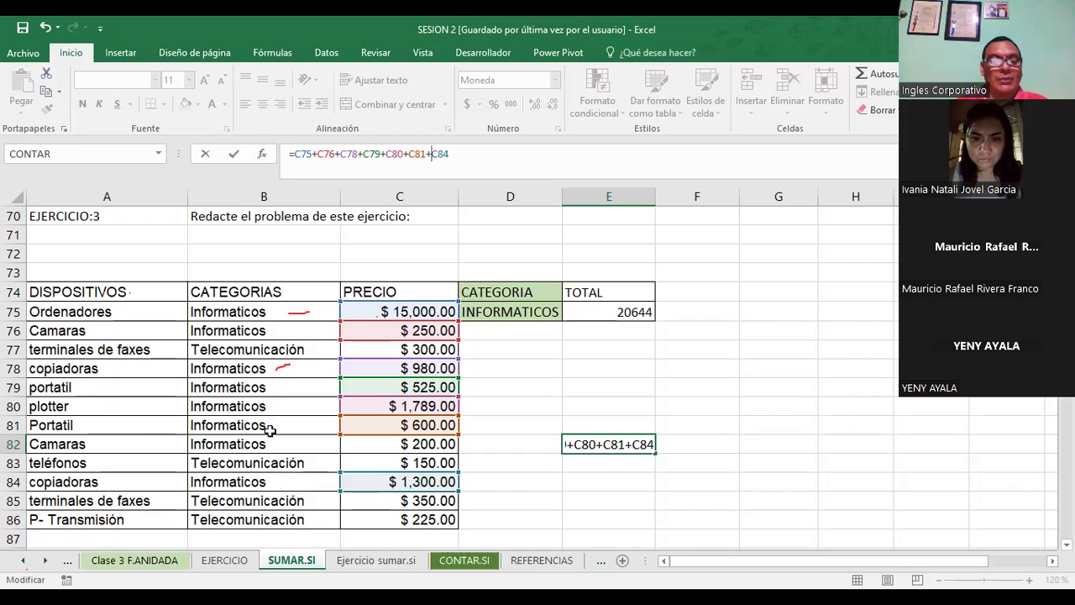
text(C82+)
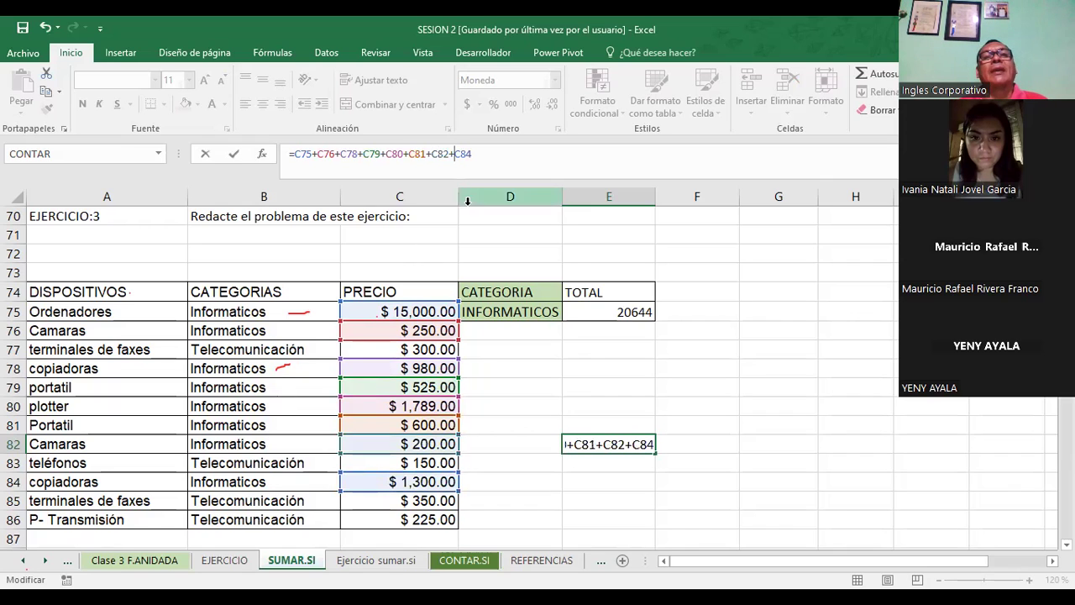
key(Return)
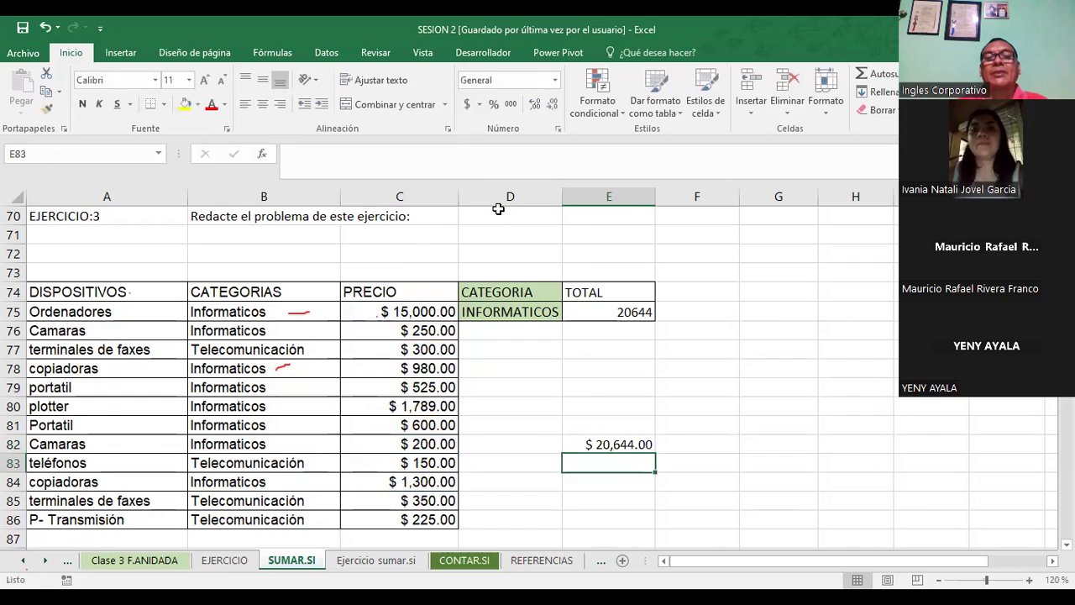
Fill the totals in E75 and E82 yellow
click(623, 312)
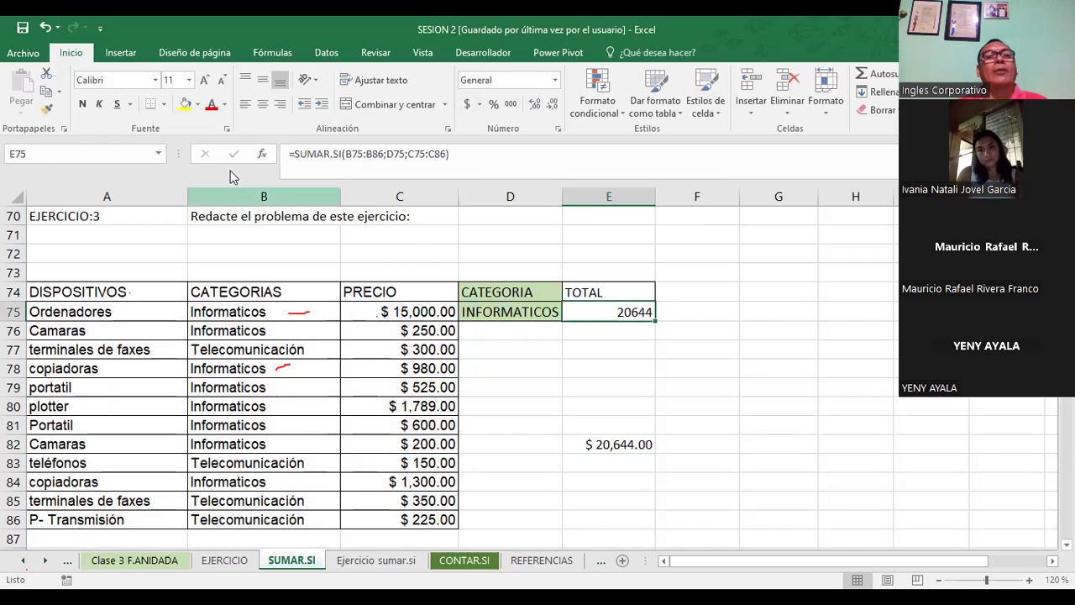
click(183, 103)
click(619, 443)
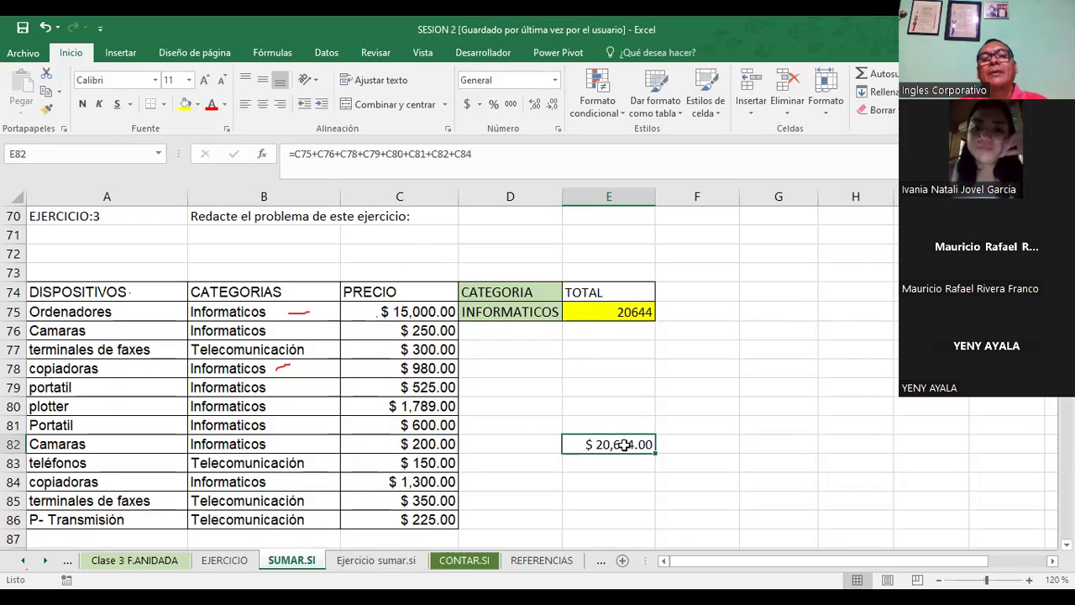
click(188, 105)
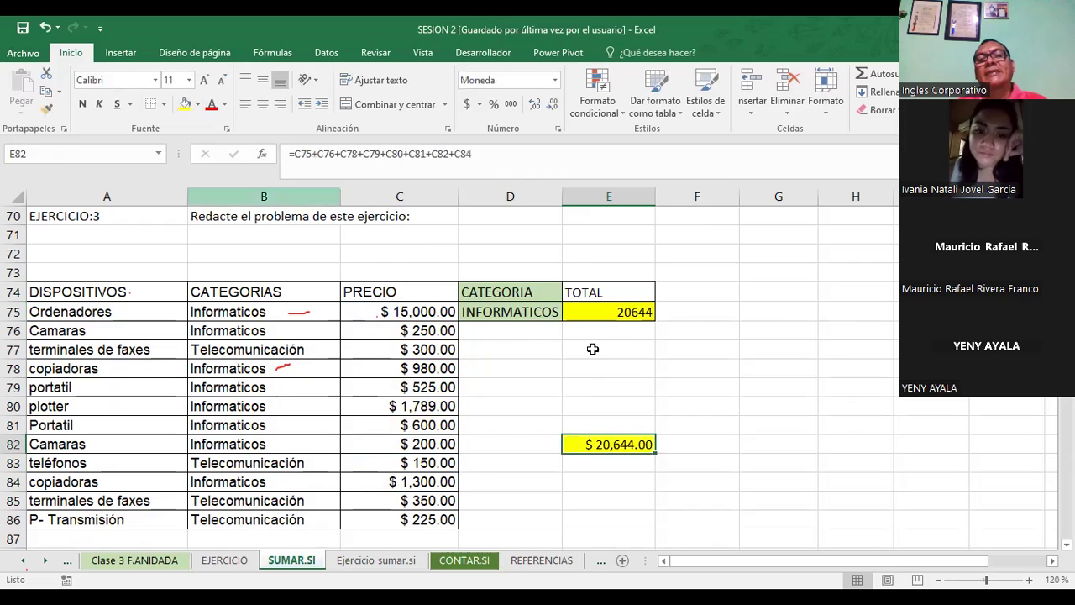
Clear the INFORMATICOS criterion from D75, dropping E75 to 0
click(691, 291)
click(525, 312)
key(Delete)
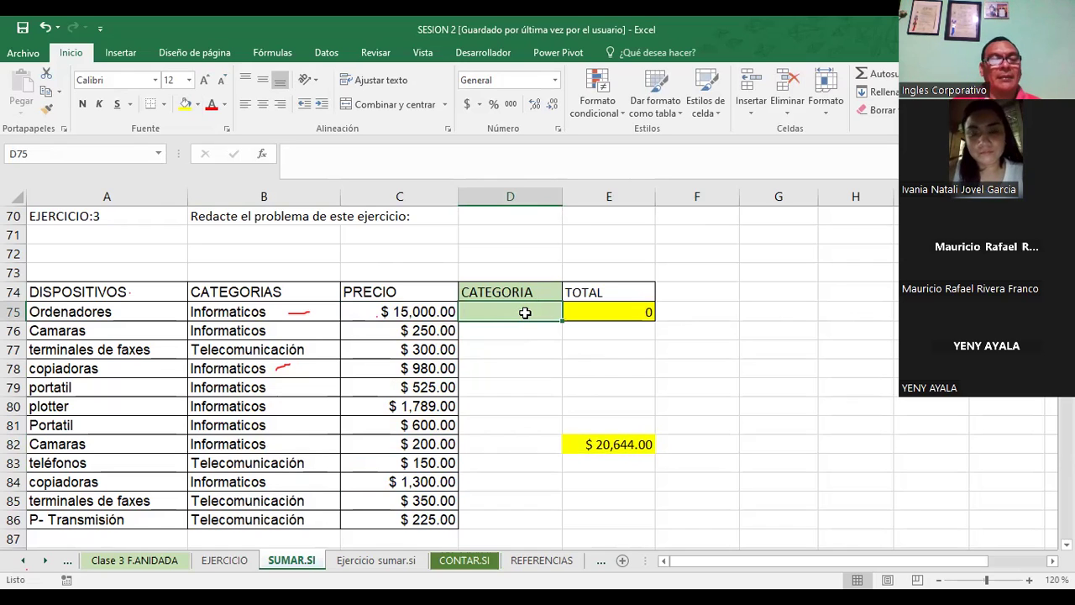
Enter telecomunicacion in D75 and widen column D
text(t)
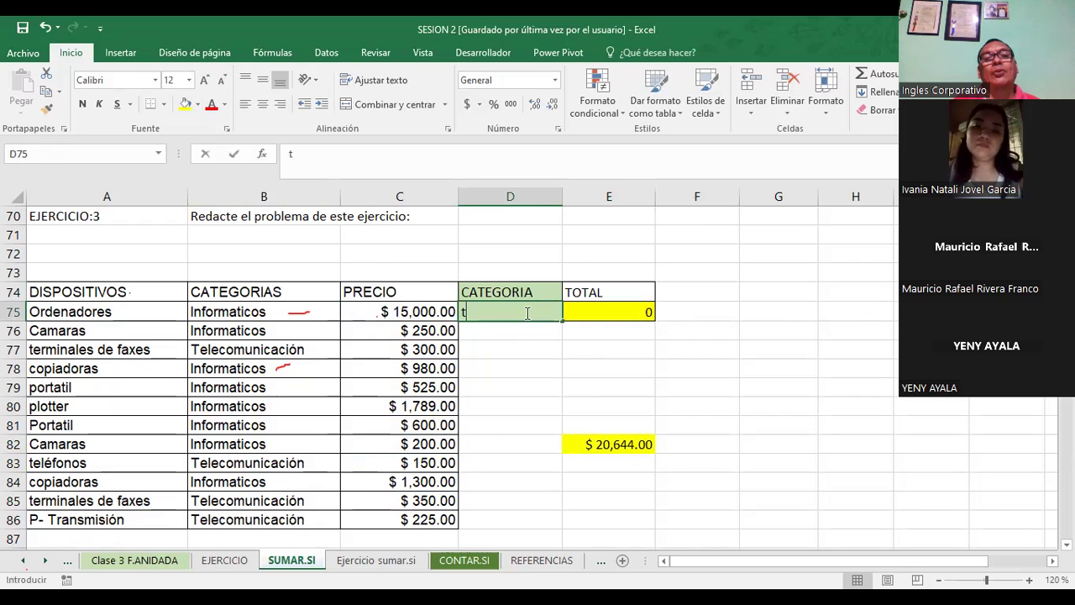
text(ele)
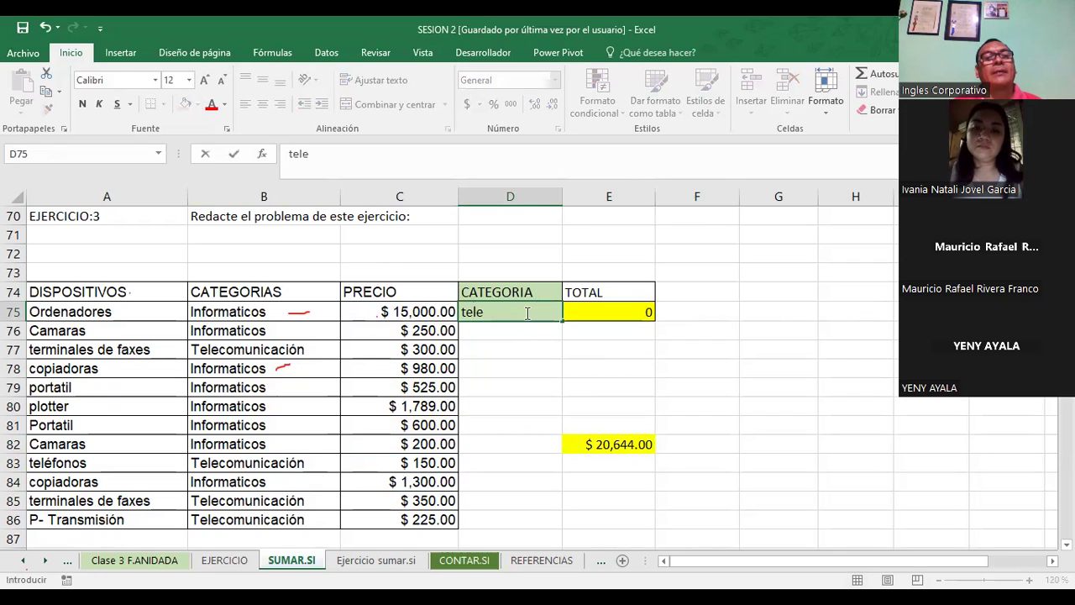
text(comuni)
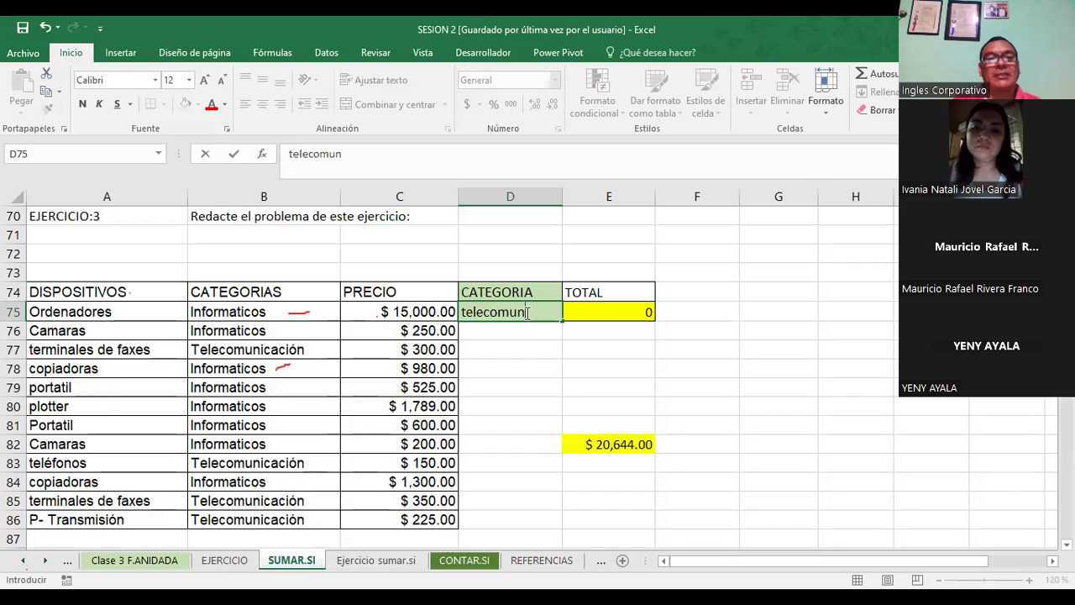
text(cacion)
key(Return)
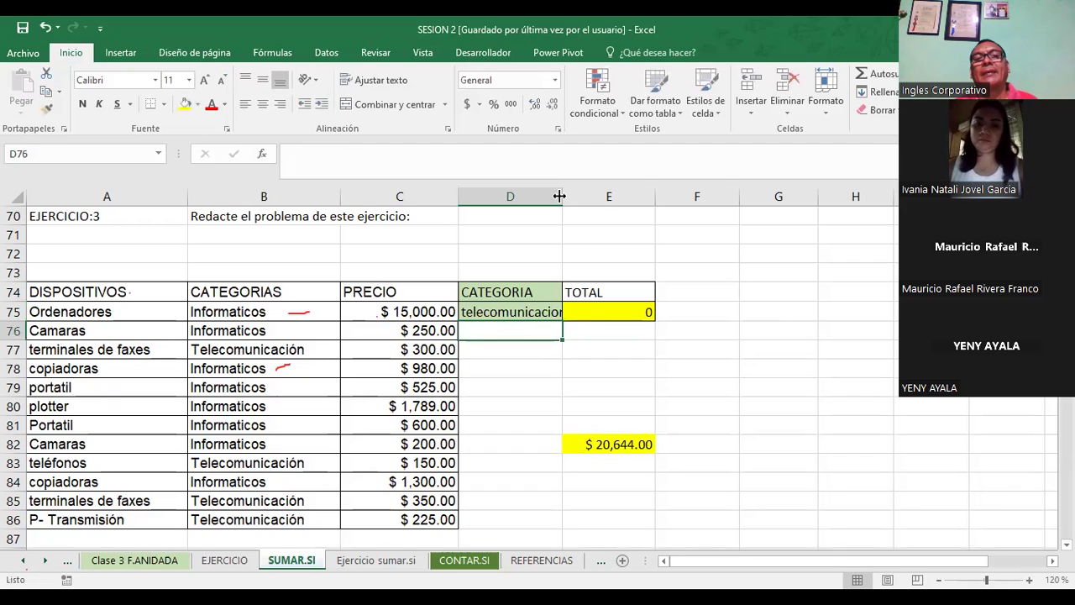
drag(560, 196, 587, 198)
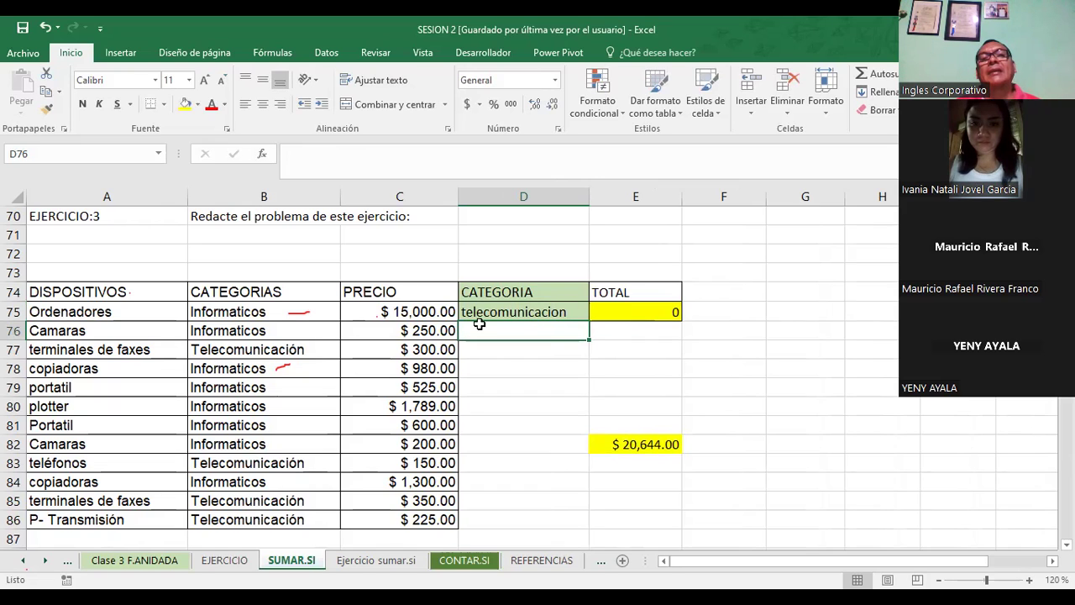
Capitalise the D75 entry to Telecomunicacion
click(480, 312)
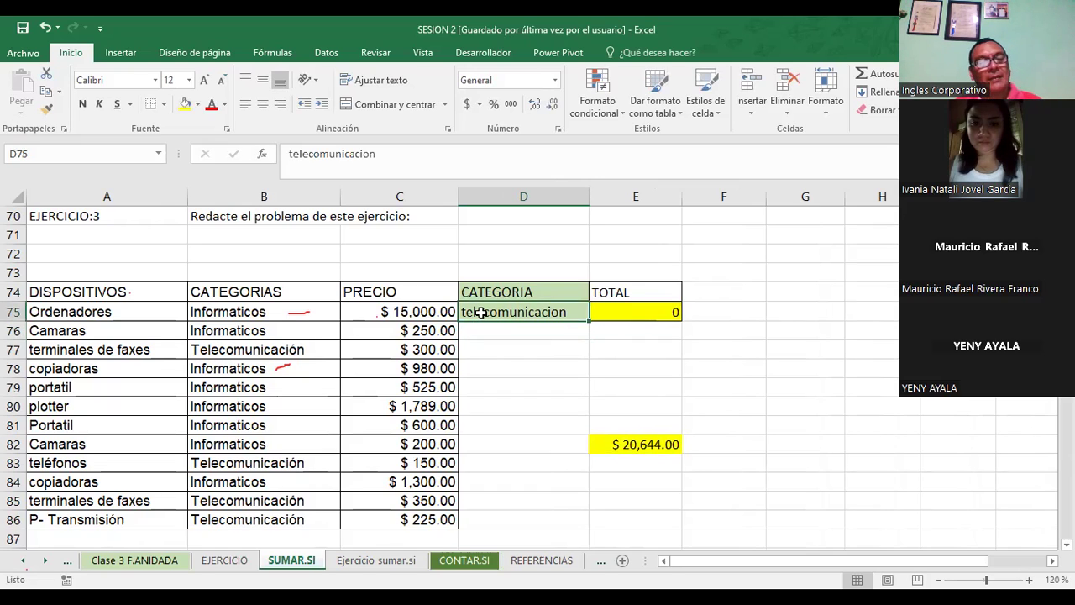
click(334, 155)
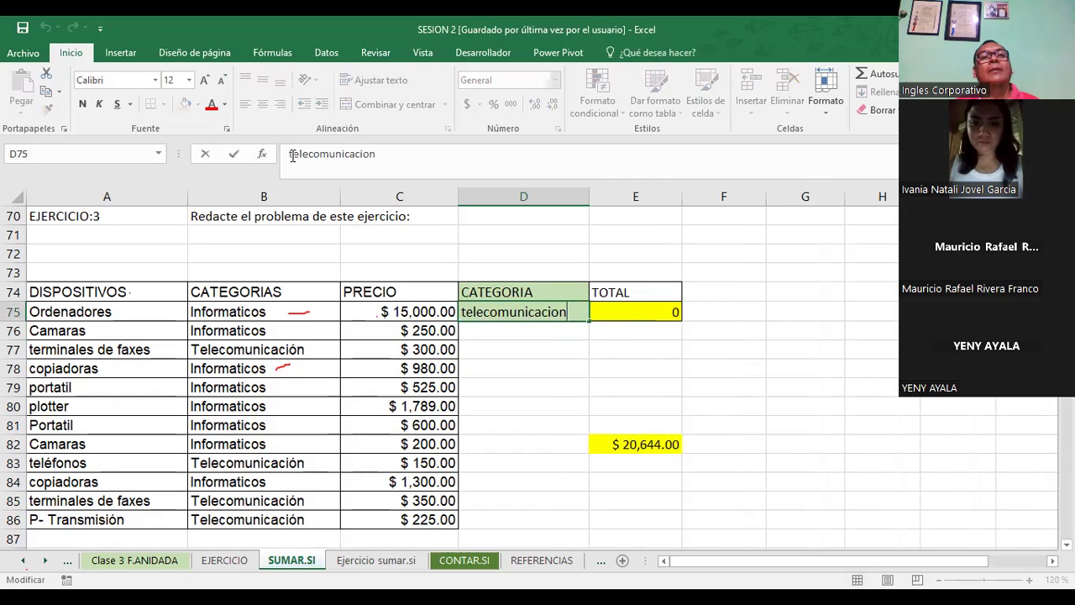
click(310, 200)
key(Home)
key(Delete)
text(T)
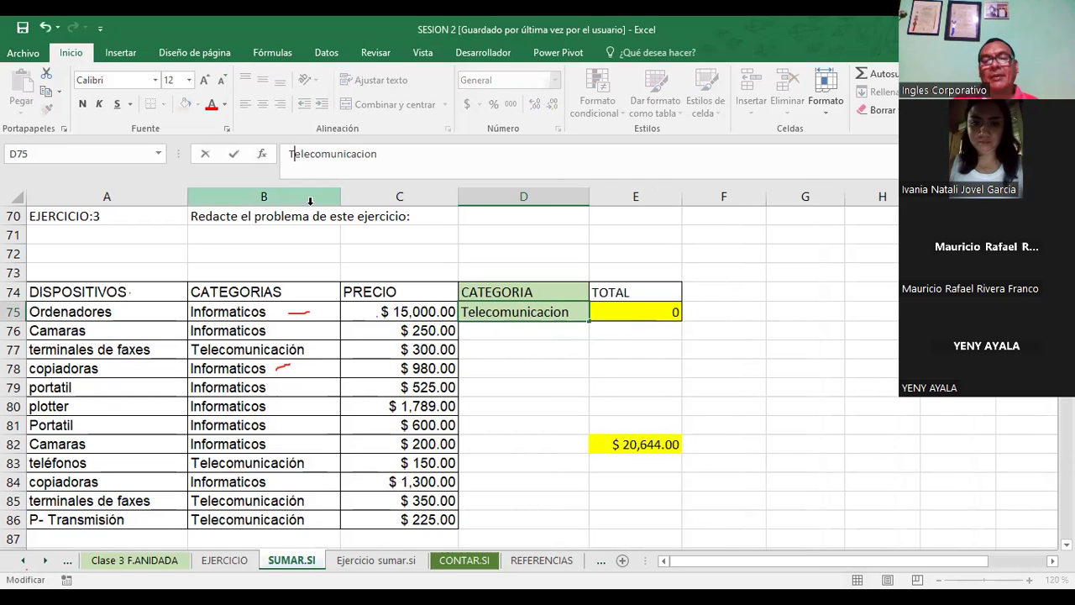
key(Return)
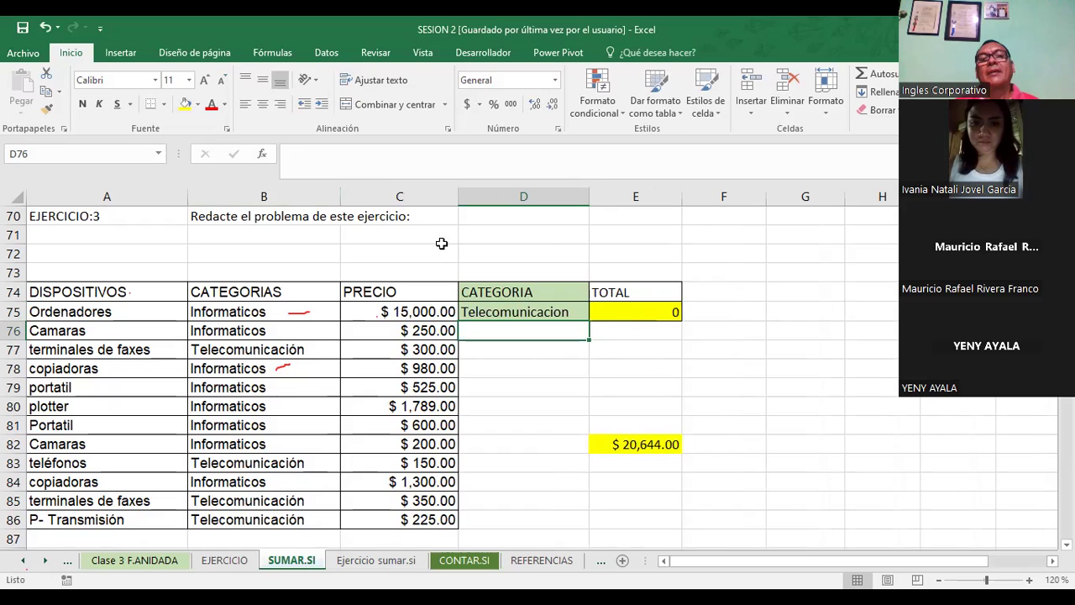
Add the accent so D75 reads Telecomunicación
click(487, 313)
click(371, 154)
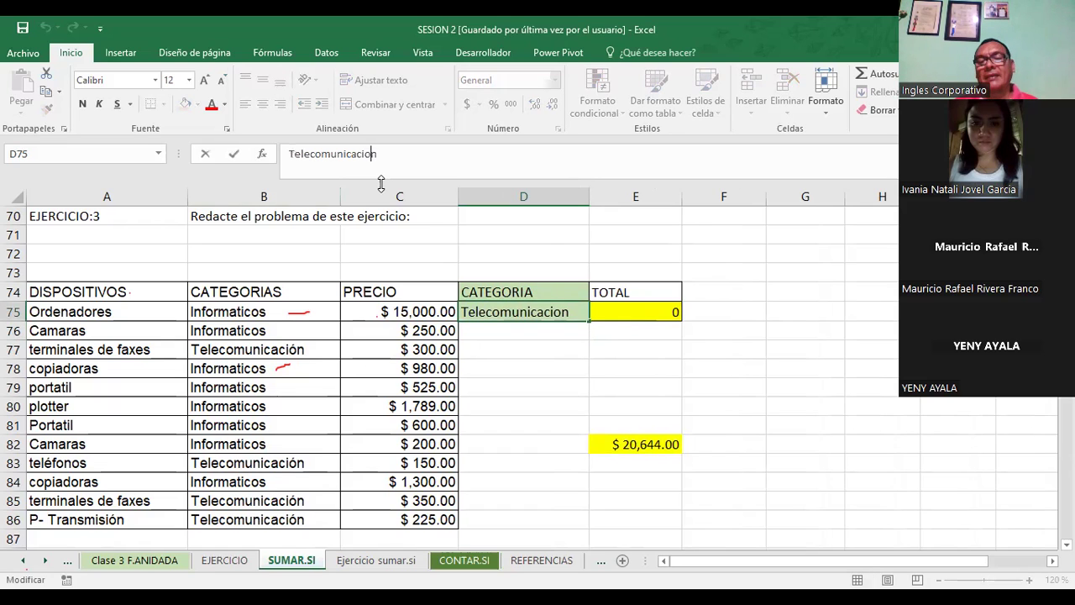
key(BackSpace)
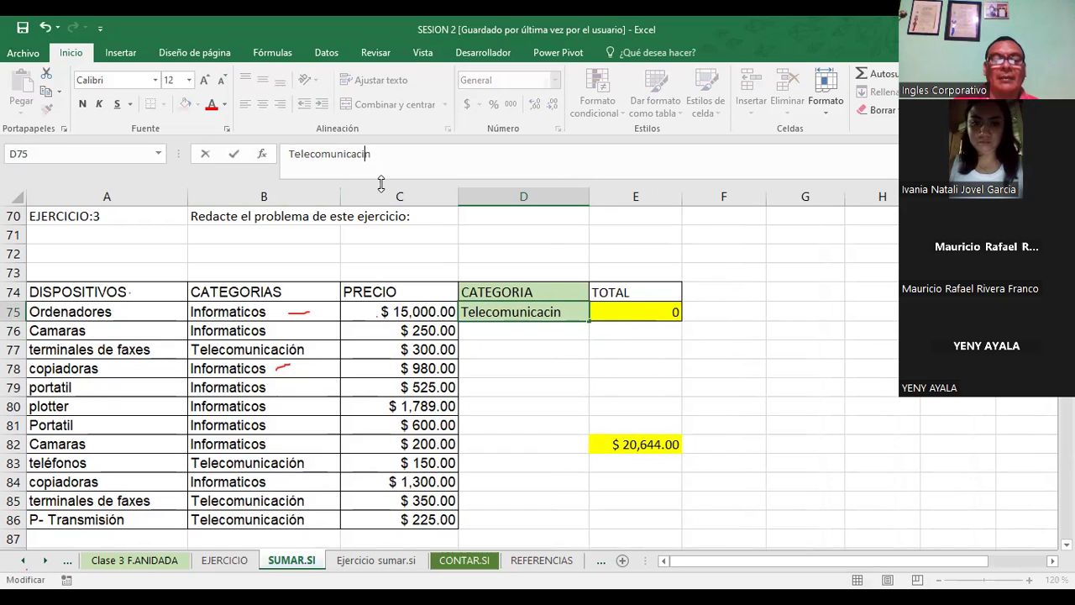
text(Ó)
key(BackSpace)
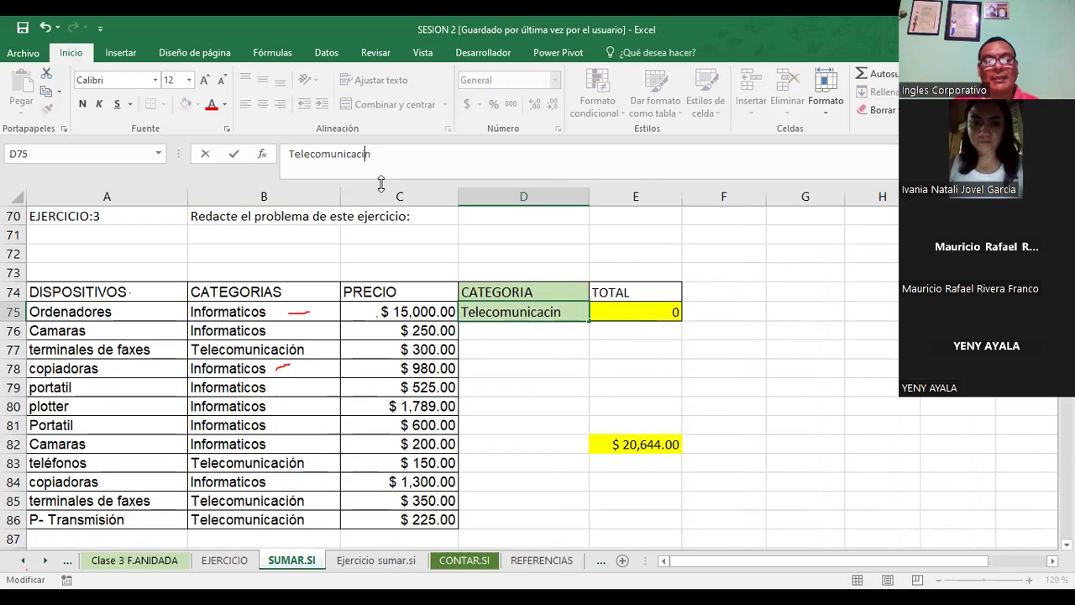
text(ó)
key(Return)
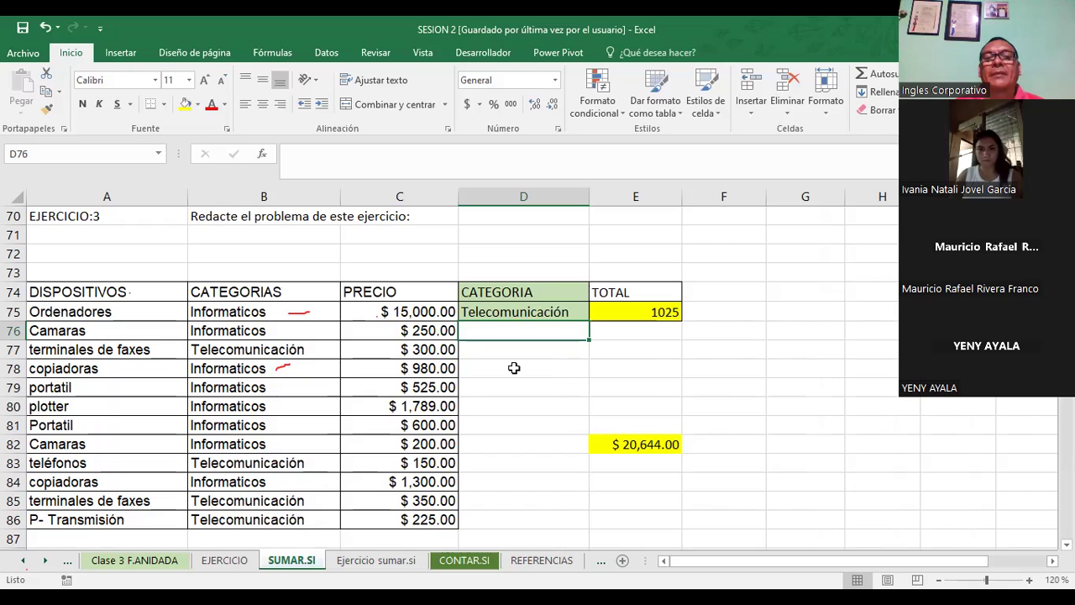
Retype D75 as TELECOMUNICACION and widen column D further
click(503, 312)
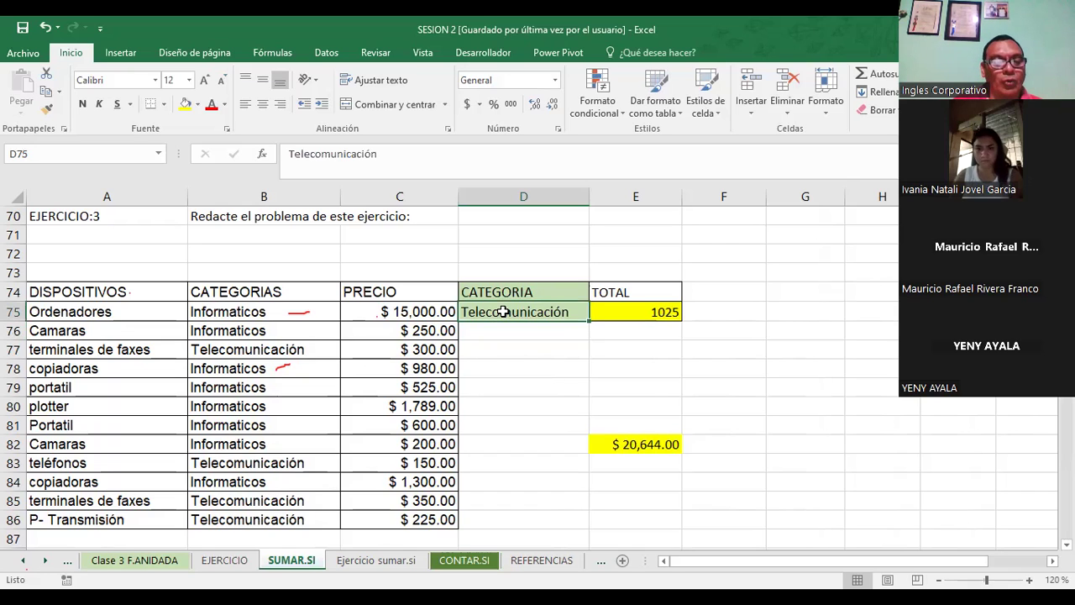
text(TELECOMUN)
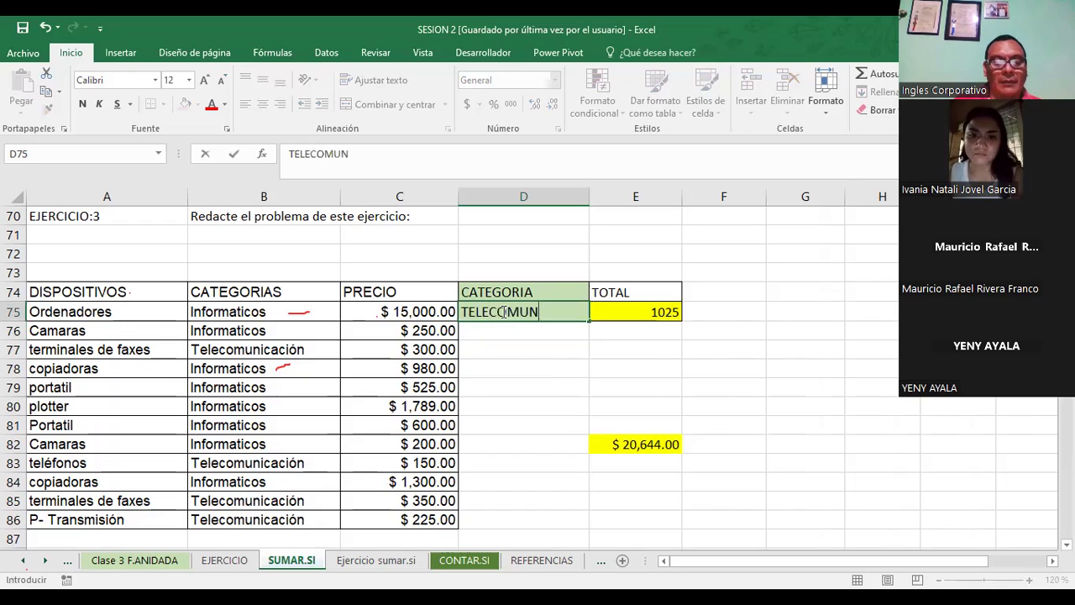
text(ICACION)
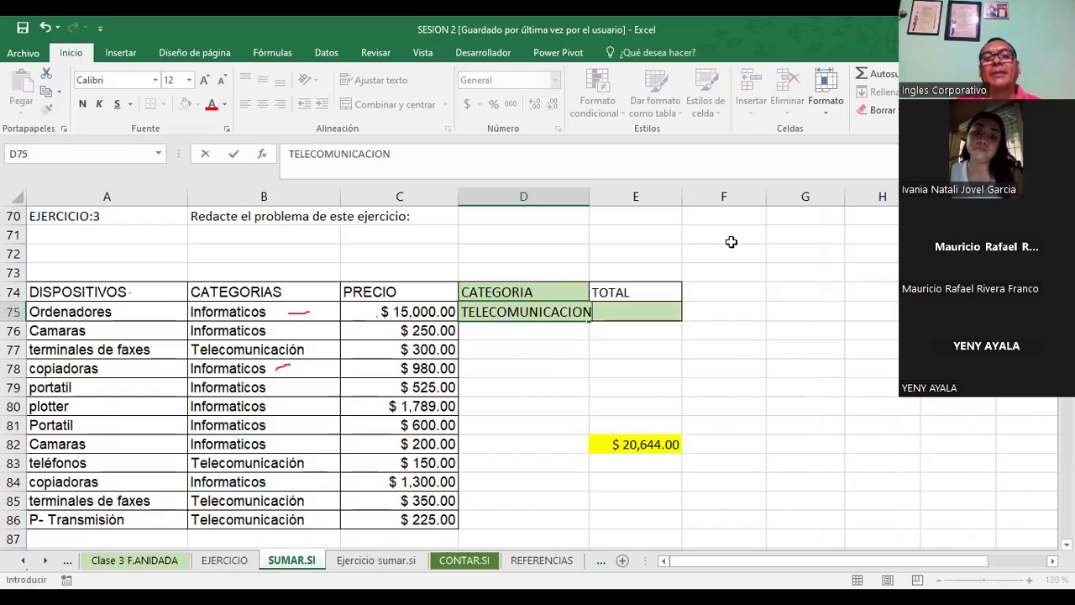
key(Return)
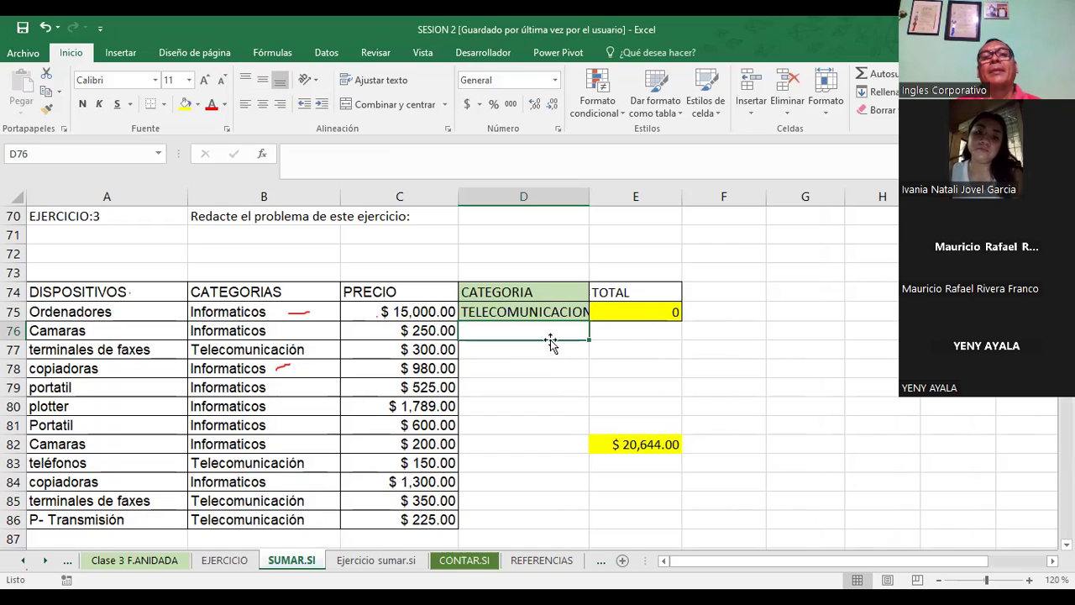
drag(589, 197, 617, 198)
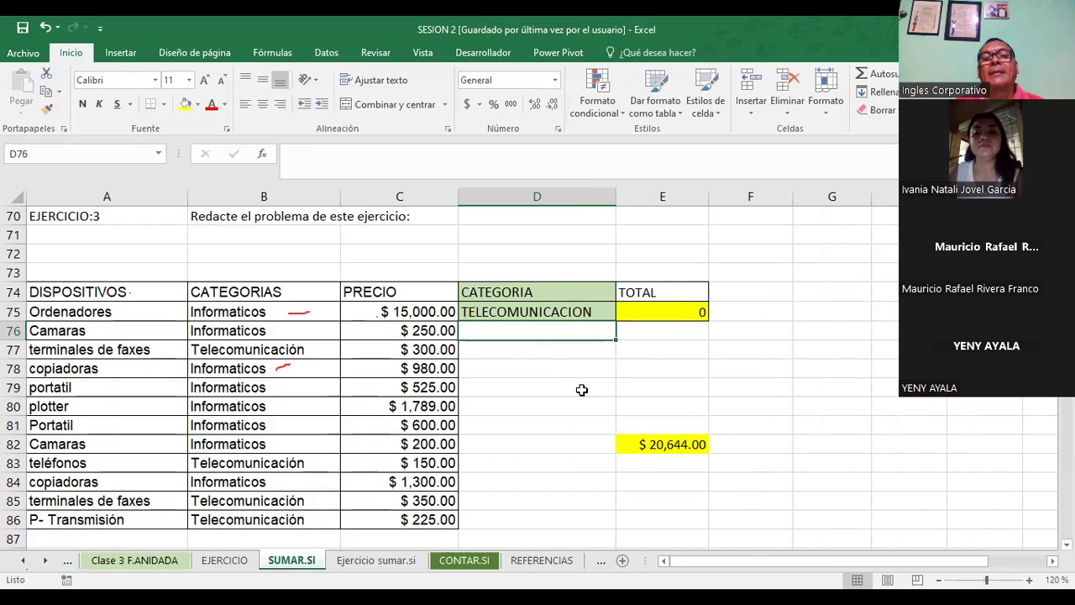
Replace D75 with Telecomunicación so the E75 total reads 1025
click(504, 314)
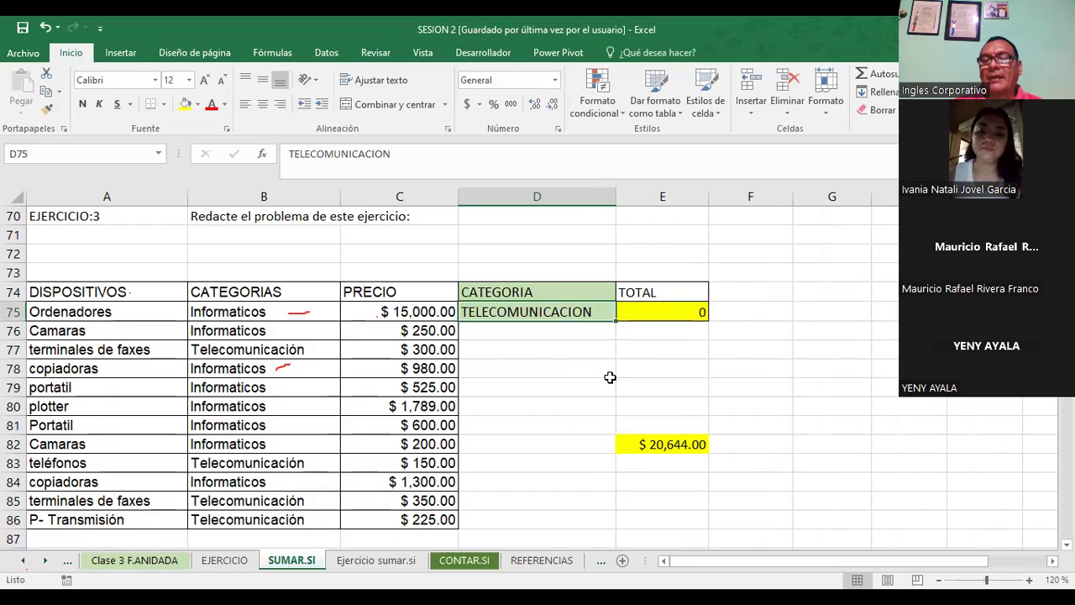
key(Delete)
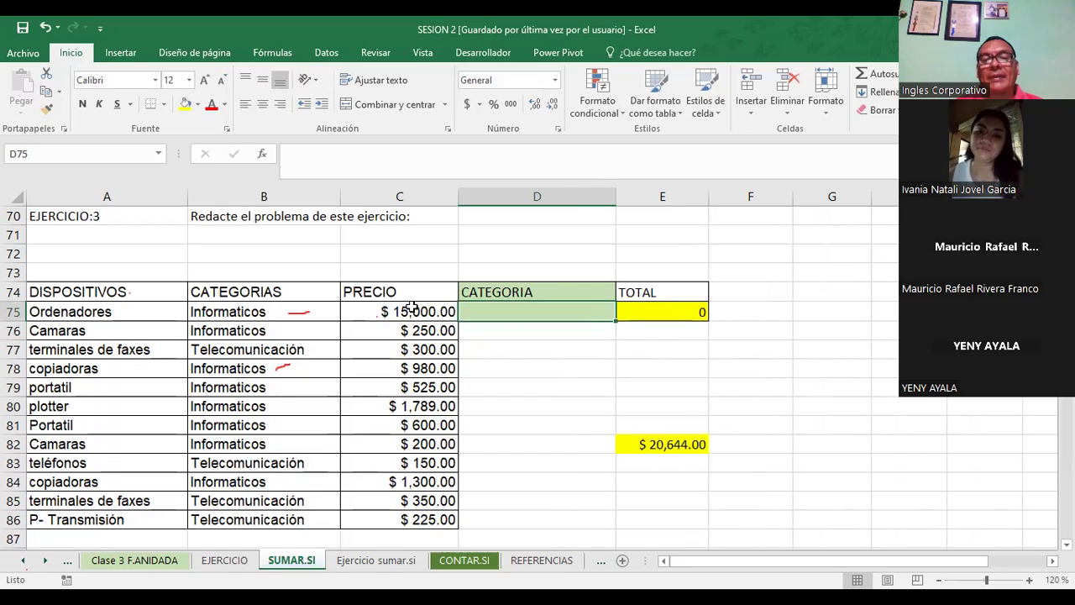
text(T)
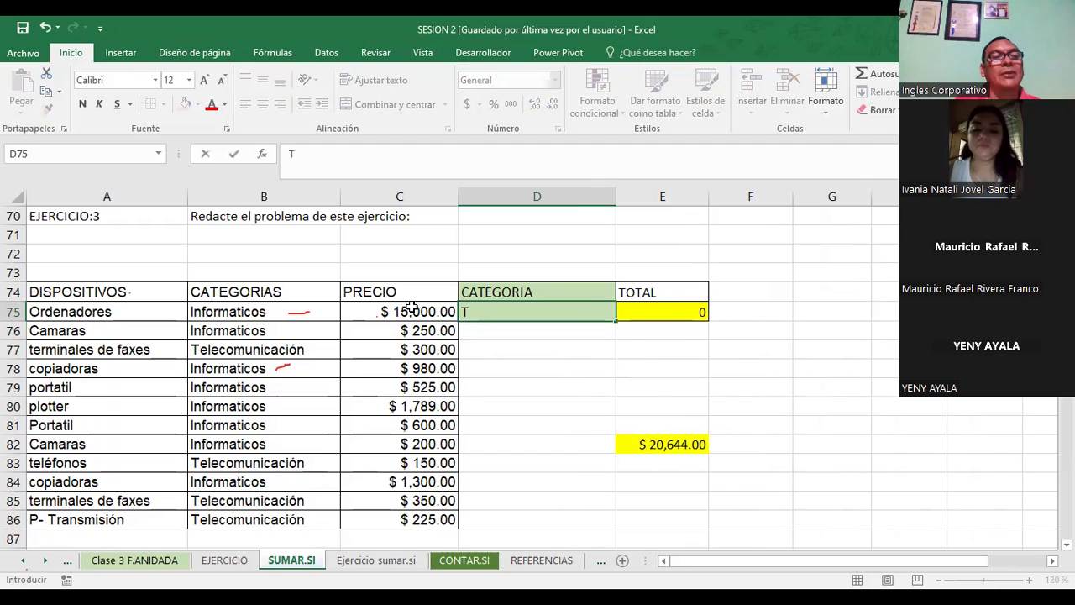
text(elecomunicación)
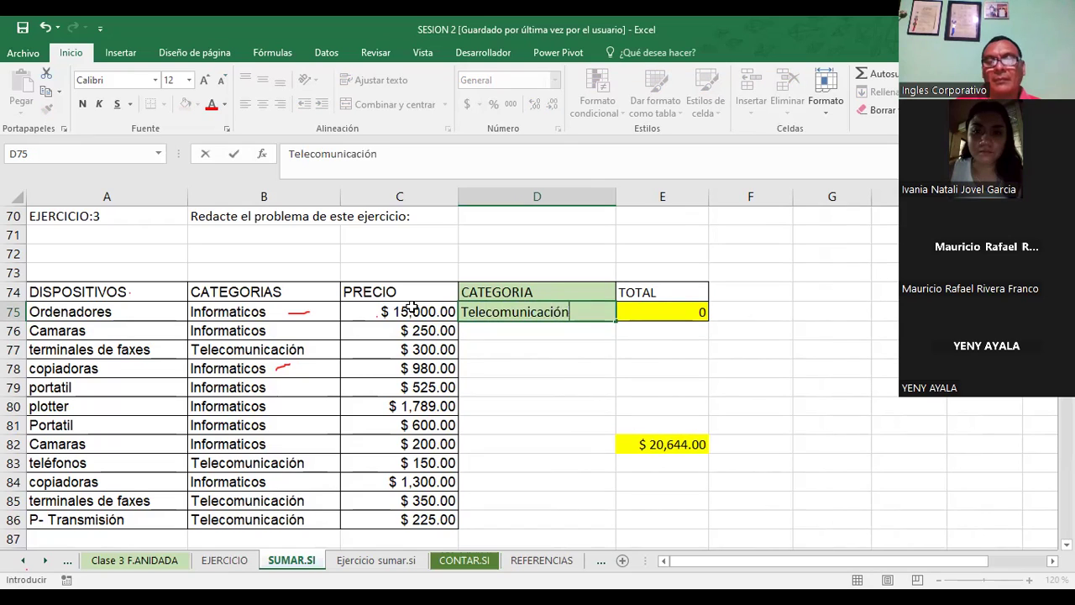
key(Return)
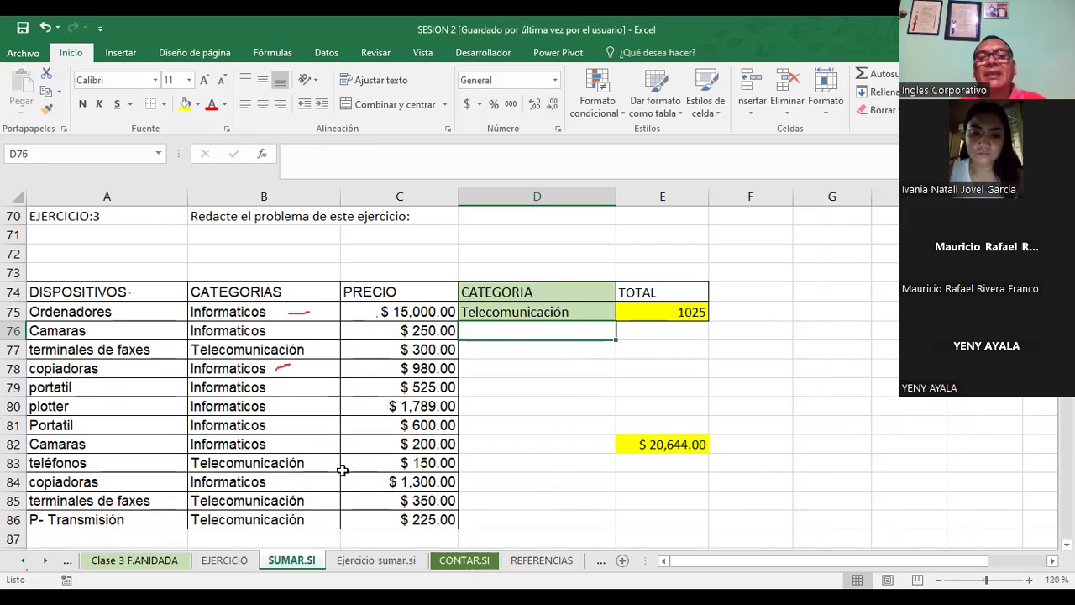
click(547, 402)
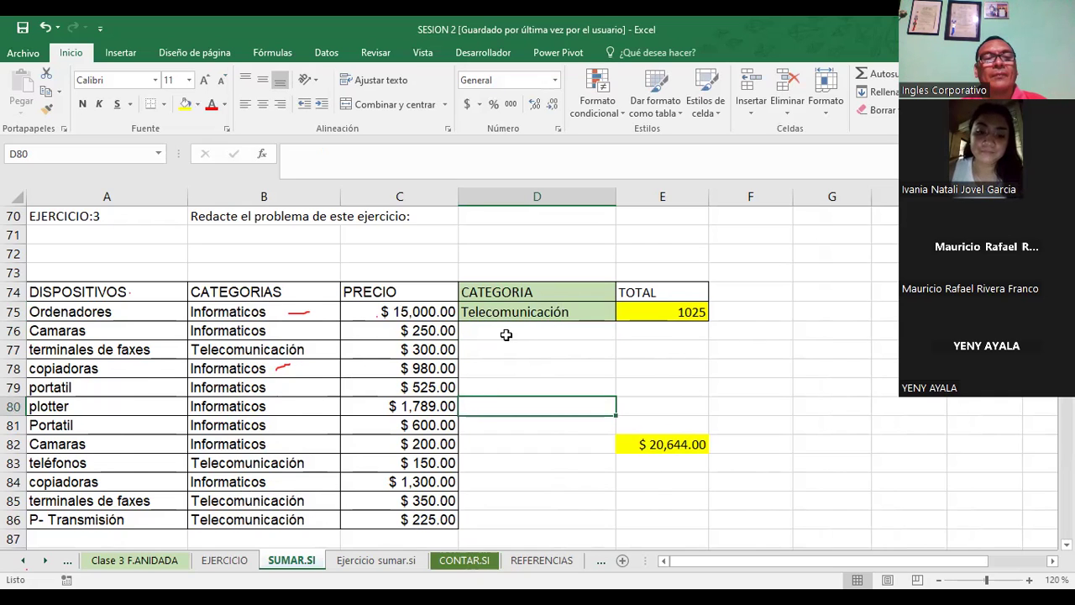
Give headers A94:C94 (ESTUDIANTE, ASIGNATURA, PFINAL) a yellow fill, larger font and centring
scroll(507, 334, down, 6)
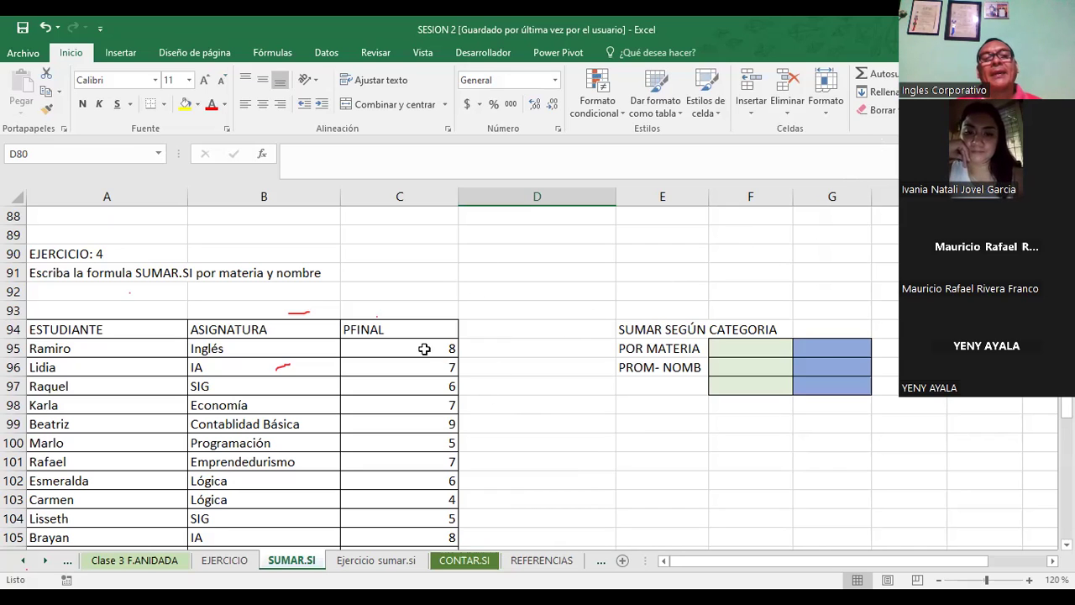
click(395, 353)
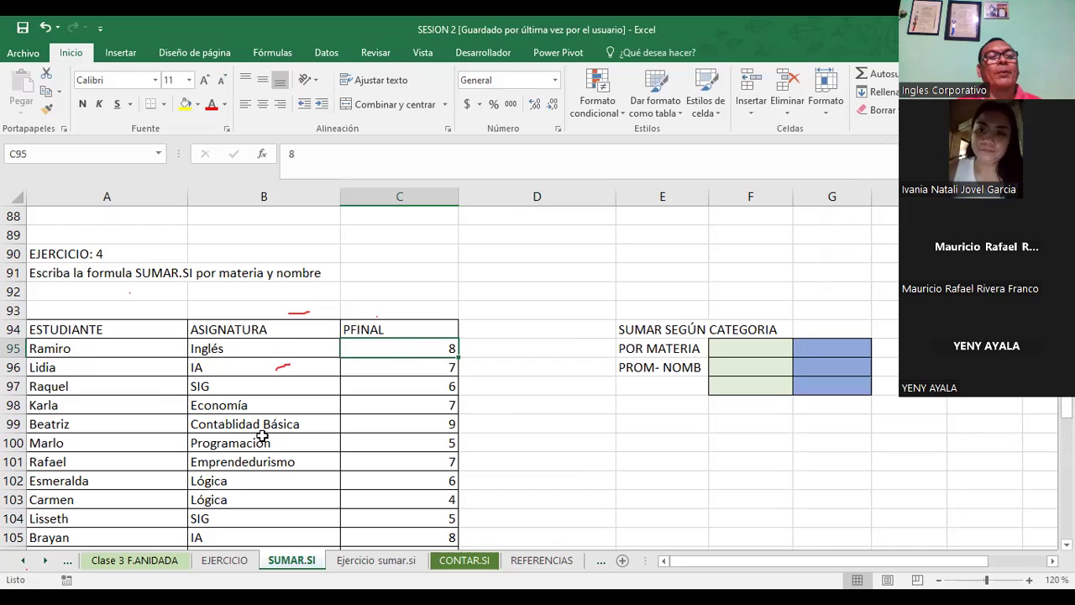
click(79, 326)
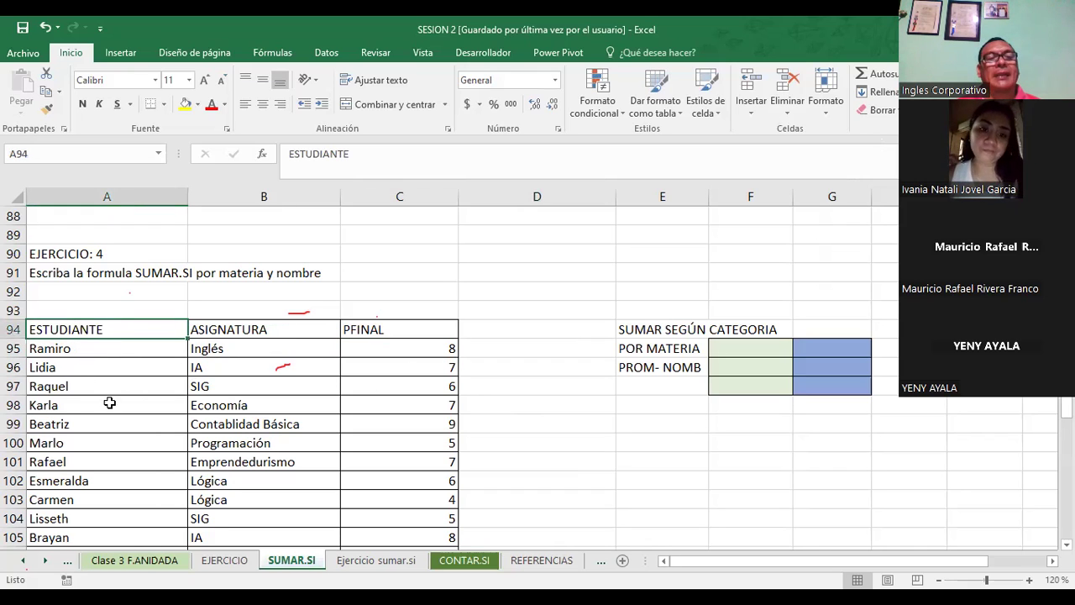
drag(48, 328, 370, 329)
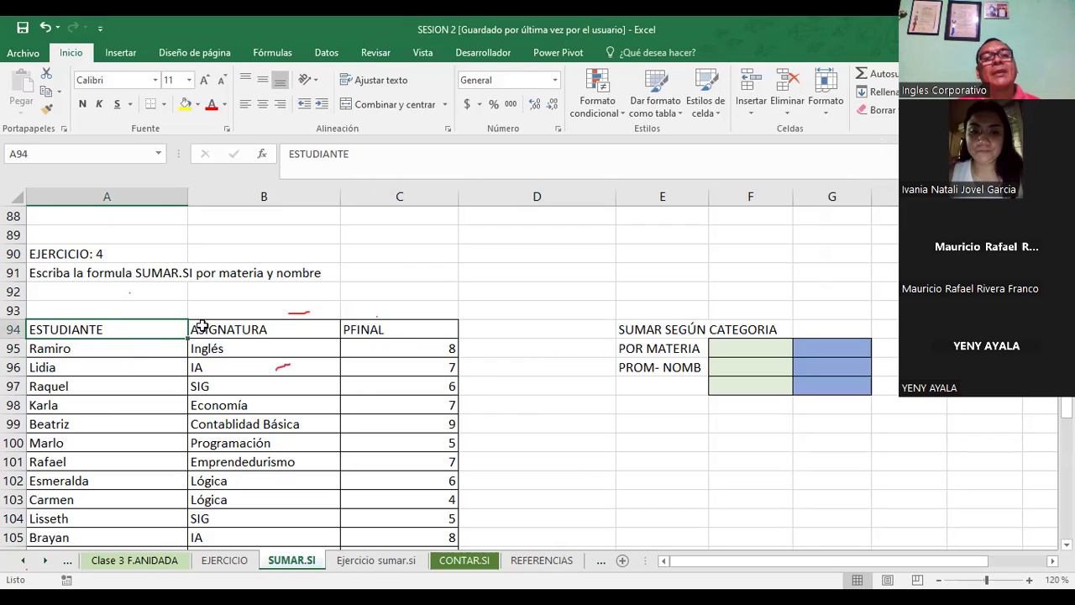
click(185, 103)
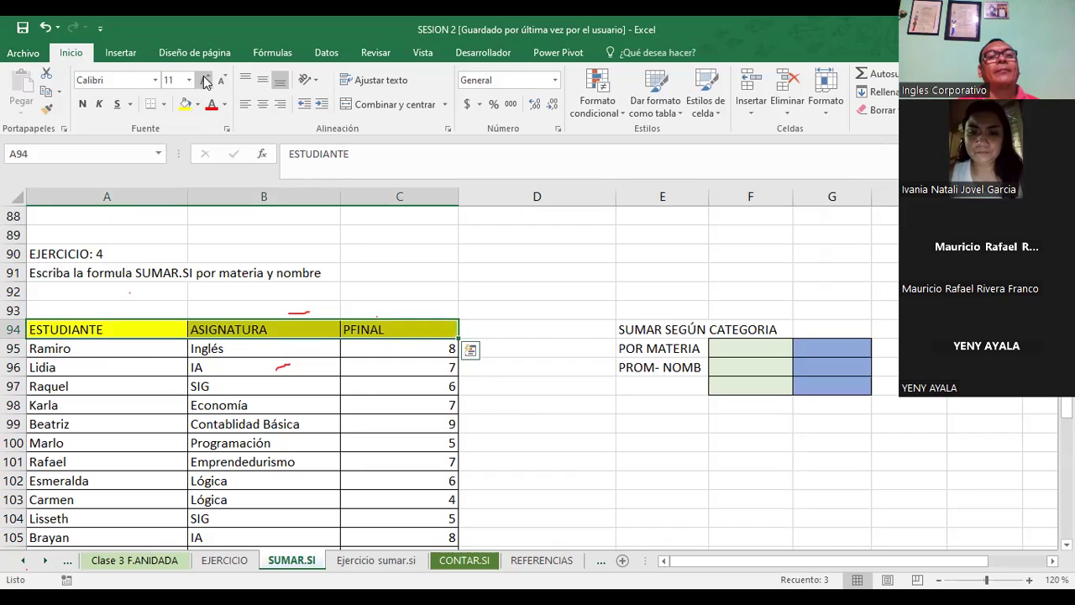
click(262, 104)
click(204, 80)
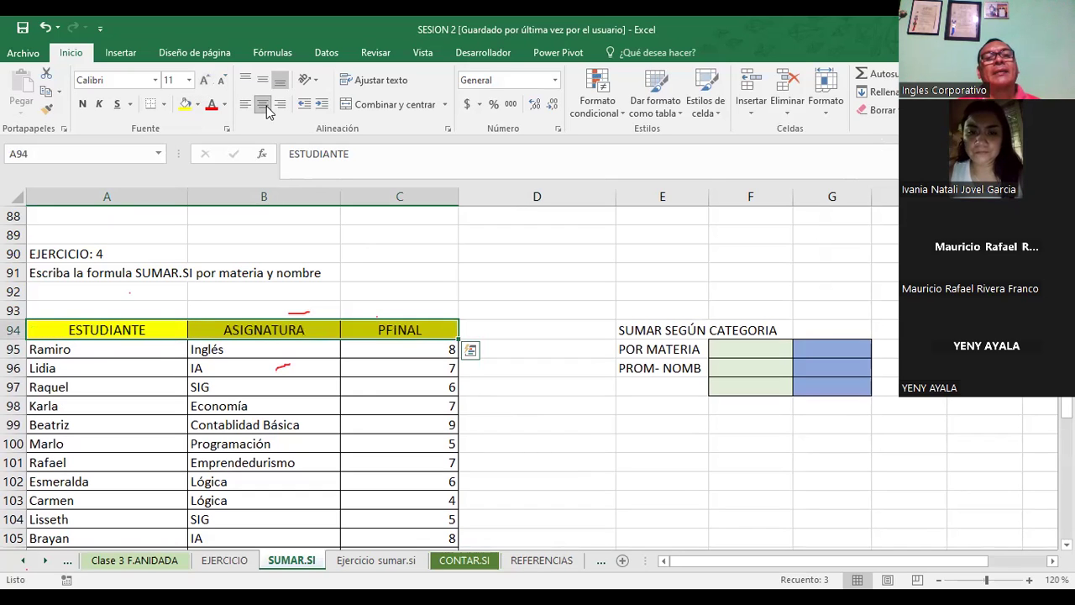
click(430, 287)
click(402, 329)
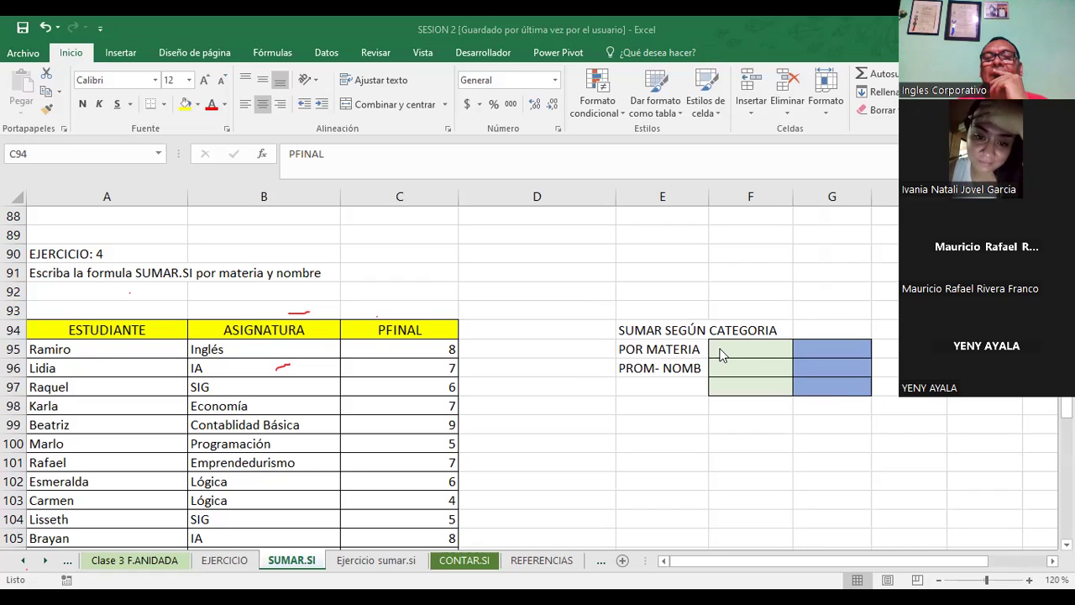
click(830, 349)
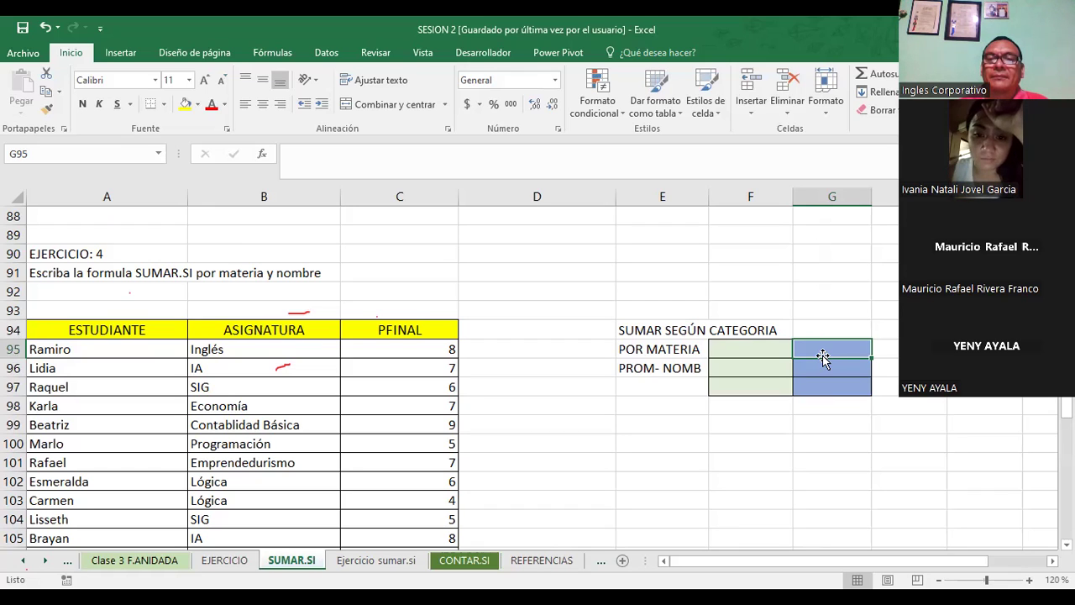
Write =SUMAR.SI(B95:B108;F95;C95:C108) in G95, picking each range and the criterion from the sheet
text(=)
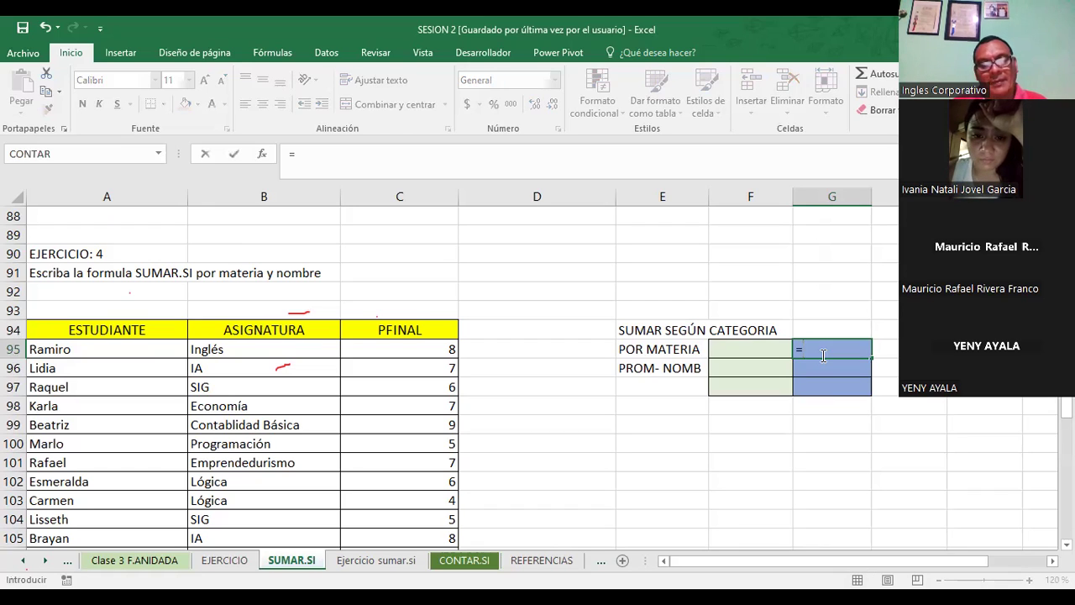
text(sumar.si)
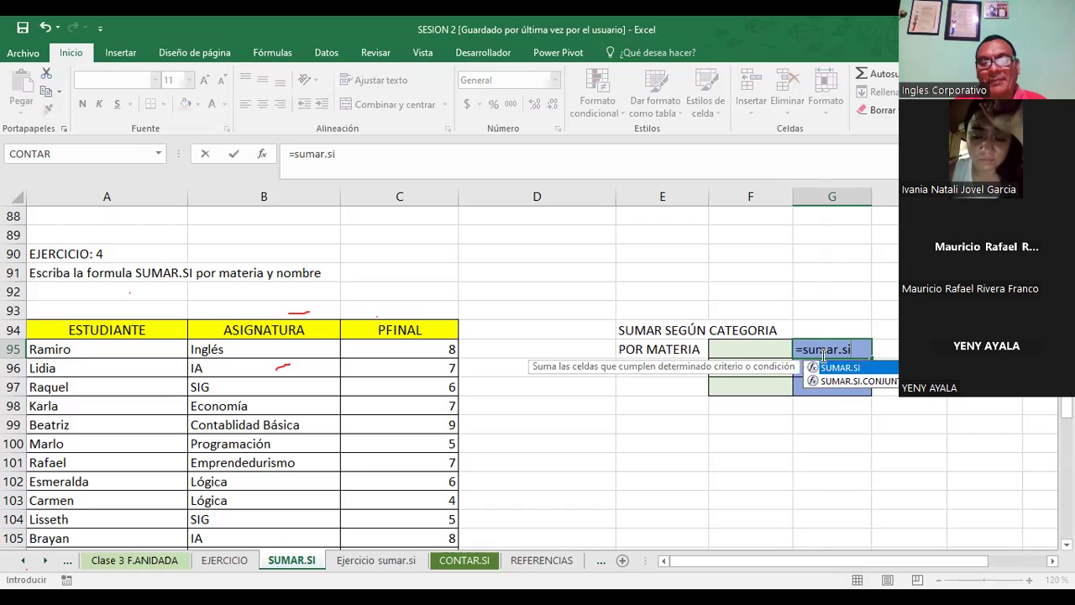
text(()
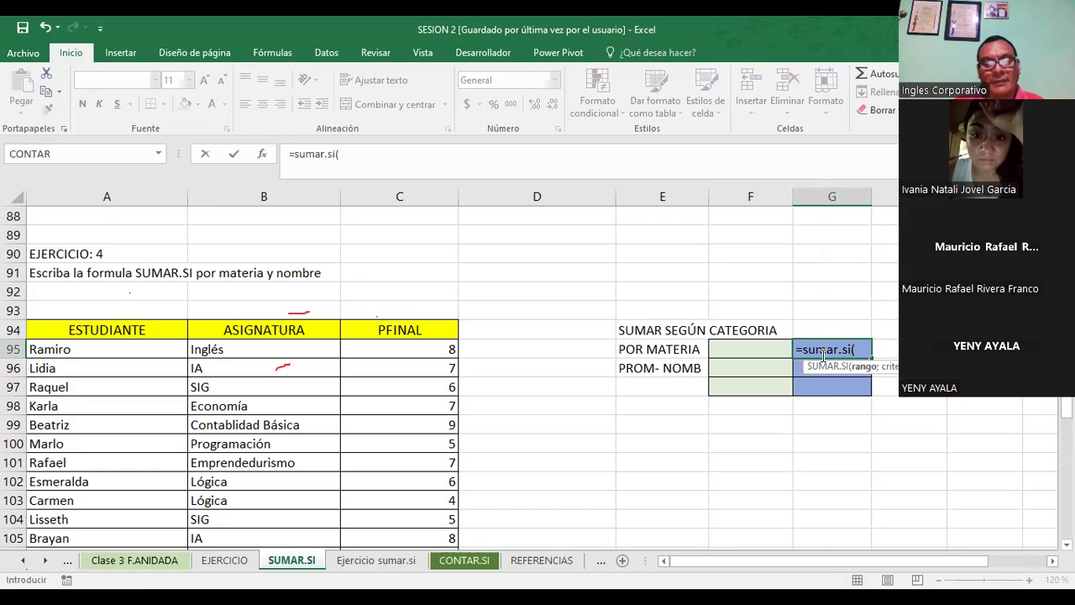
key(BackSpace)
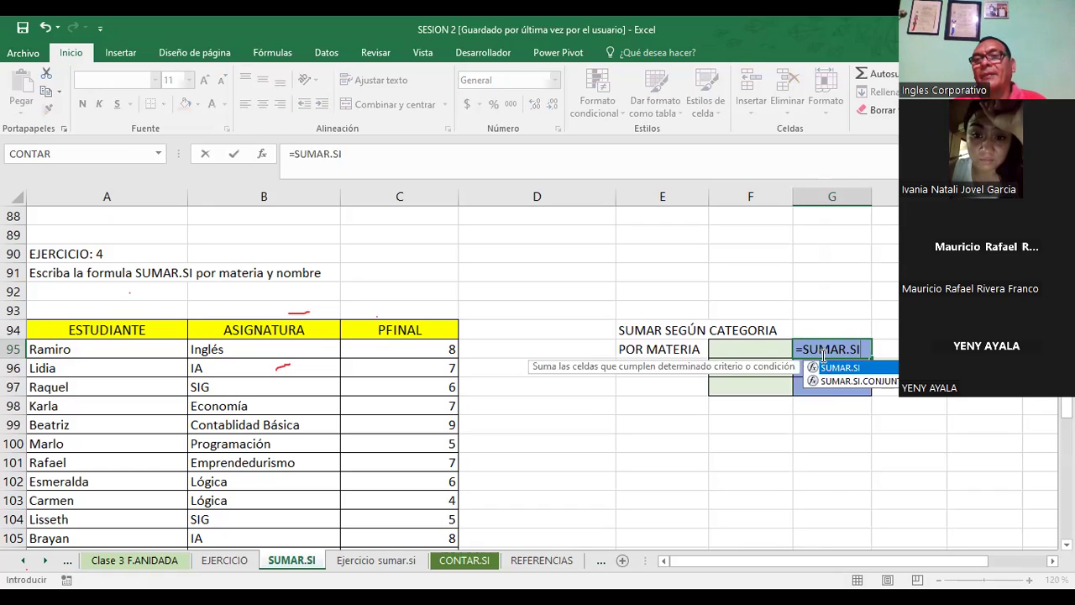
double_click(840, 367)
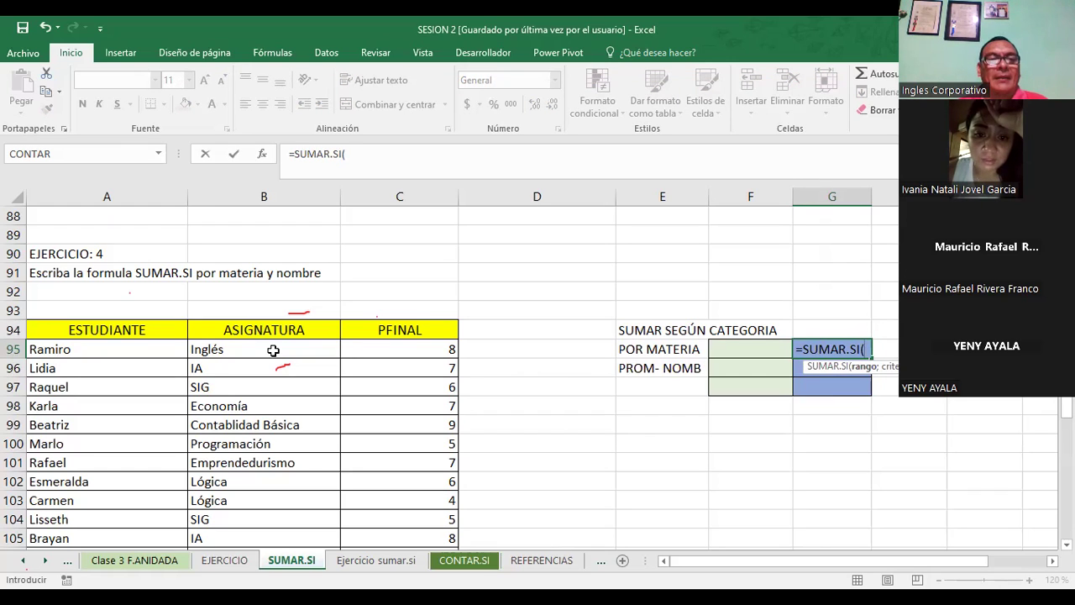
click(273, 350)
drag(273, 350, 251, 500)
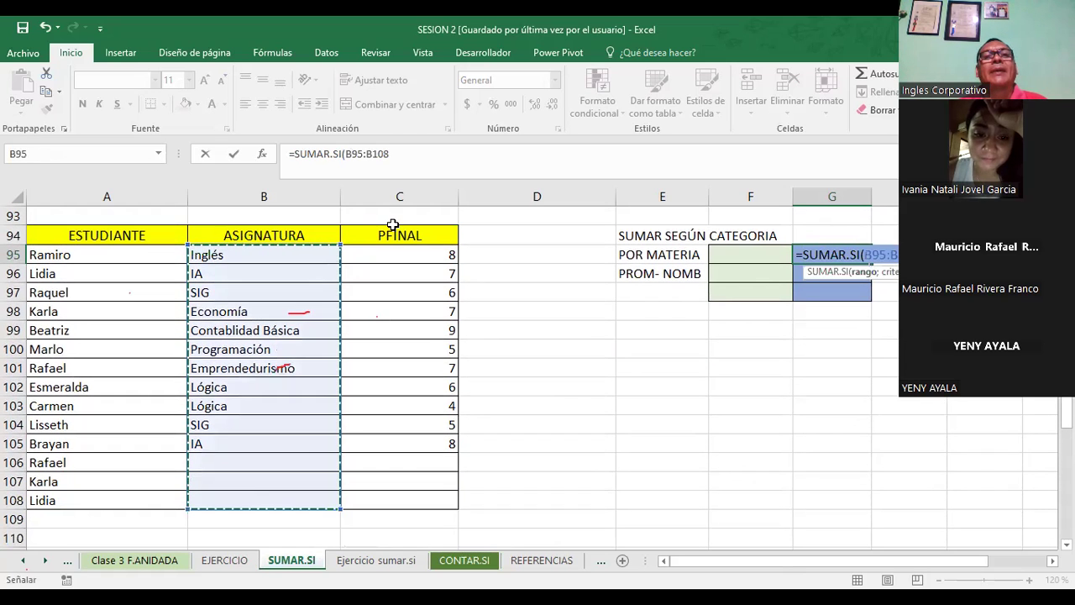
click(401, 156)
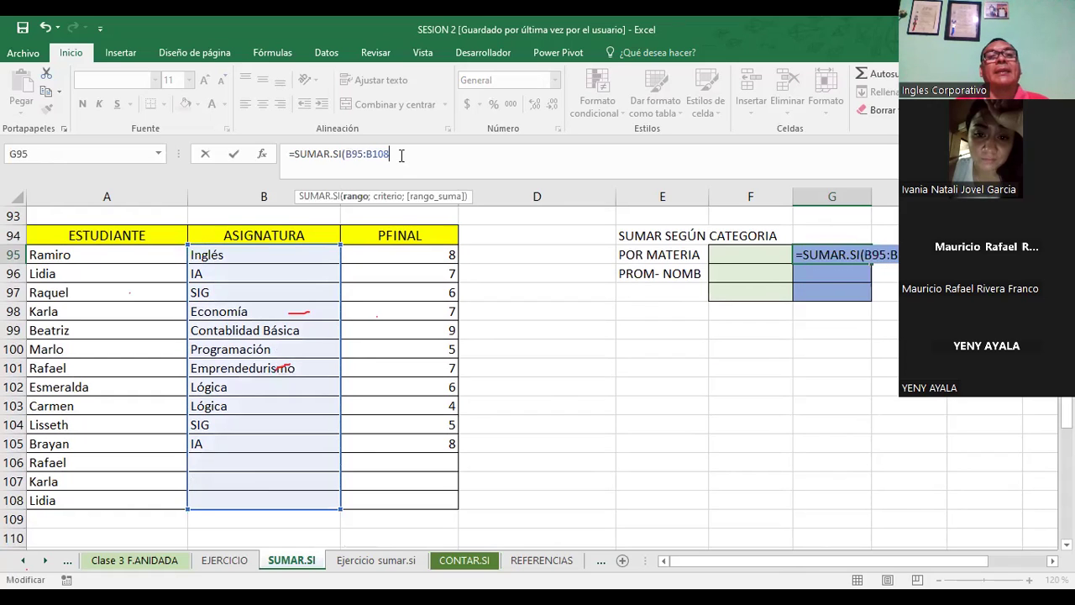
text(;)
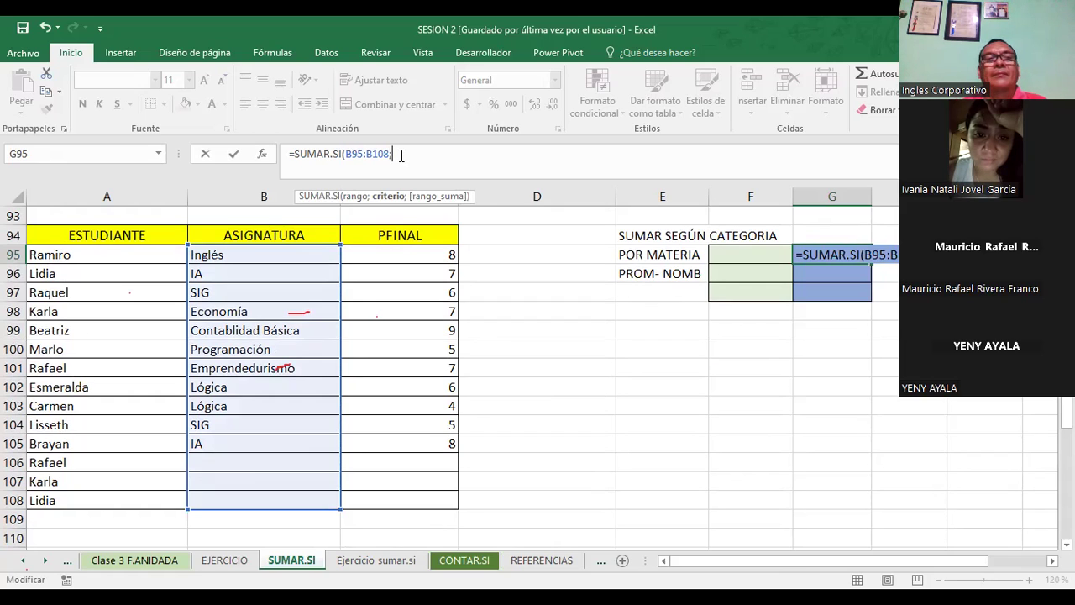
click(745, 255)
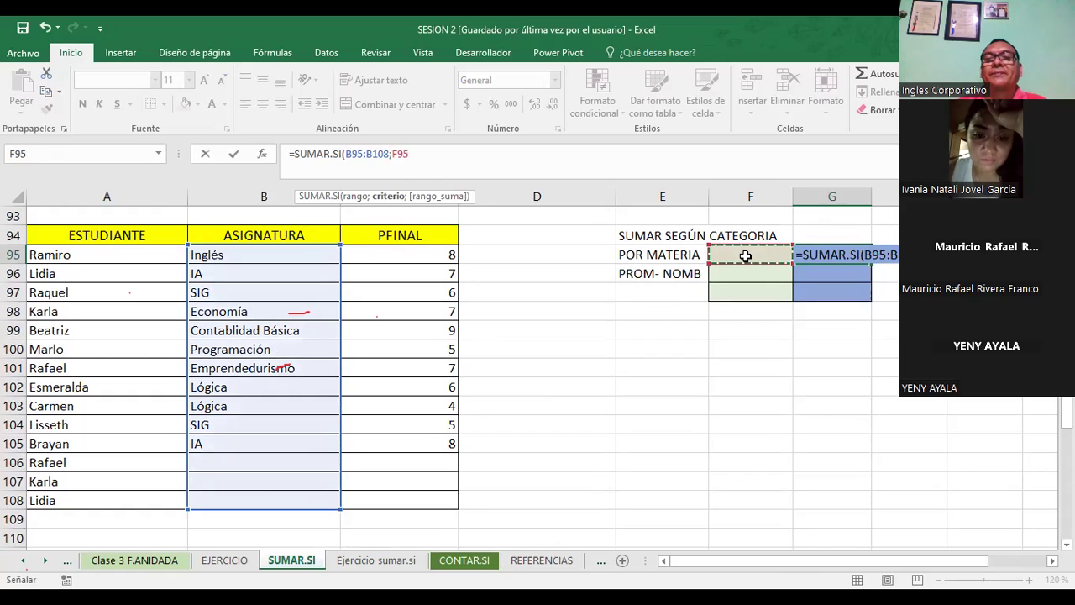
text(;)
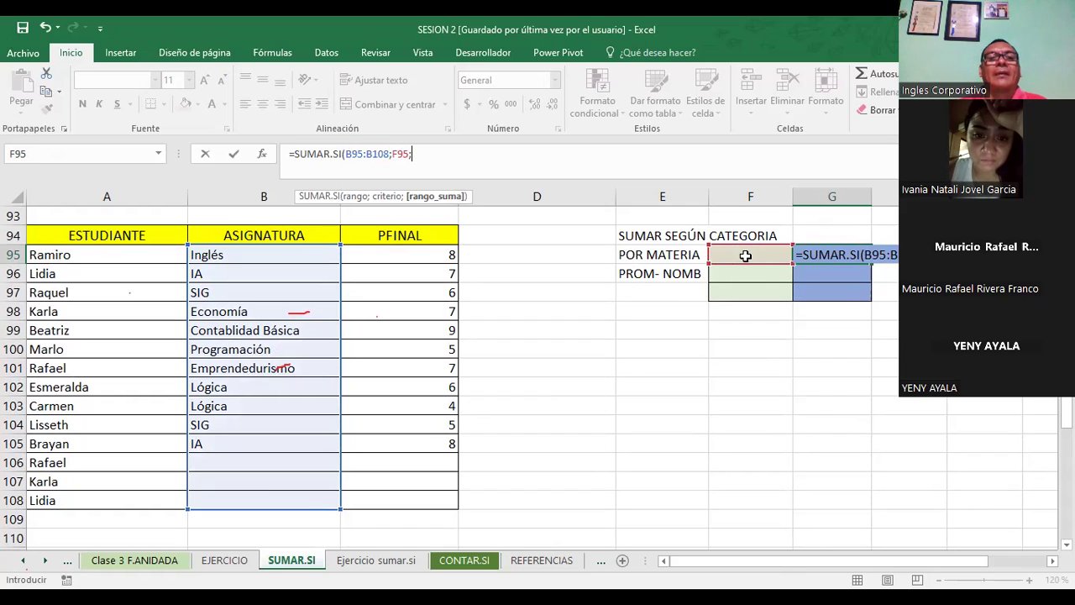
click(412, 257)
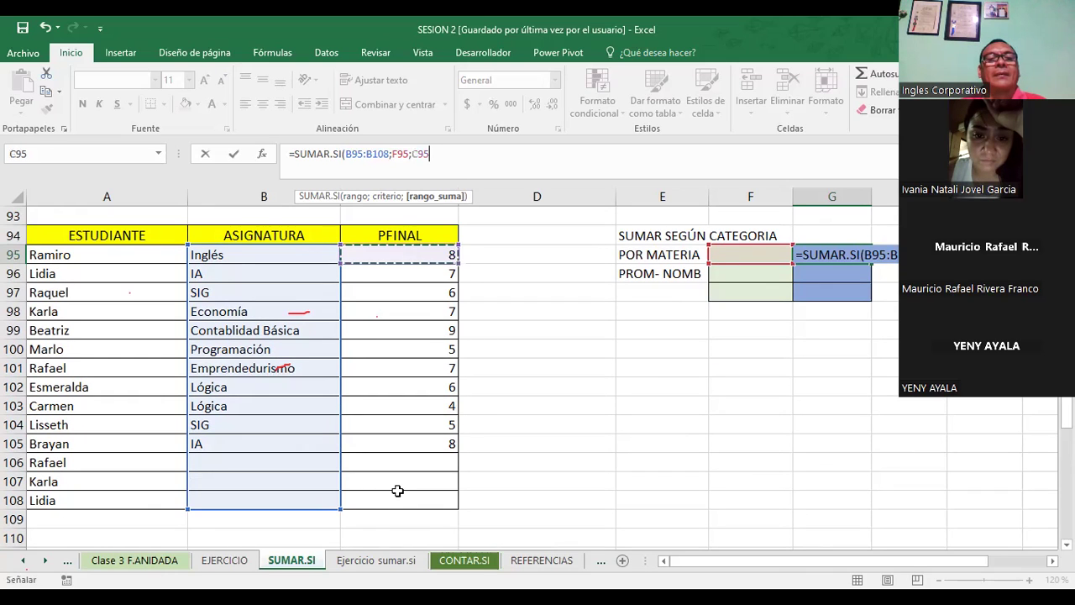
drag(412, 257, 396, 508)
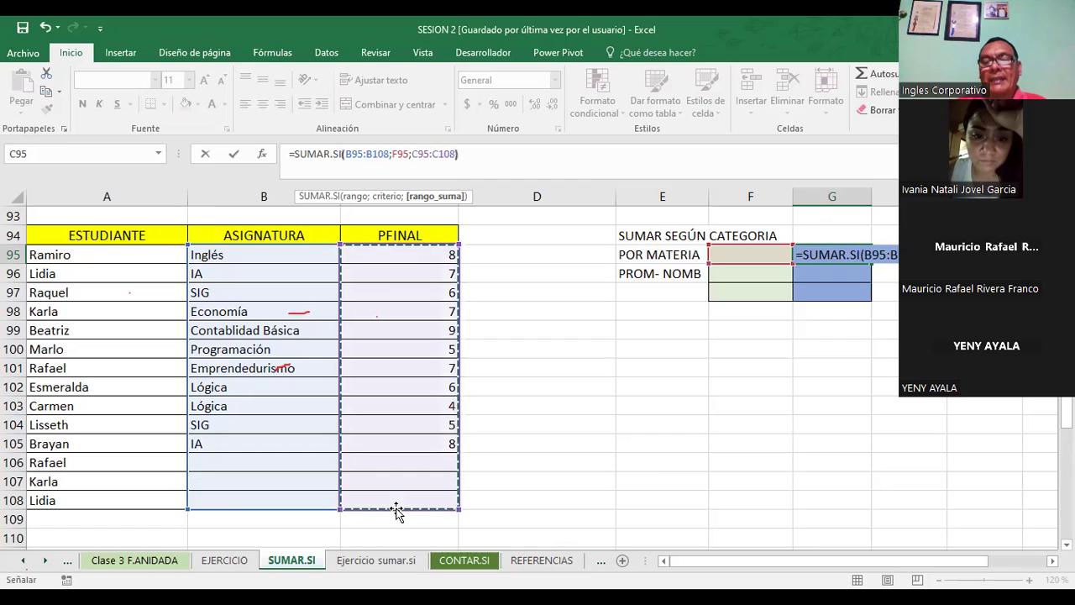
Commit the G95 formula and review the subjects listed in B95:B97
key(Return)
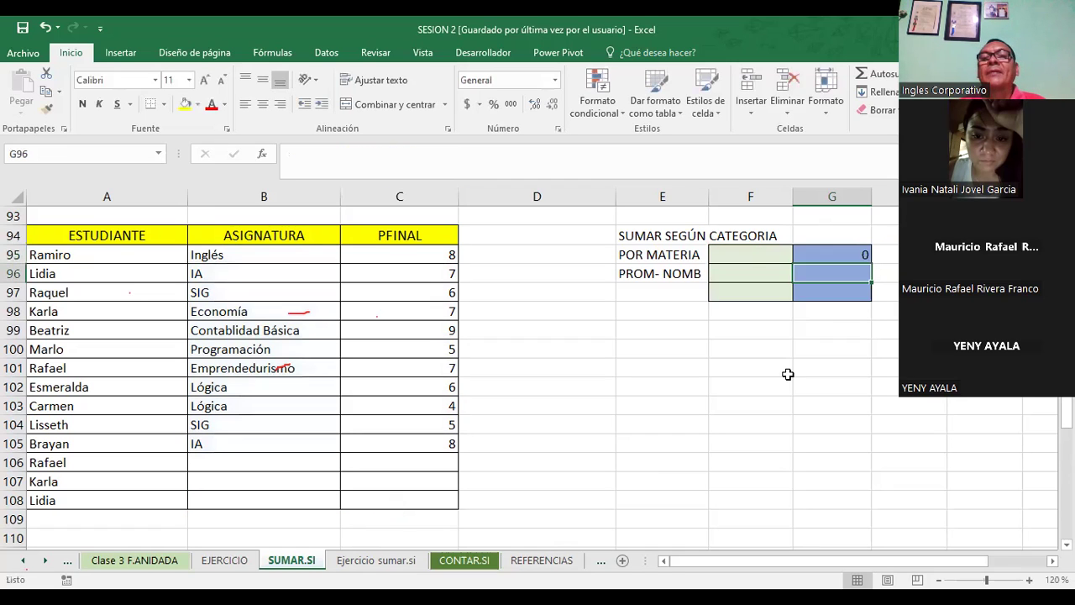
click(745, 254)
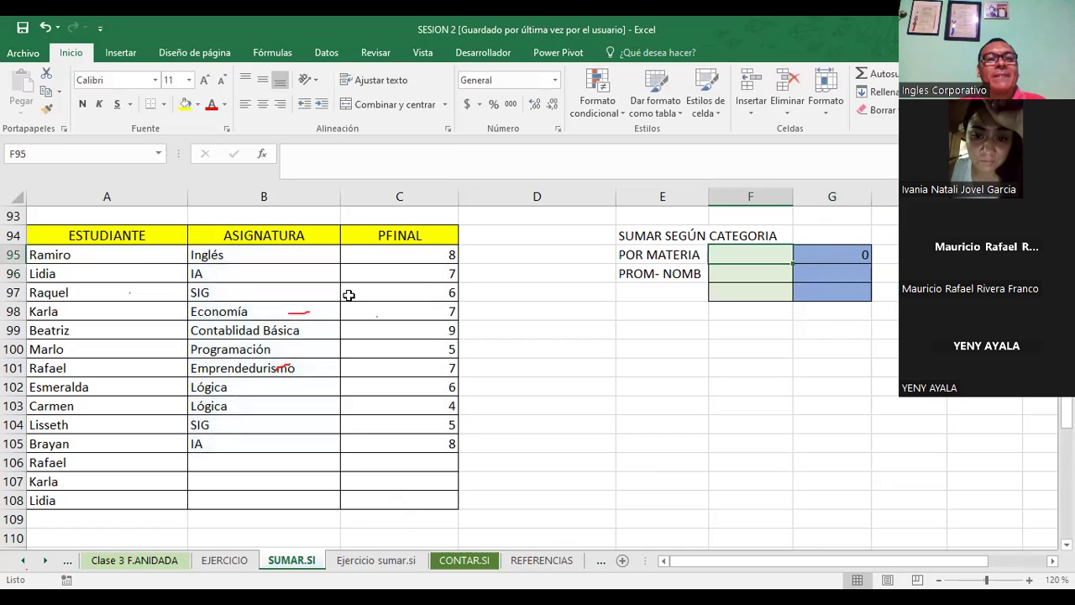
click(224, 257)
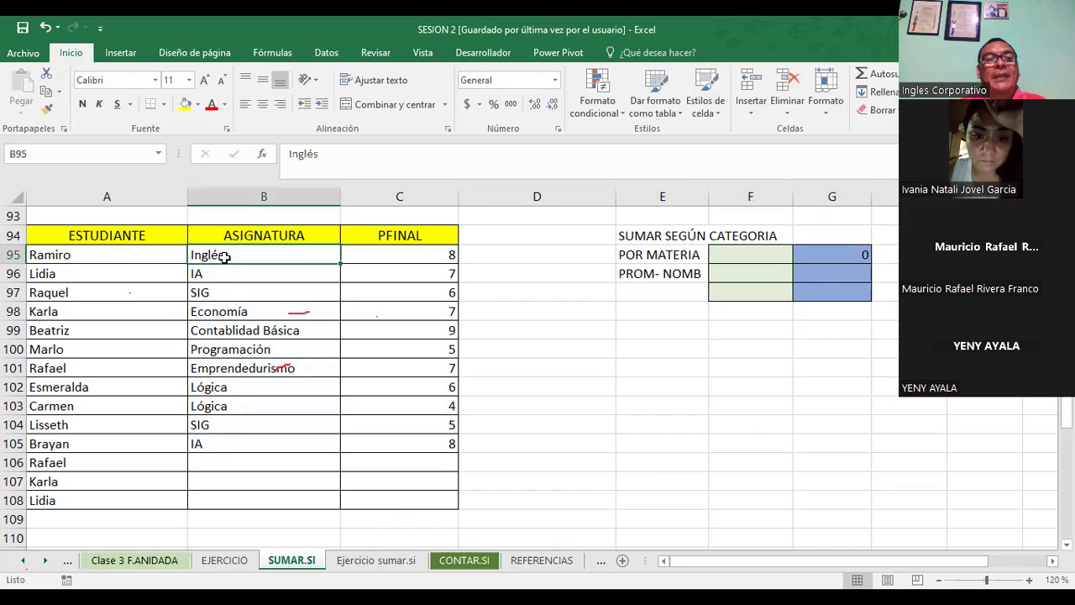
click(222, 280)
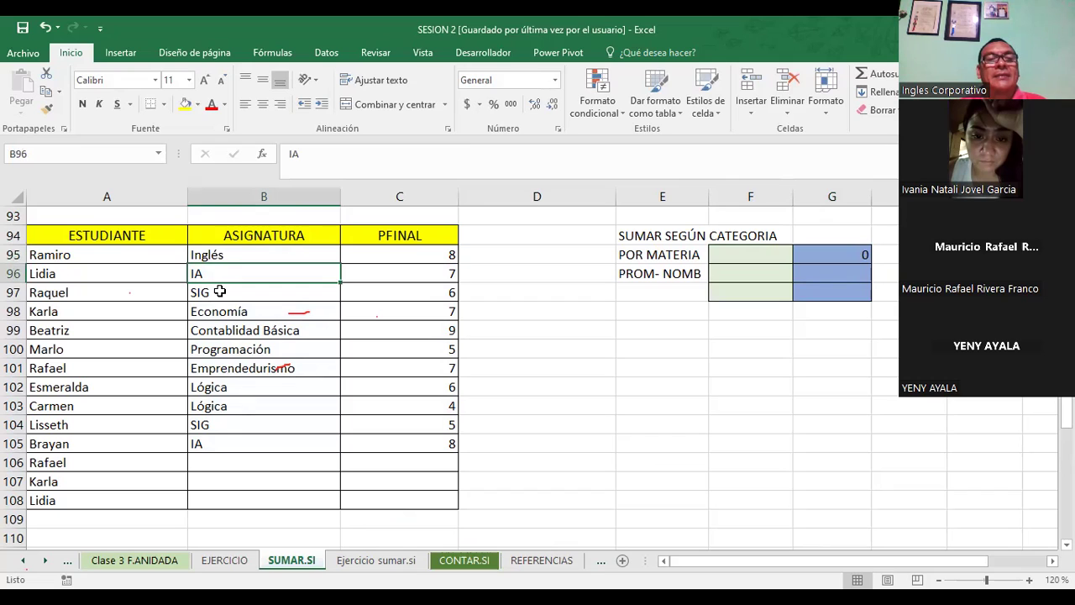
click(219, 291)
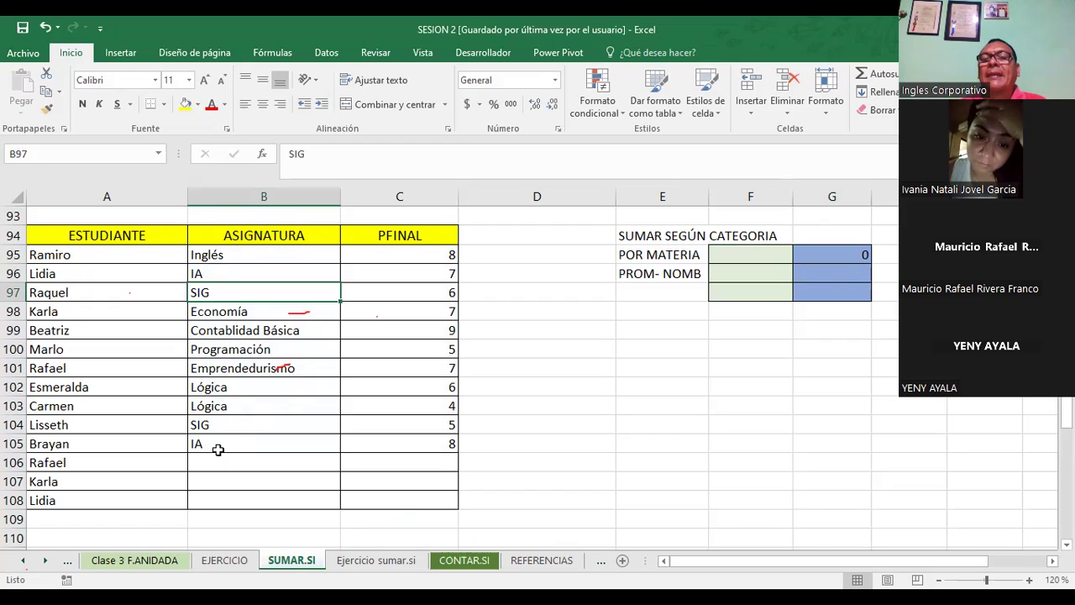
Enter IA as the subject in F95 and verify the 15 against scores 7 and 8
click(755, 255)
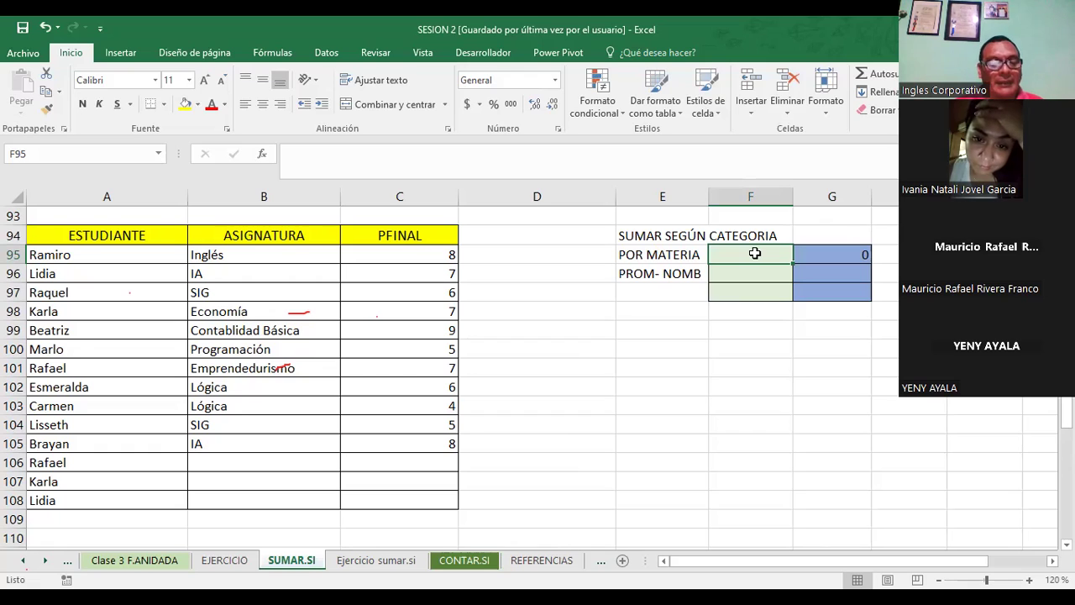
text(IA)
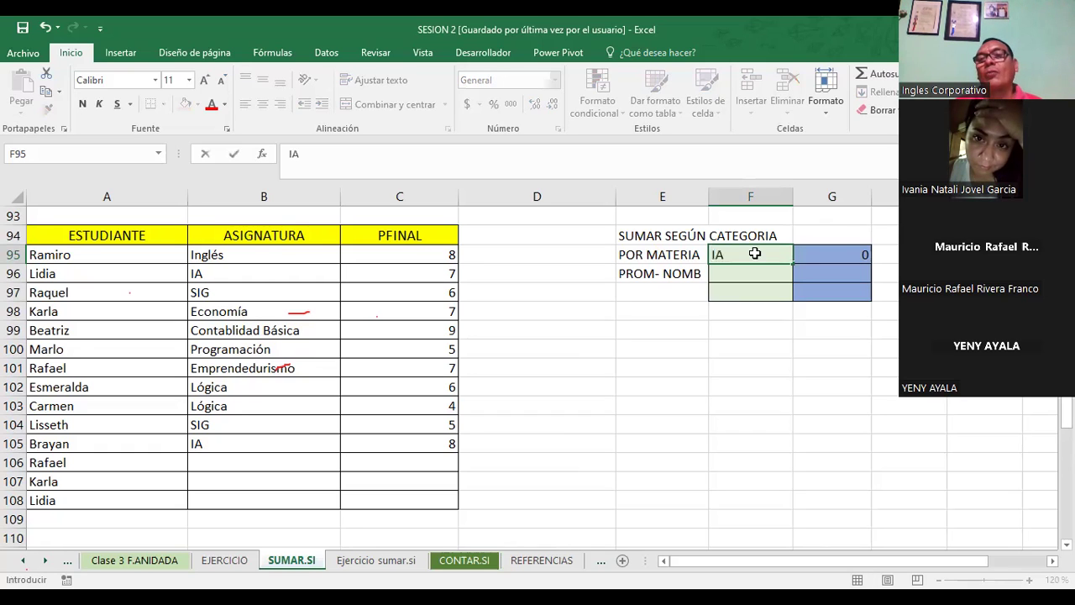
key(Return)
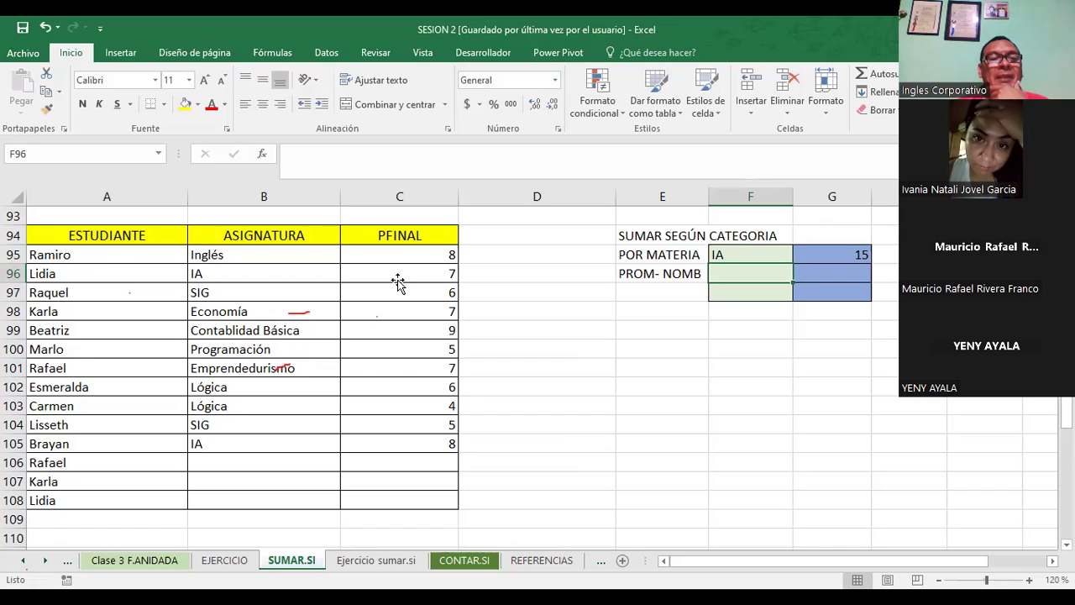
click(398, 283)
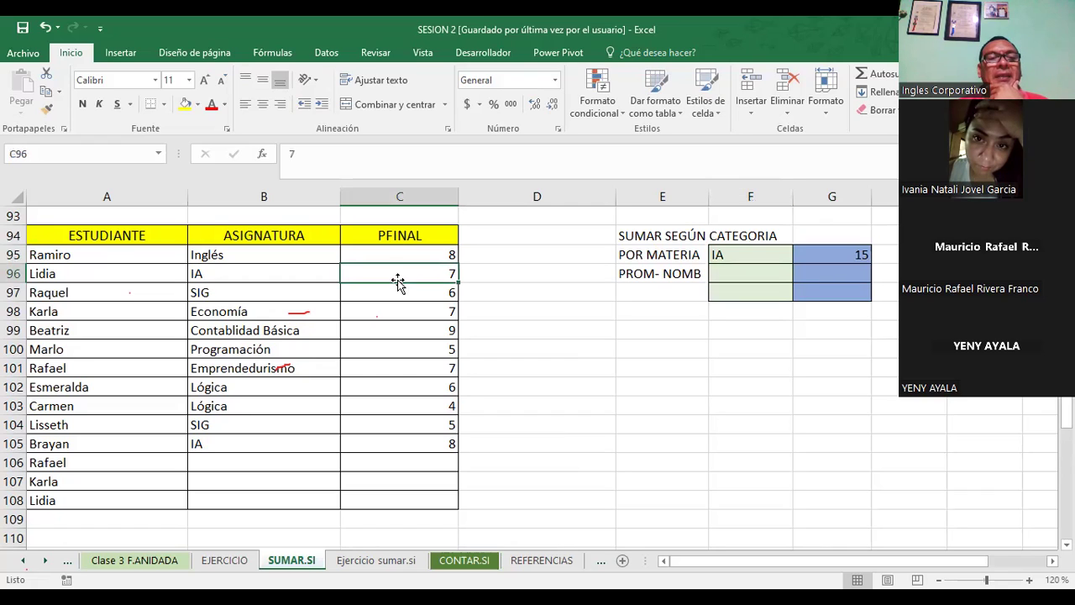
click(408, 442)
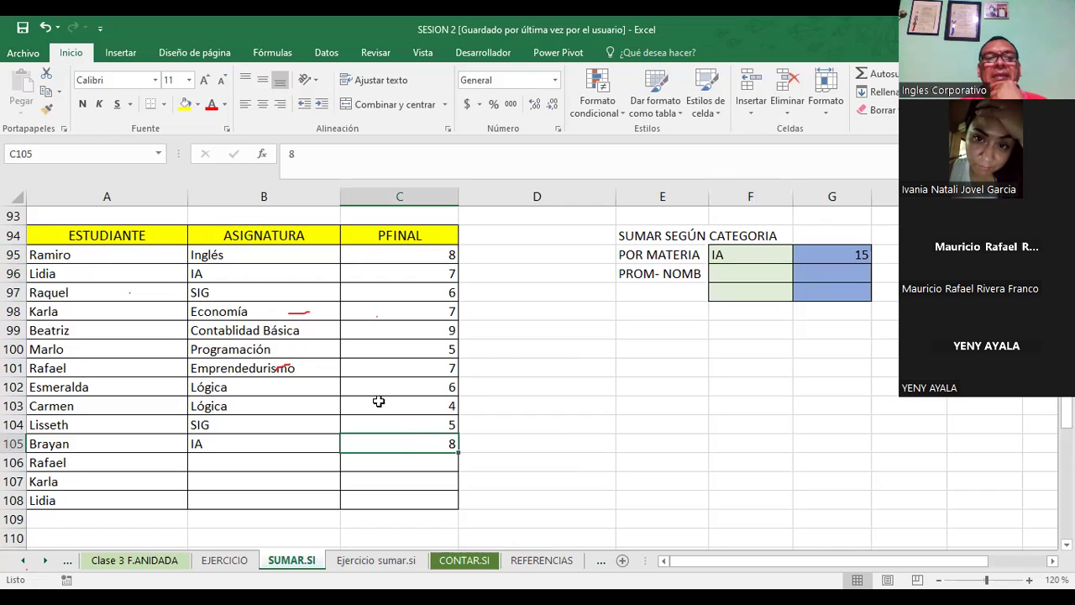
click(746, 262)
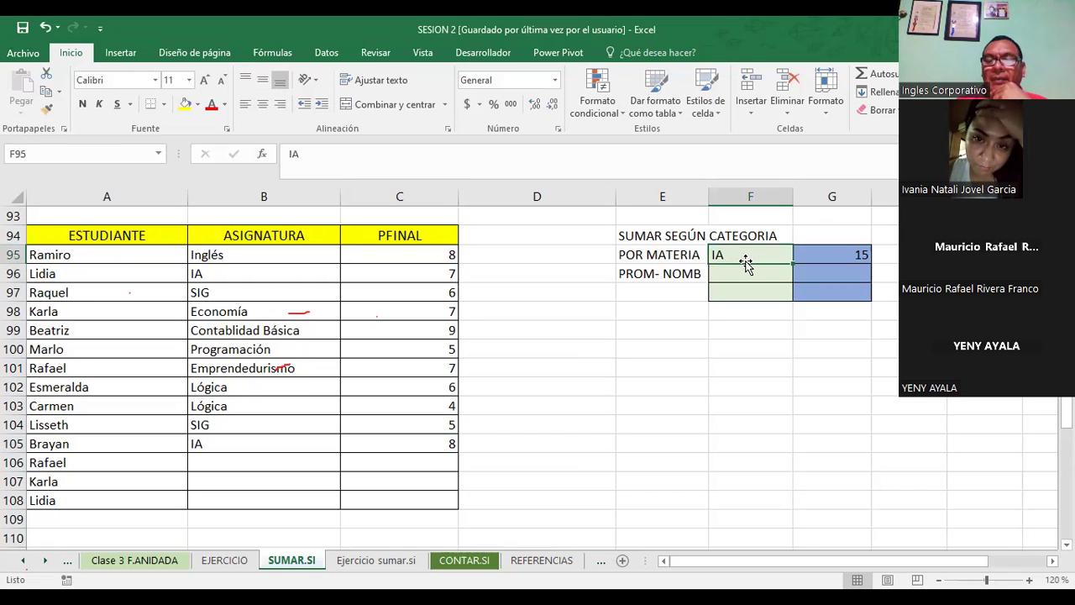
Empty F95 so G95 drops to 0, then browse the Revisar, Desarrollador and Datos tabs
key(Delete)
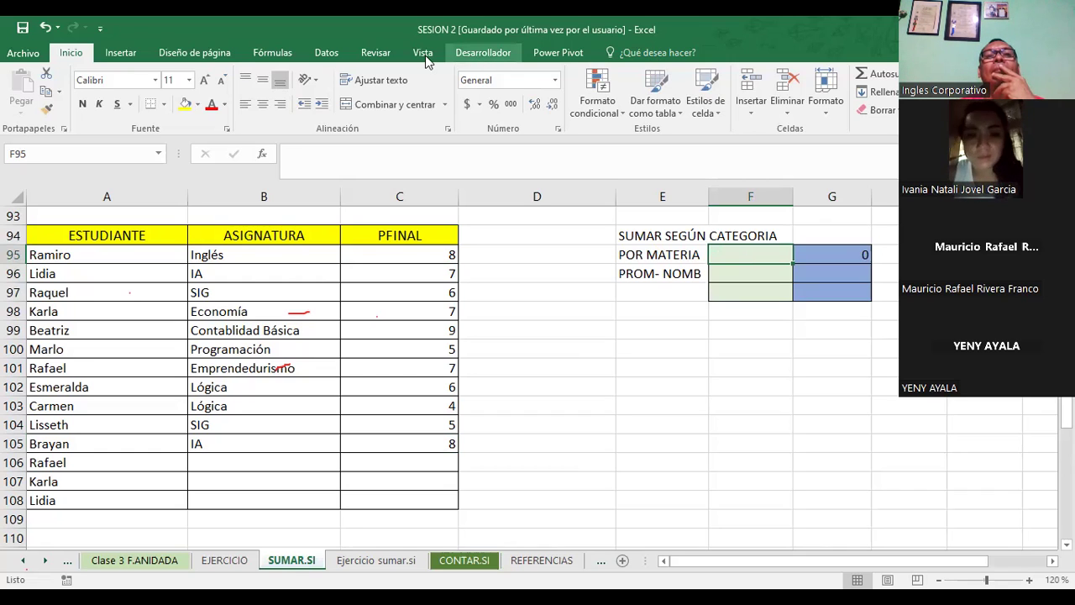
click(377, 53)
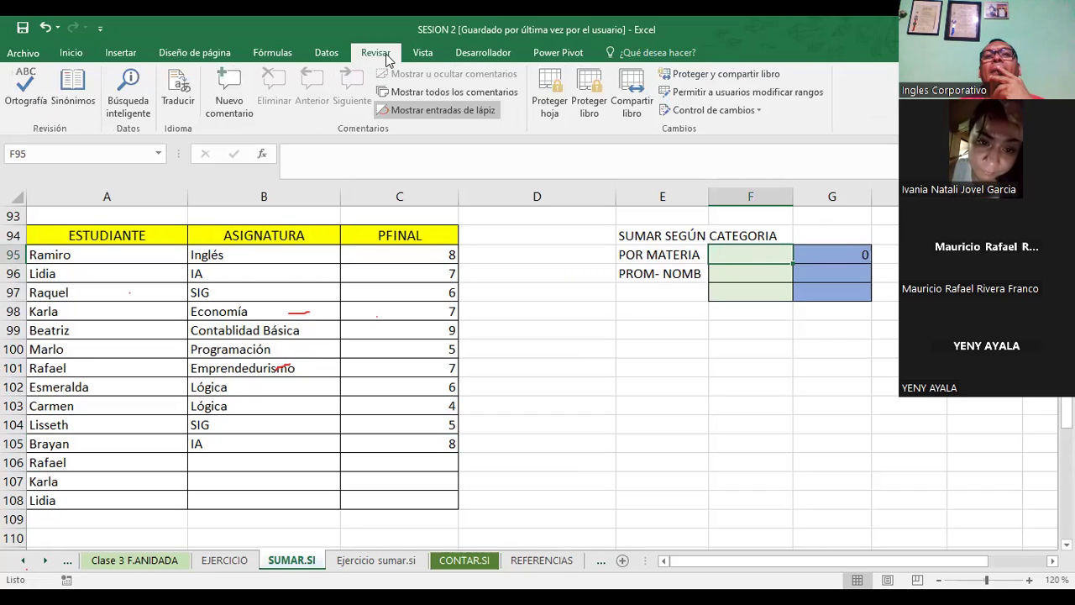
click(478, 52)
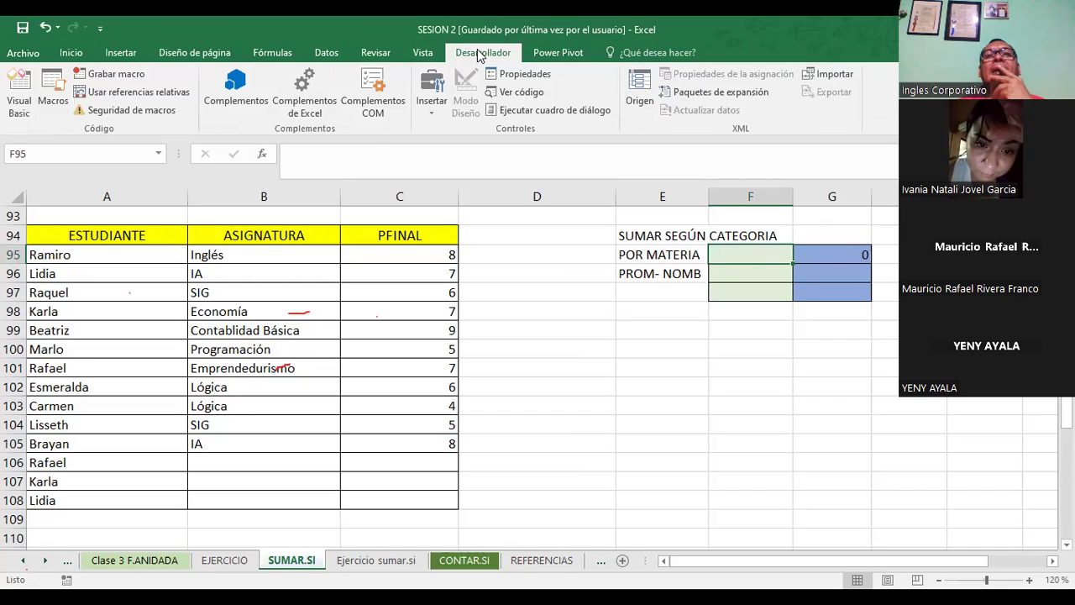
click(327, 52)
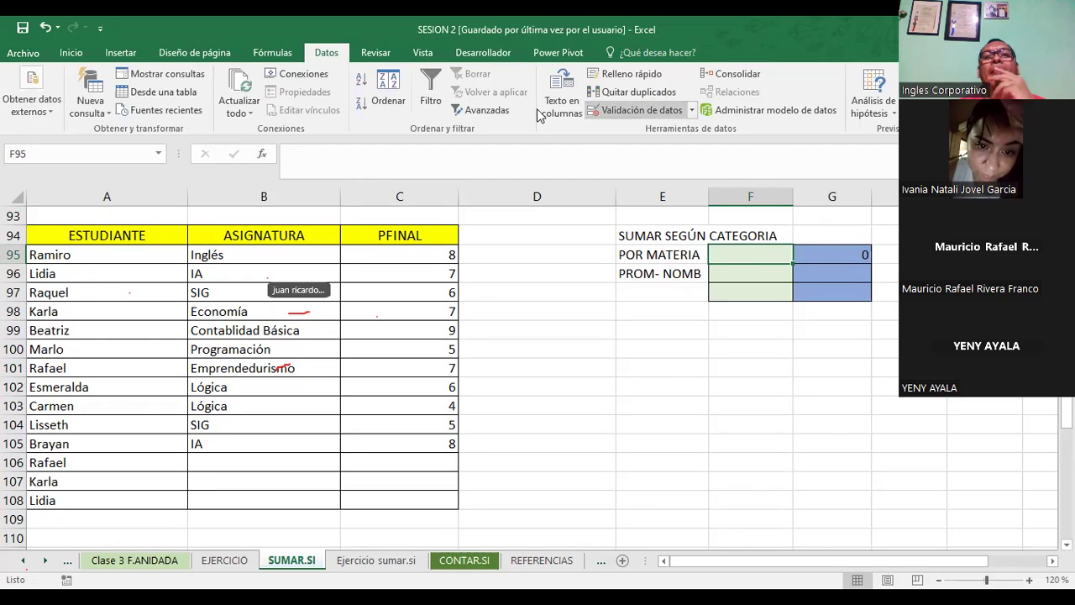
Try Rastrear dependientes on the Fórmulas tab and dismiss its warning
click(272, 54)
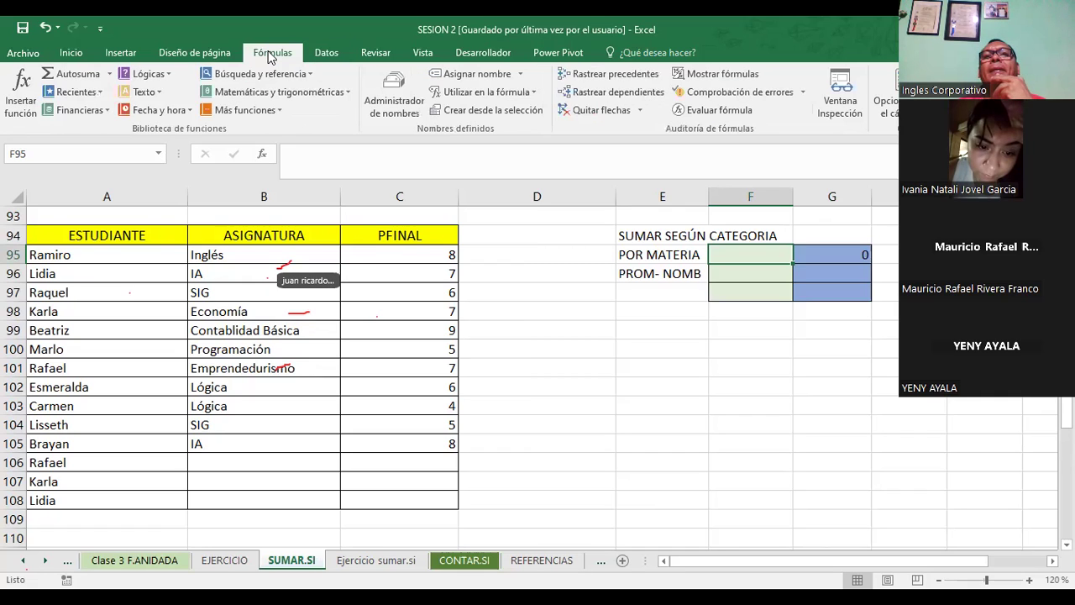
click(650, 92)
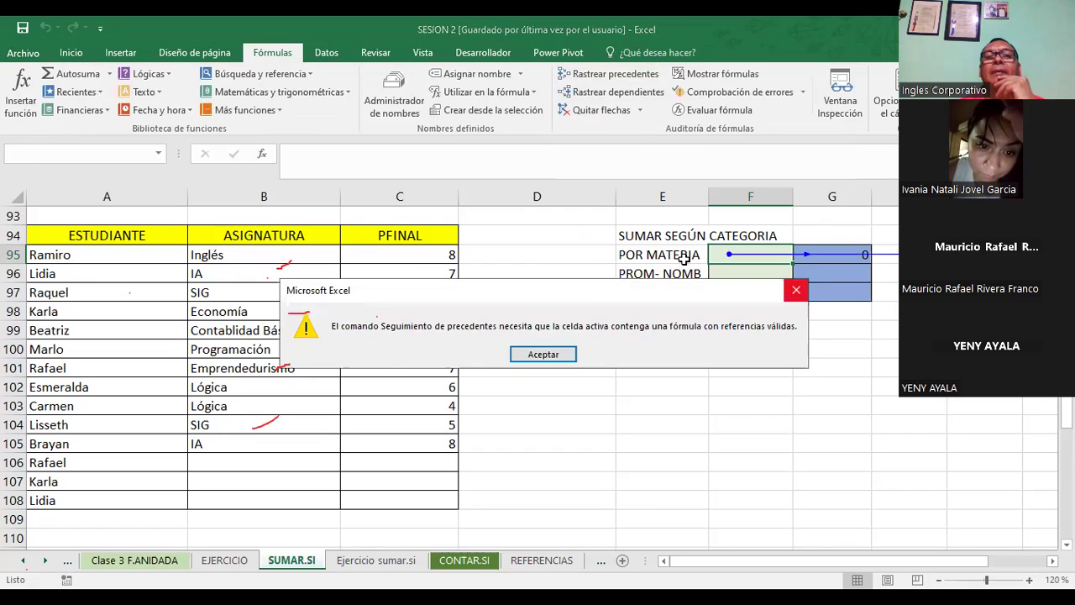
key(Return)
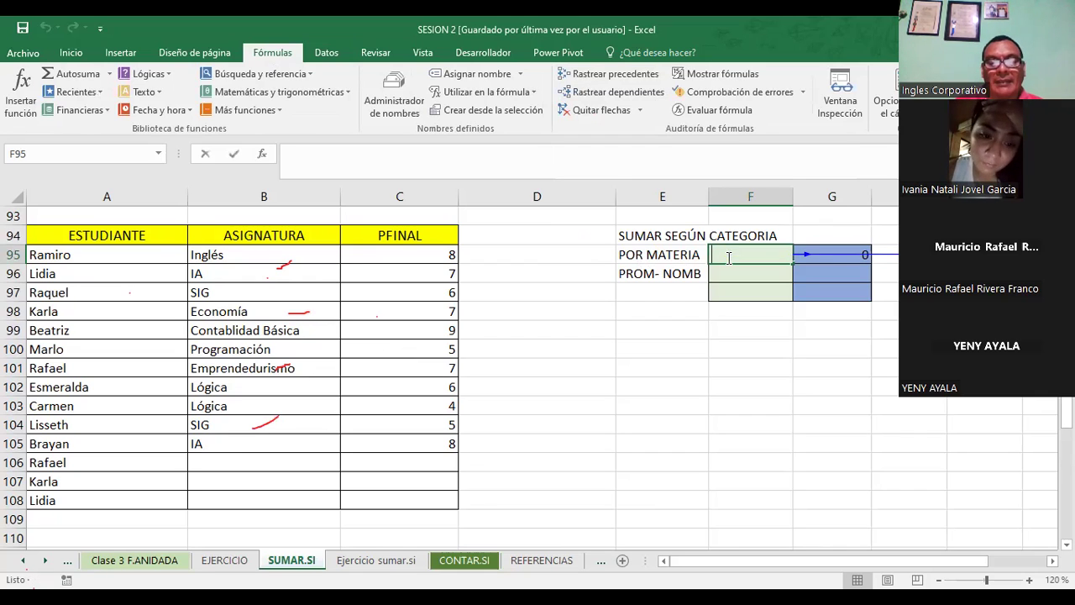
Enter Lógica in F95 so G95 shows 10, then try Rastrear precedentes
text(Lógi)
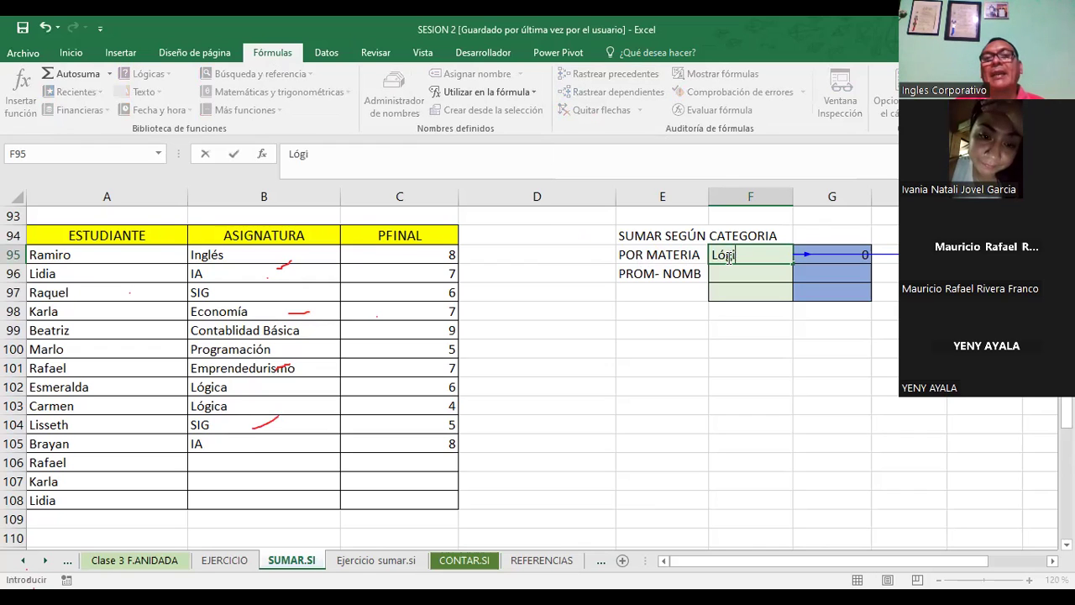
text(ca)
key(Return)
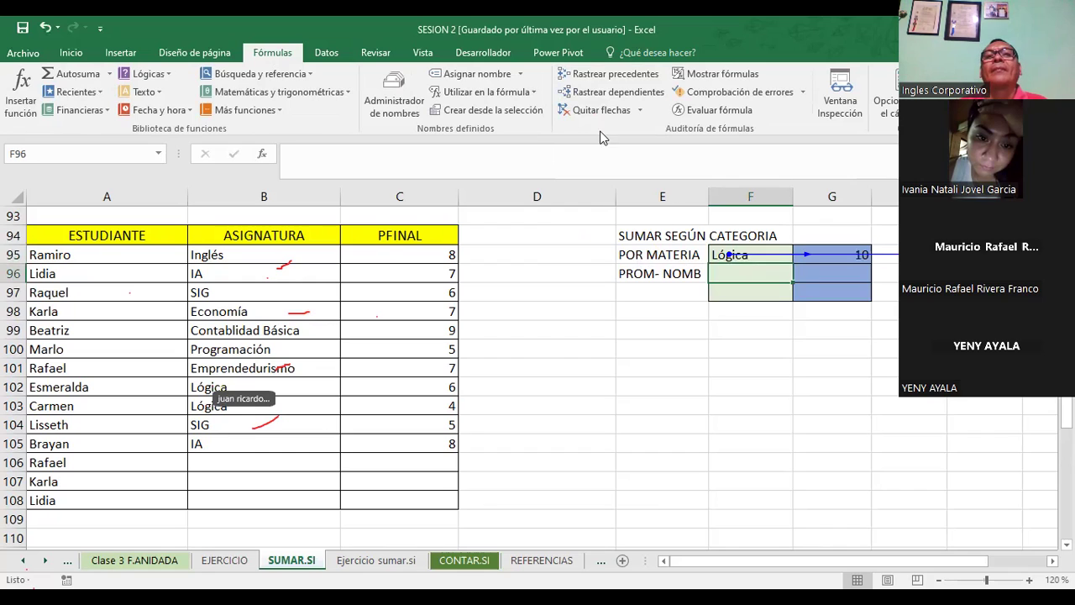
click(614, 73)
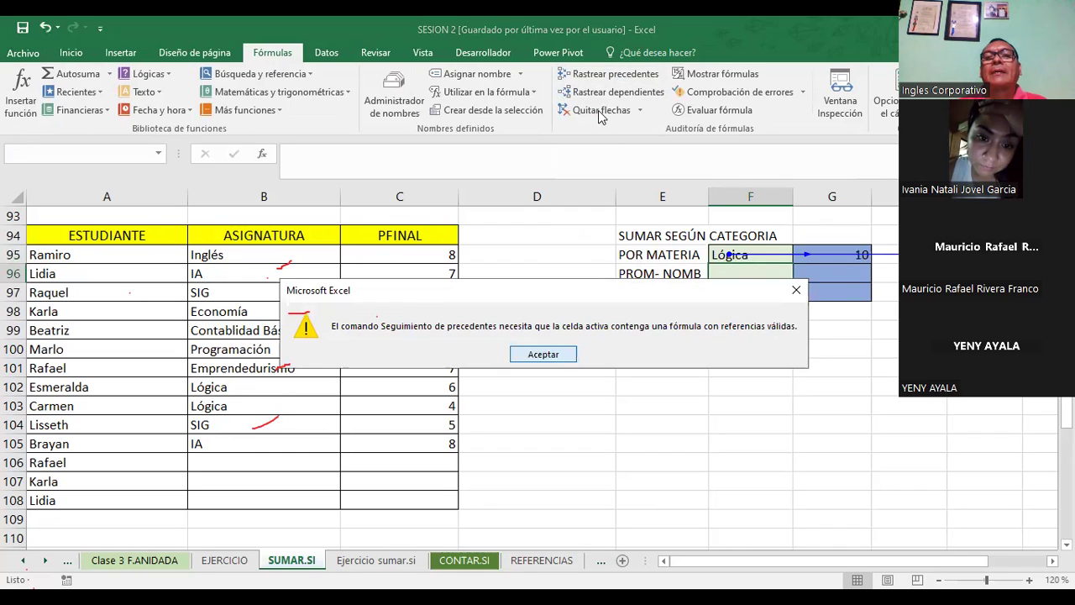
key(Return)
click(662, 386)
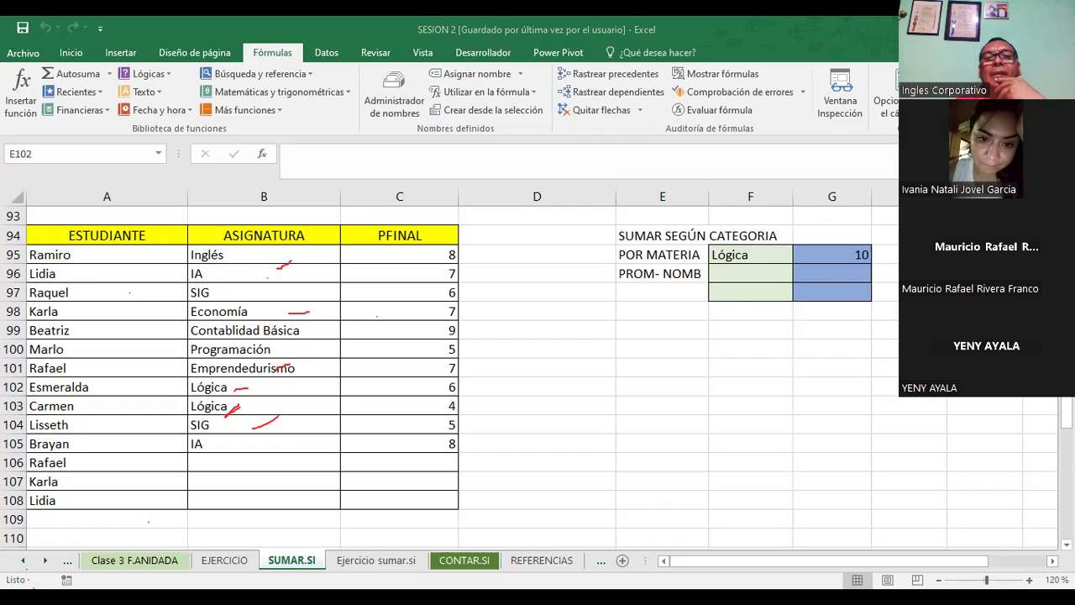
Copy the SUMAR.SI formula from G95 into G96 and open it for editing
click(734, 270)
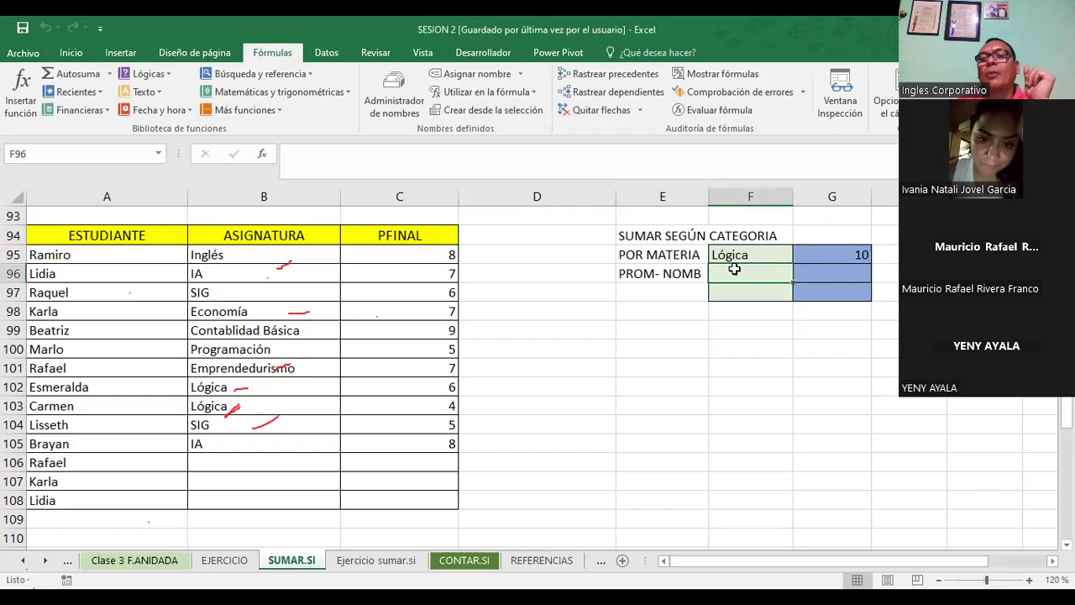
click(851, 257)
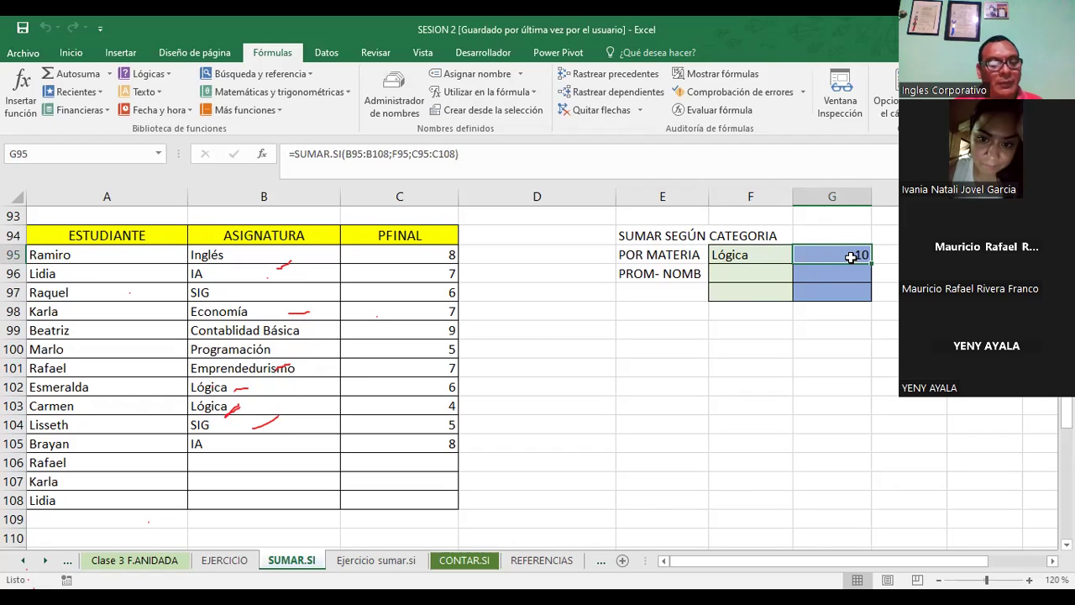
key(ctrl+c)
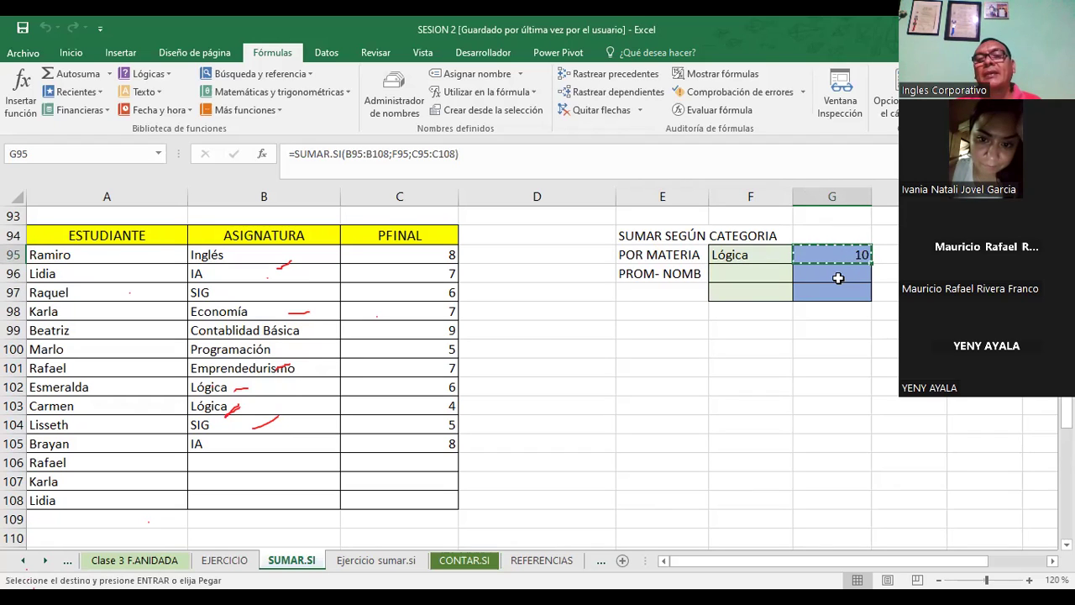
click(837, 278)
key(ctrl+v)
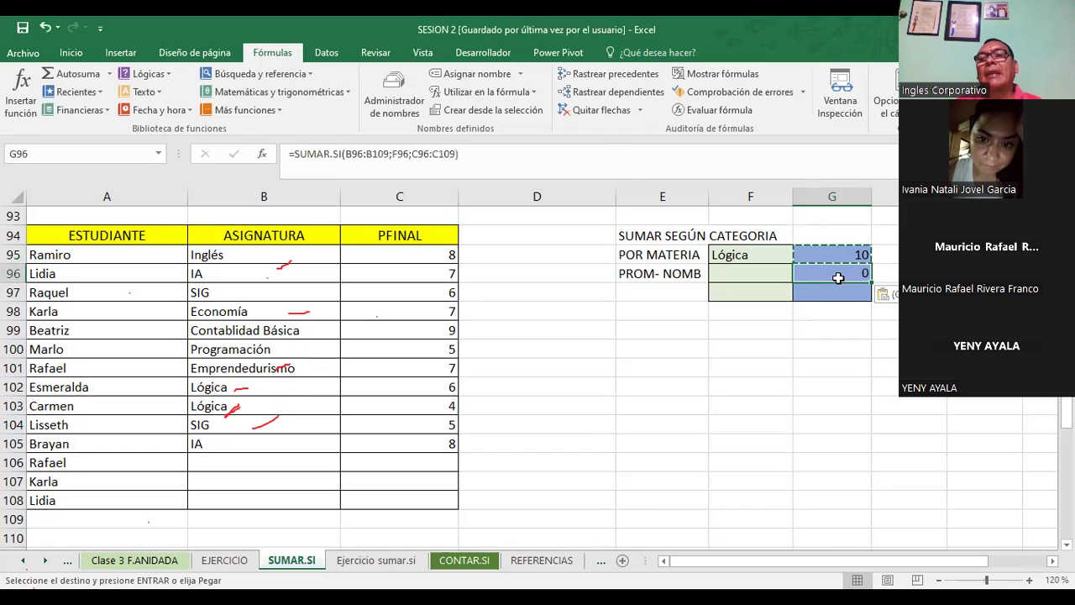
key(Escape)
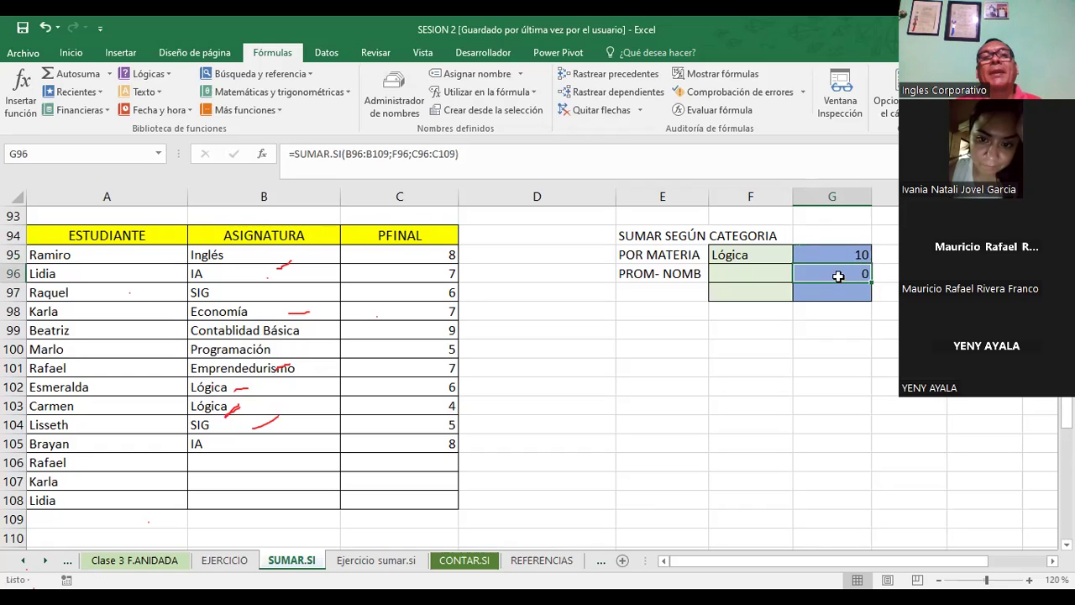
click(407, 155)
click(407, 154)
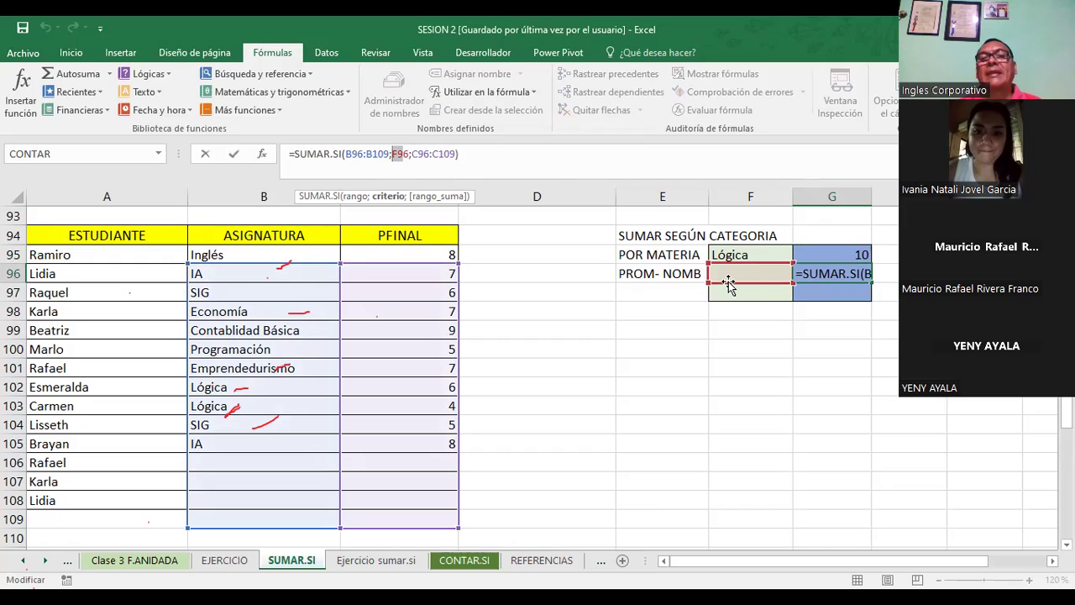
Enter the G96 formula and type a student's name as the criterion in F96
click(738, 276)
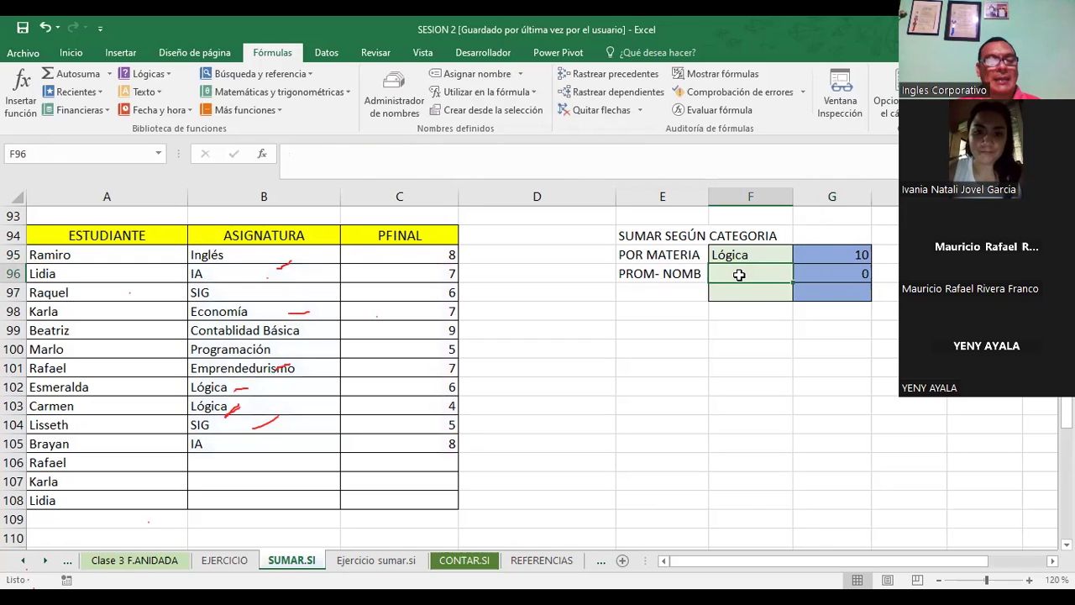
text(Ra)
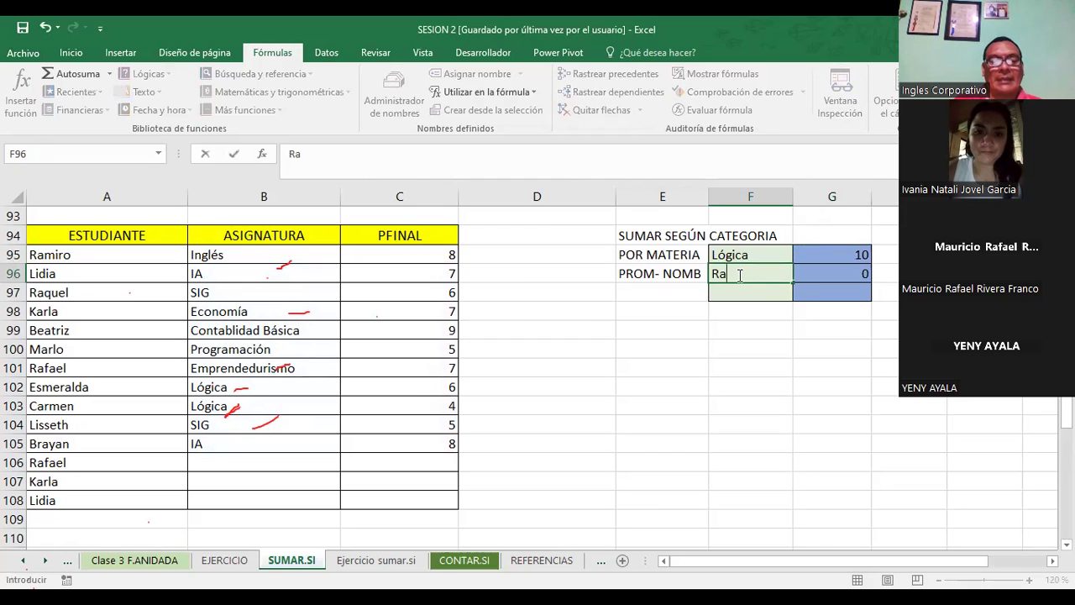
text(quel)
key(Return)
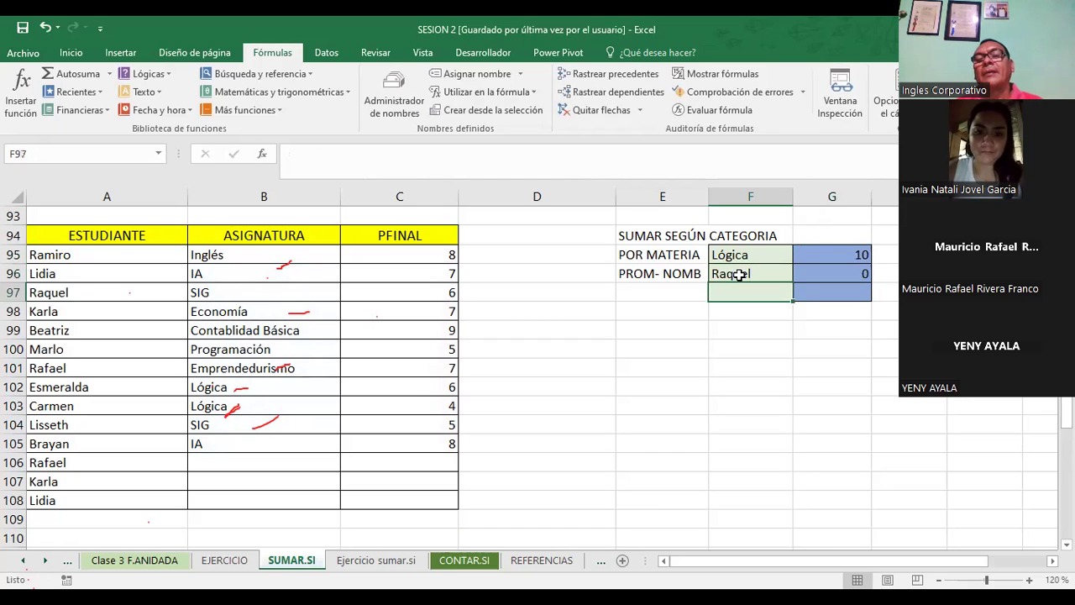
Inspect the G96 formula against the F96 criterion, ending with F96 selected
click(813, 269)
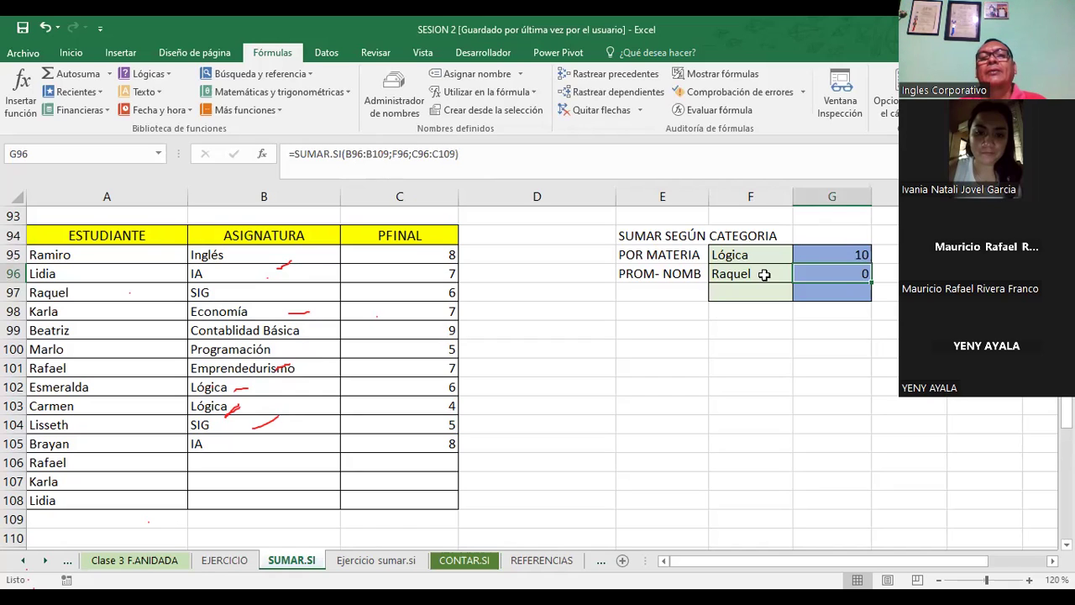
key(Left)
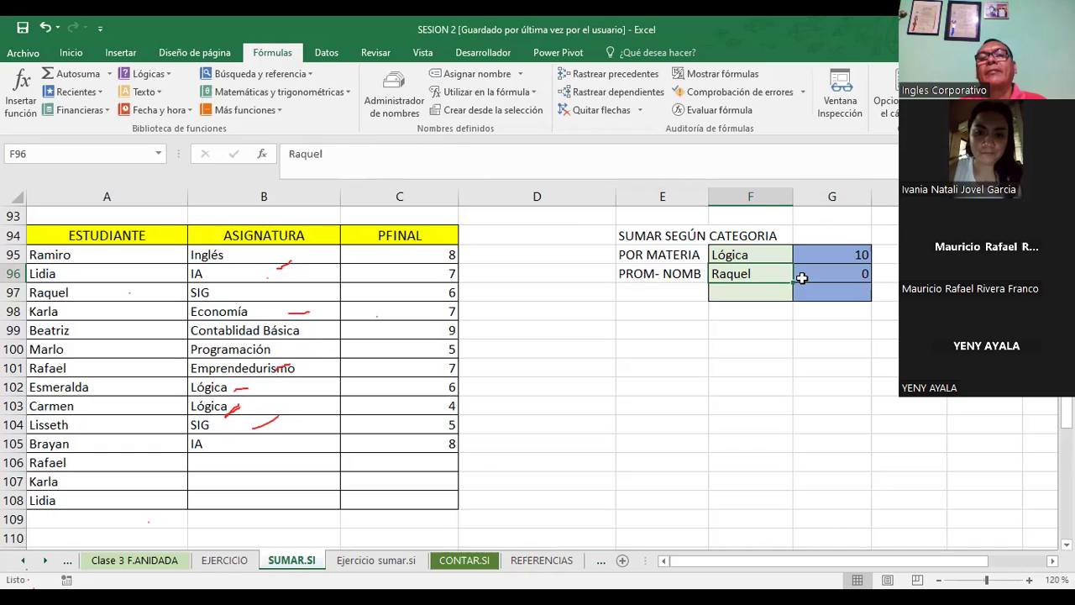
click(810, 276)
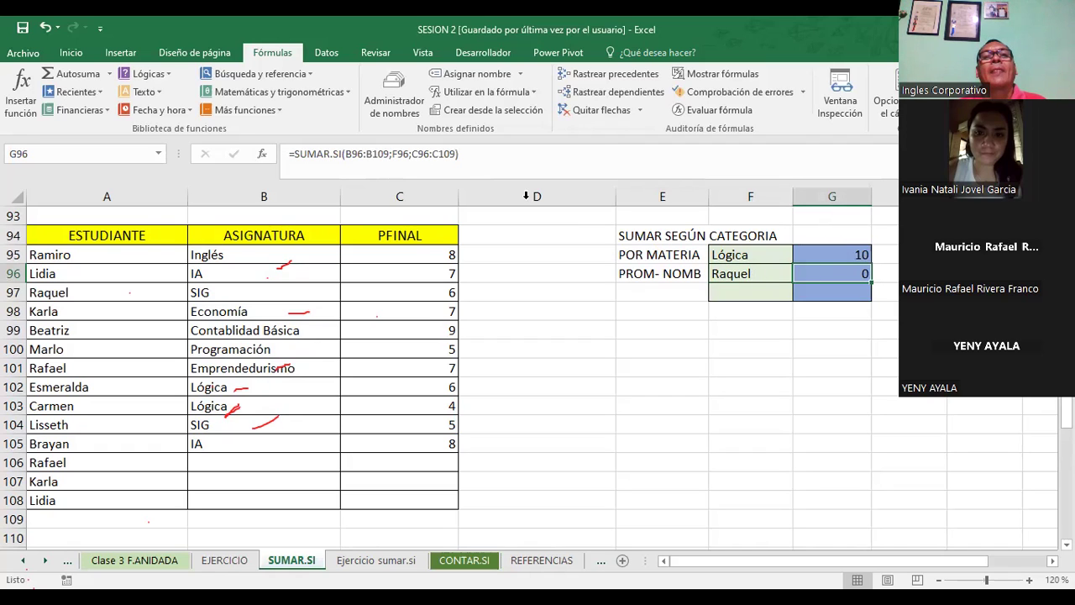
click(733, 276)
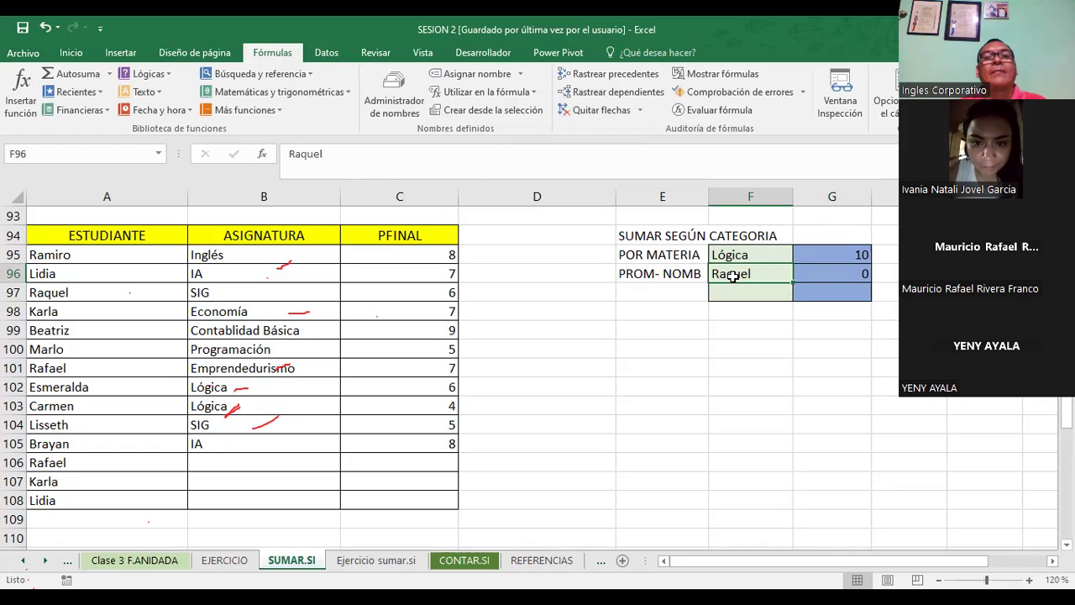
click(817, 274)
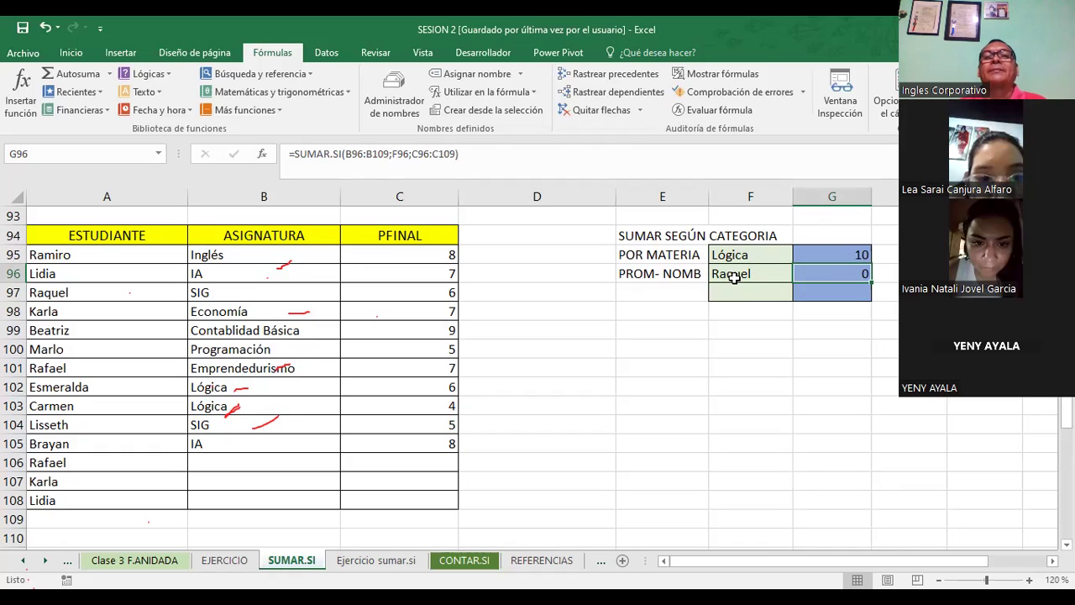
click(733, 277)
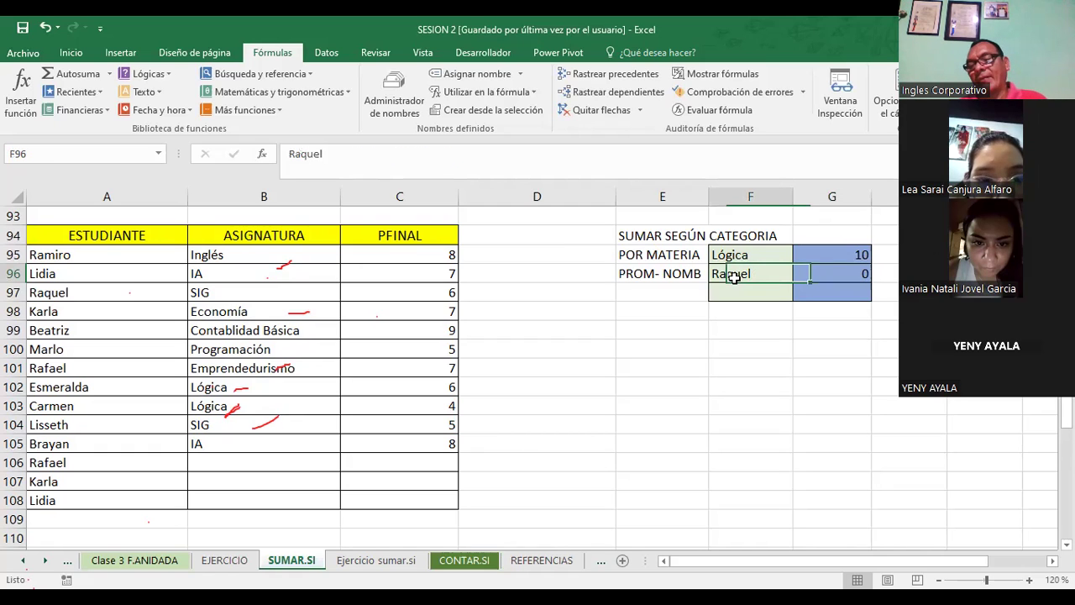
Clear F96 and delete G96's arguments so only =SUMAR.SI( remains
key(Delete)
click(812, 268)
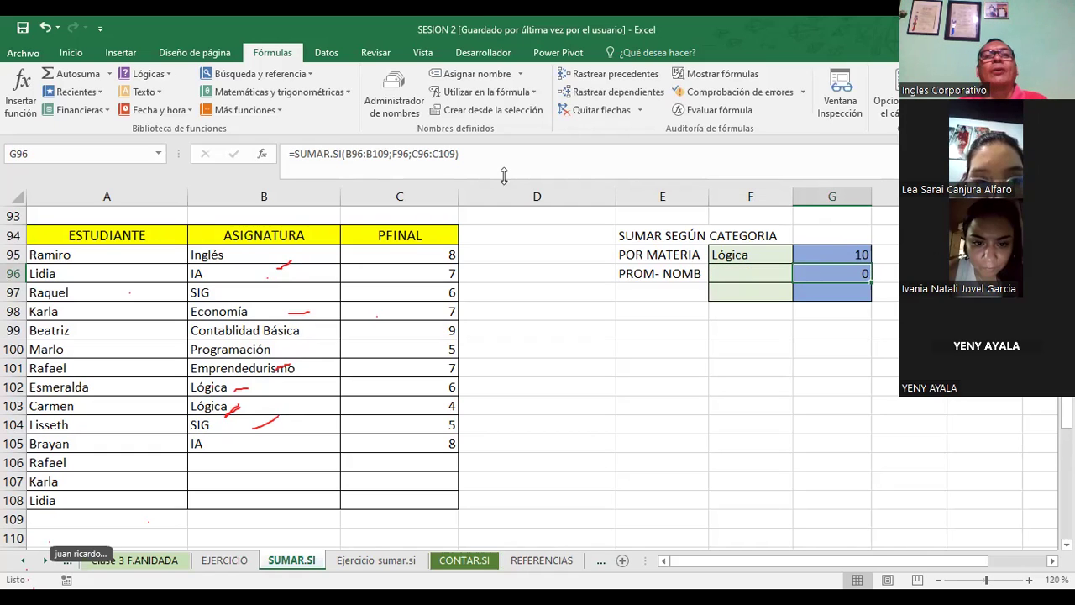
key(F2)
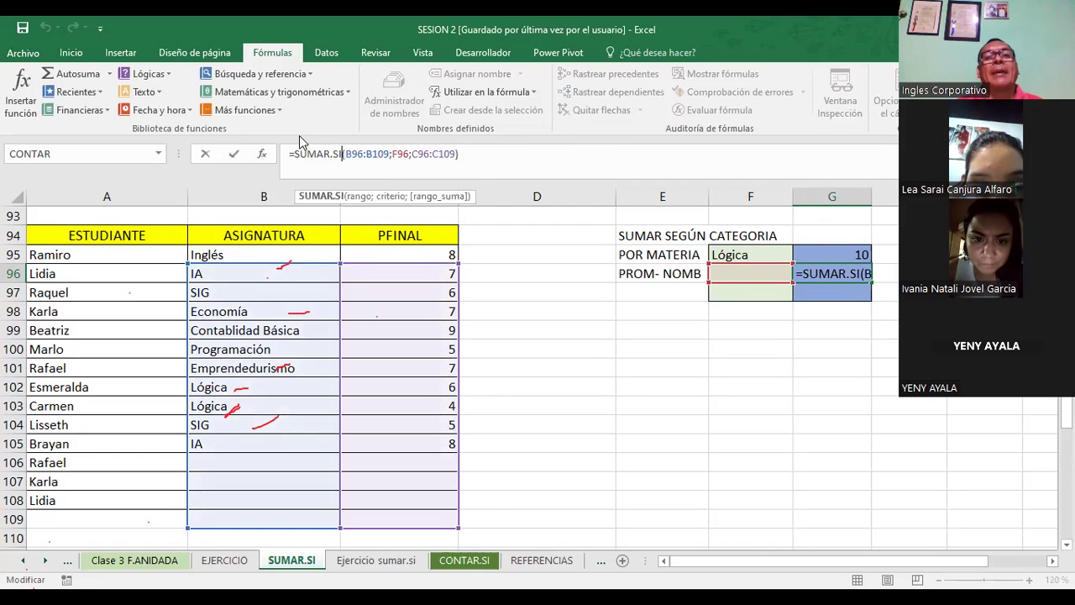
key(shift+End)
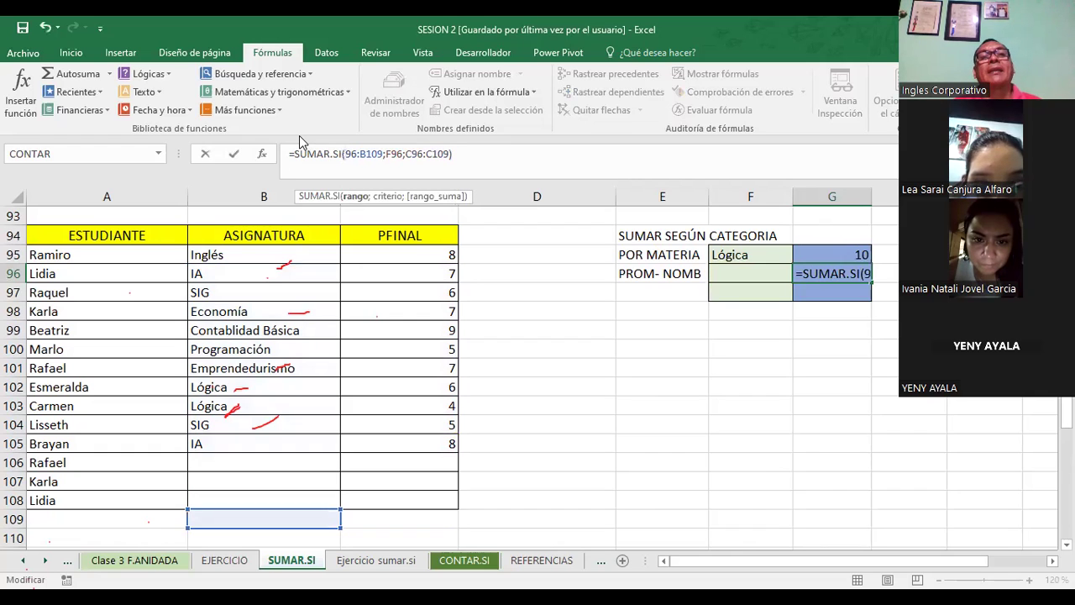
key(Delete)
key(Delete)
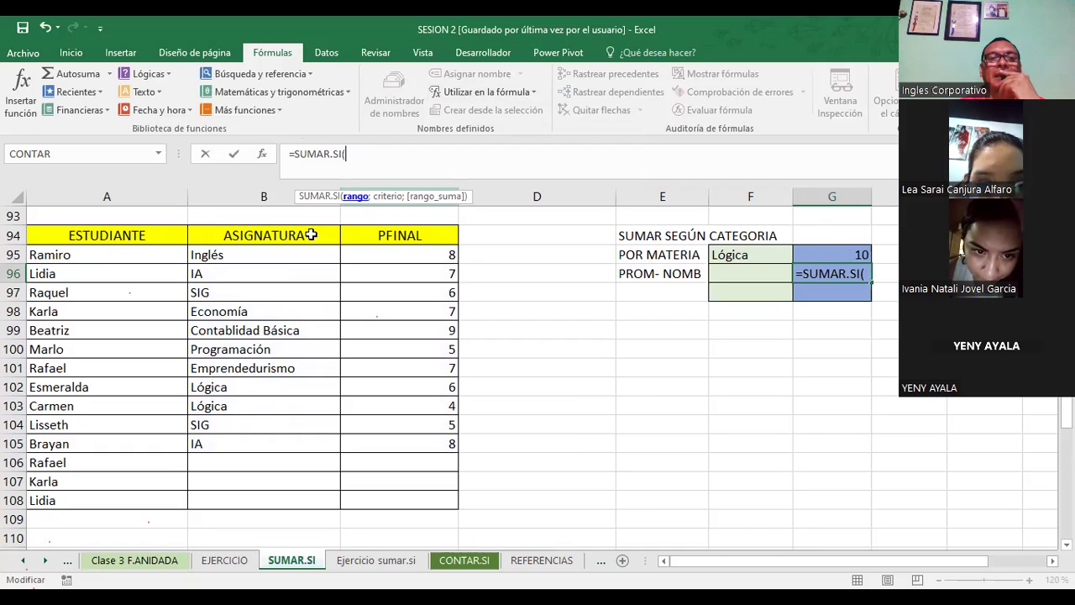
Add A95:A108 as the range and F96 as the criterion, fixing a mistyped F97
click(111, 257)
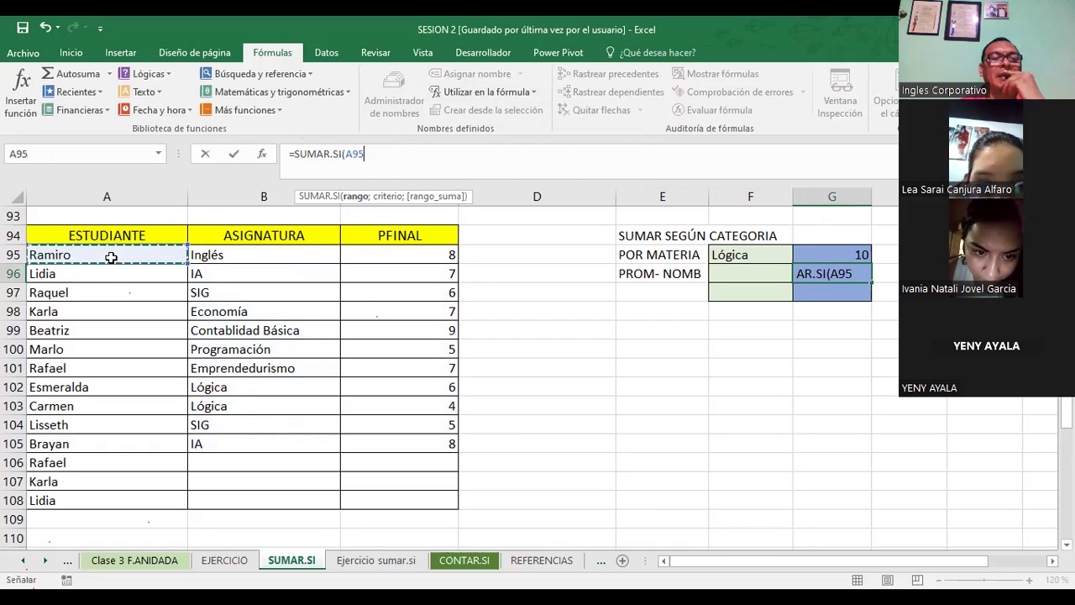
shift+click(84, 493)
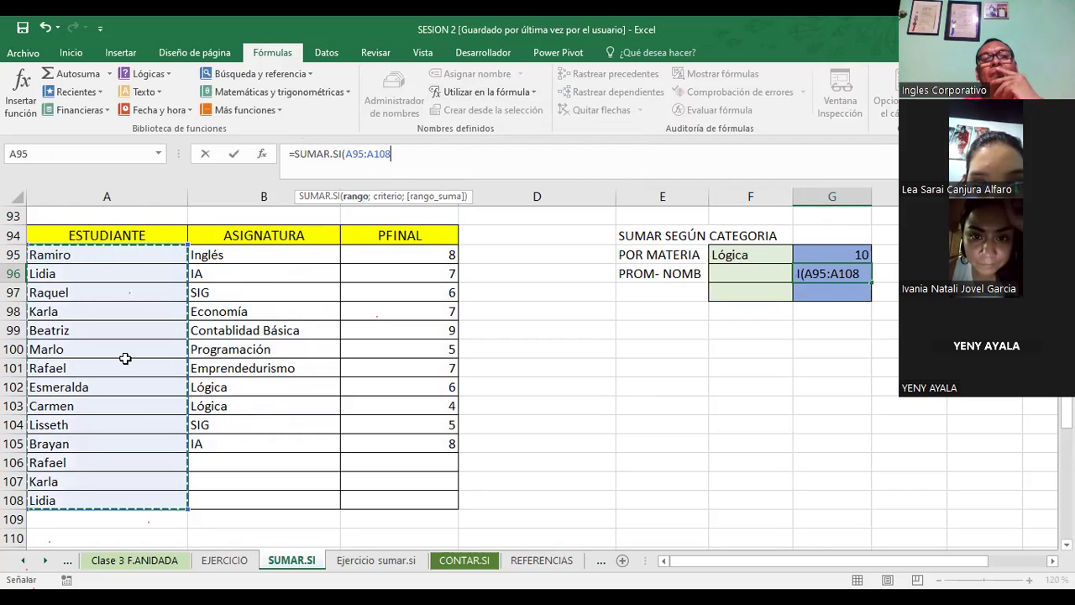
text(;)
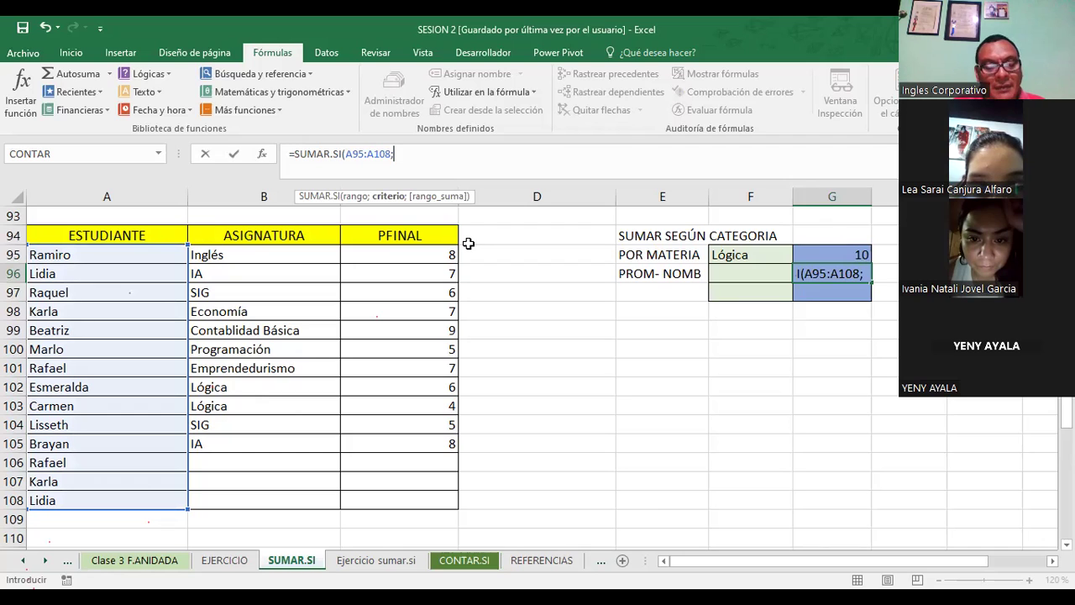
text(f)
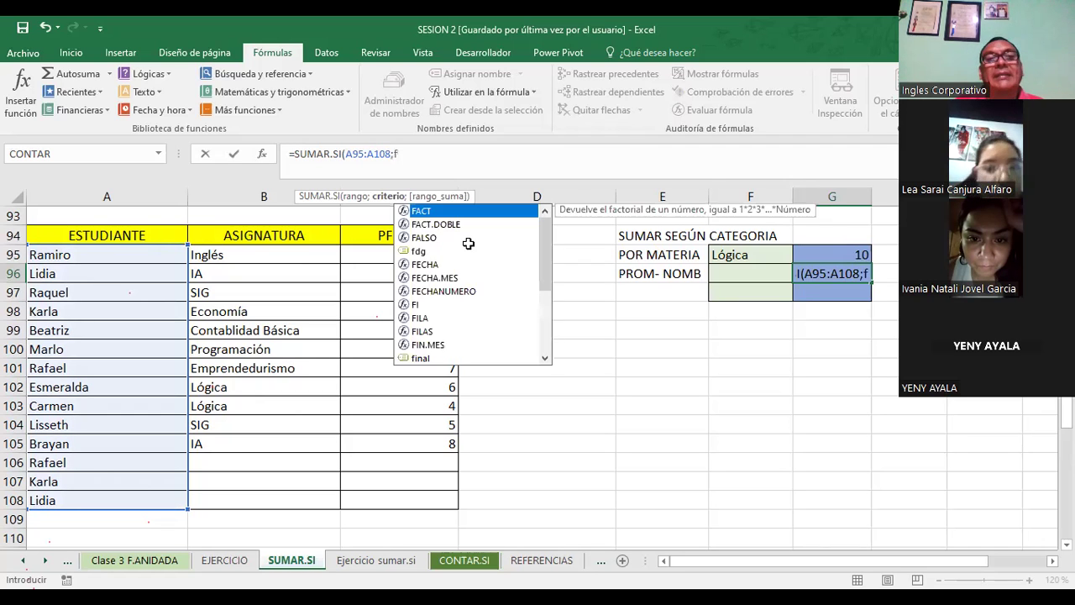
text(97)
key(BackSpace)
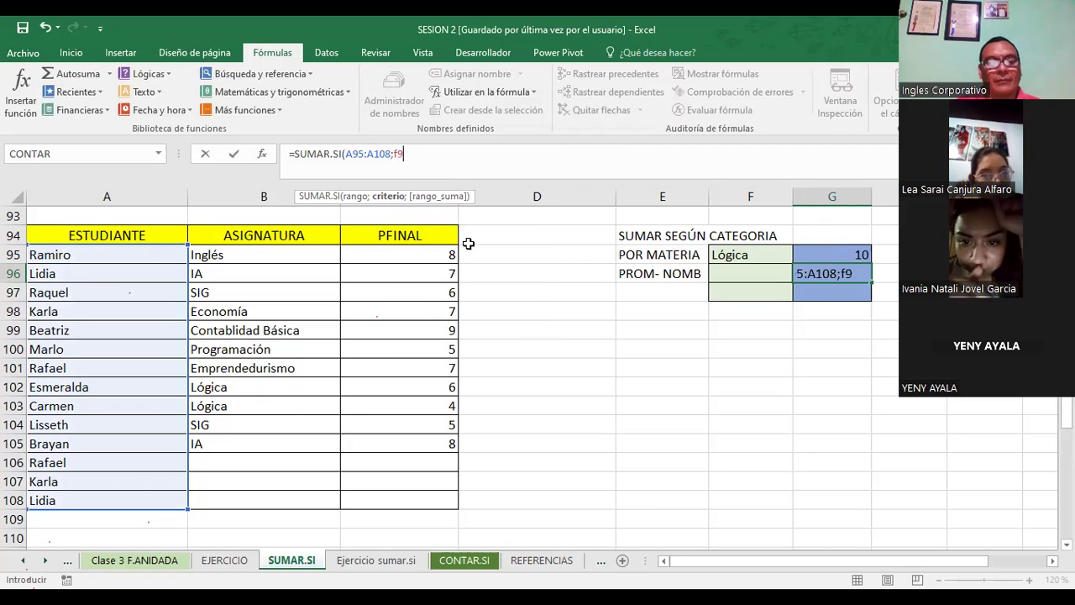
key(BackSpace)
key(BackSpace)
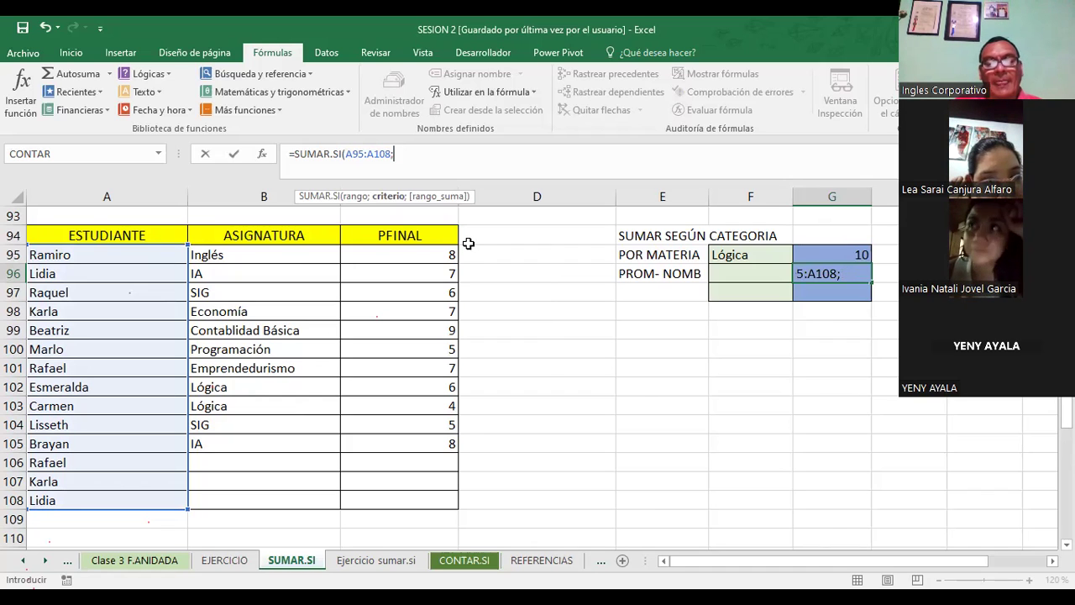
text(F97)
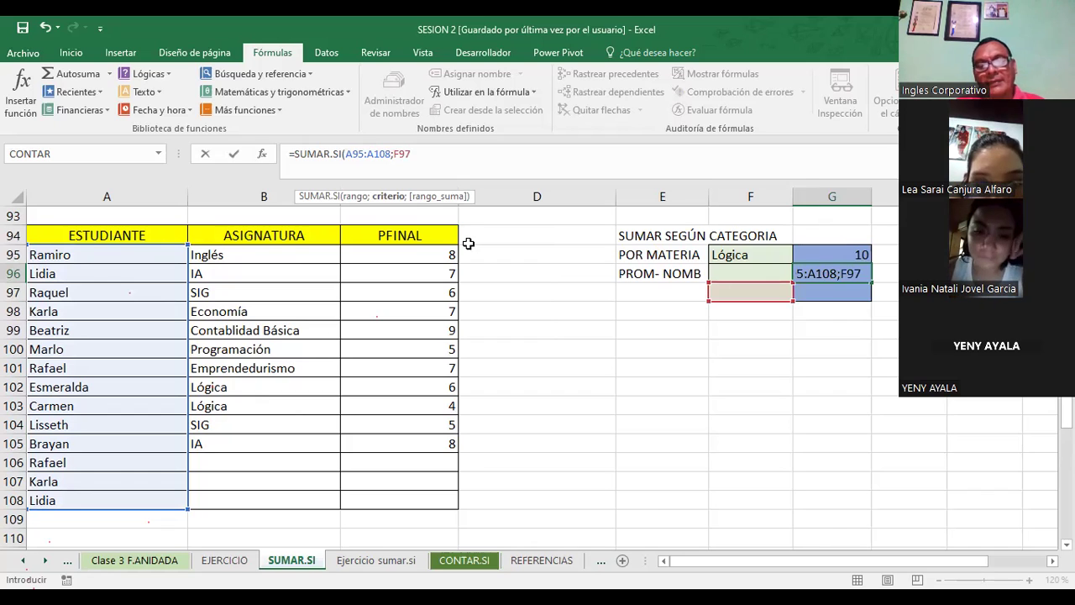
key(BackSpace)
text(6)
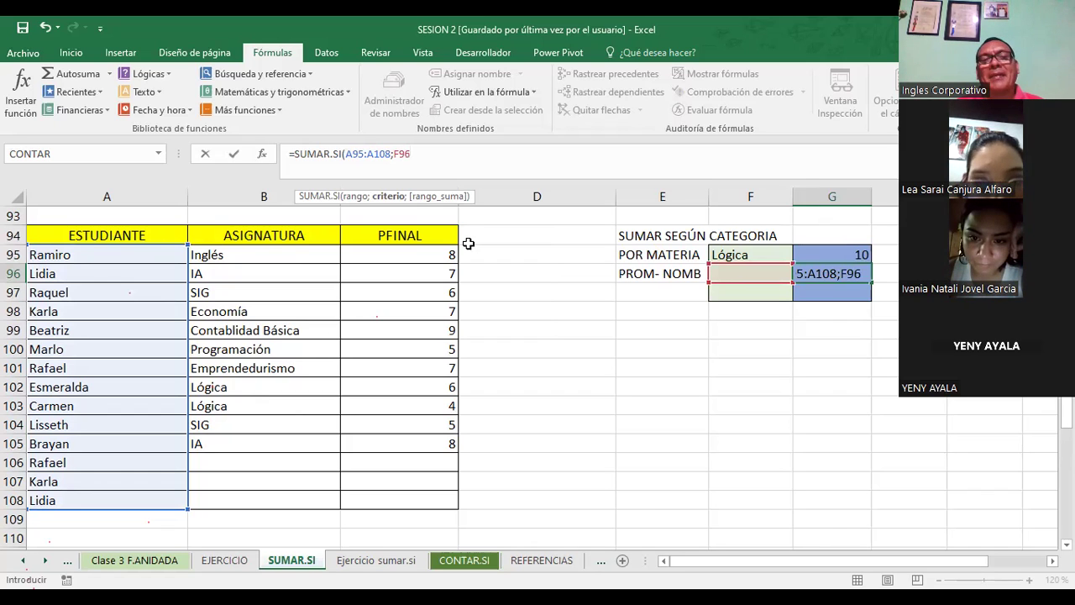
text(;)
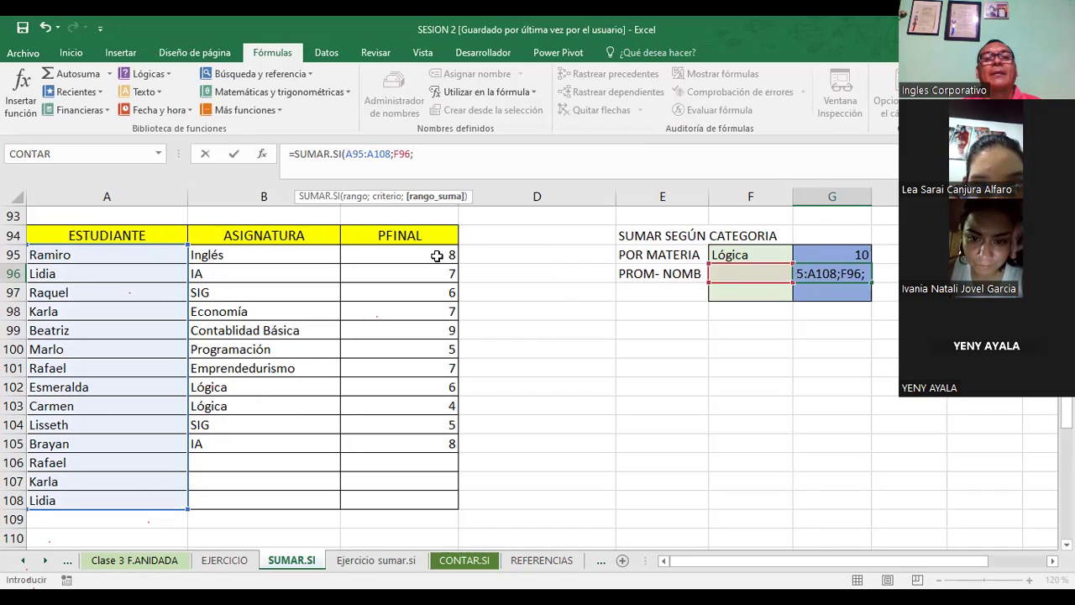
Finish with sum range C95:C108 and enter the formula, which returns 0
click(435, 255)
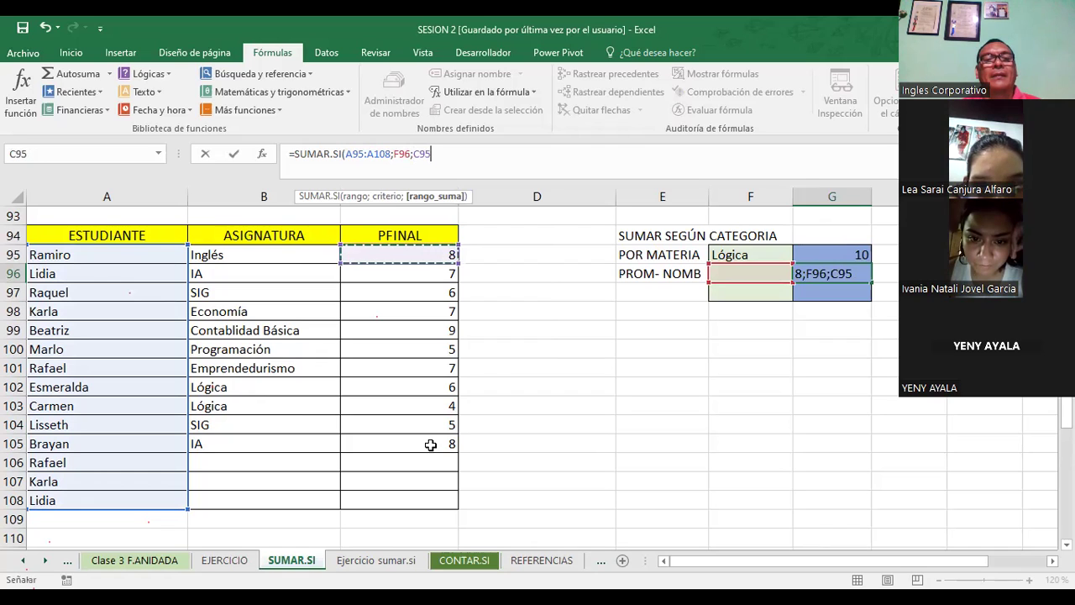
shift+click(422, 502)
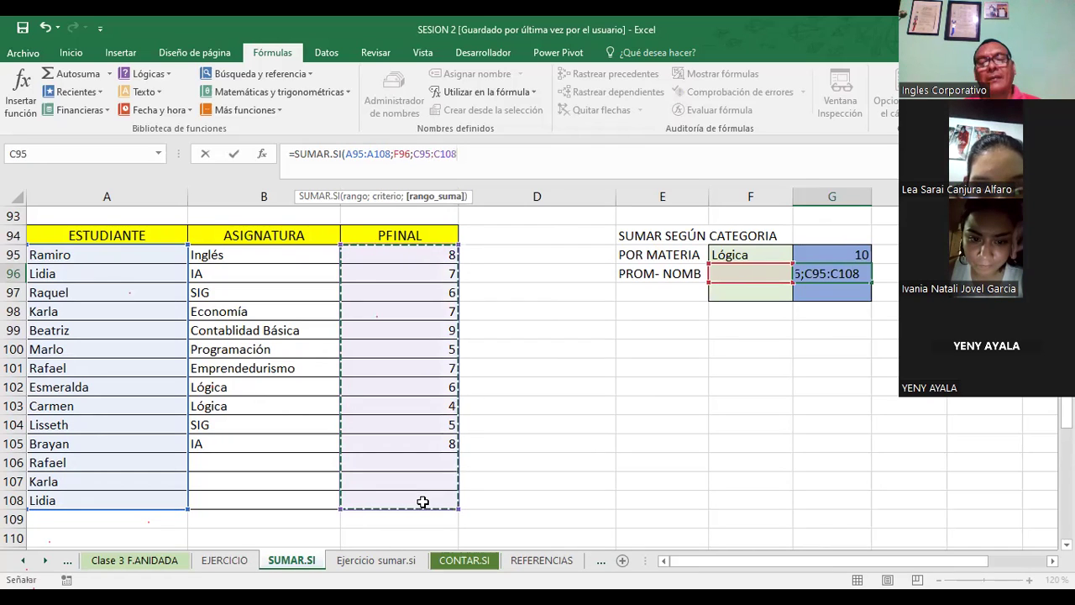
text())
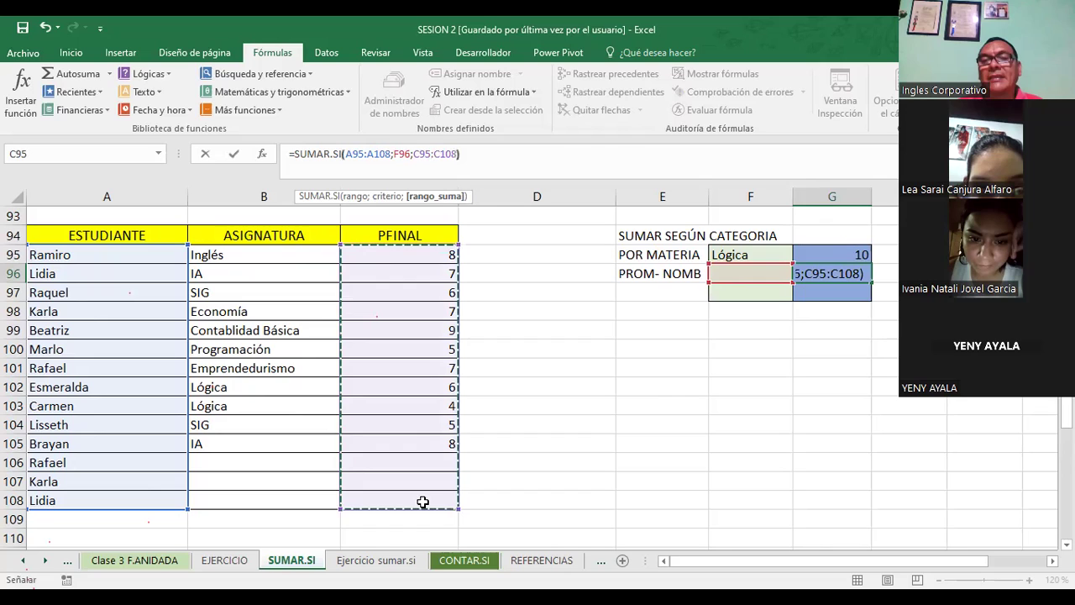
key(Return)
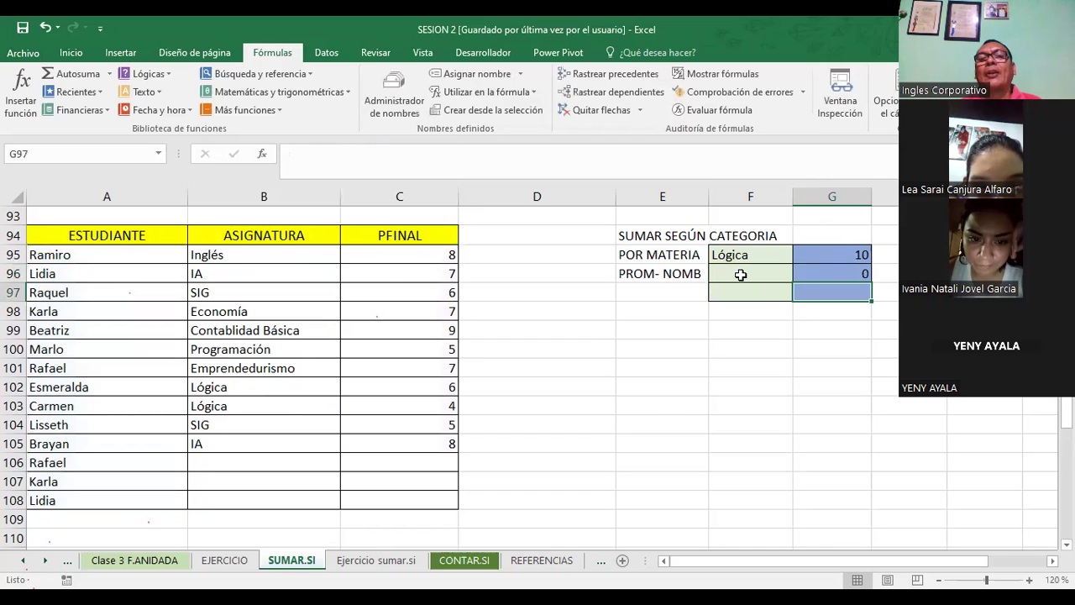
click(741, 273)
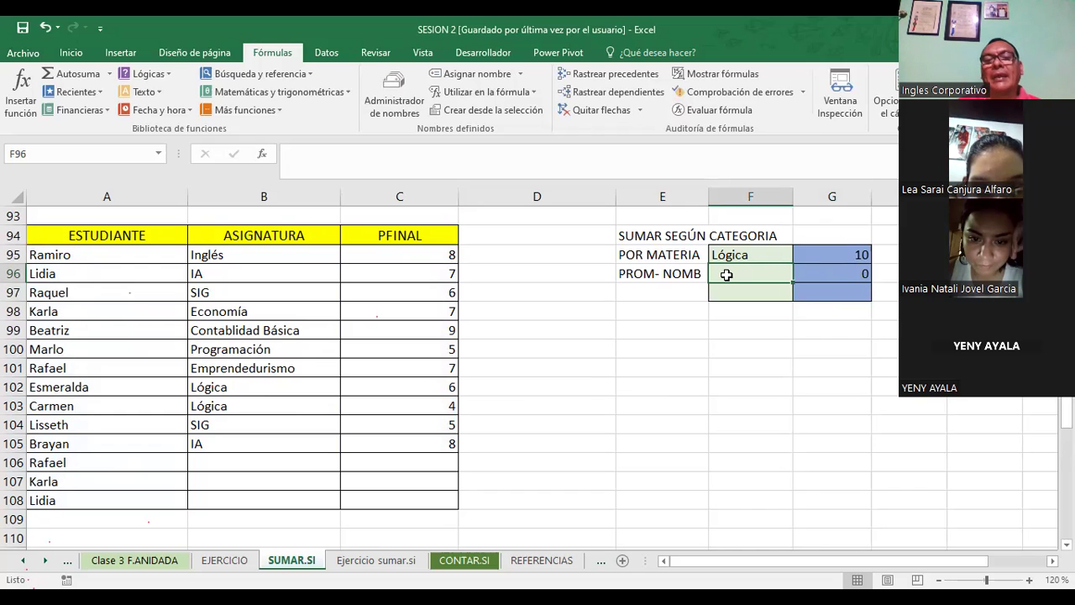
text(Ka)
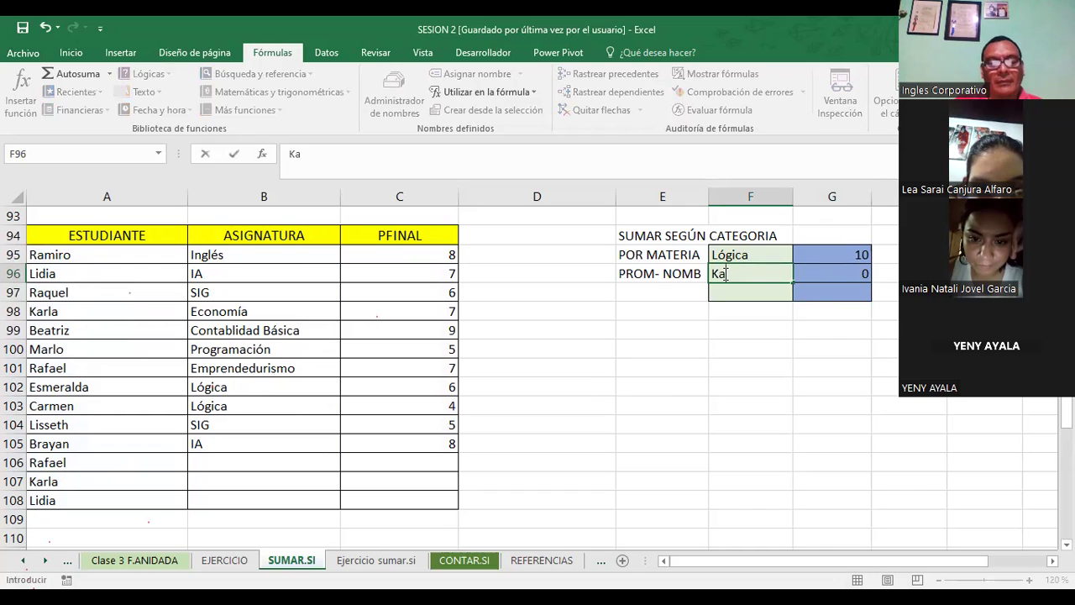
text(rla)
key(Return)
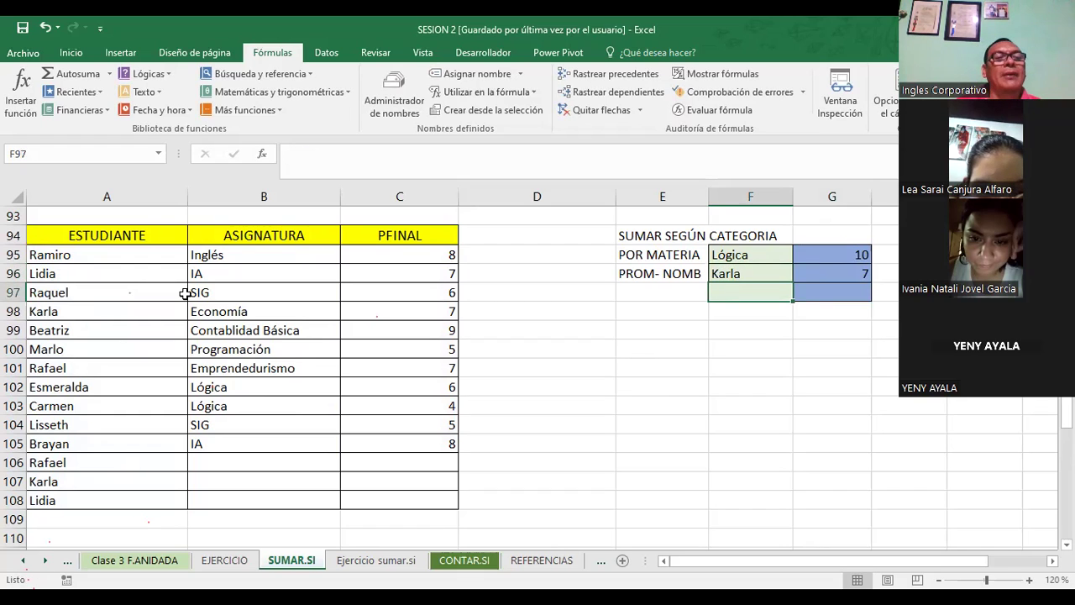
click(426, 310)
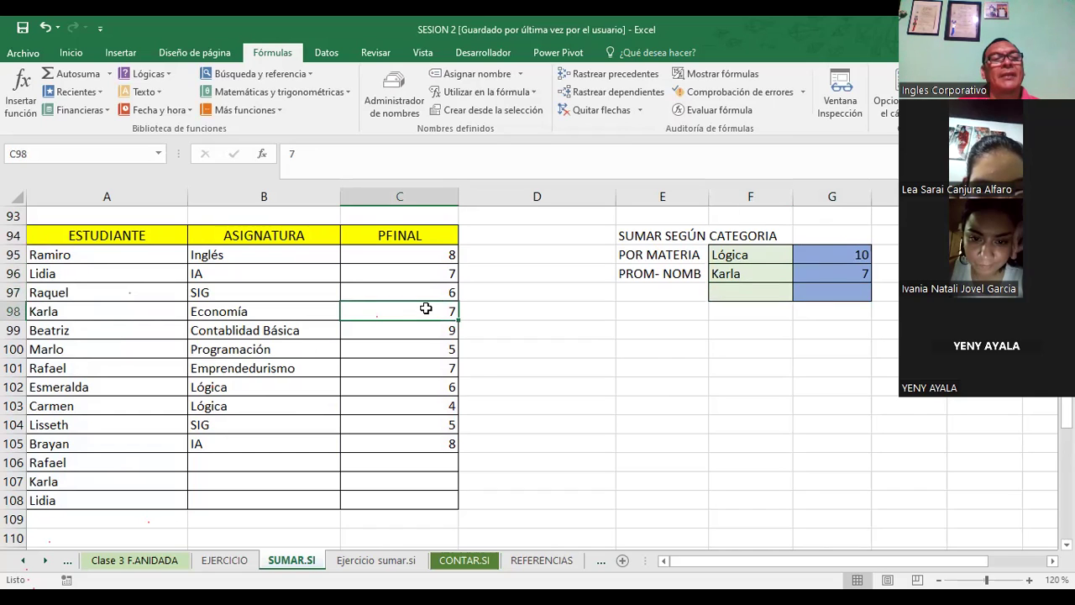
Give the student's blank score cell C107 a score of 4
click(420, 483)
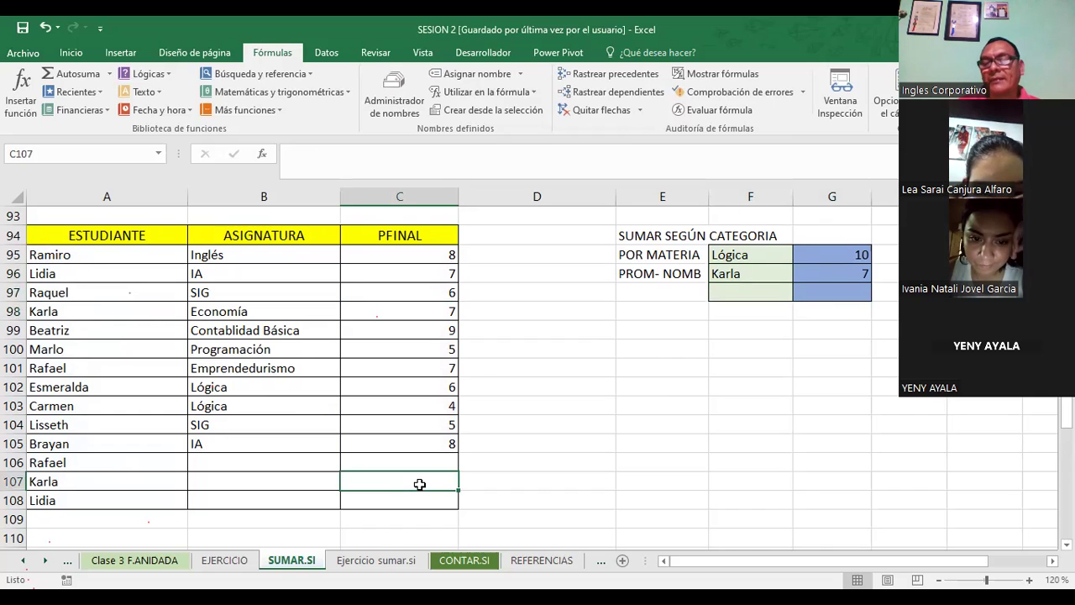
key(Return)
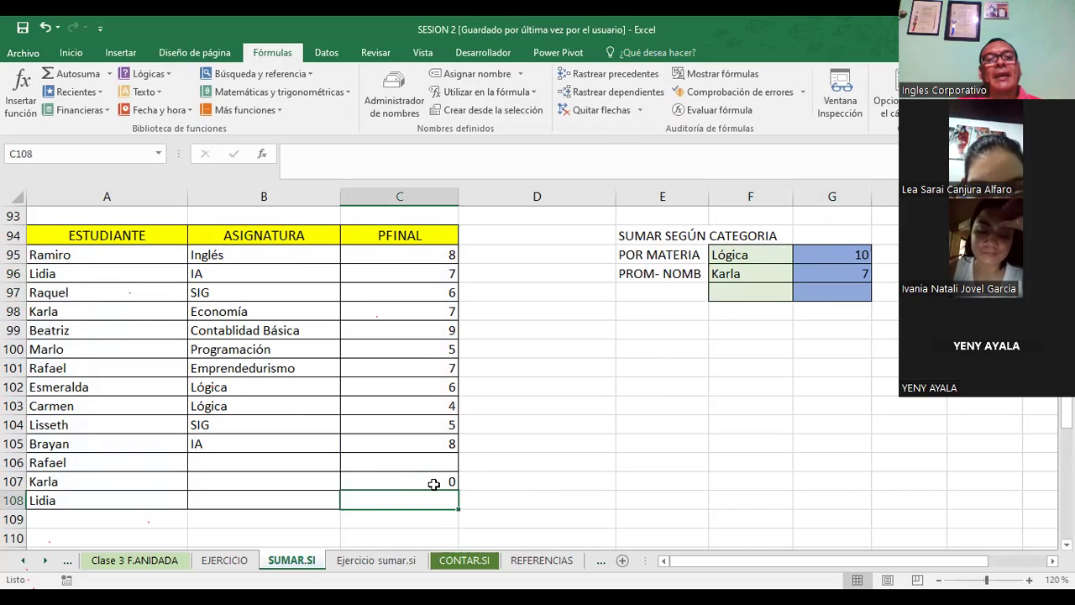
click(435, 483)
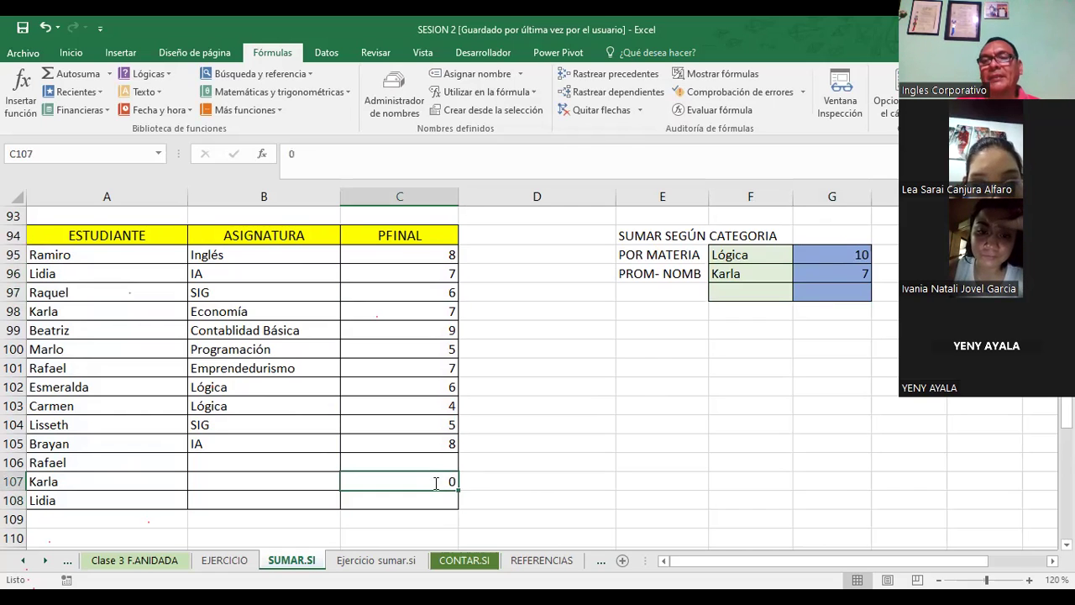
text(4)
key(Return)
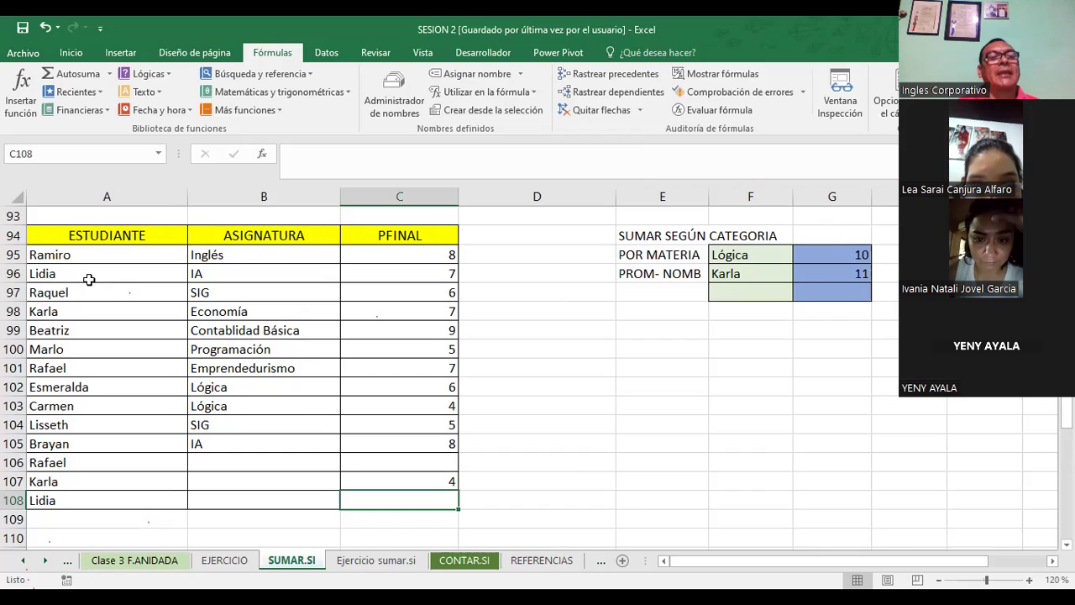
Set the F96 name criterion to the student listed in A95
click(65, 257)
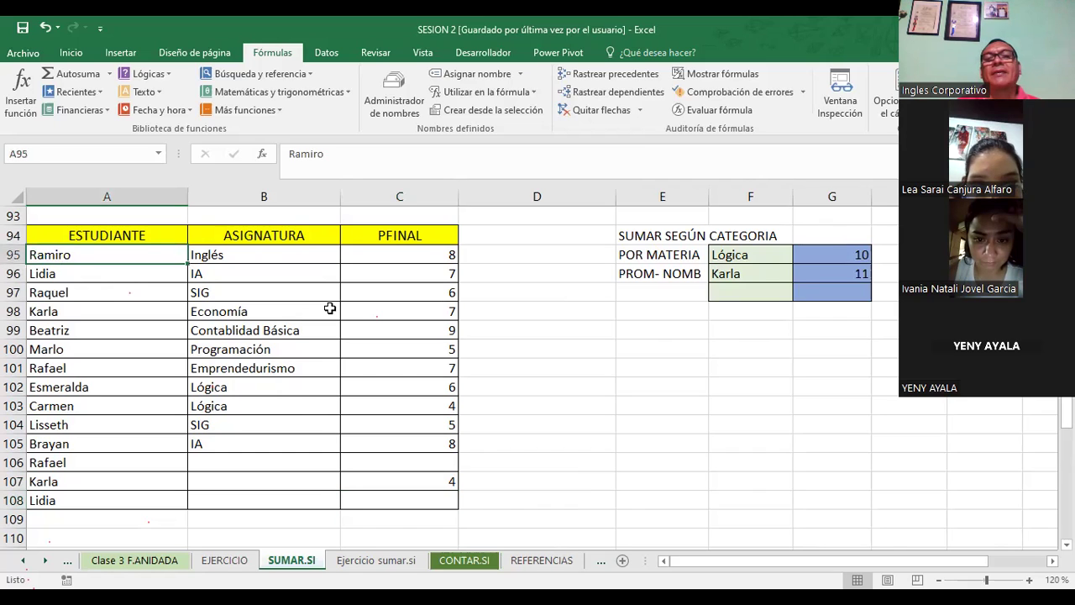
click(727, 273)
text(Ra)
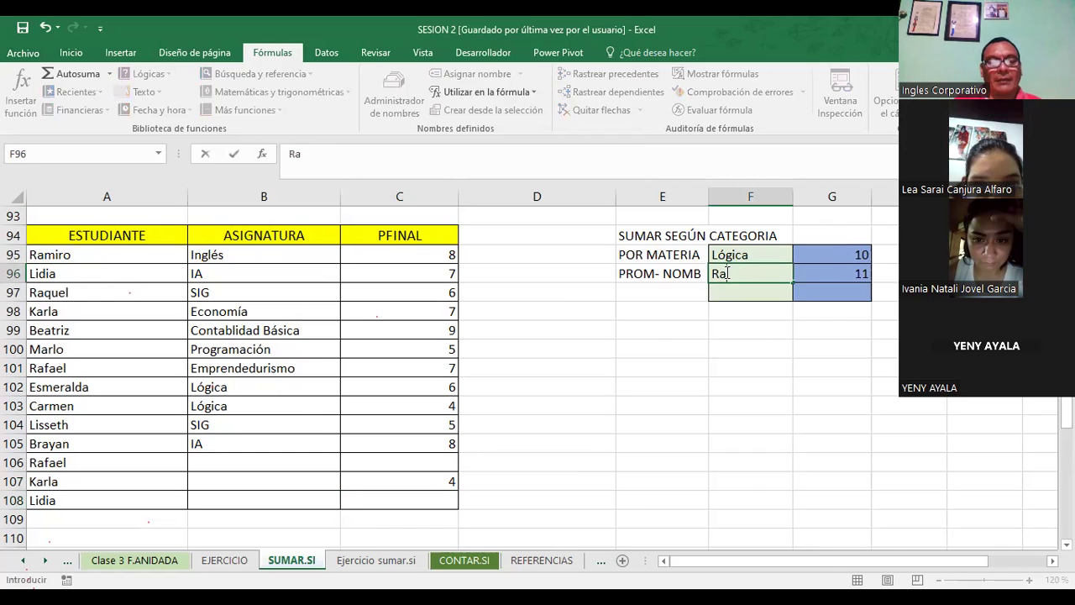
text(miro)
key(Return)
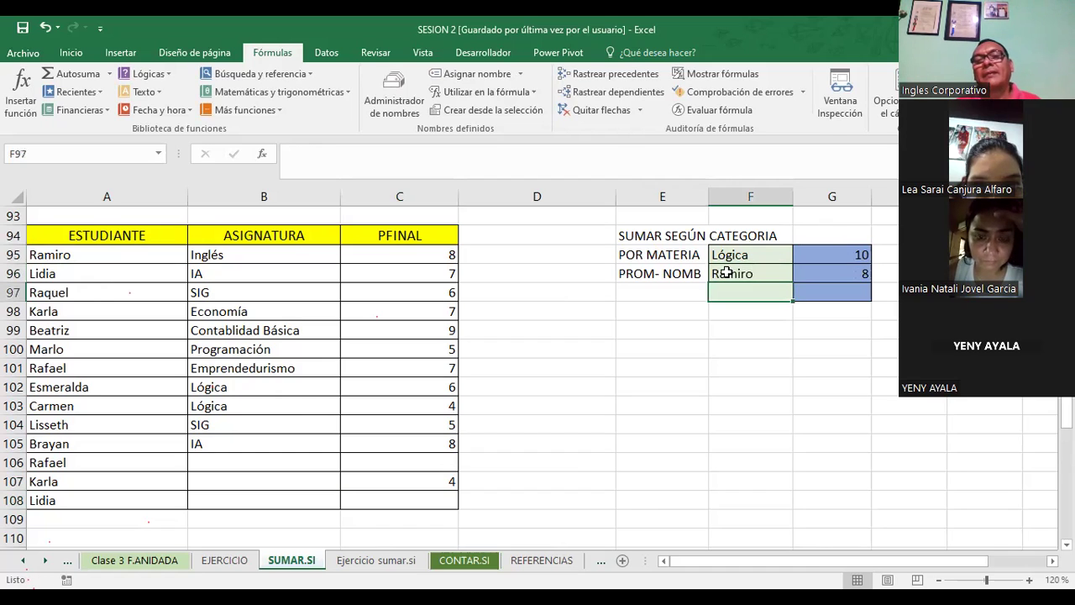
Replace the F96 criterion with another student's name so G96 shows 9
key(Up)
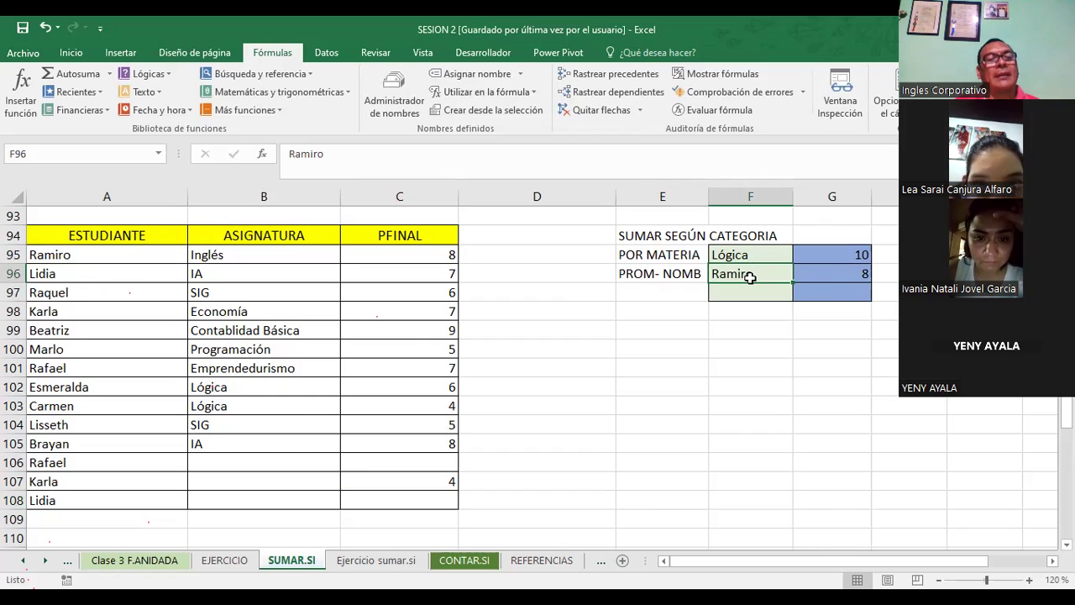
text(Bea)
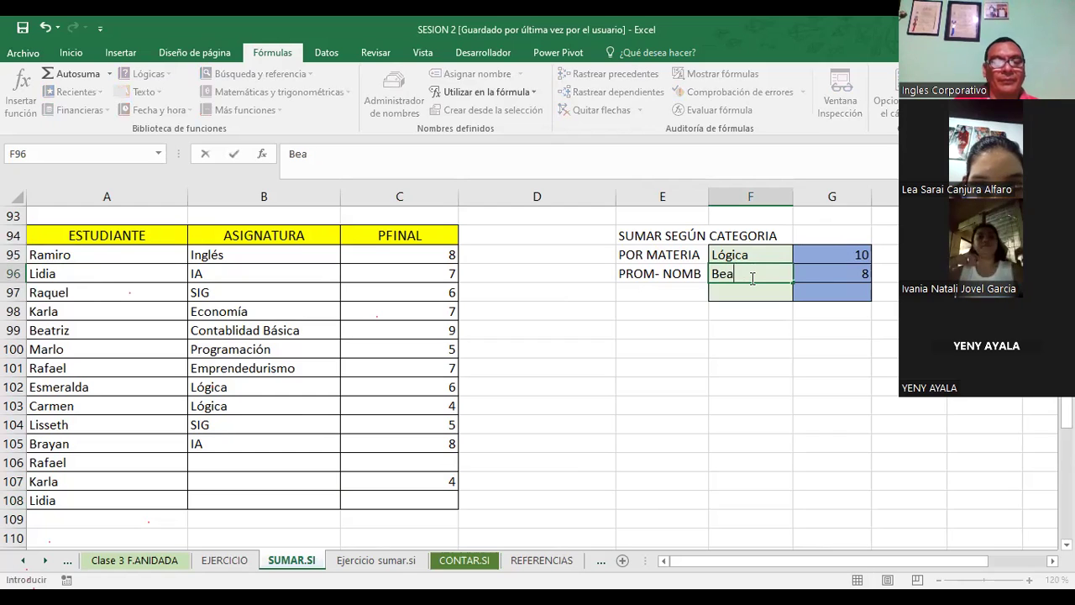
text(triz)
key(Return)
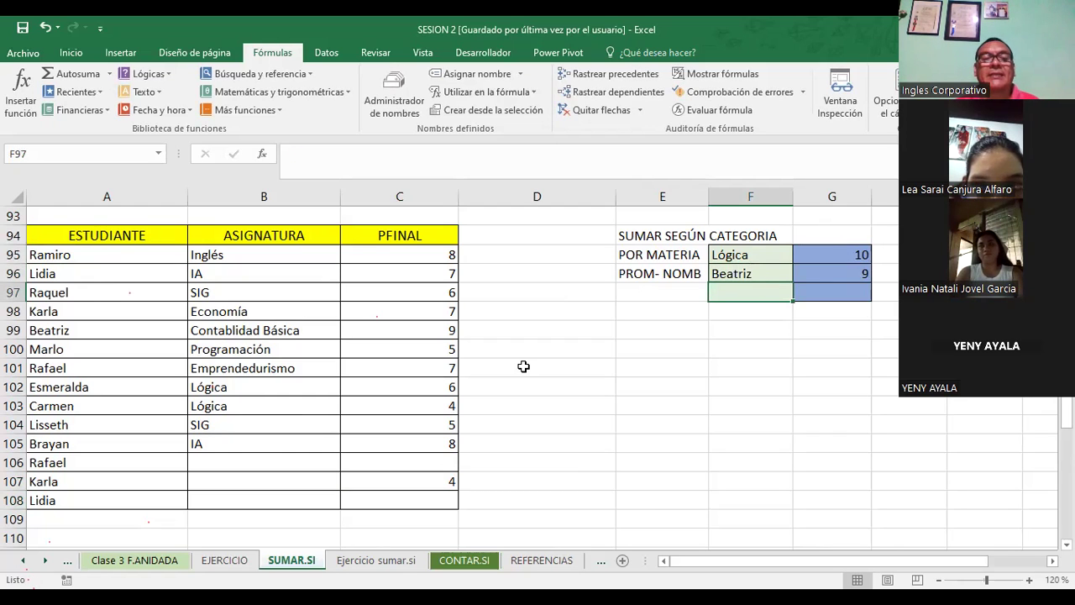
click(544, 345)
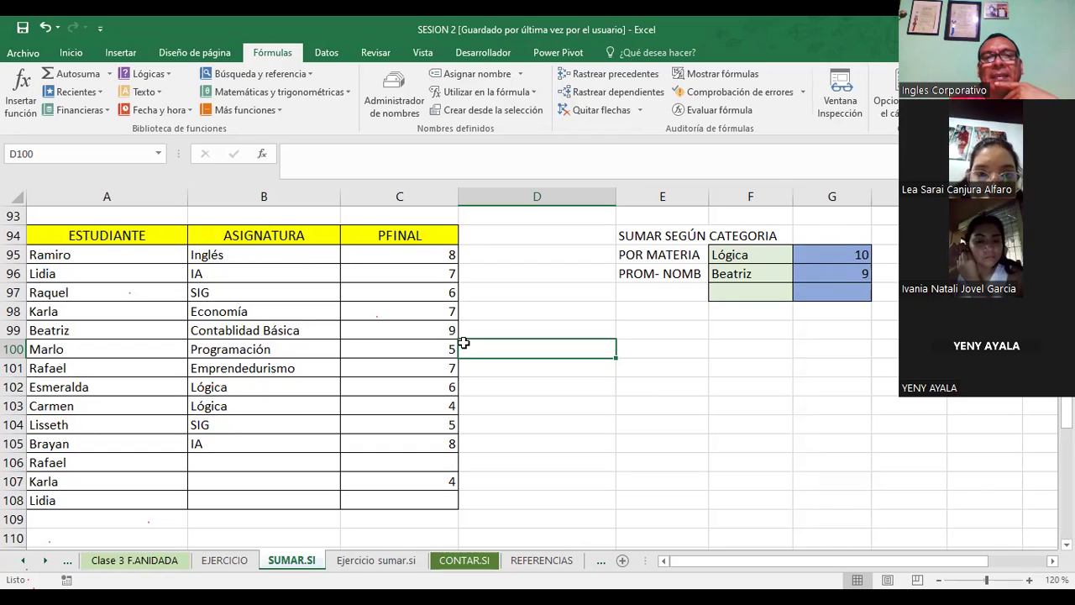
click(835, 275)
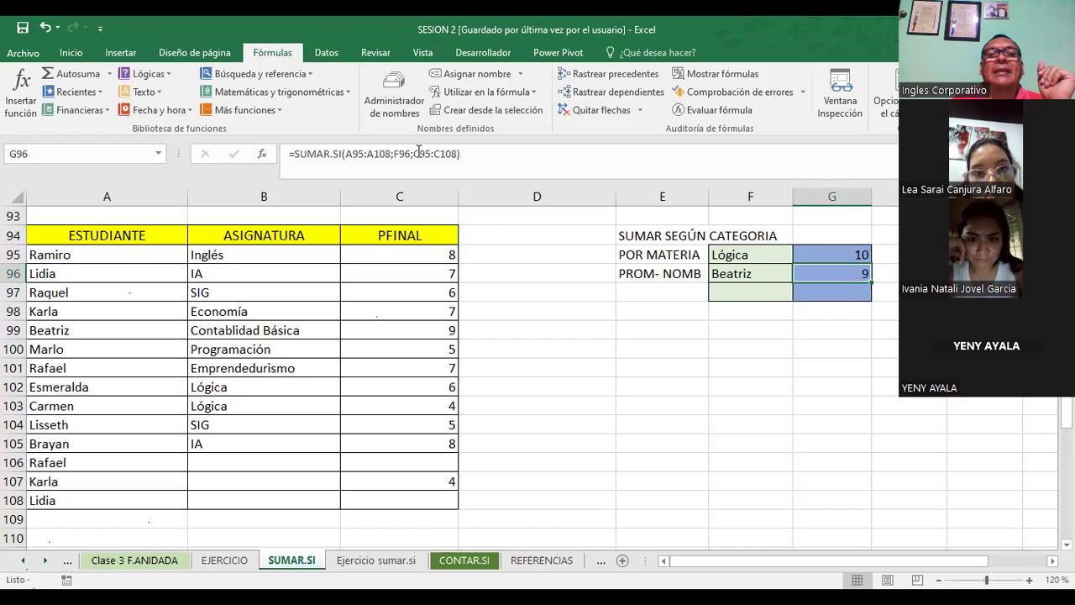
drag(414, 154, 457, 156)
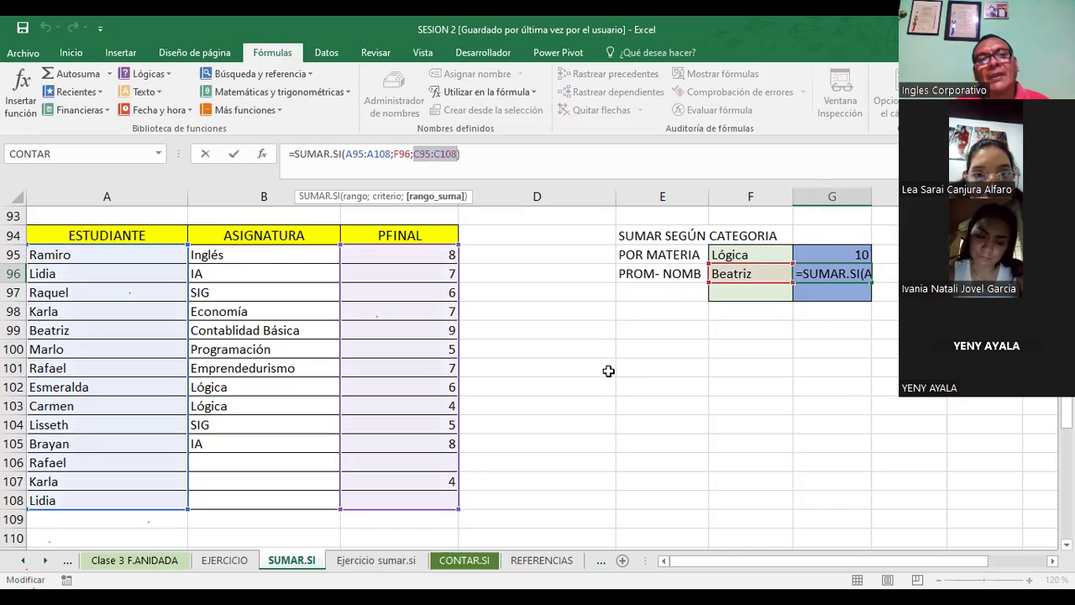
key(Return)
click(631, 348)
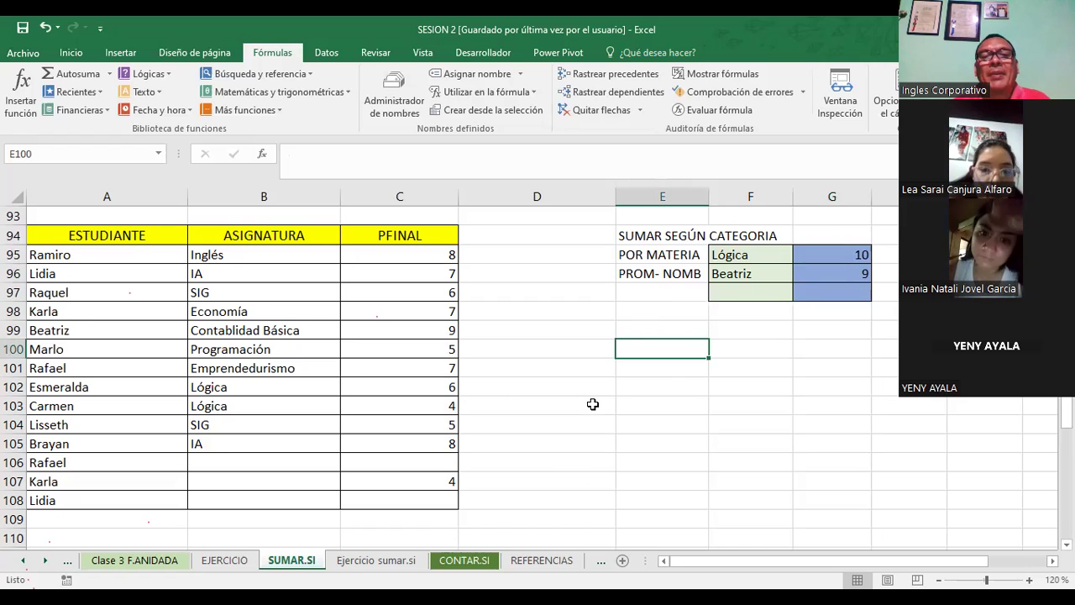
scroll(593, 404, down, 5)
Scroll down to row 111 to reveal the EJERCICIO: 5 sales table
scroll(593, 404, down, 1)
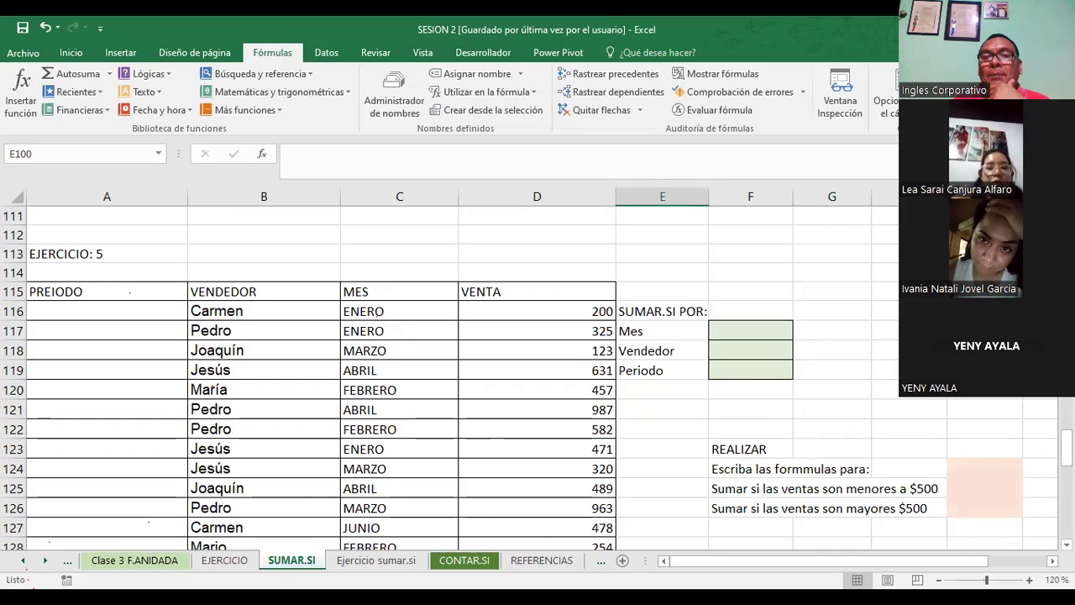
click(745, 329)
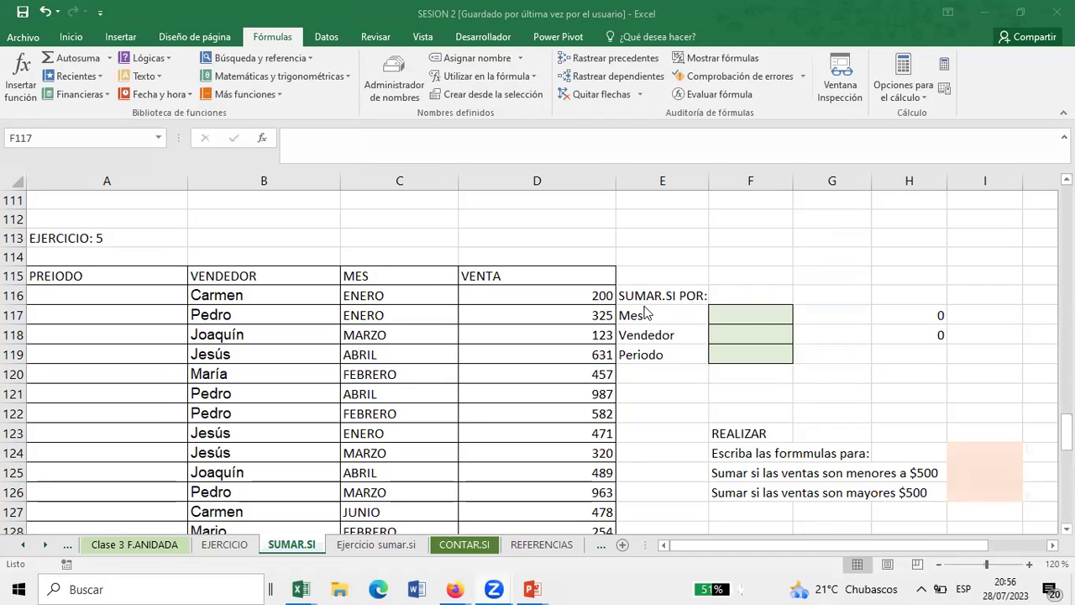
In F117, begin =SUMAR.SI( using the month column C116:C138 as its range
click(750, 315)
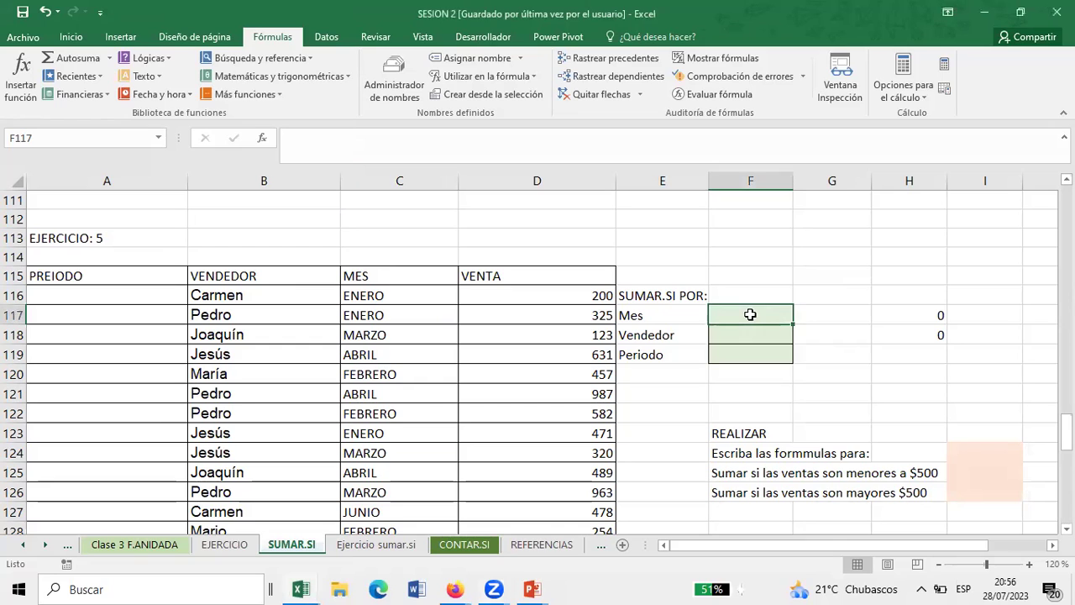
text(=)
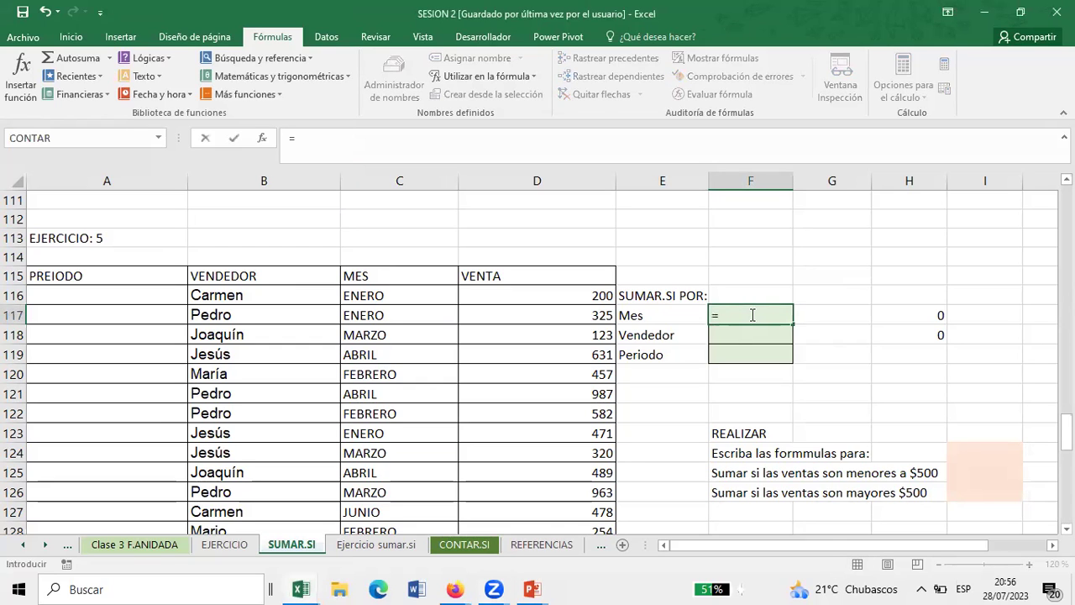
text(sumar.)
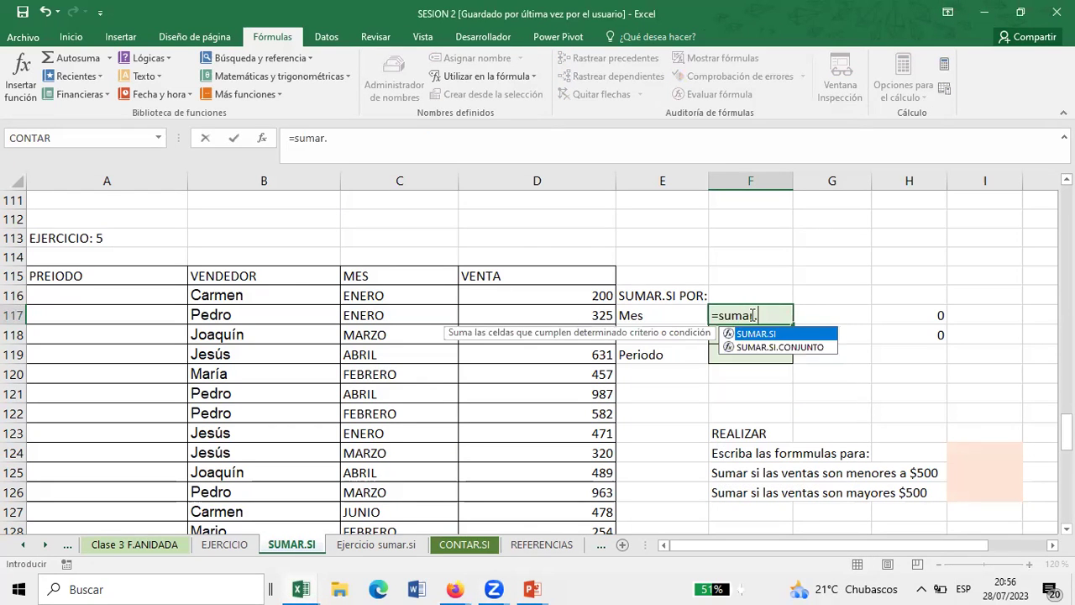
key(BackSpace)
key(BackSpace)
key(BackSpace)
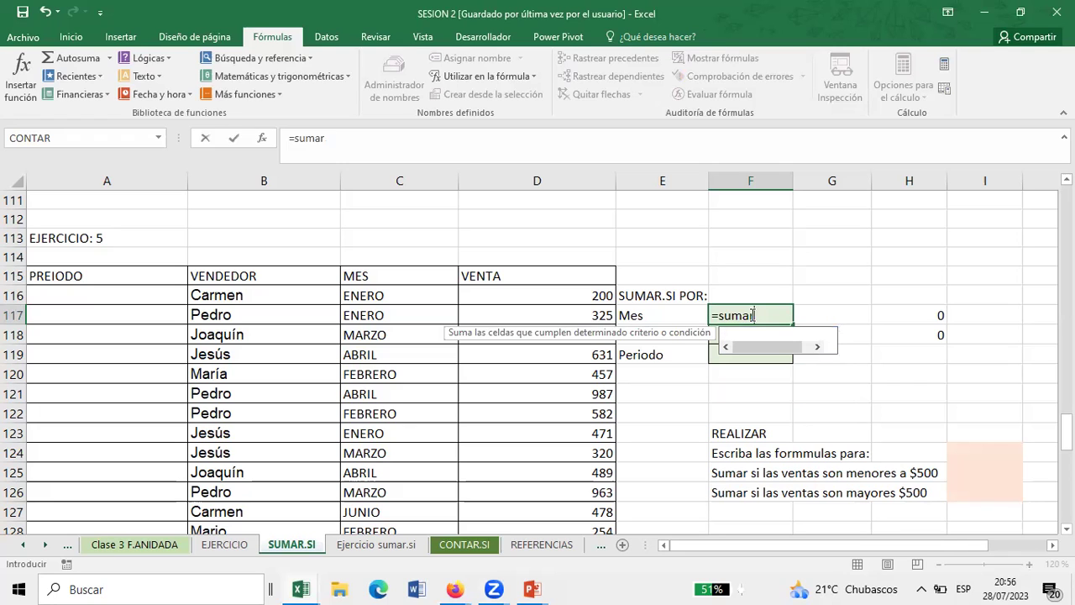
key(BackSpace)
key(BackSpace)
key(BackSpace)
text(SU)
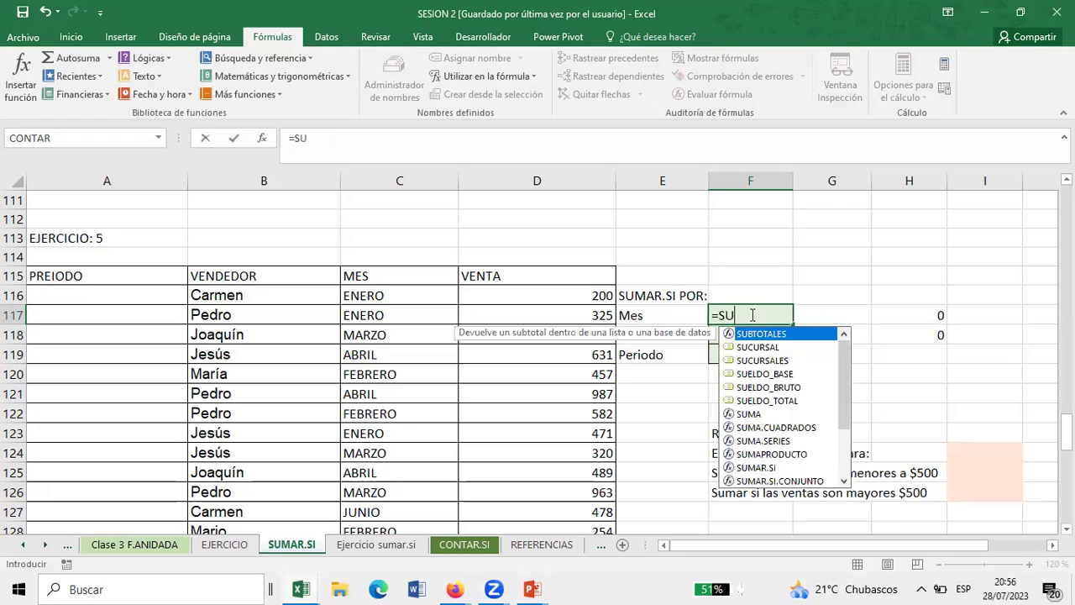
text(MAR.SI)
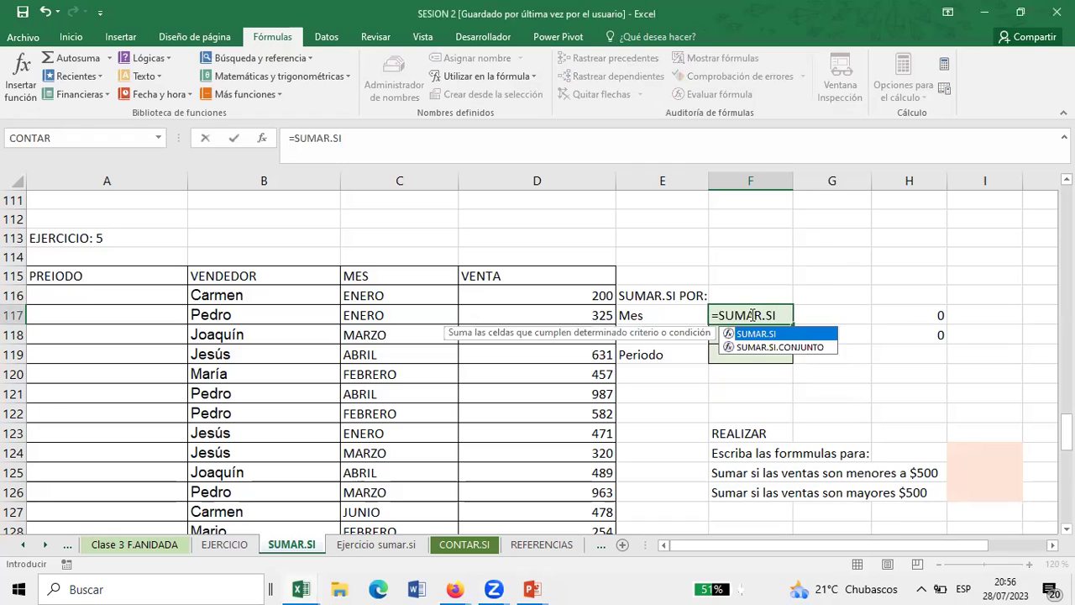
text(()
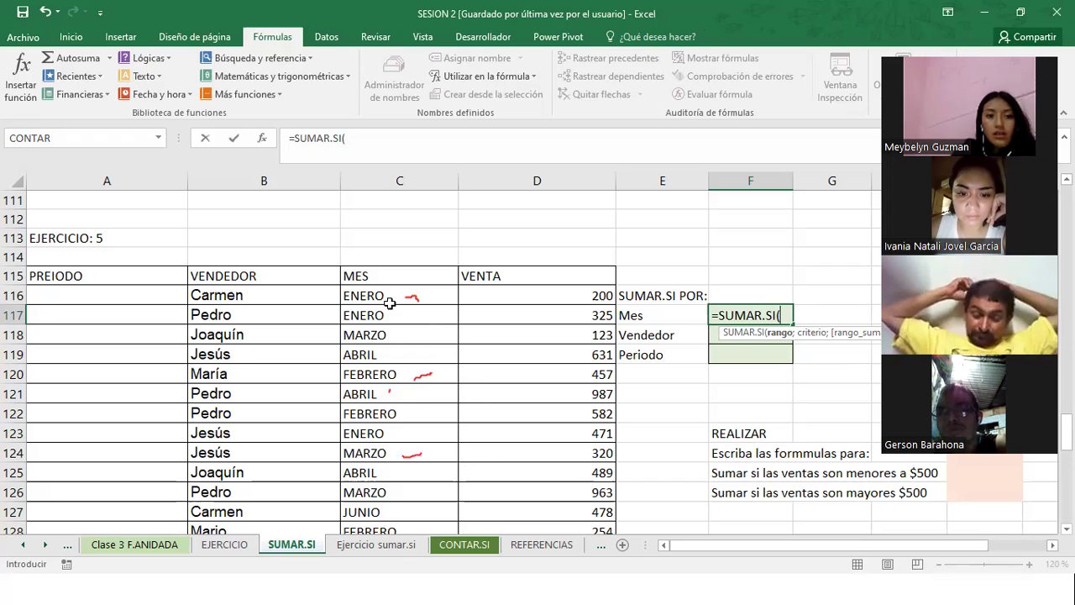
drag(390, 302, 370, 563)
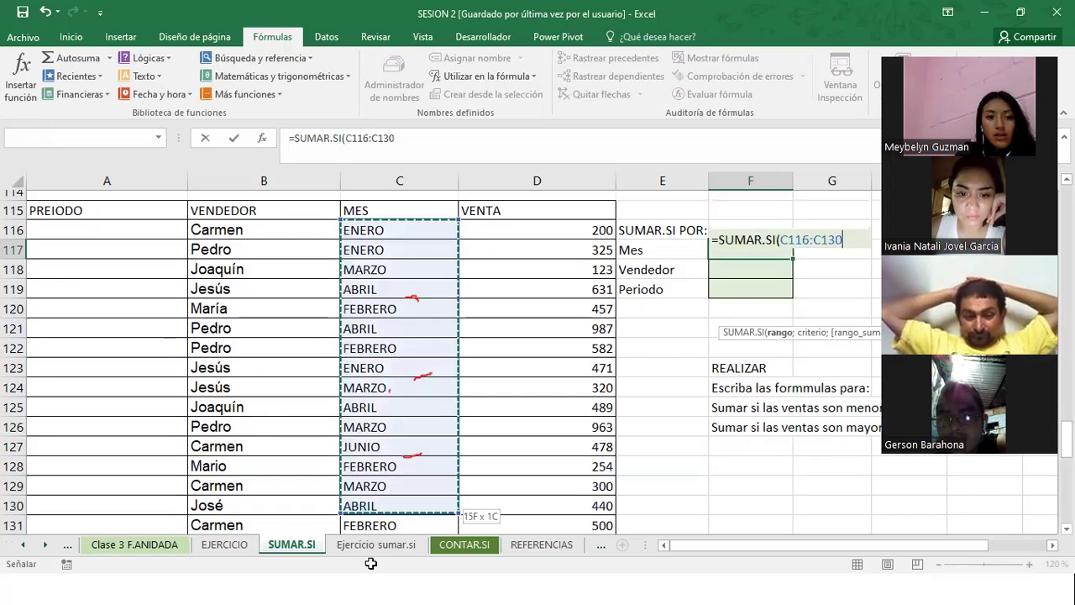
drag(371, 564, 375, 476)
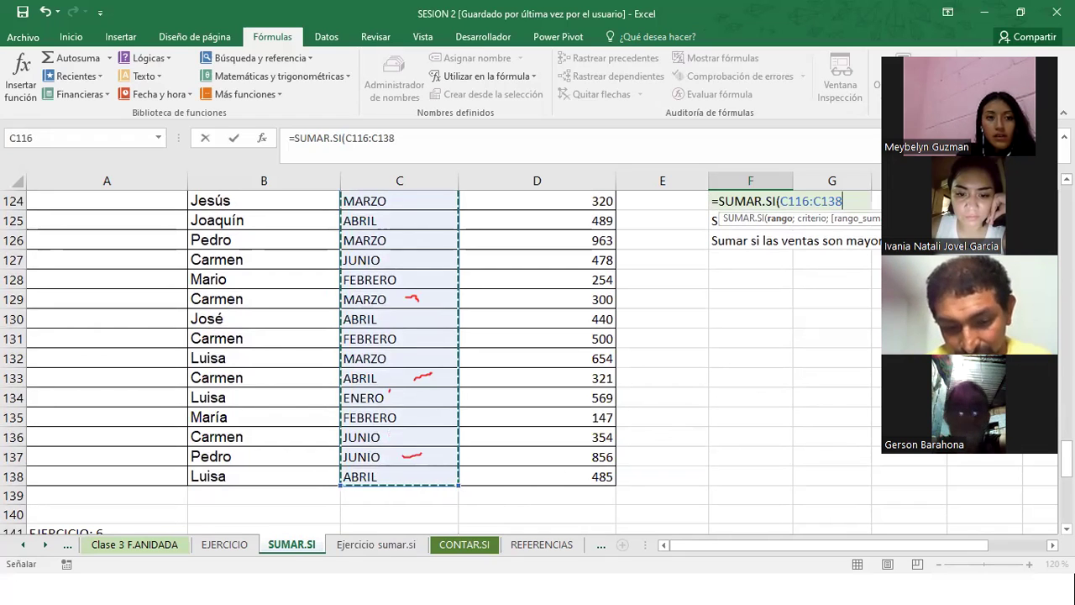
drag(1006, 49, 216, 61)
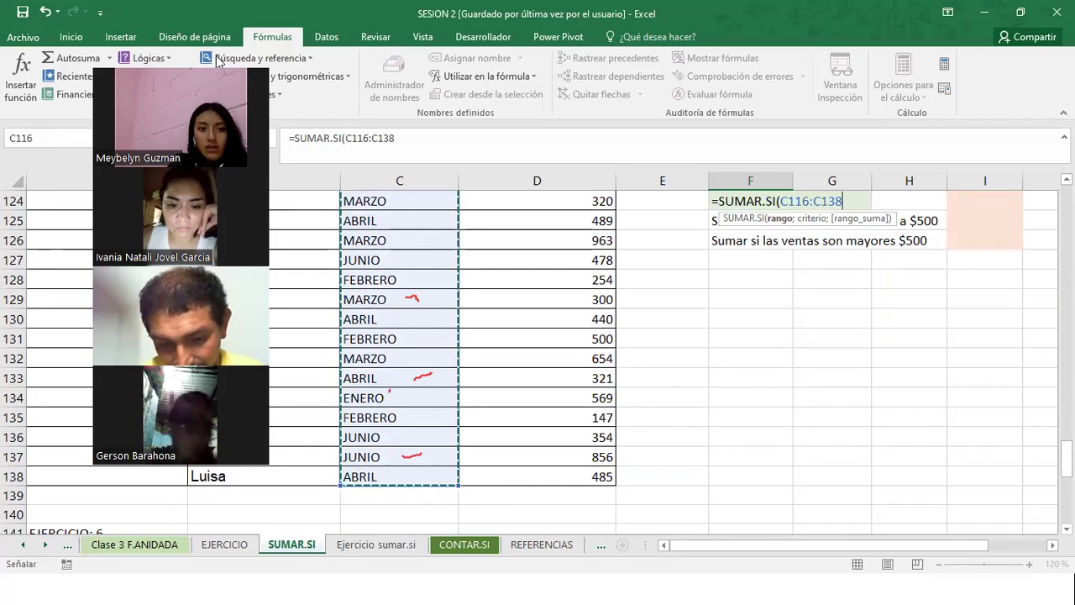
drag(1065, 458, 1066, 433)
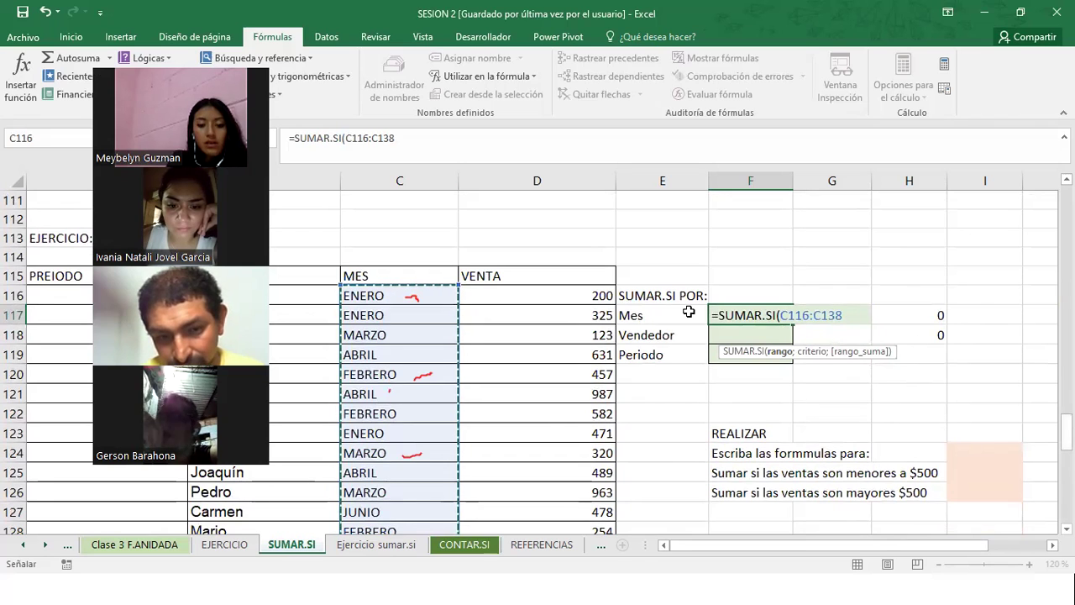
key(Escape)
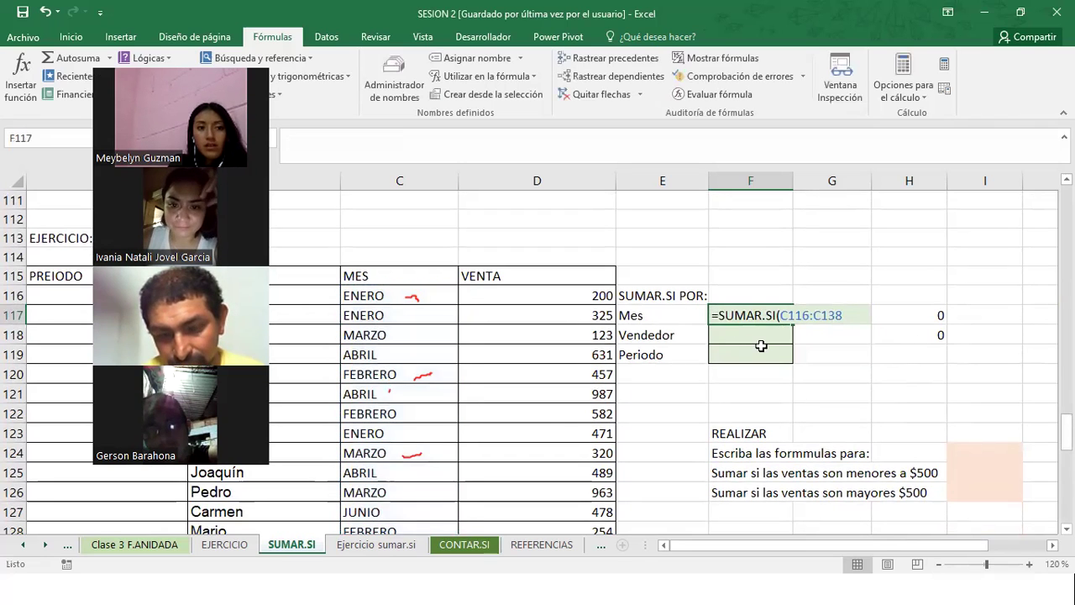
Step away from the partial F117 formula and check cells G117 and F117
click(851, 354)
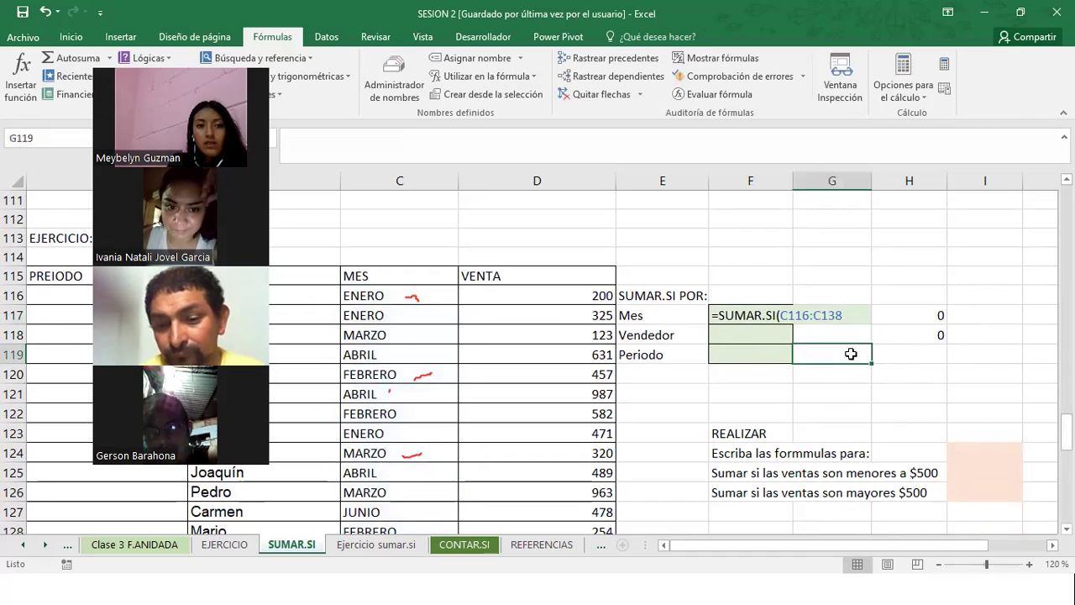
click(738, 313)
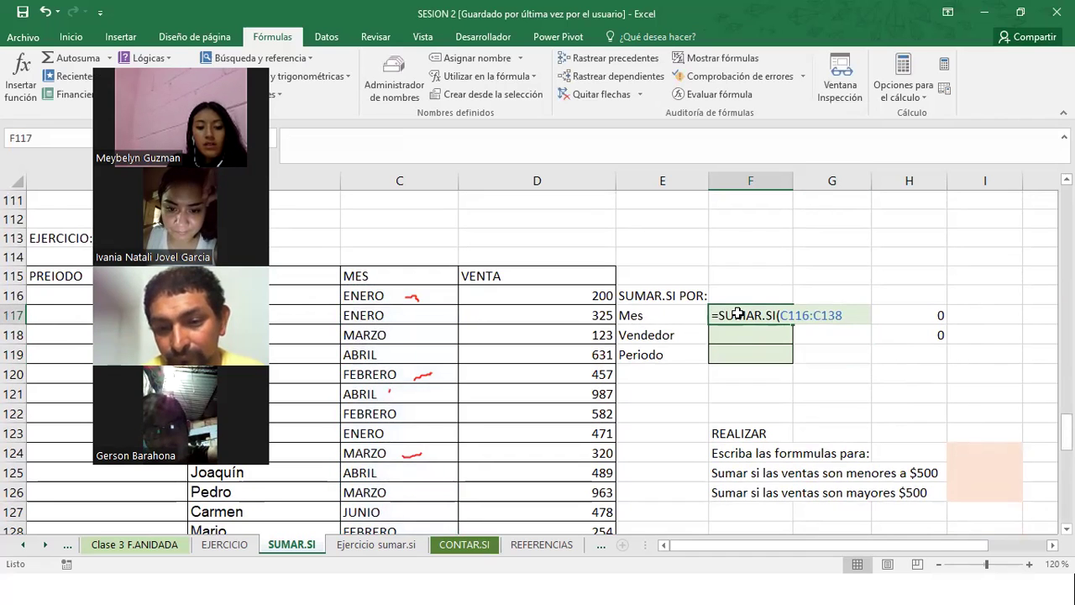
click(829, 314)
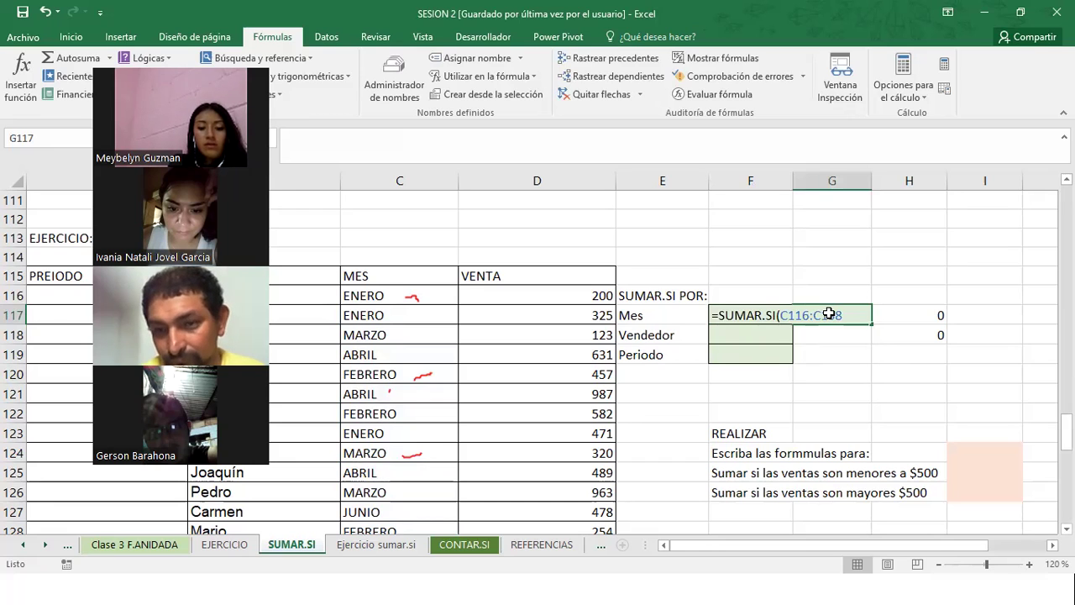
click(876, 313)
click(720, 315)
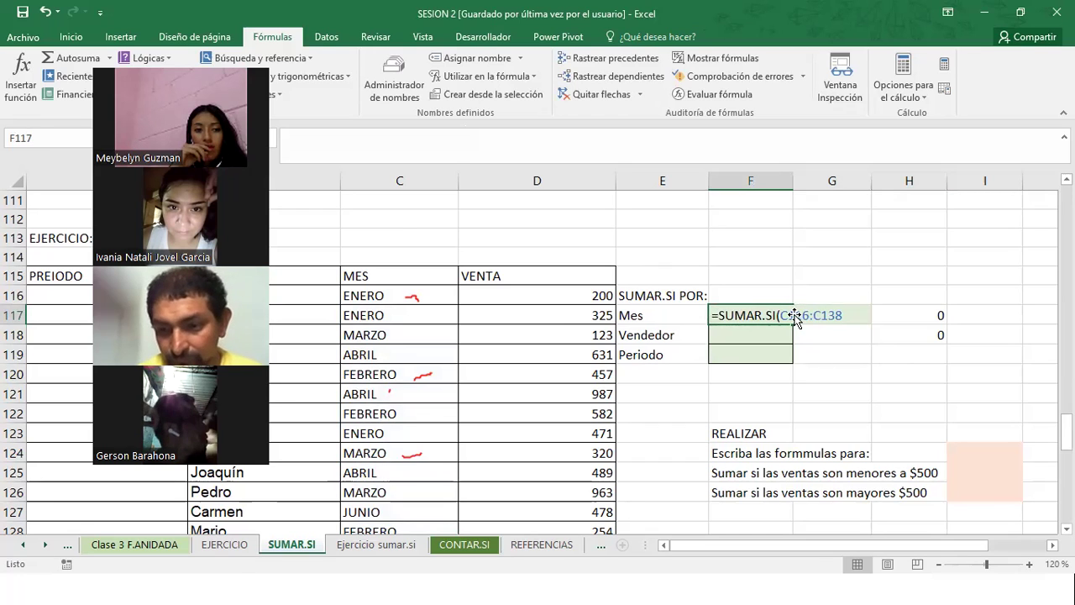
right_click(828, 315)
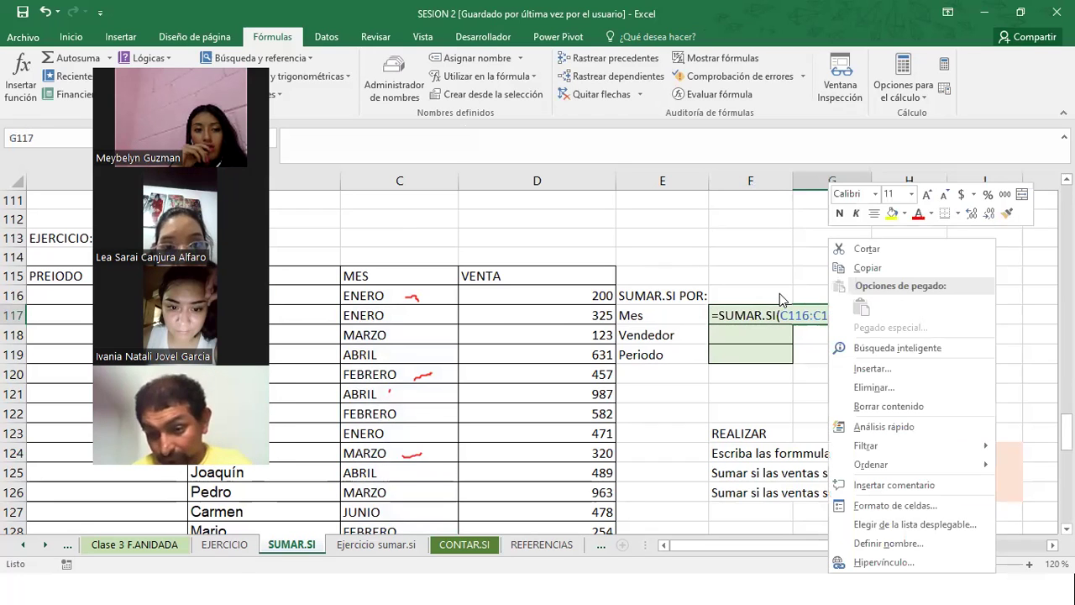
click(720, 328)
Move the Mes, Vendedor and Periodo labels from E117:E119 down one row to E118
drag(651, 315, 647, 352)
key(ctrl+c)
click(645, 336)
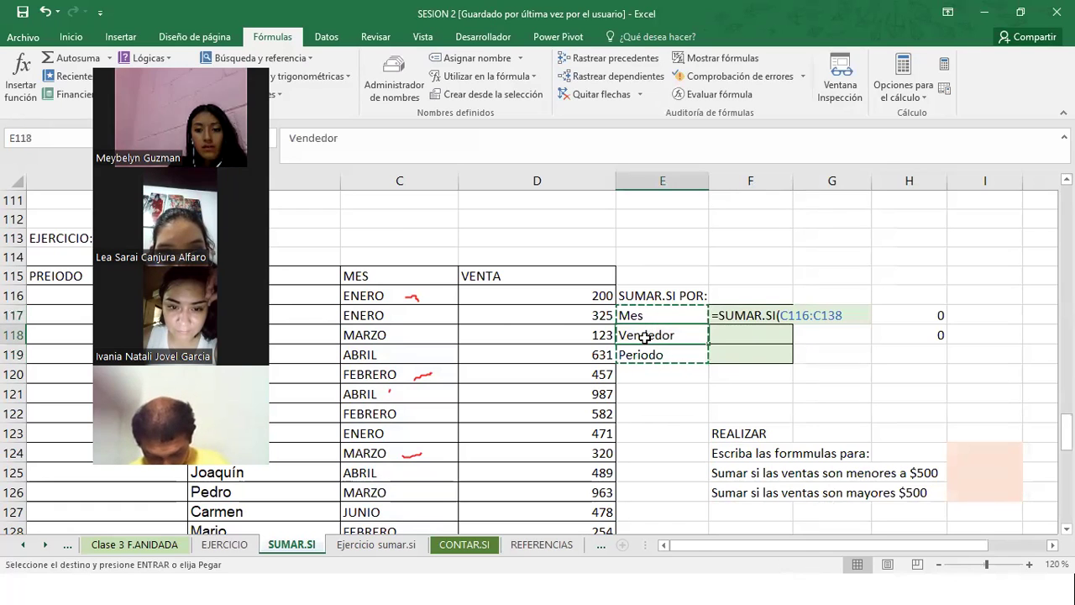
key(ctrl+v)
key(Right)
key(Right)
key(Down)
key(Down)
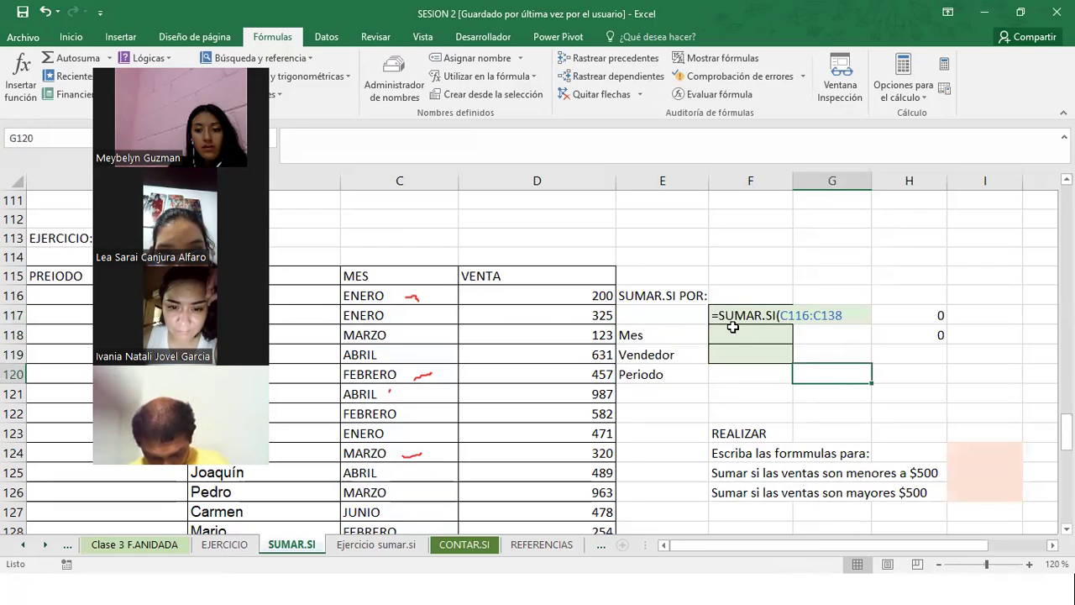
Begin a =SUMAR.SI( formula in F118 beside the Mes label
drag(732, 318, 736, 332)
key(Return)
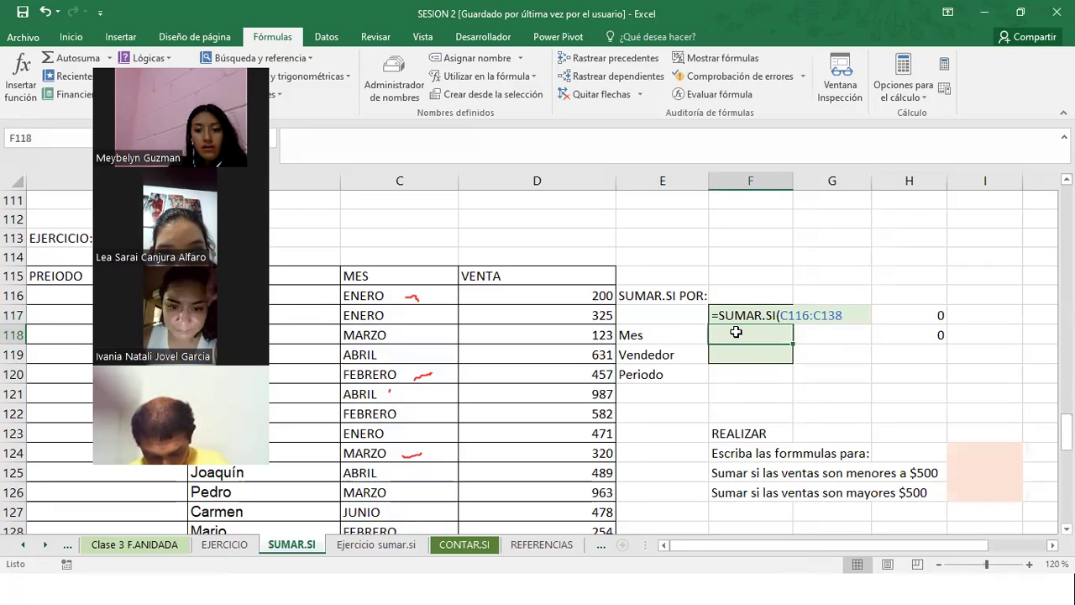
text(=)
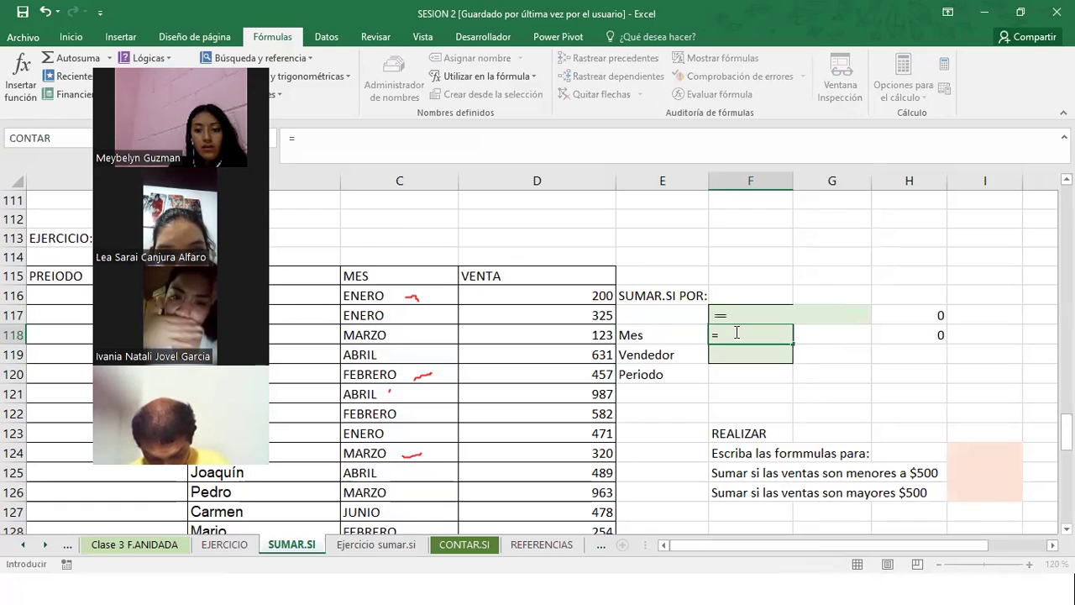
text(SUMAR.SI)
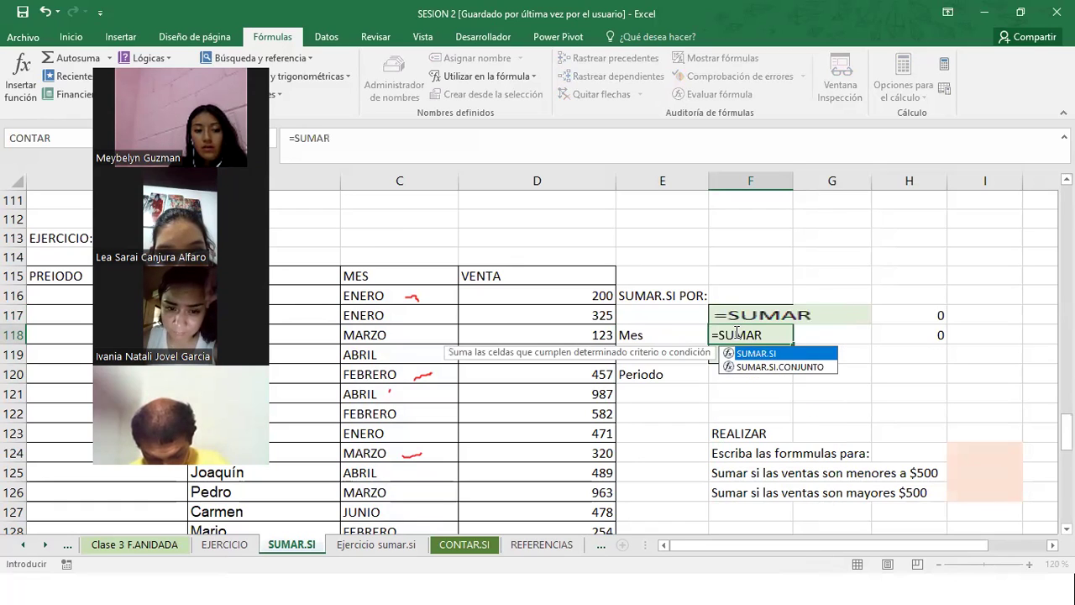
text(()
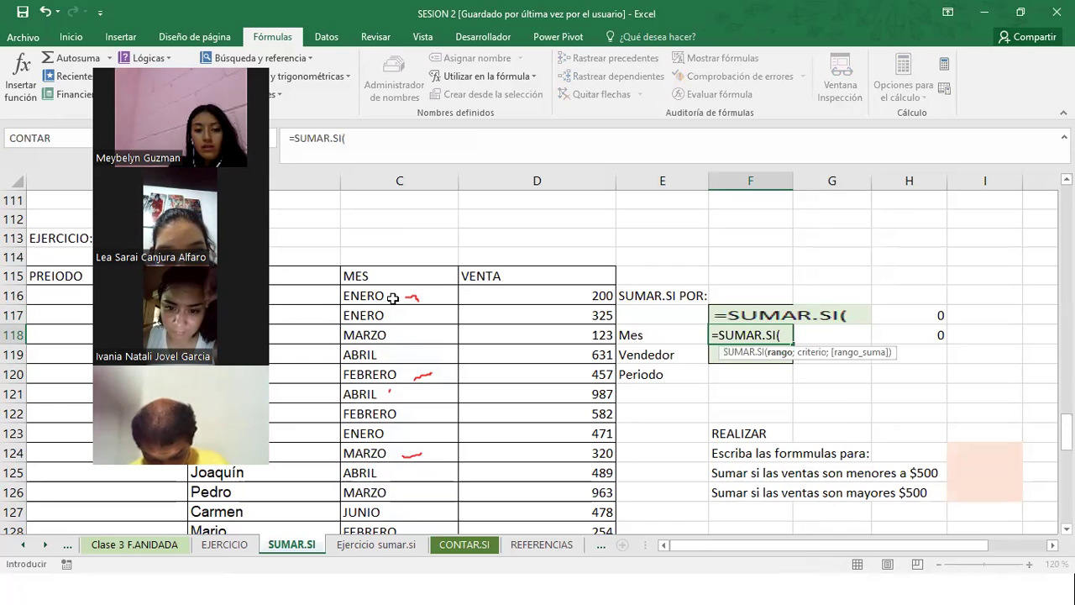
Complete F118 as =SUMAR.SI(C116:C138;F119;D116:D138) and commit it
drag(392, 298, 395, 373)
drag(399, 550, 359, 467)
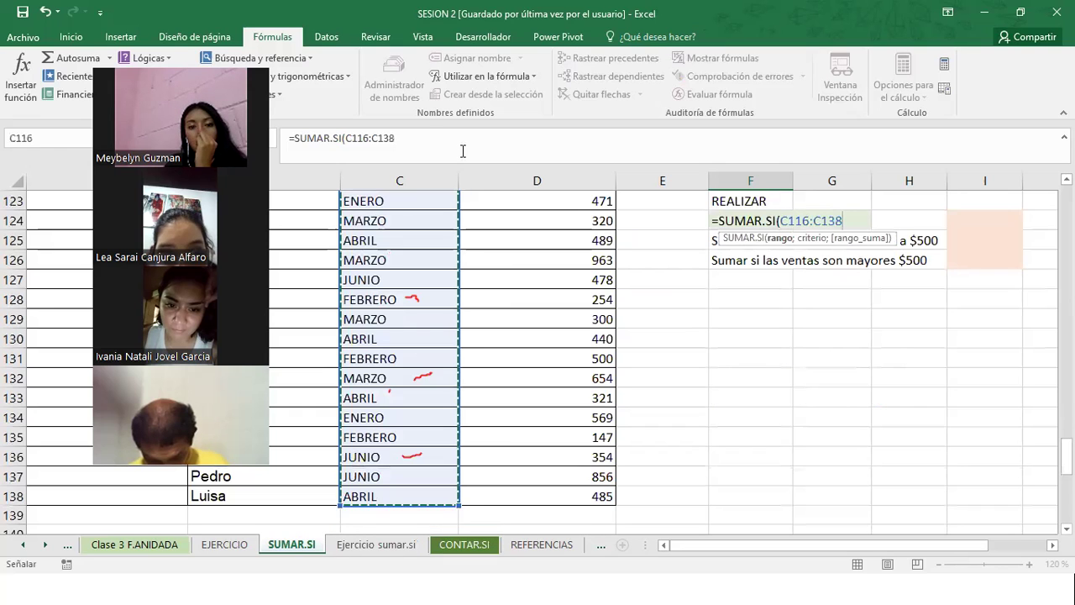
click(429, 137)
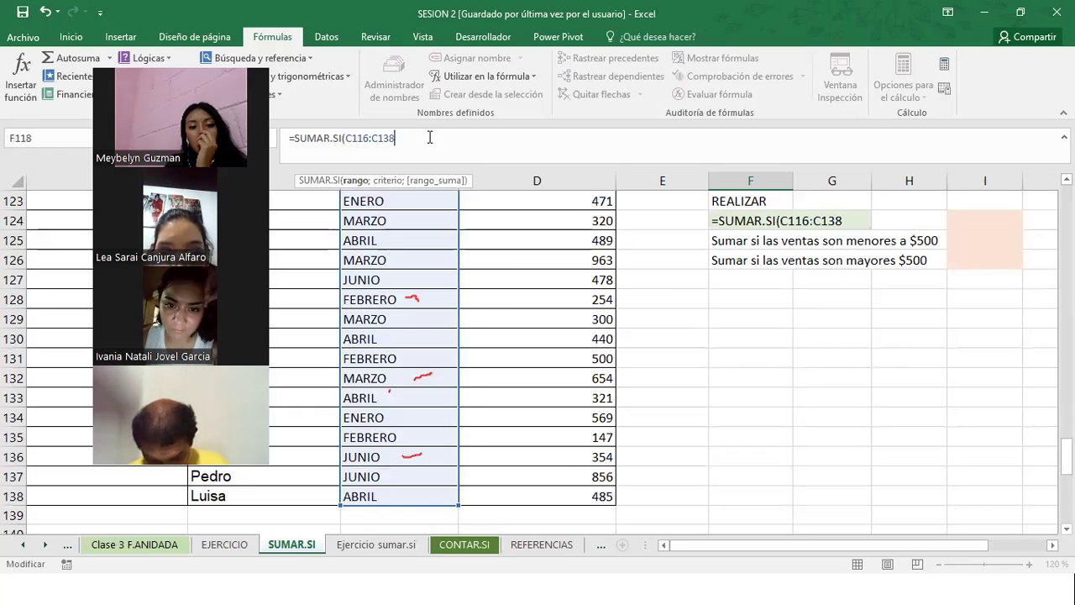
text(;)
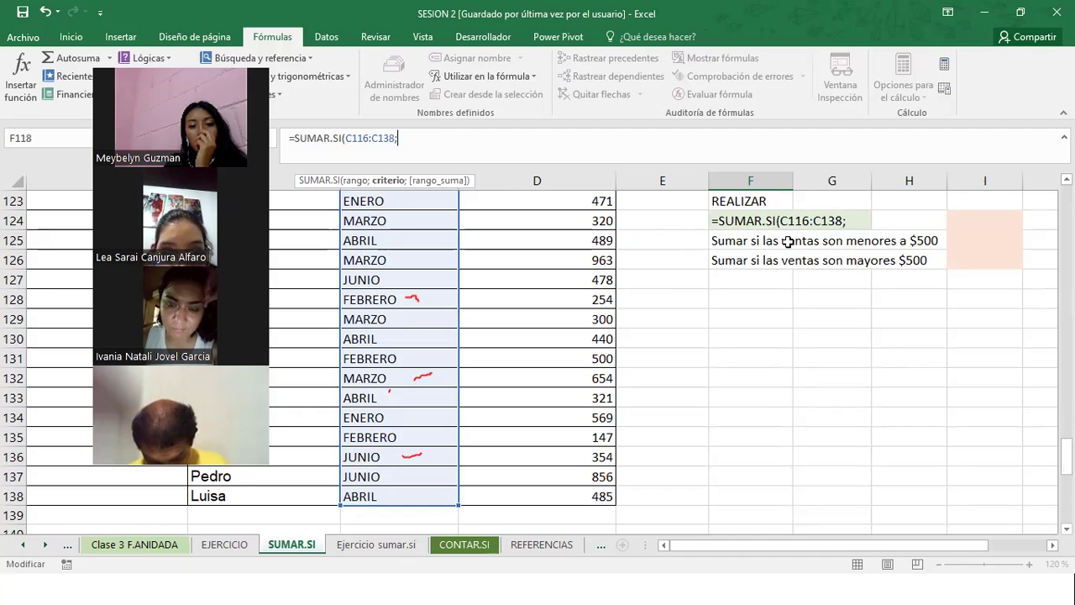
drag(1065, 456, 1066, 439)
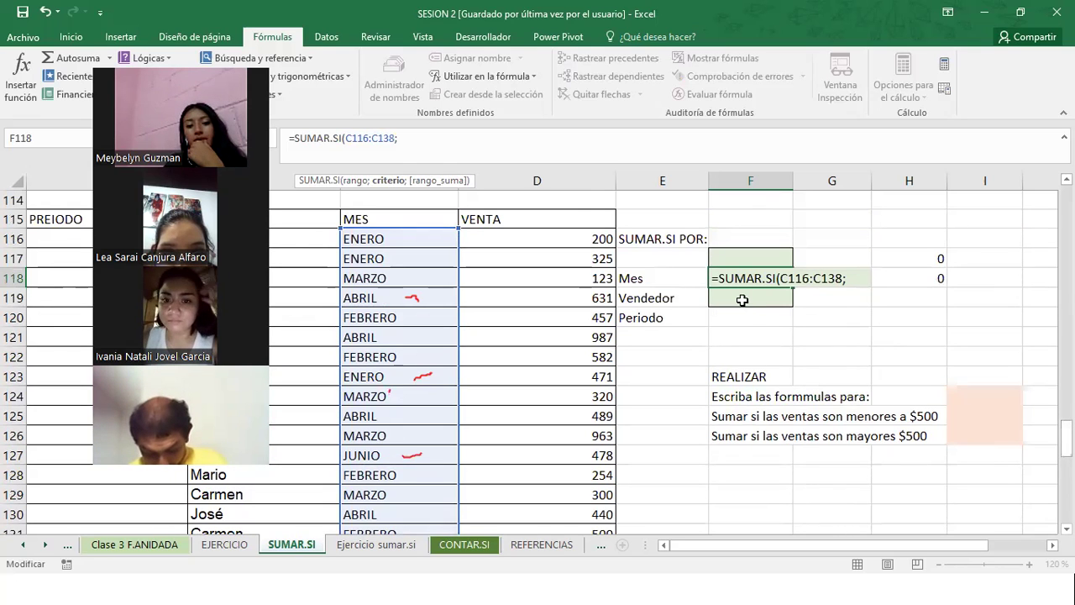
click(743, 300)
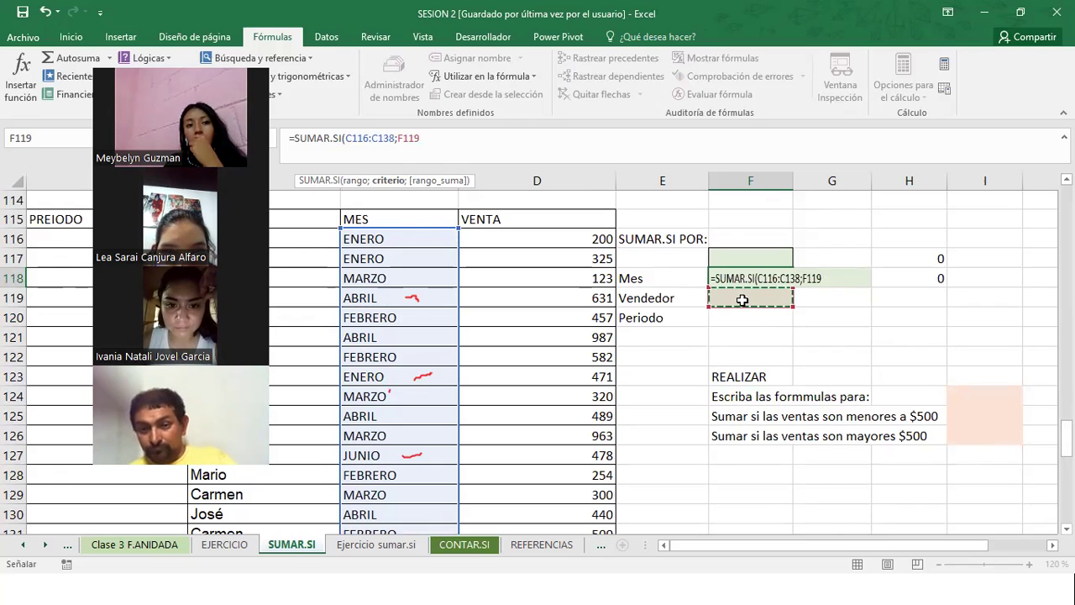
text(;)
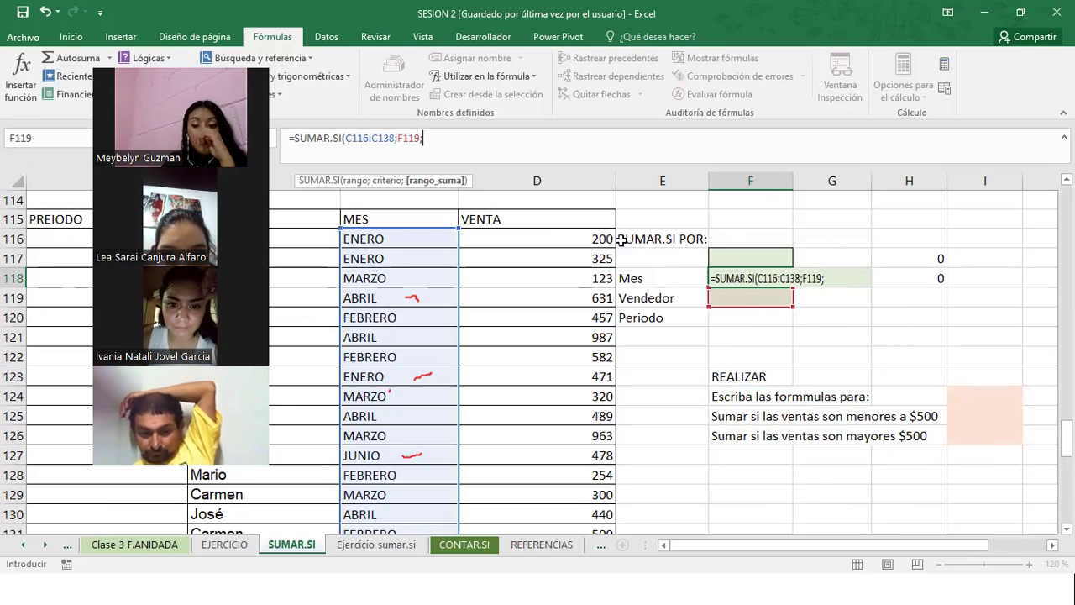
drag(543, 239, 498, 531)
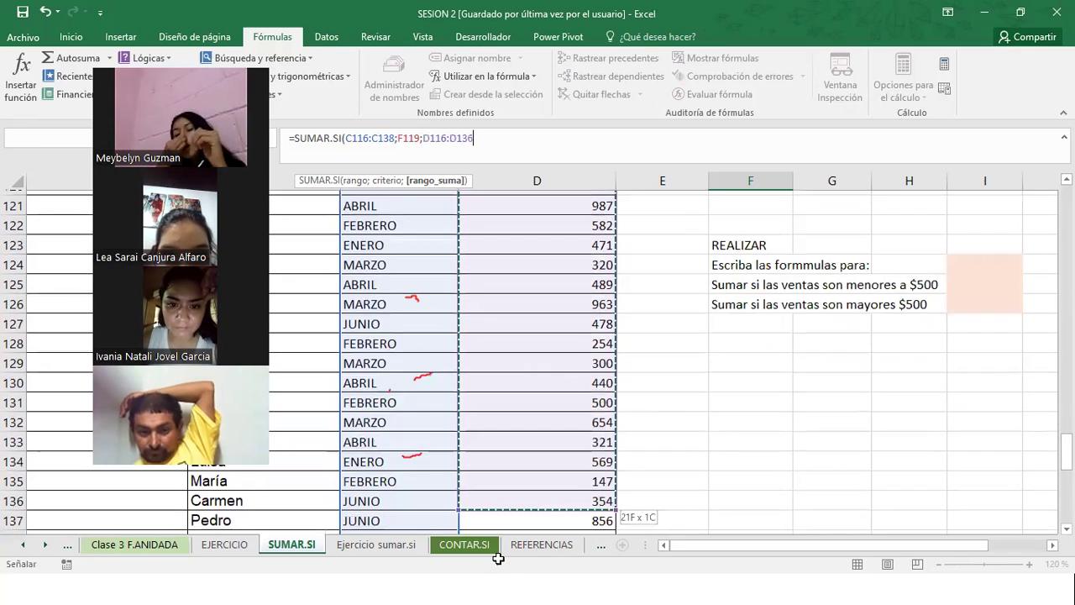
drag(498, 530, 496, 497)
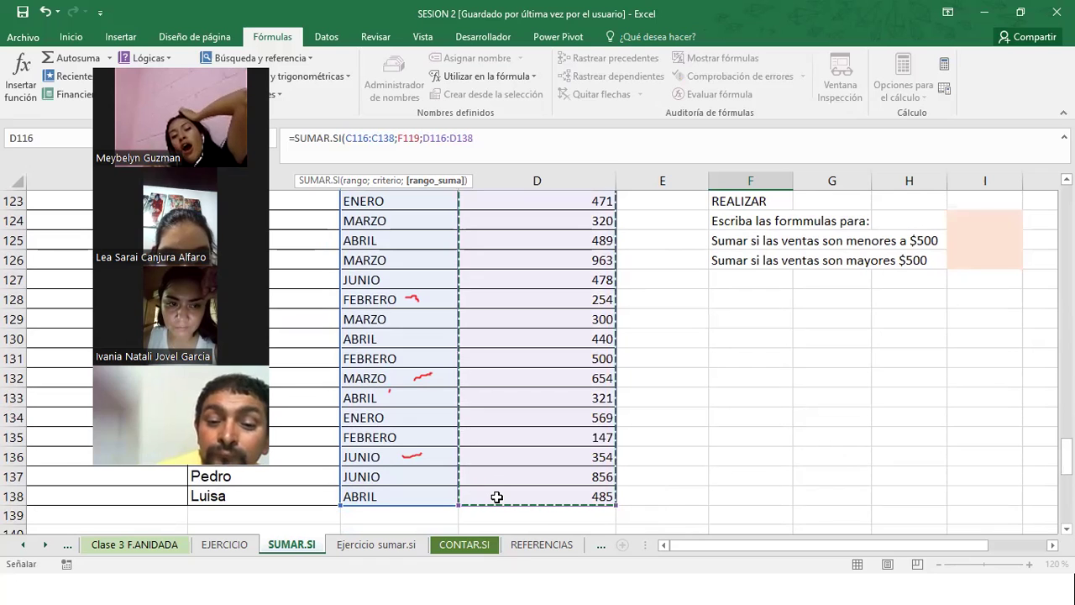
text())
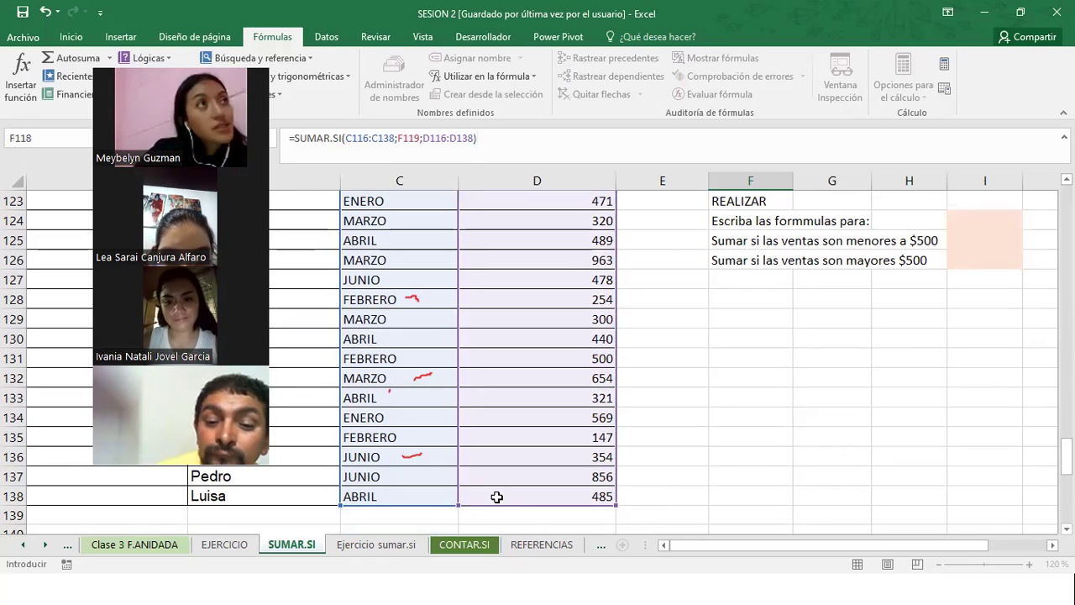
key(Return)
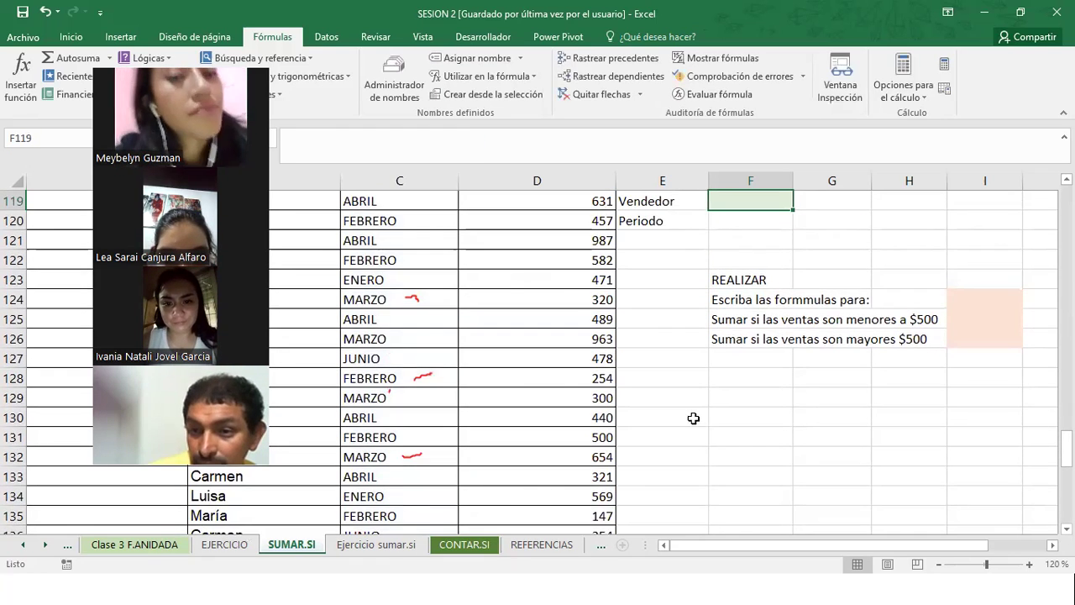
Move the SUMAR.SI formula from F118 into G118
scroll(790, 369, up, 3)
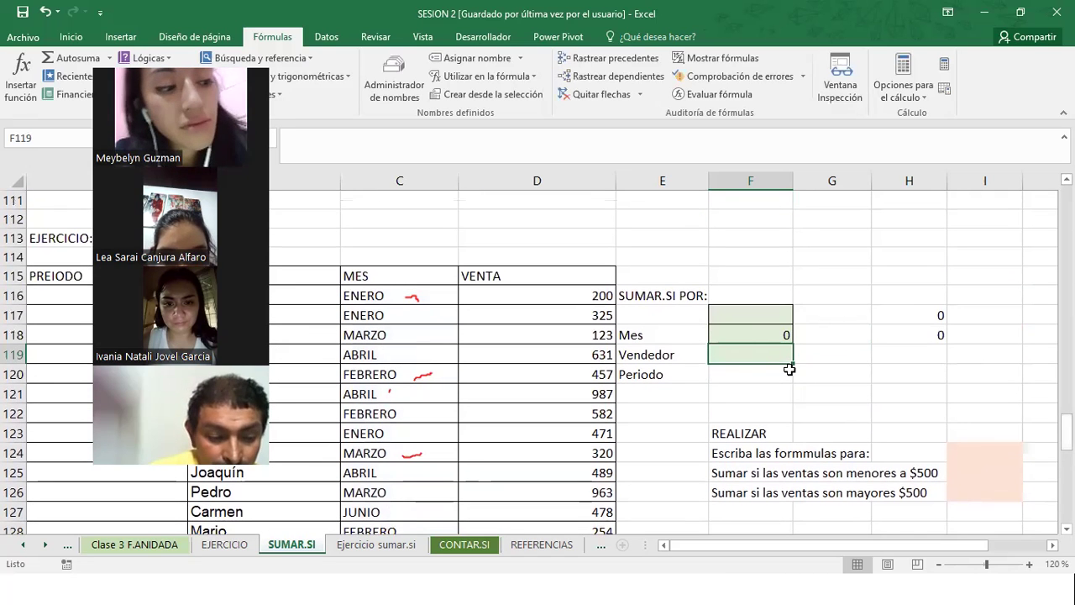
click(838, 329)
click(750, 330)
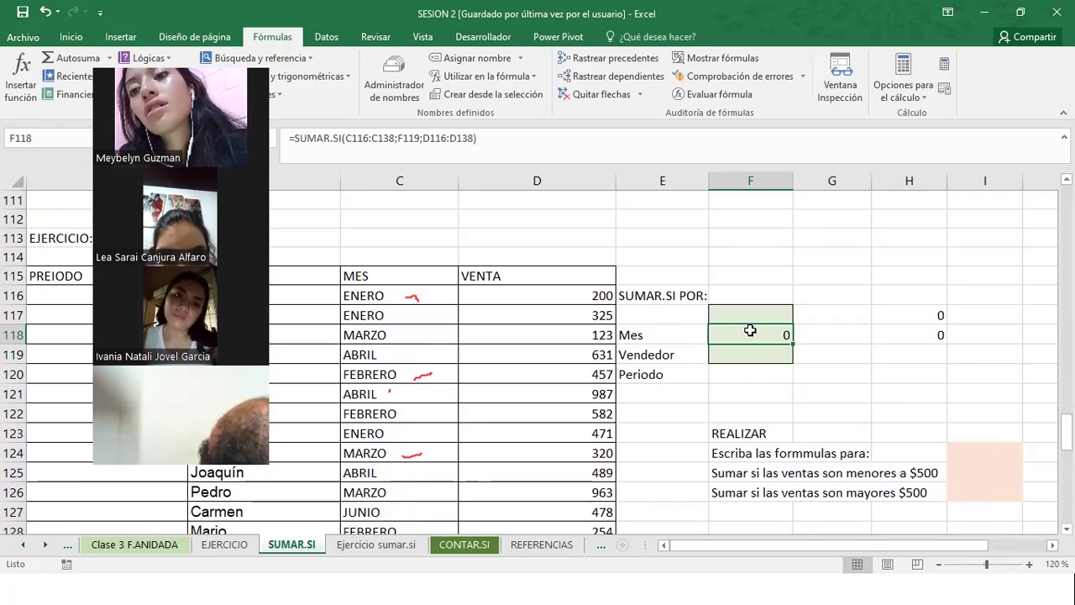
key(ctrl+c)
click(820, 334)
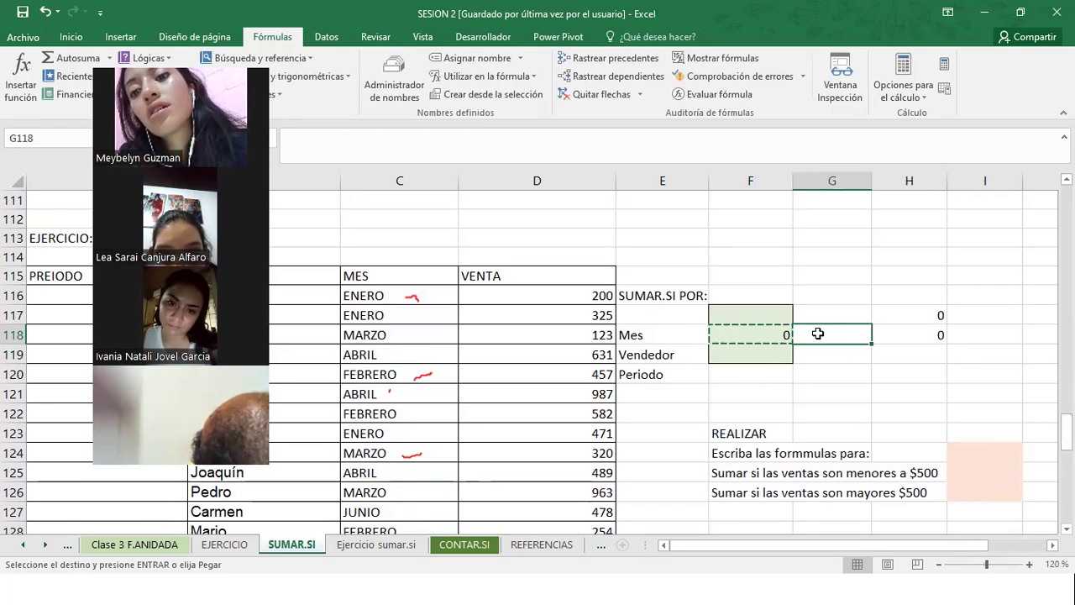
key(ctrl+v)
Give the emptied F118 a yellow fill
click(746, 334)
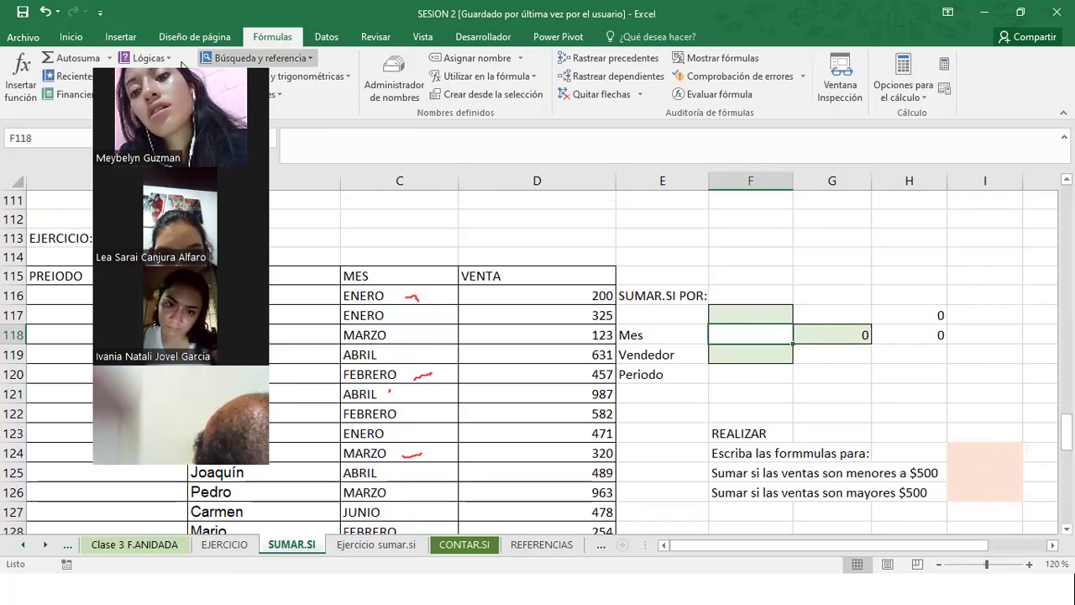
drag(182, 71, 990, 93)
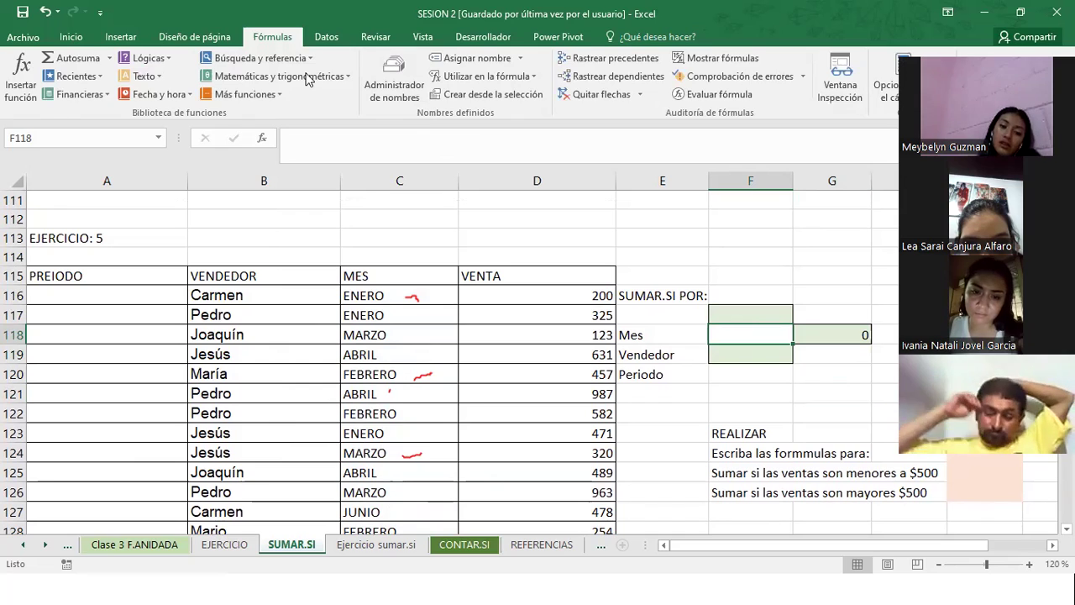
click(80, 38)
click(185, 88)
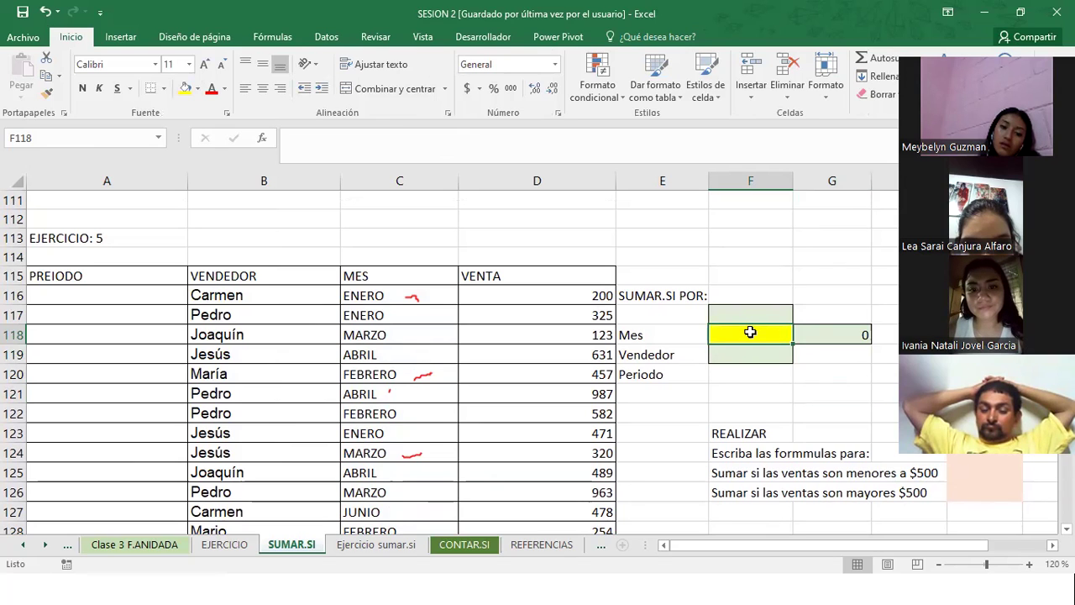
Enter MARZO in F118 and change G118's criterion reference from F119 to F118
text(MARZO)
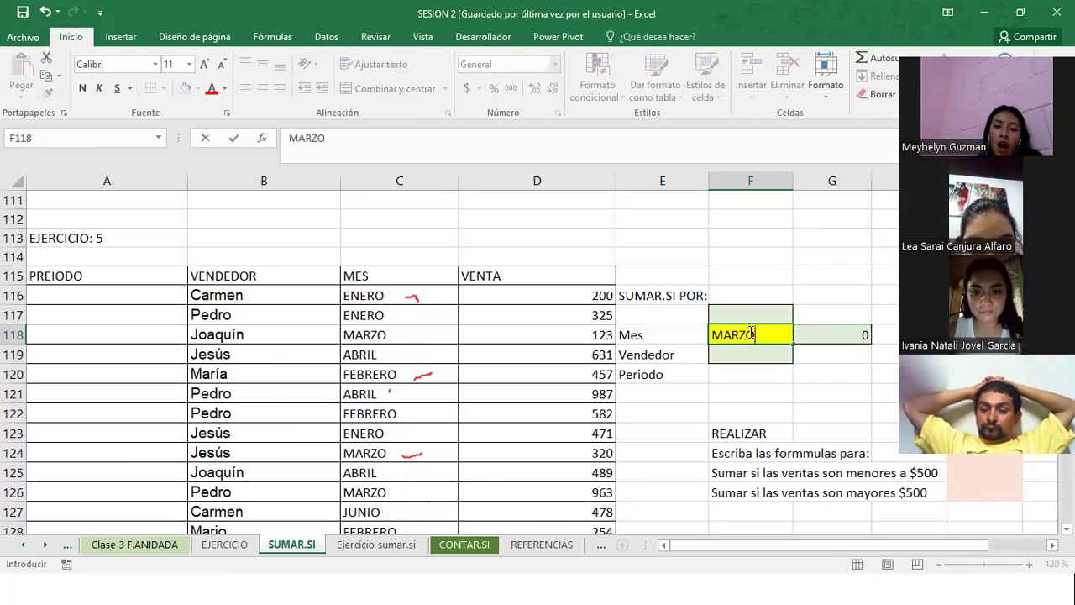
key(Return)
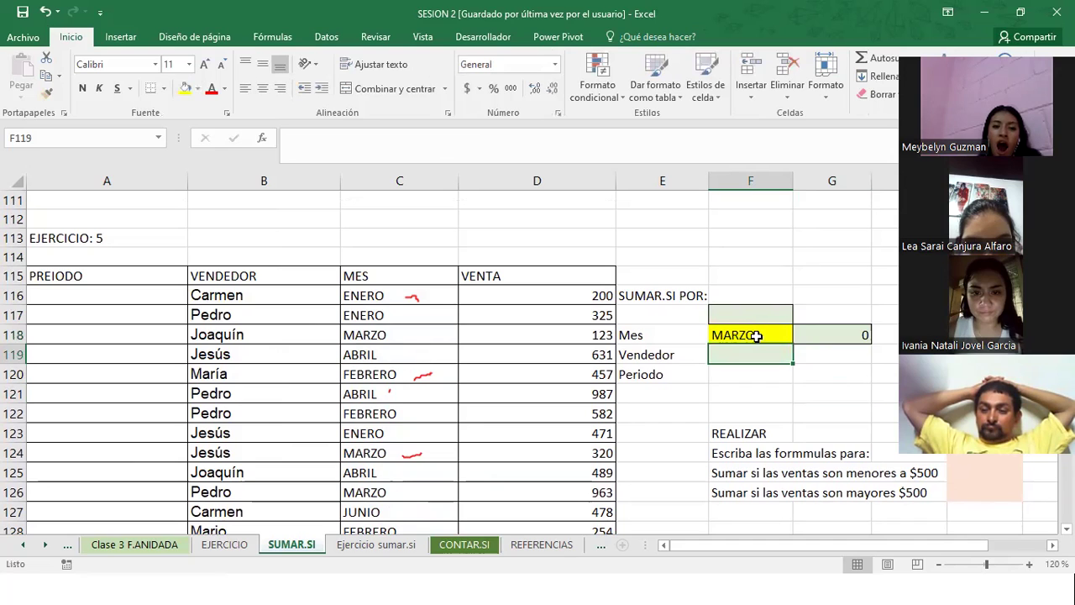
click(821, 335)
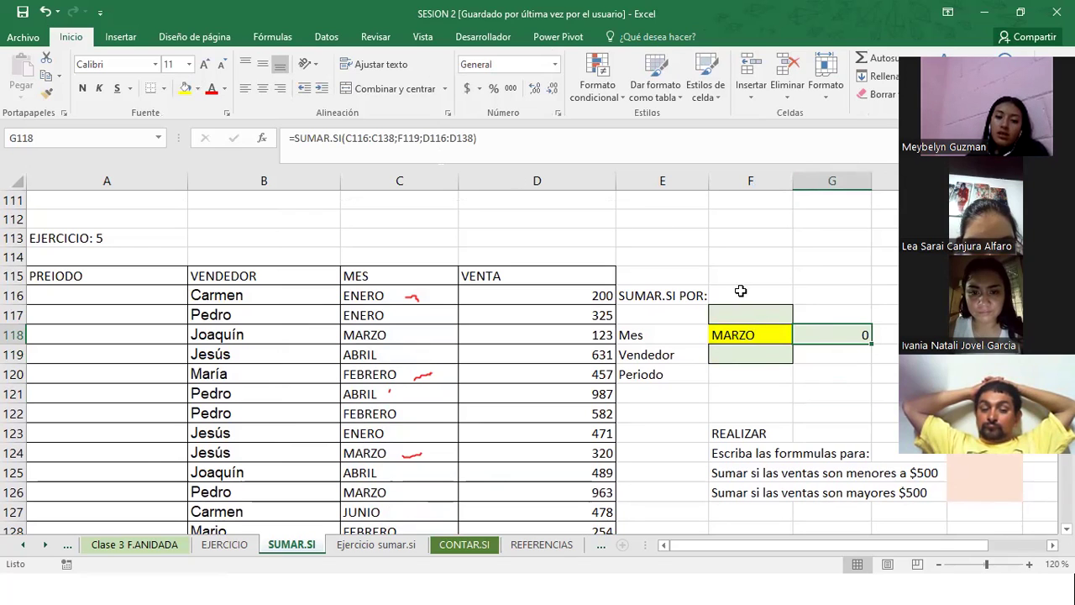
click(420, 139)
key(BackSpace)
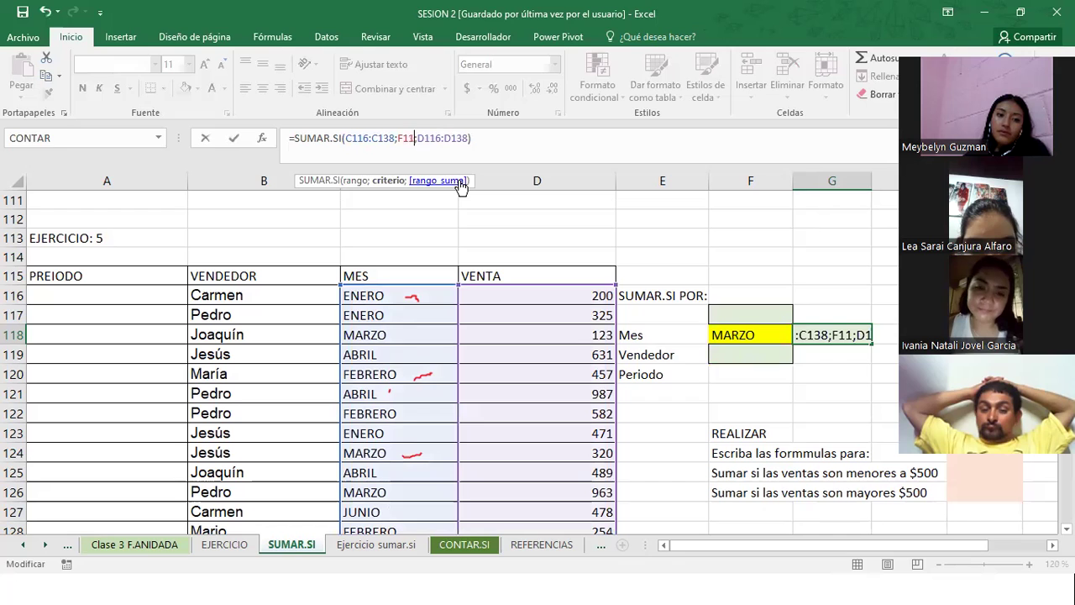
text(8)
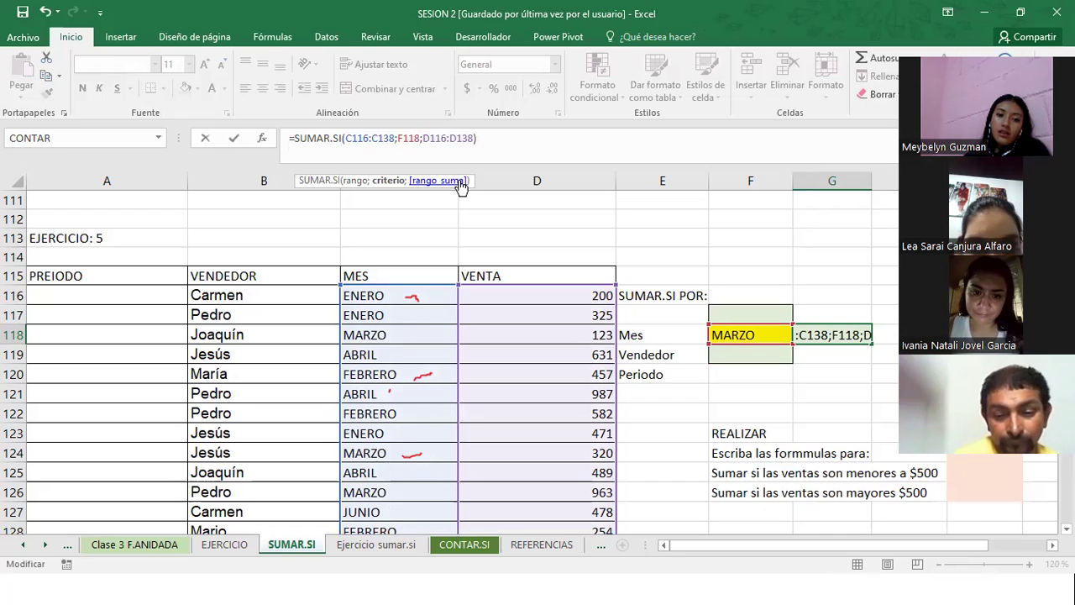
key(Return)
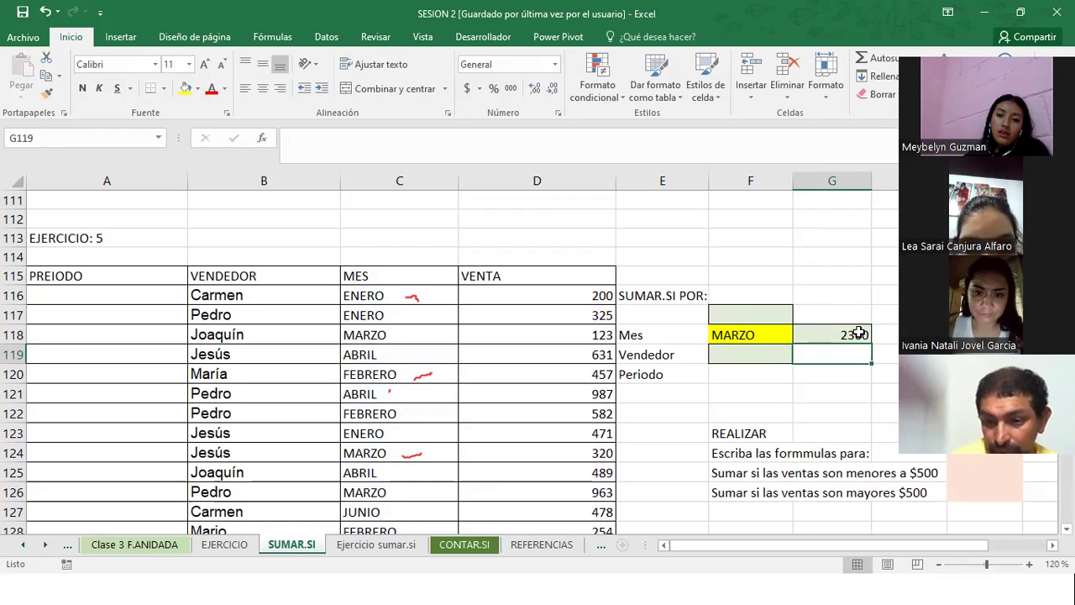
drag(1065, 425, 1065, 427)
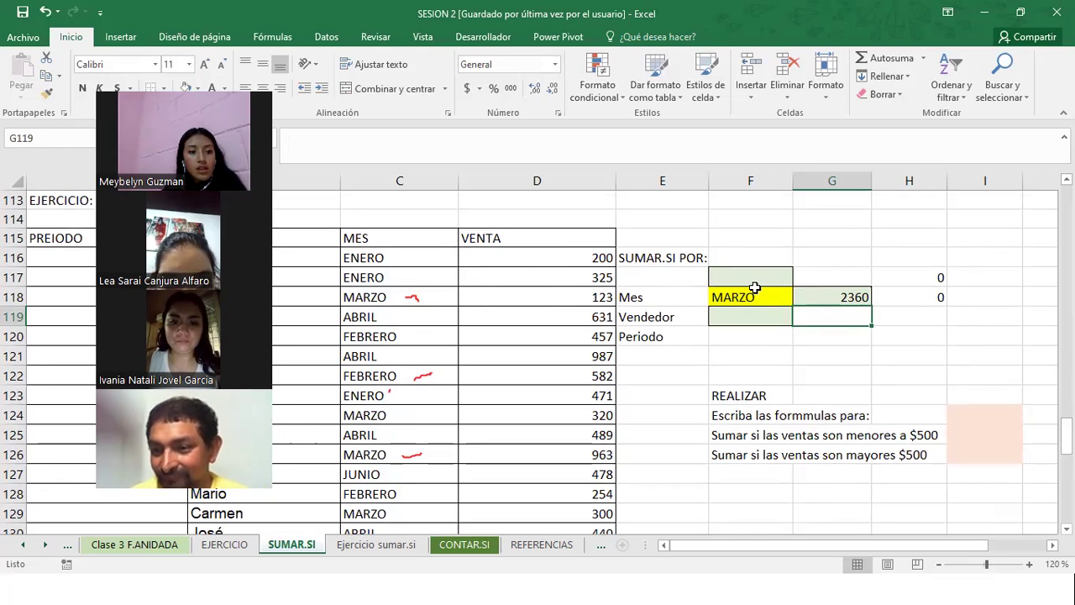
drag(1065, 437, 1065, 440)
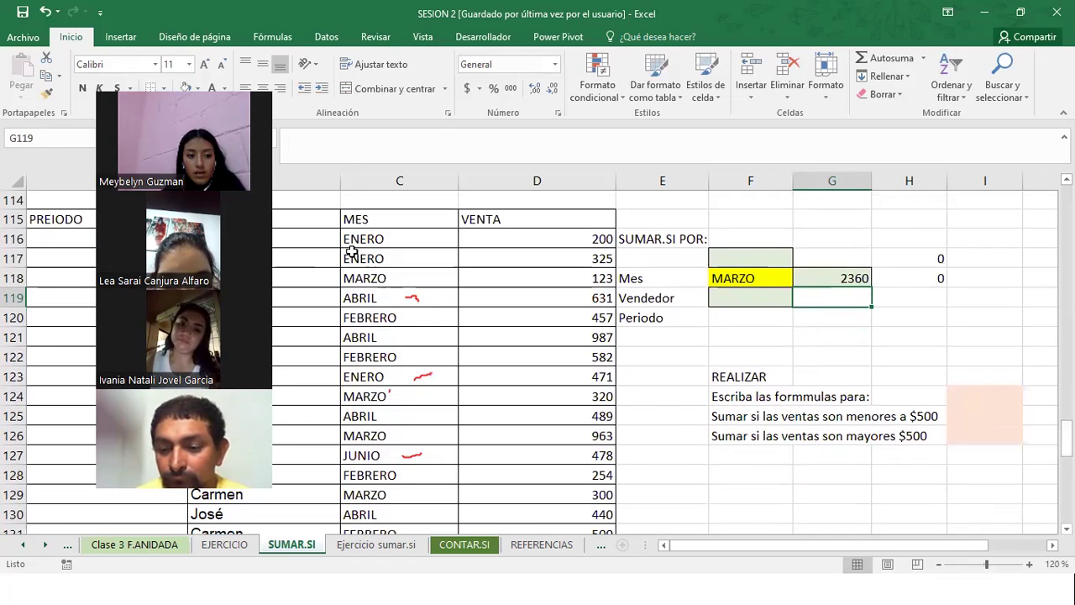
click(380, 241)
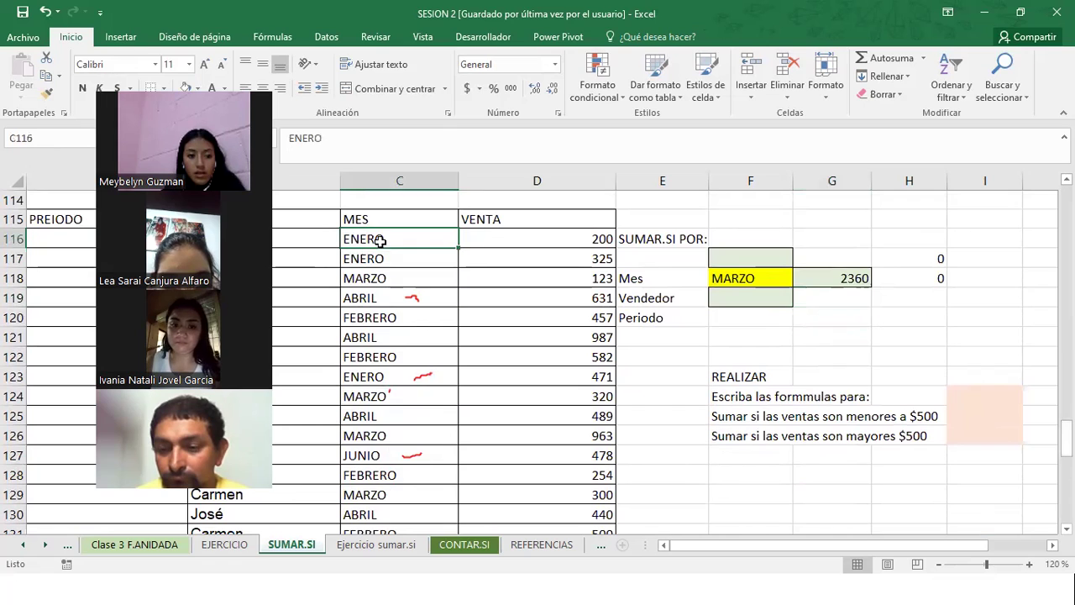
click(380, 278)
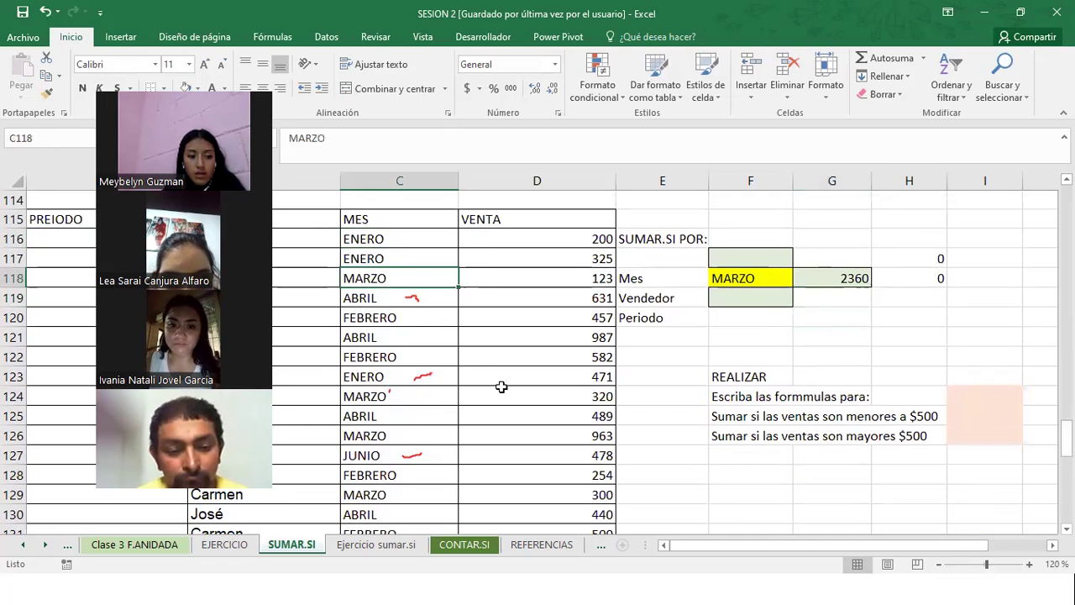
click(370, 377)
click(370, 396)
click(383, 494)
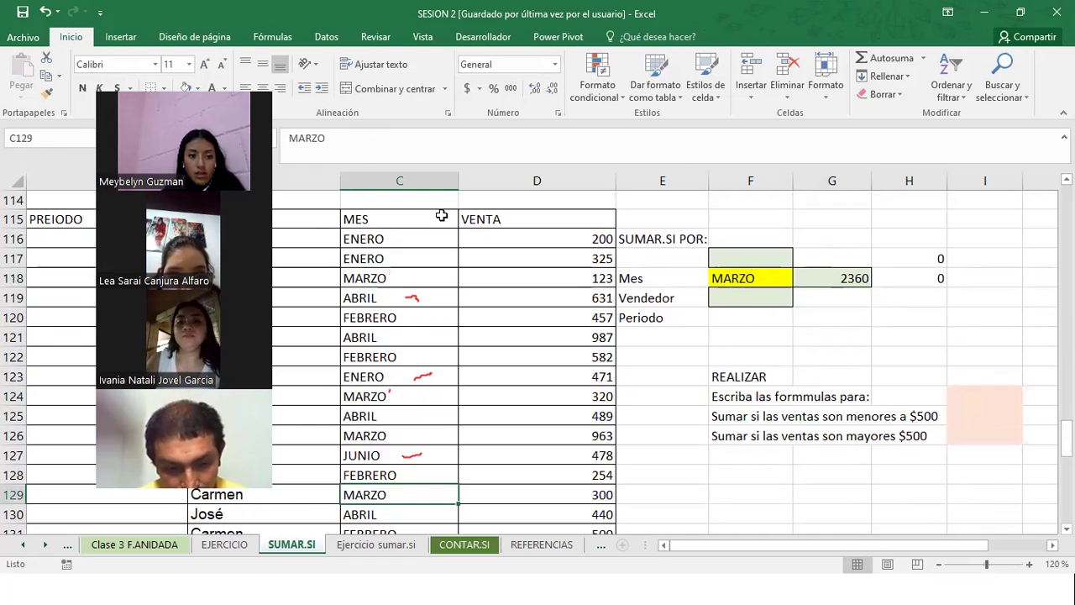
click(843, 276)
Apply the Moneda currency format to G118 so it shows $ 2,360.00
right_click(845, 280)
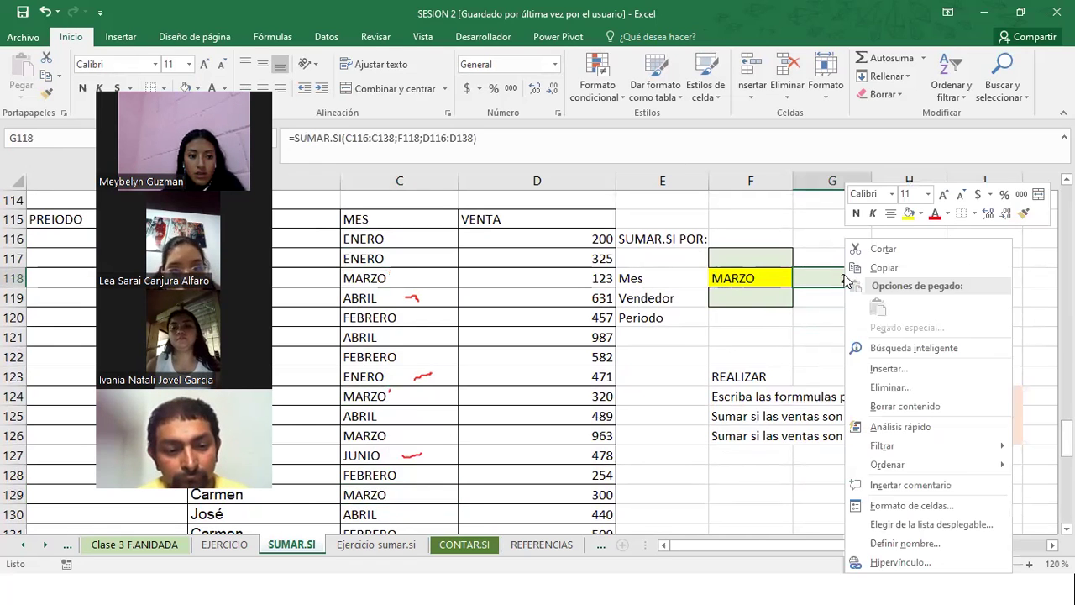
click(930, 507)
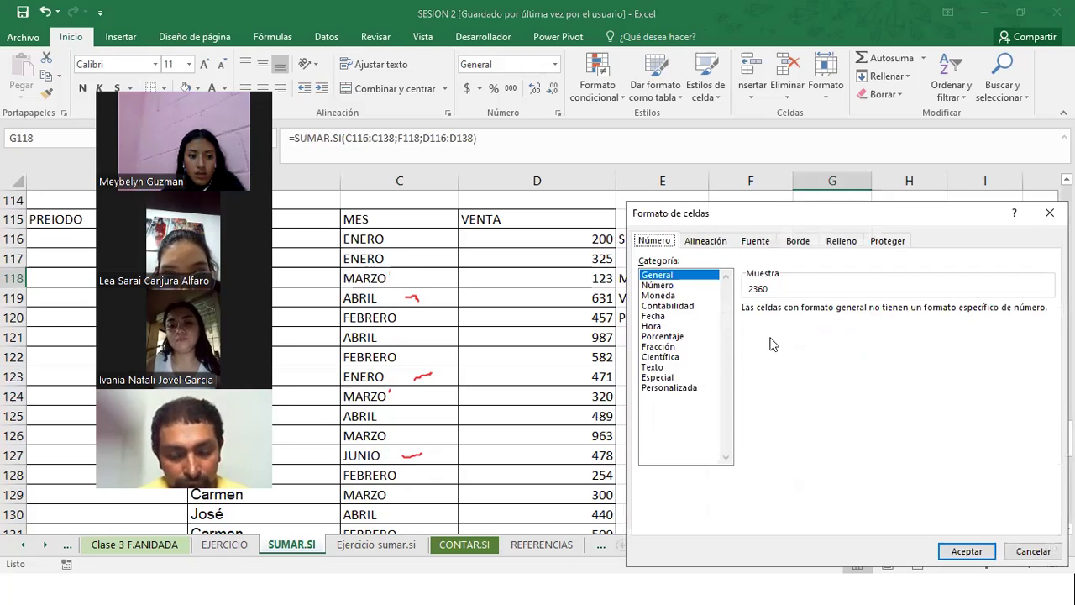
click(659, 296)
click(966, 550)
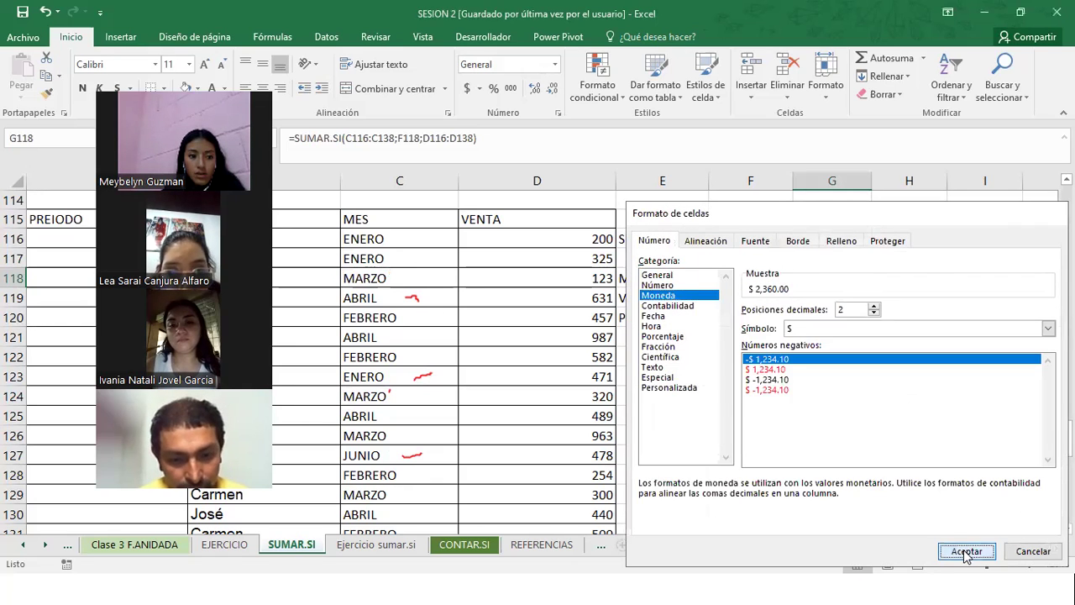
click(1021, 274)
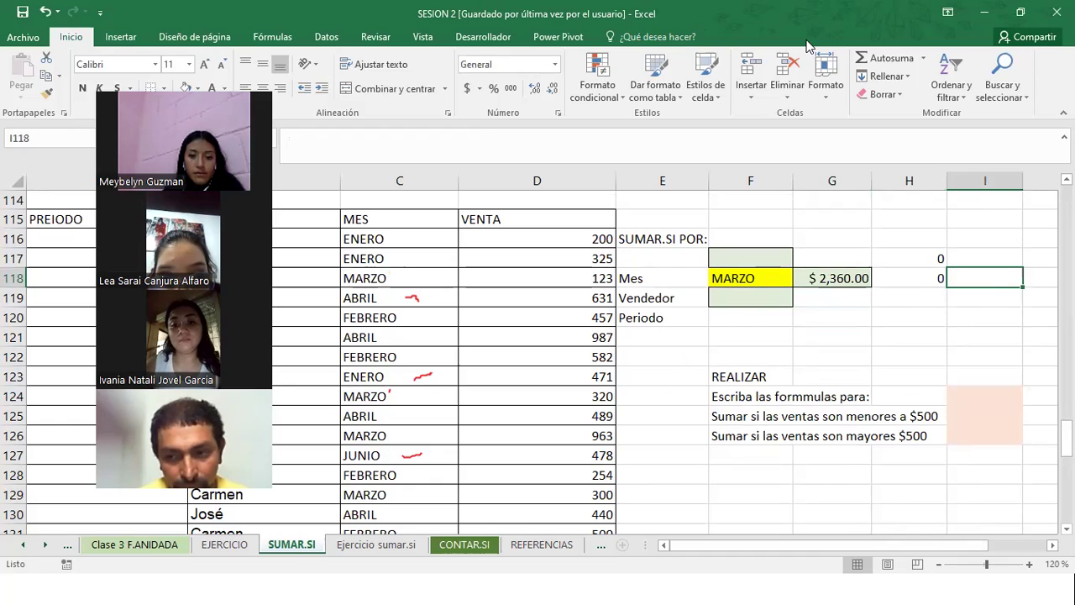
Switch F118's month to ABRIL, back to MARZO, then ABRIL so G118 shows $ 3,353.00
drag(209, 88, 143, 65)
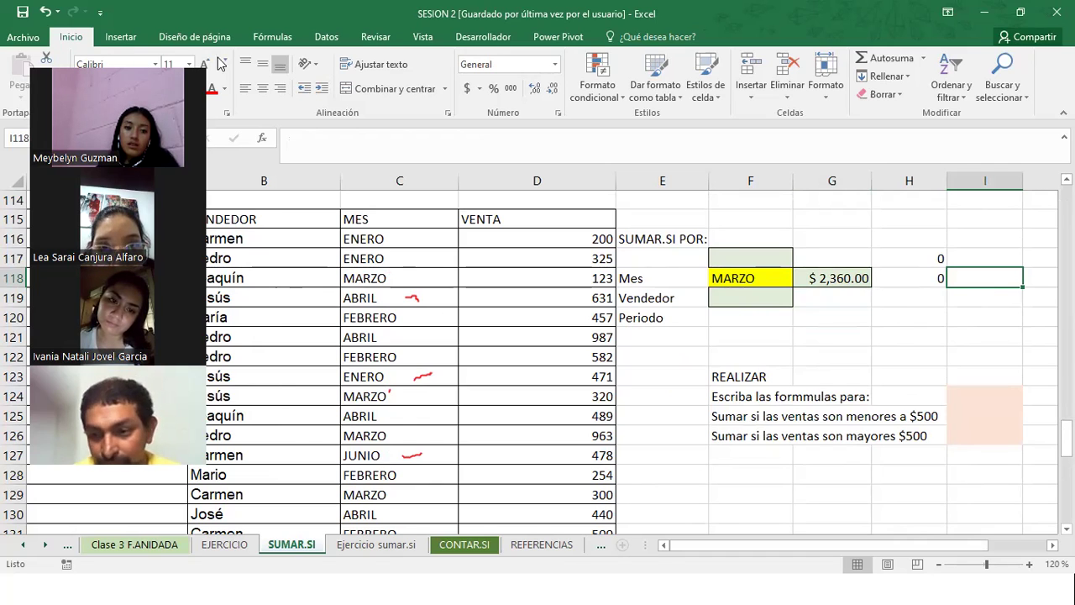
click(720, 278)
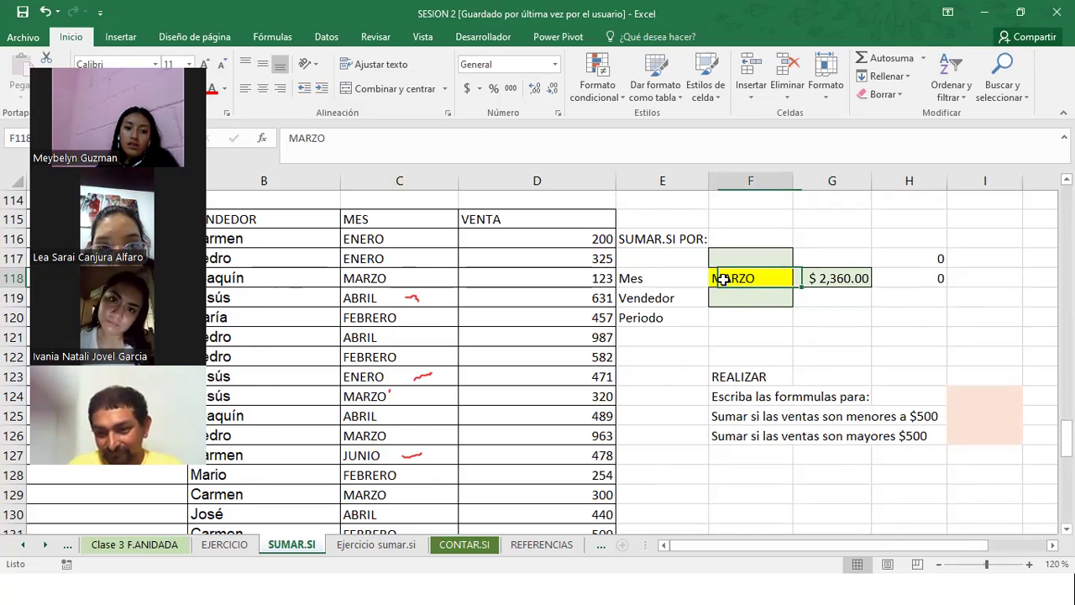
key(Delete)
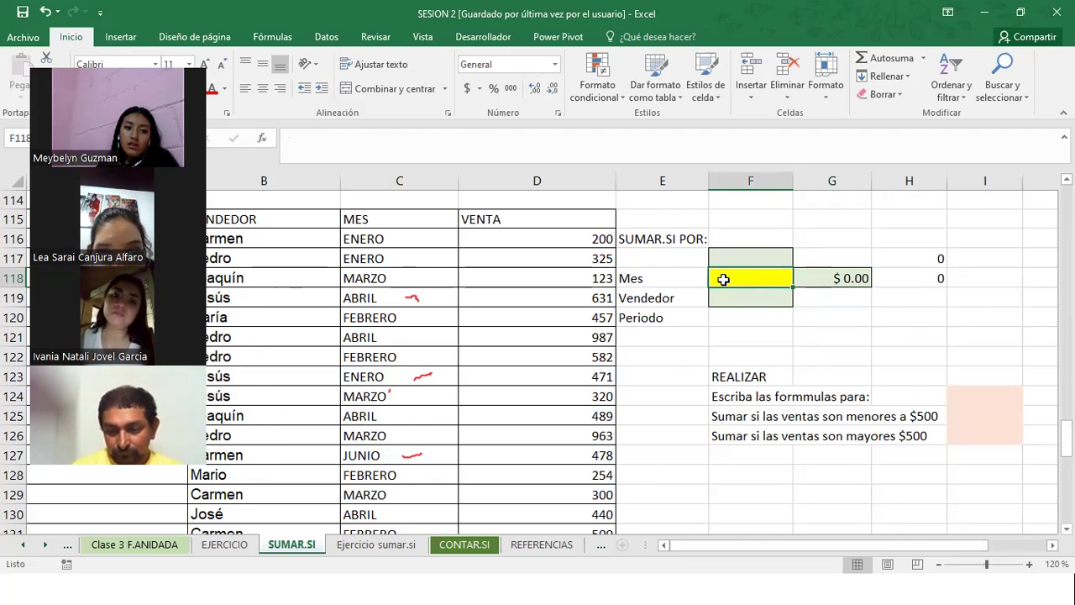
text(ABRIL)
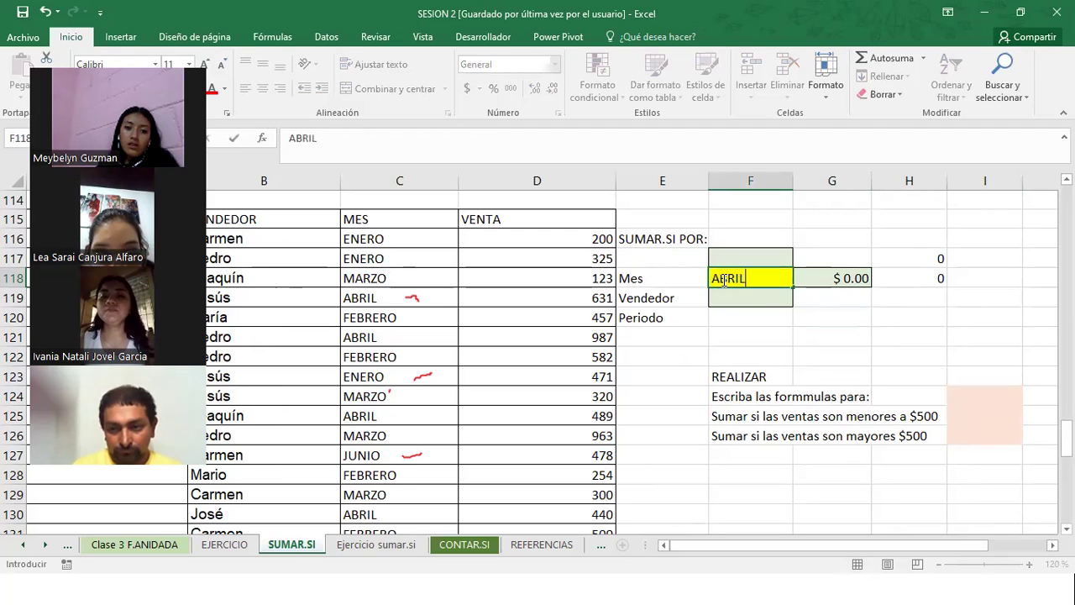
key(Return)
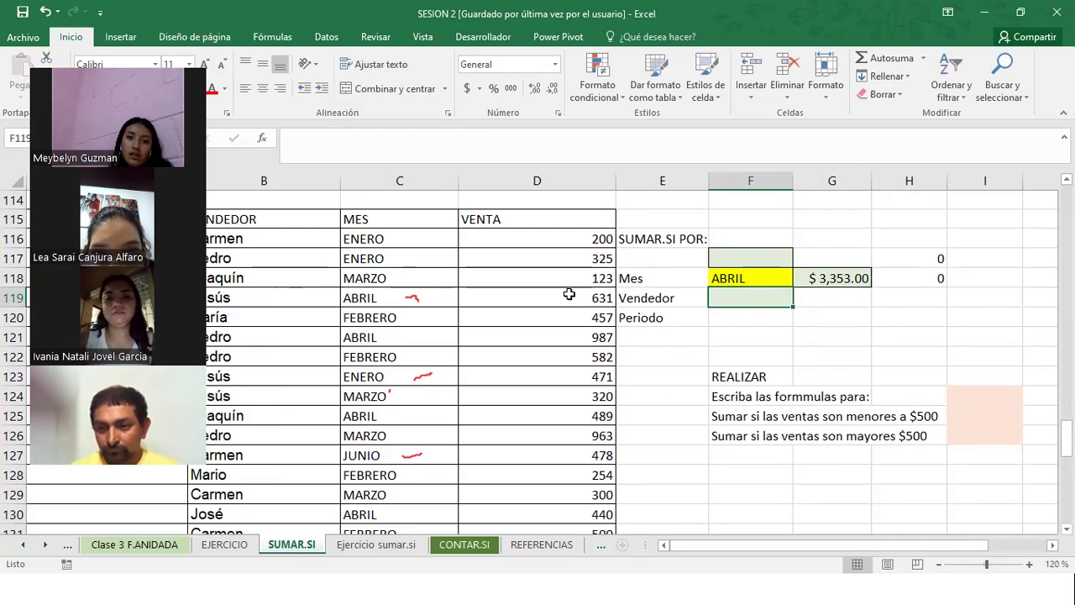
click(728, 282)
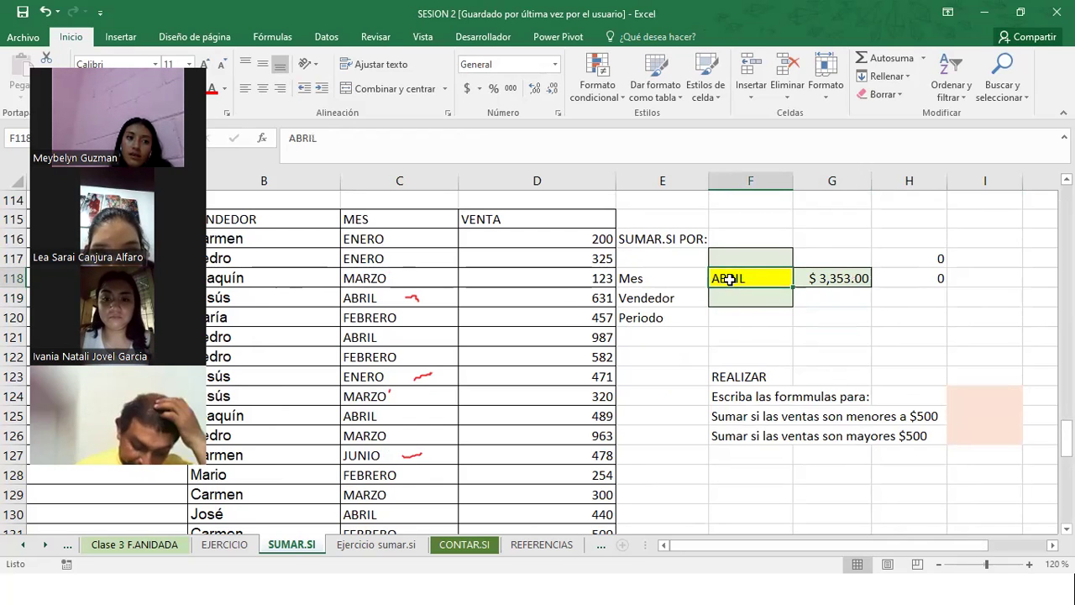
text(MARZO)
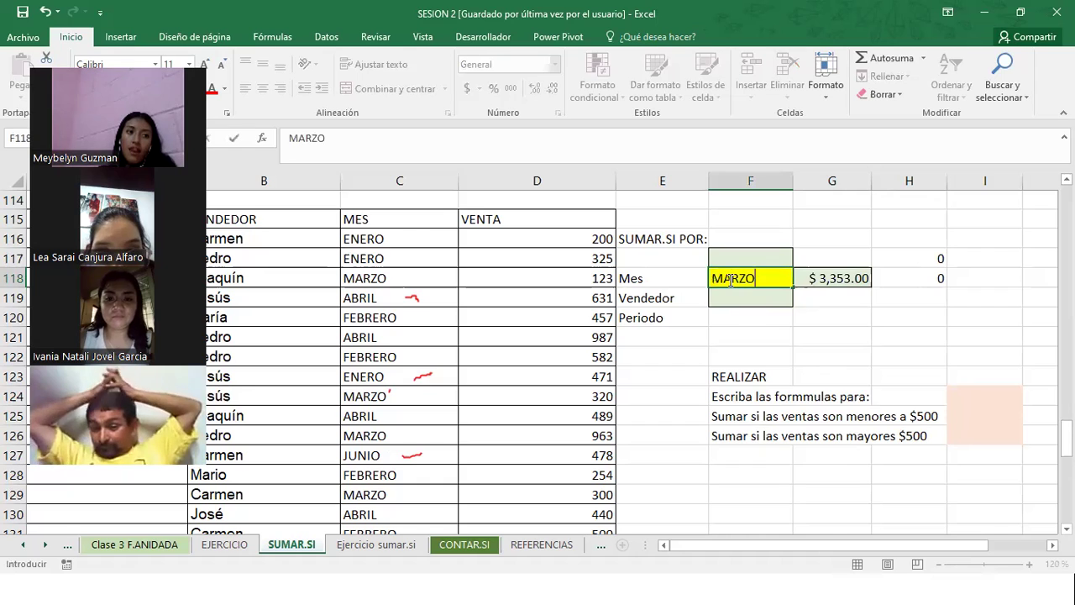
key(Return)
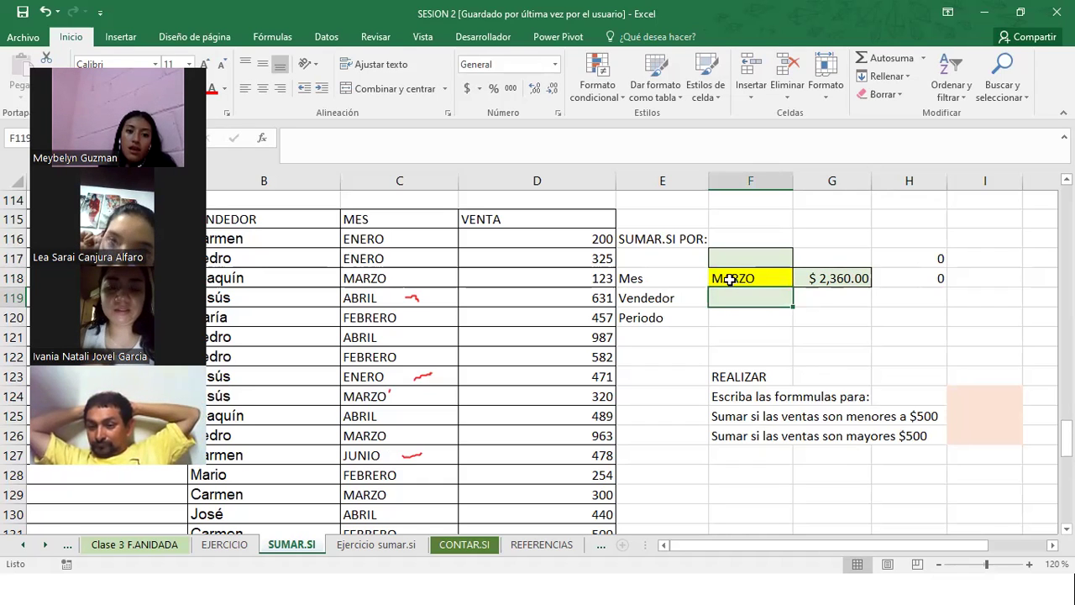
click(730, 282)
text(ABRIL)
key(Return)
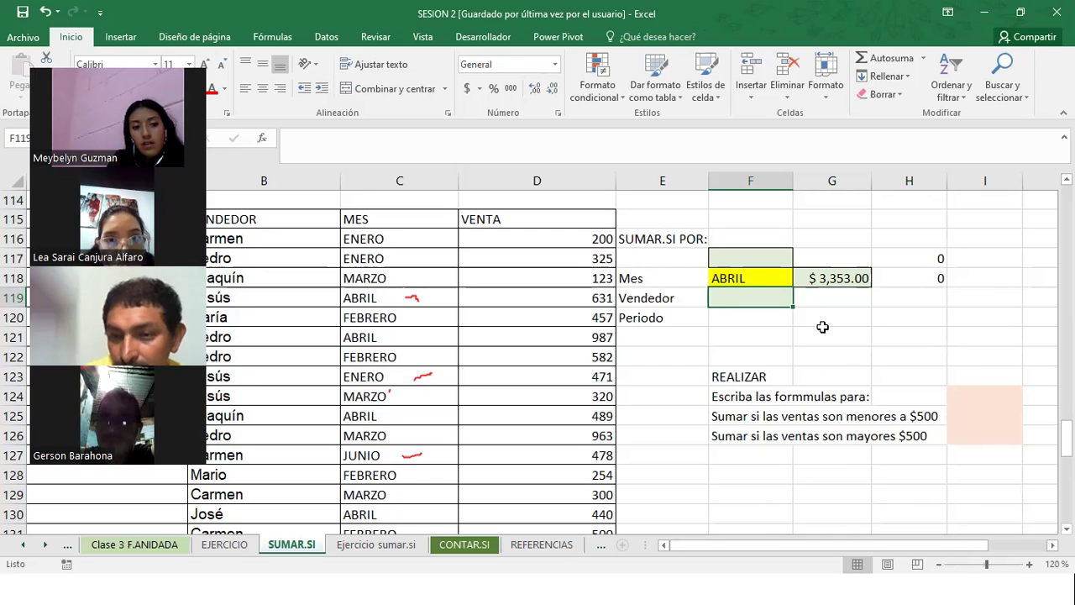
drag(1066, 437, 896, 531)
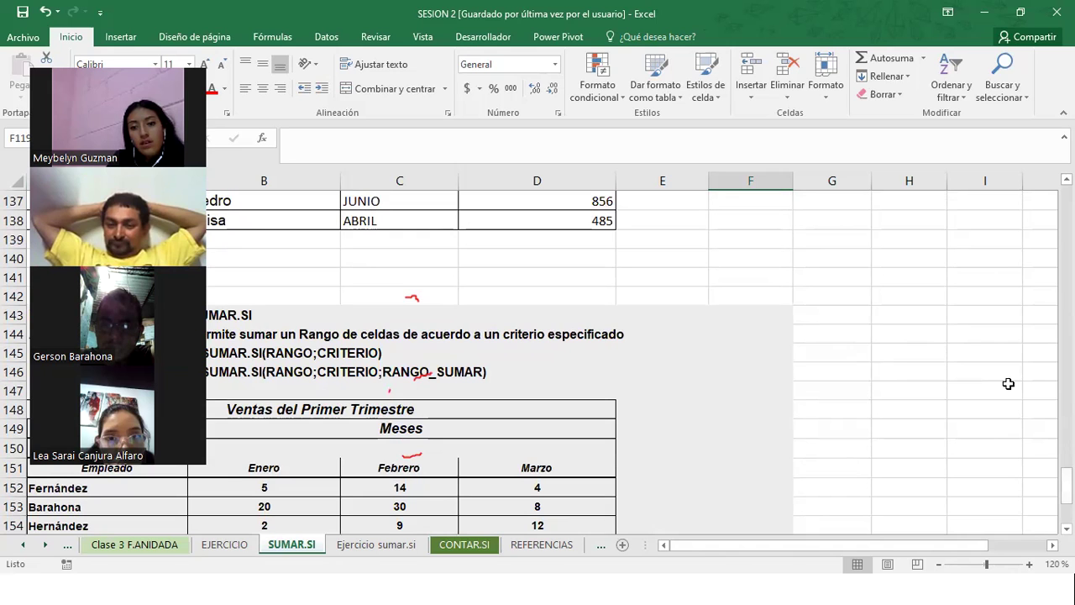
scroll(1027, 365, up, 3)
scroll(1027, 365, up, 3)
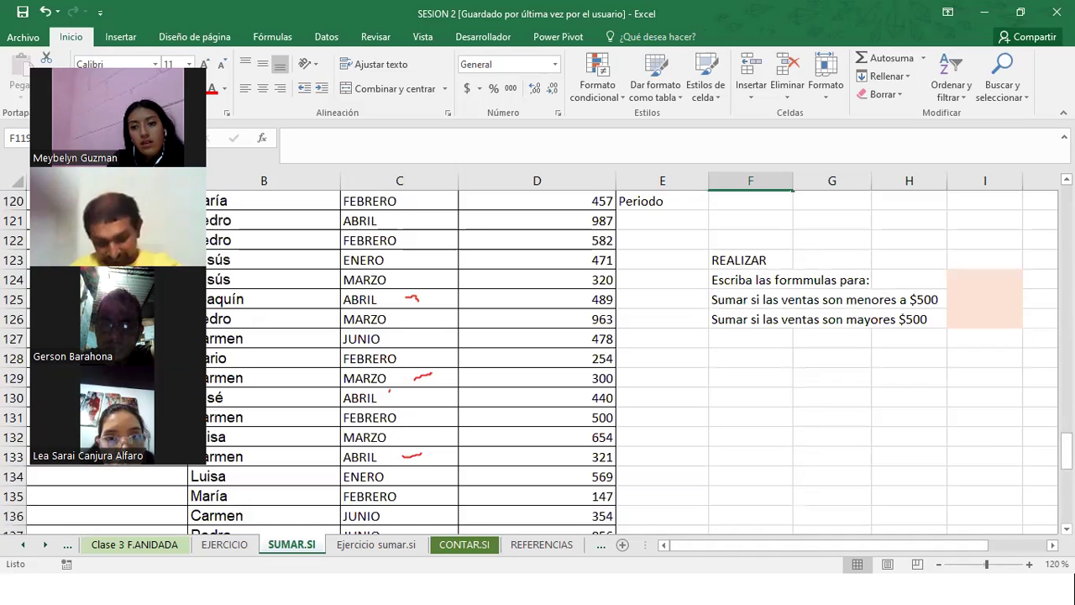
scroll(725, 422, up, 4)
scroll(724, 422, up, 1)
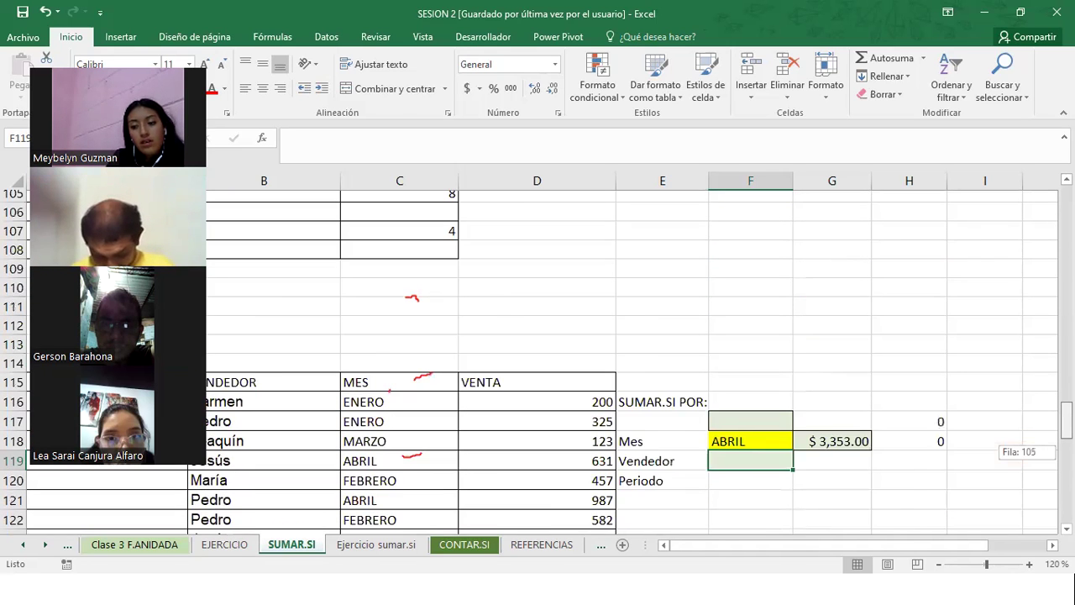
scroll(725, 421, down, 2)
click(731, 398)
click(738, 375)
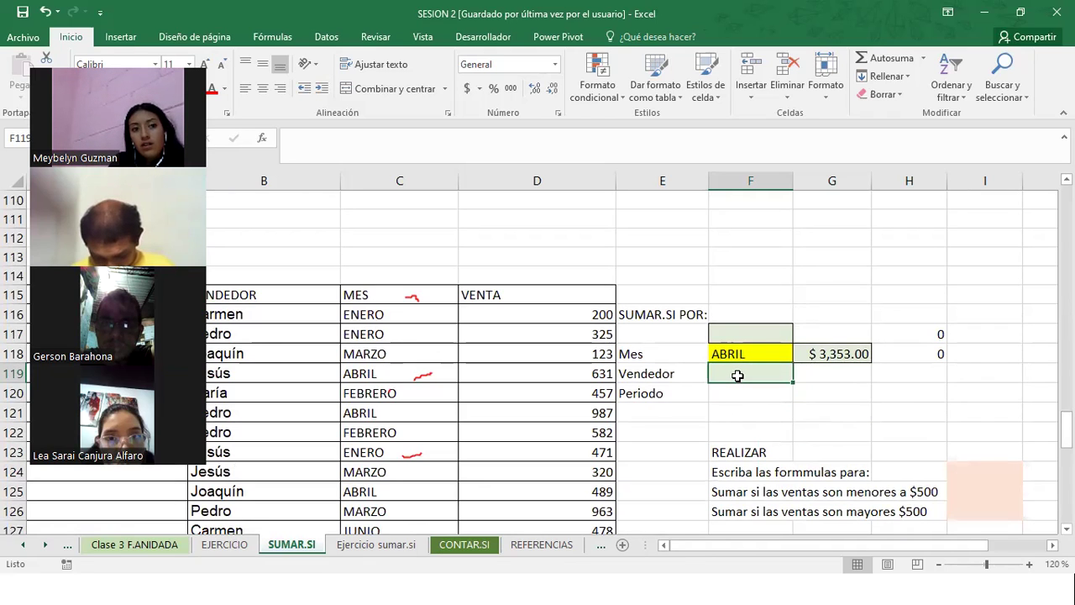
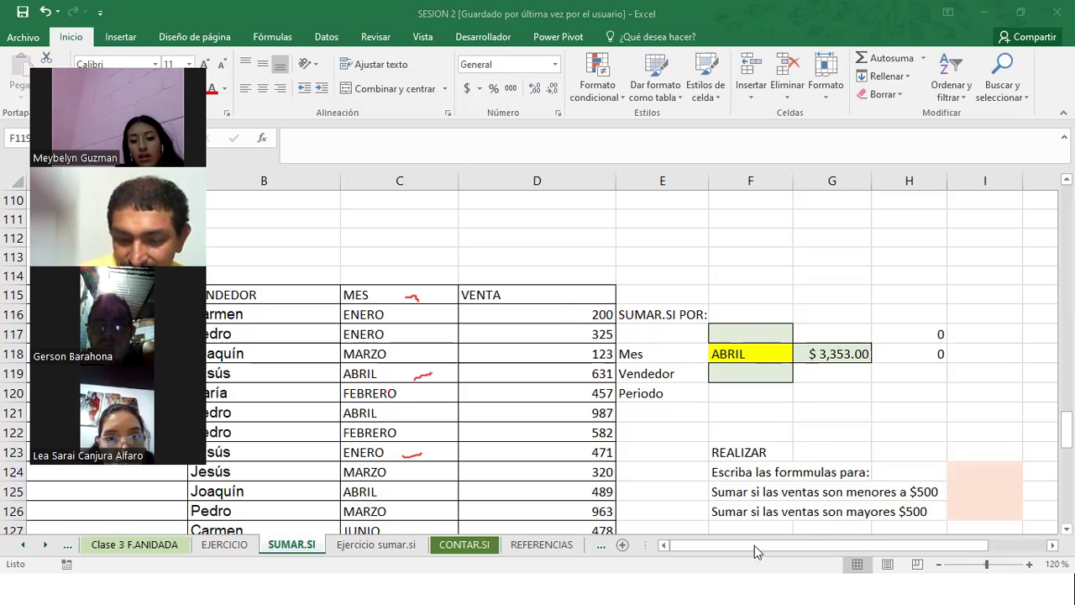
Close the slide and course web page and return to the SESION 2 workbook
click(987, 18)
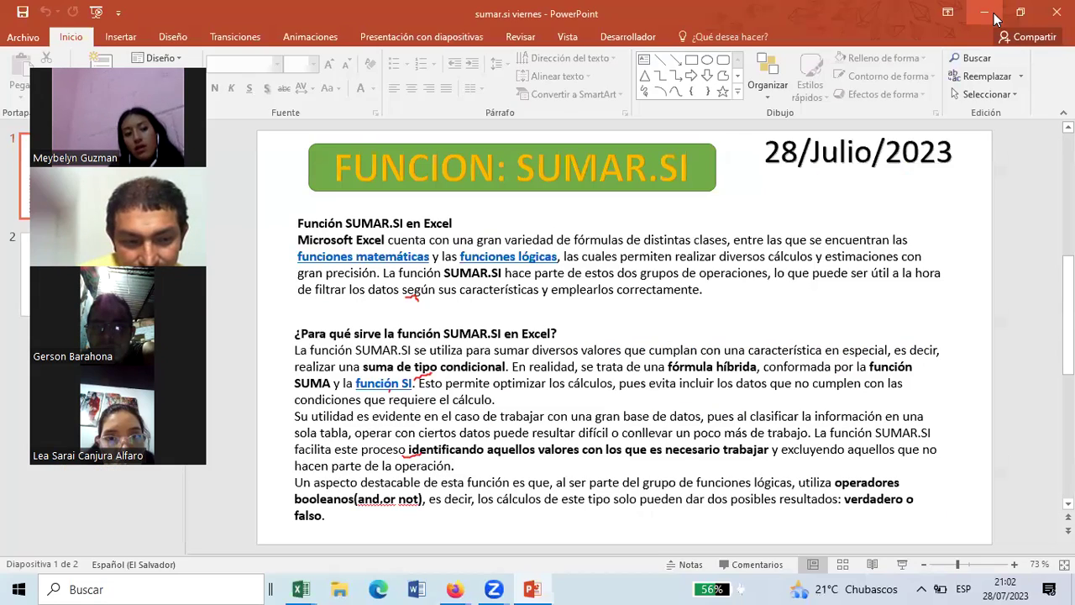
click(988, 18)
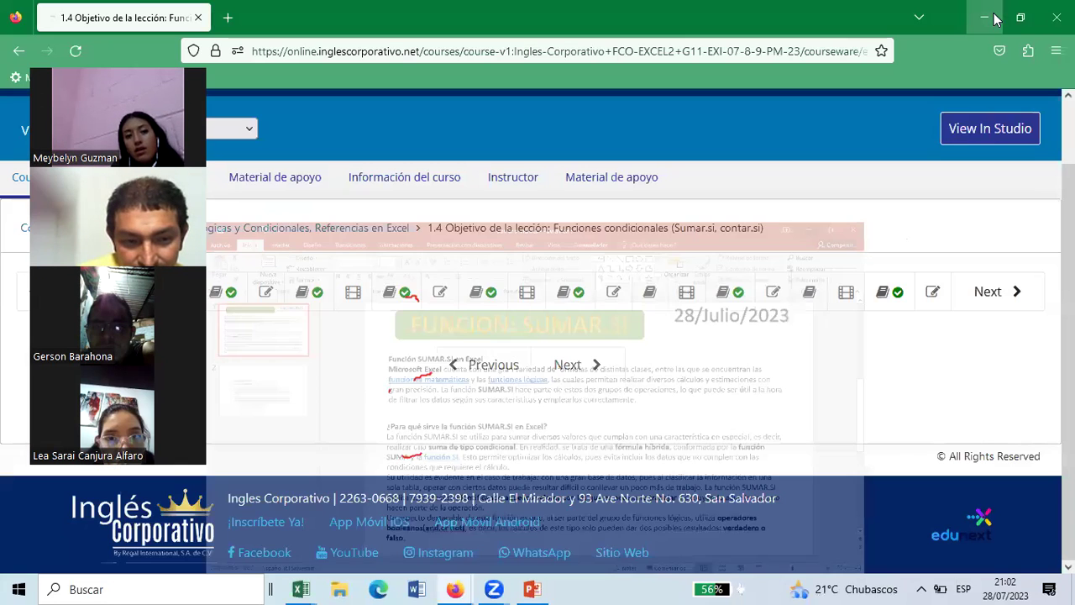
click(988, 17)
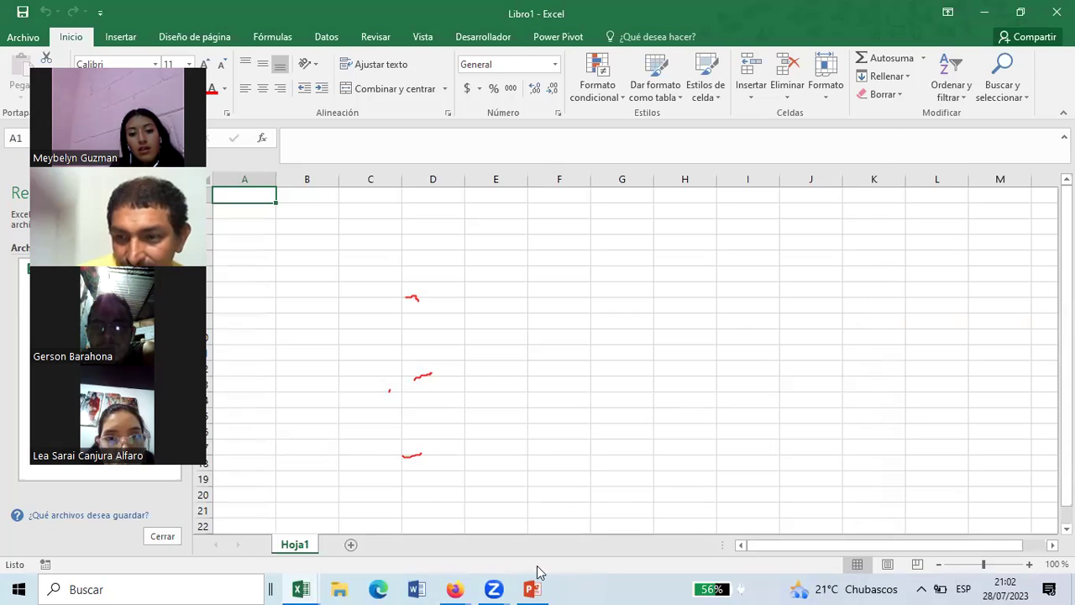
click(301, 588)
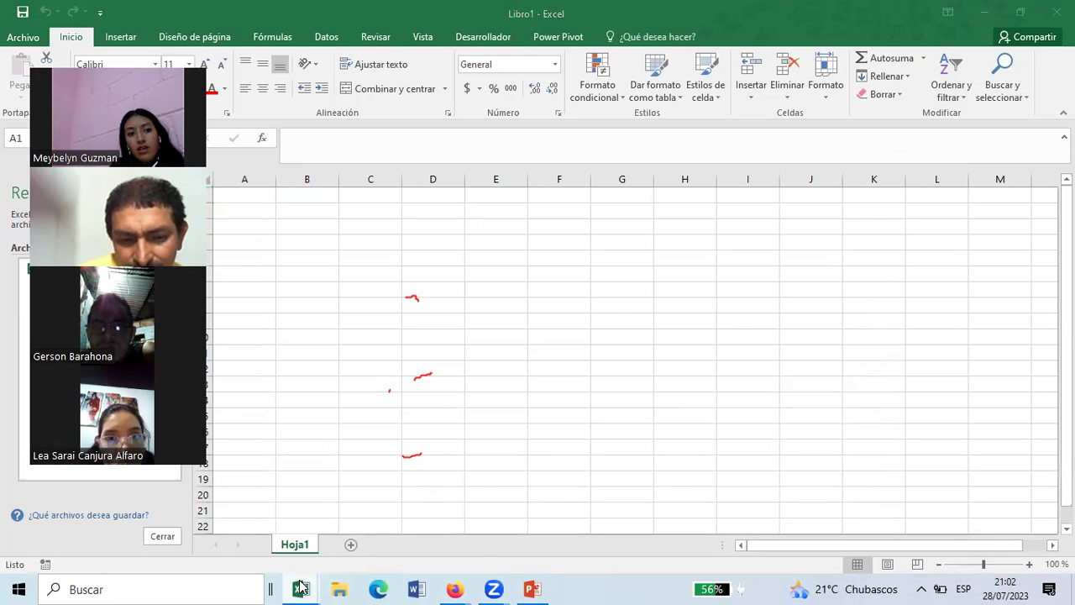
mouse_move(301, 589)
click(340, 538)
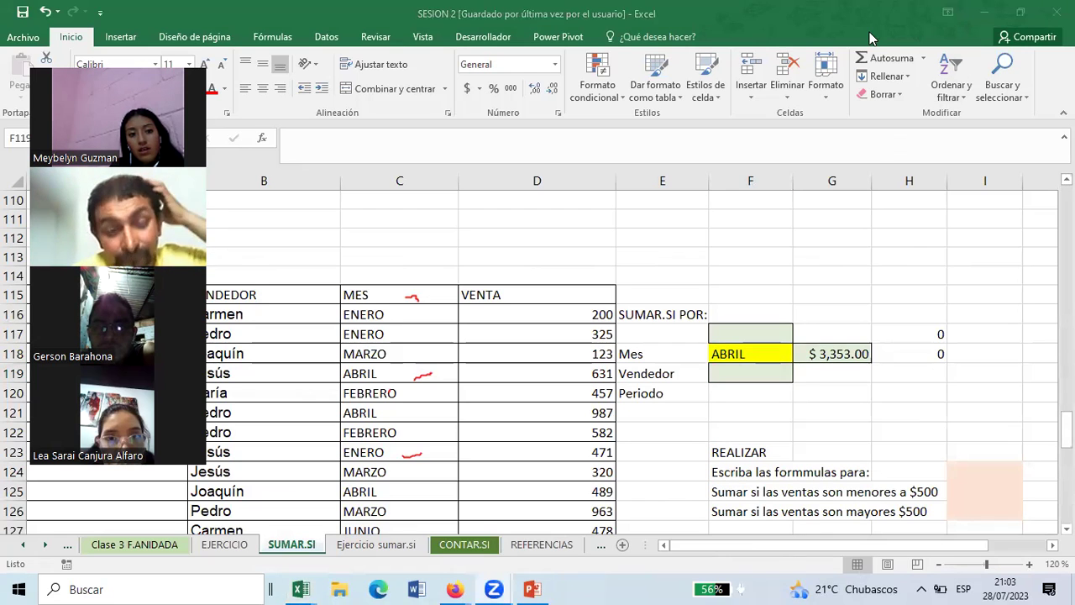
Change the G118 SUMAR.SI range from months C116:C138 to vendor names B116:B138
click(743, 355)
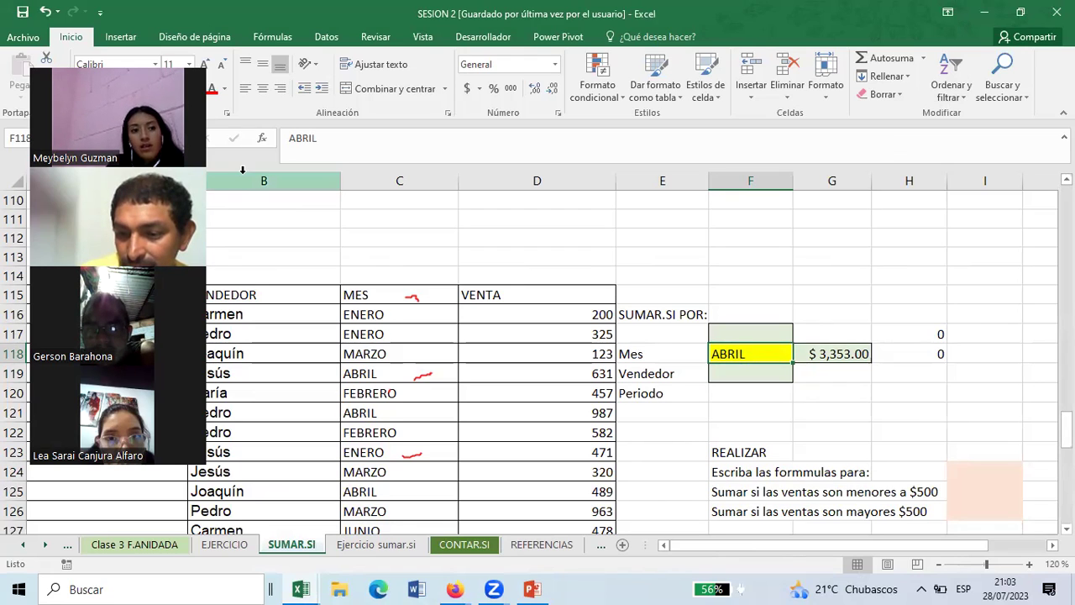
drag(137, 60, 1002, 98)
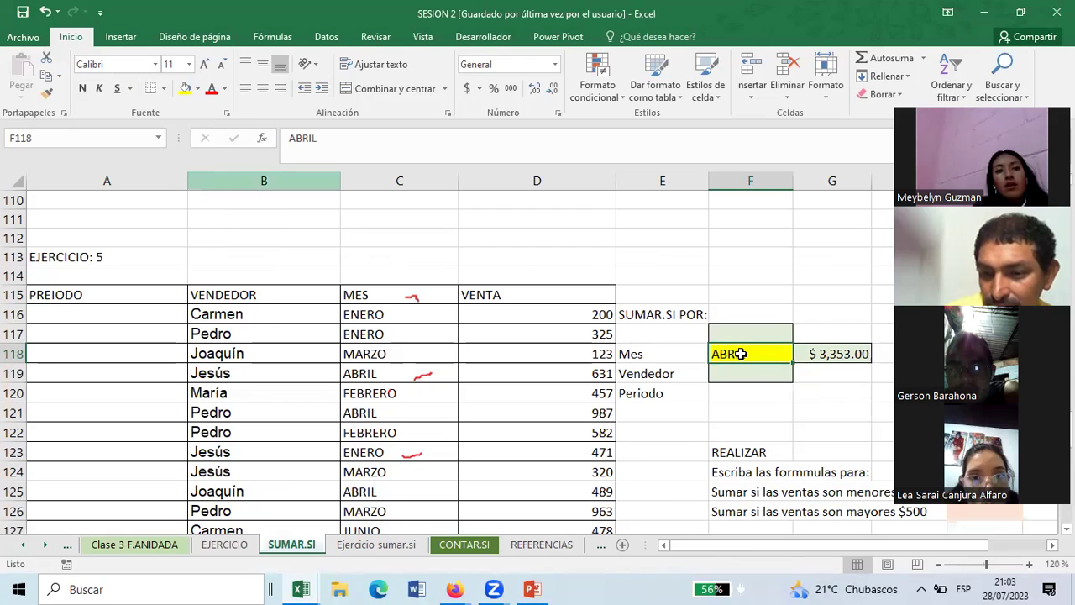
click(819, 354)
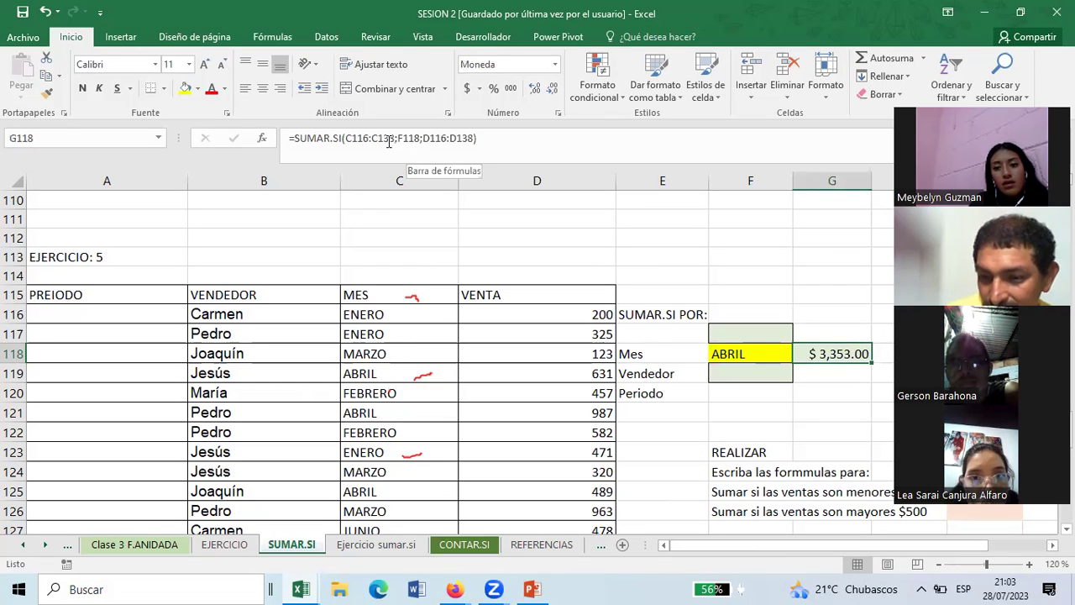
drag(393, 140, 351, 143)
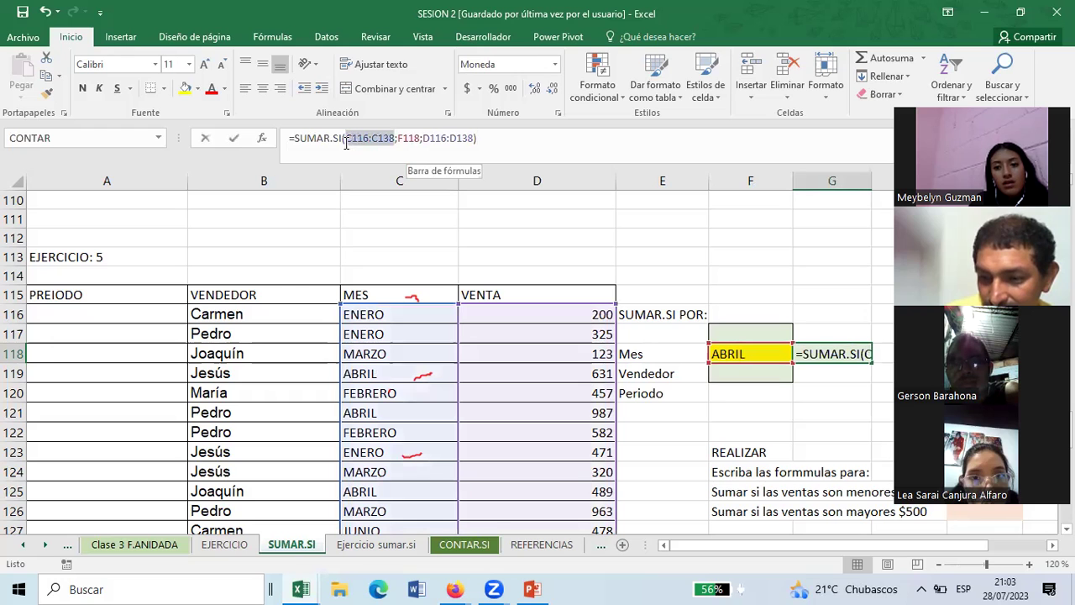
mouse_move(227, 315)
mouse_down()
mouse_move(225, 511)
mouse_move(235, 521)
mouse_move(233, 476)
mouse_up()
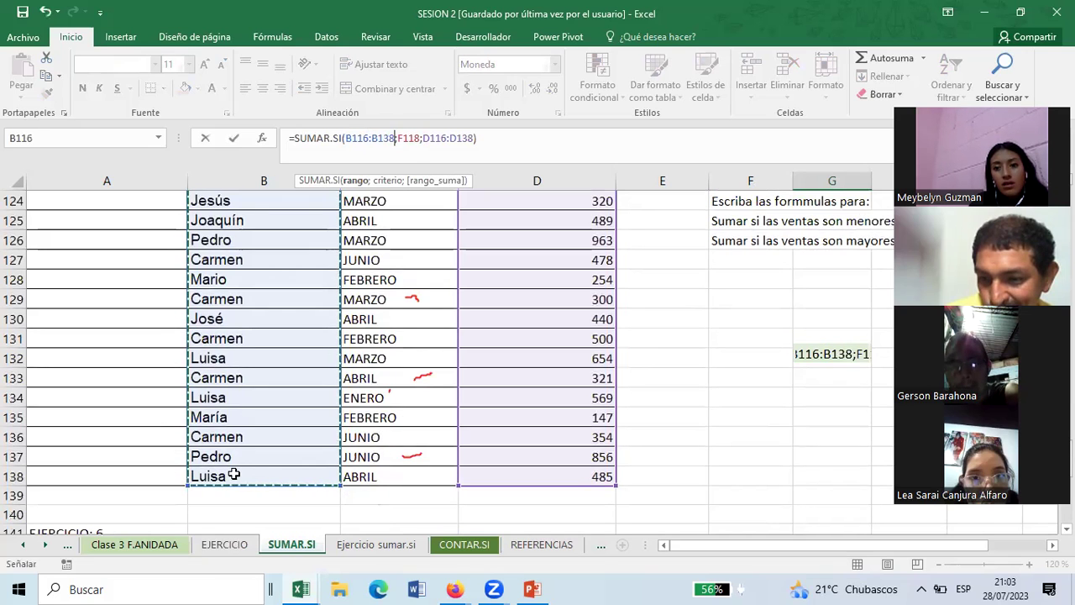
key(Escape)
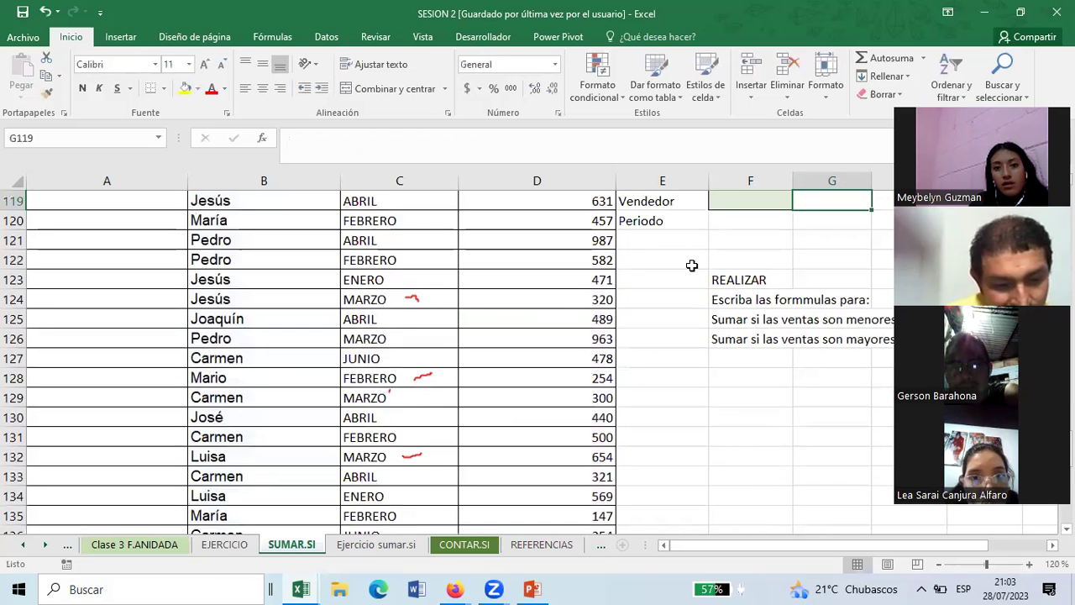
Look over the criterion cells and return to the ABRIL and Vendedor rows at F118:F119
click(691, 266)
scroll(761, 305, up, 12)
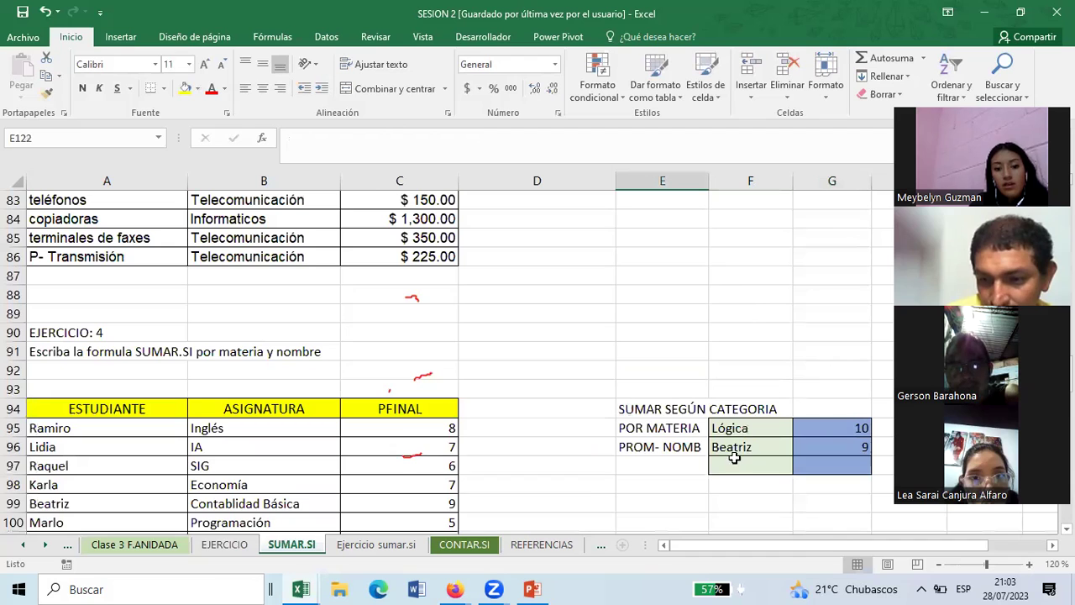
click(738, 445)
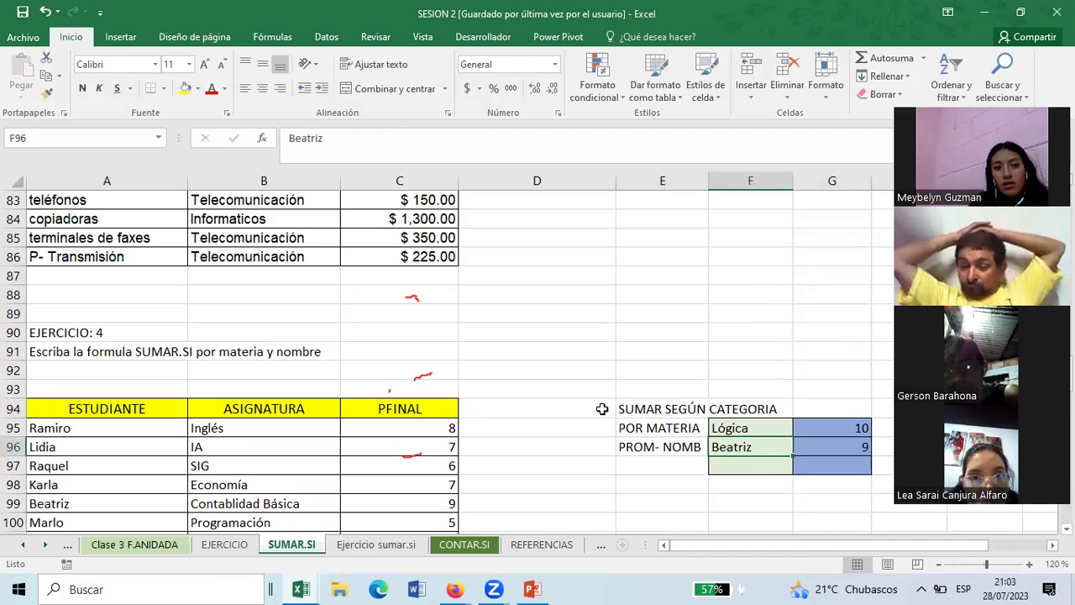
scroll(603, 408, down, 6)
click(754, 452)
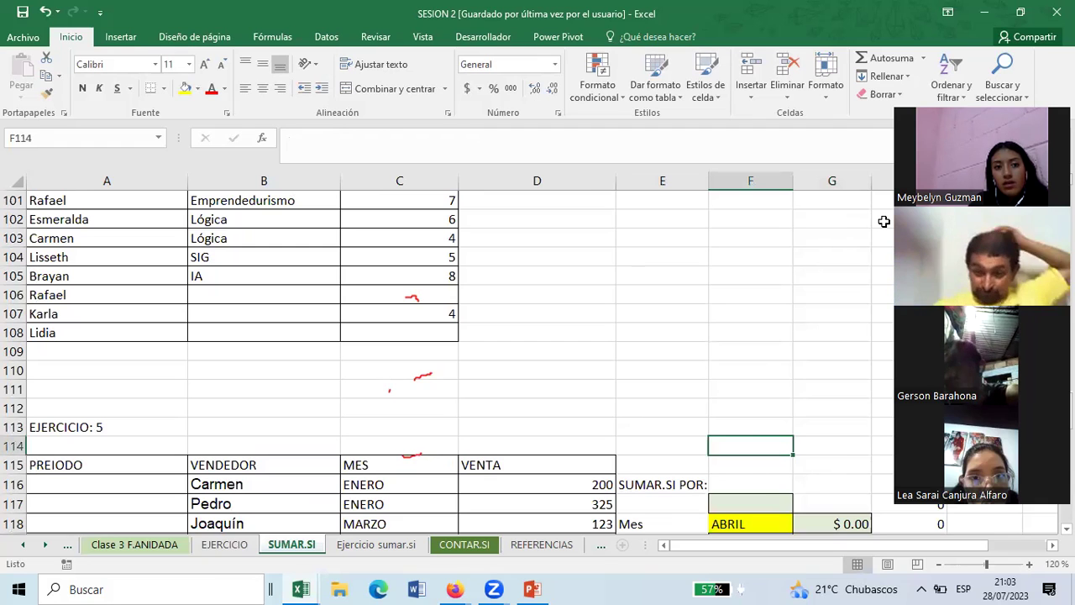
drag(884, 221, 153, 125)
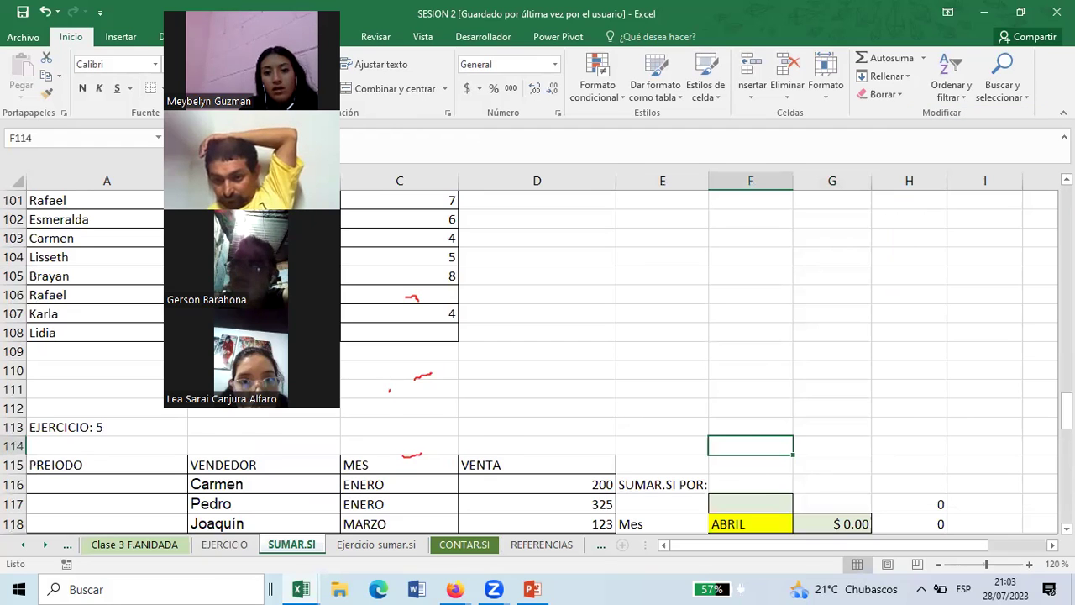
scroll(756, 504, down, 1)
click(739, 488)
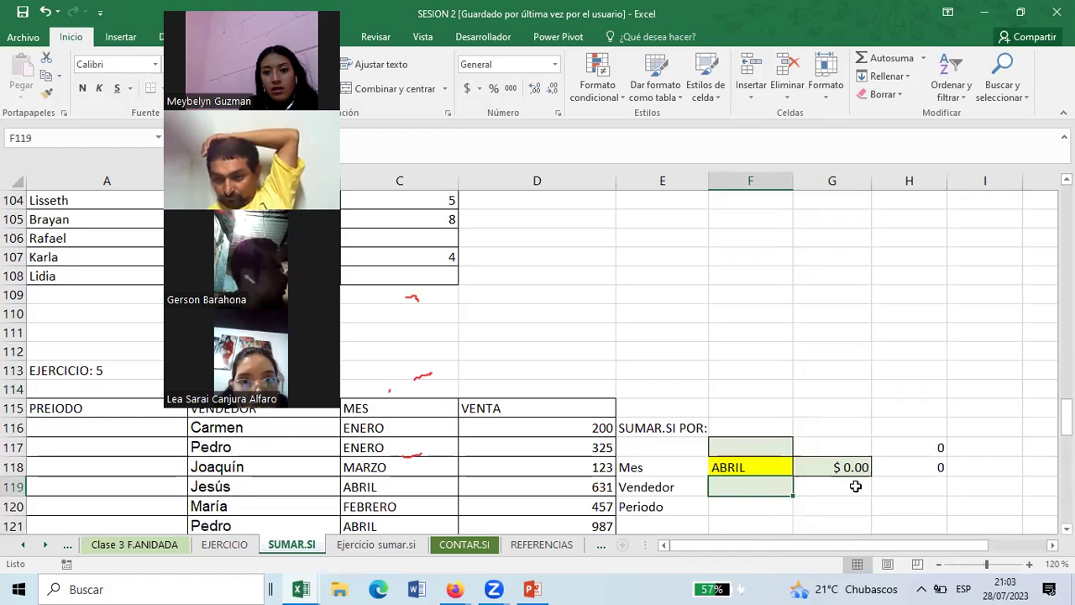
click(855, 487)
click(718, 467)
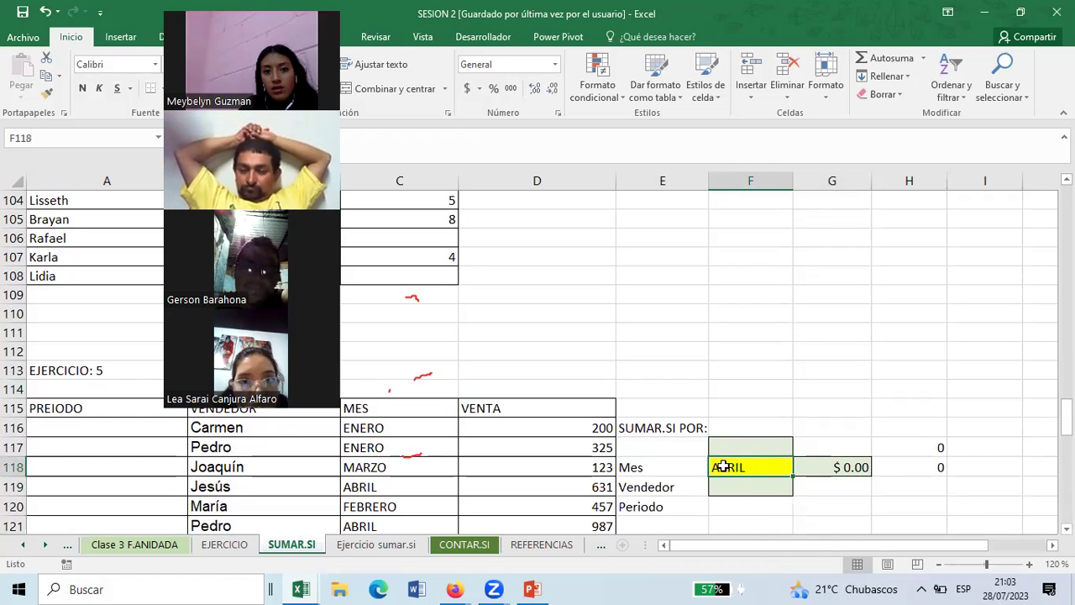
Copy the G118 SUMAR.SI formula into G119 beside Vendedor, which shows $0.00
click(828, 469)
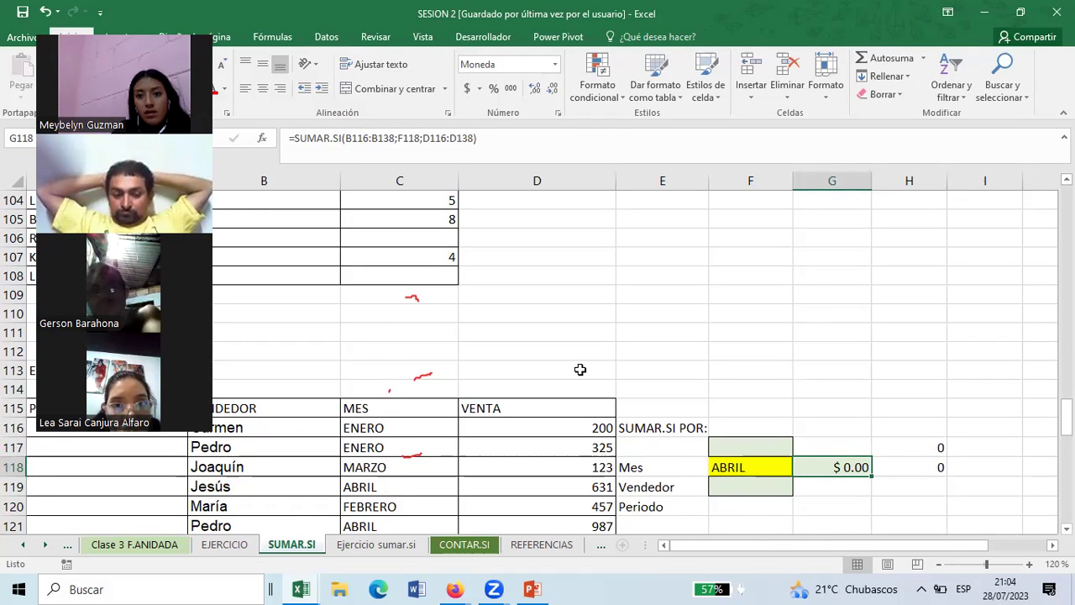
key(ctrl+c)
click(825, 485)
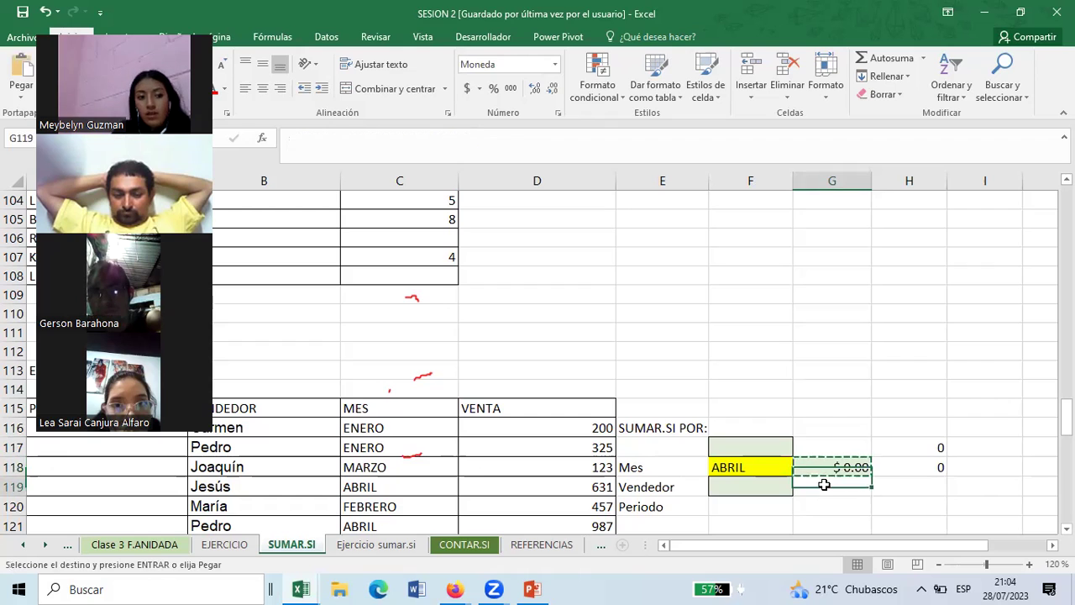
key(ctrl+v)
key(Escape)
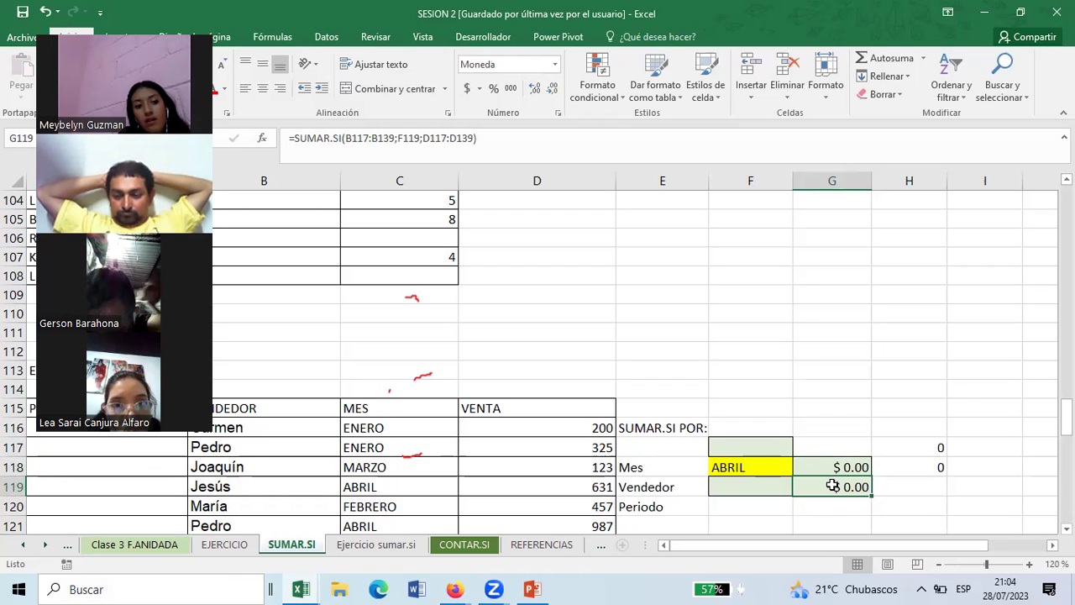
Enter a vendor name in F119, then replace it with another so G119 totals $3,713.00
click(752, 484)
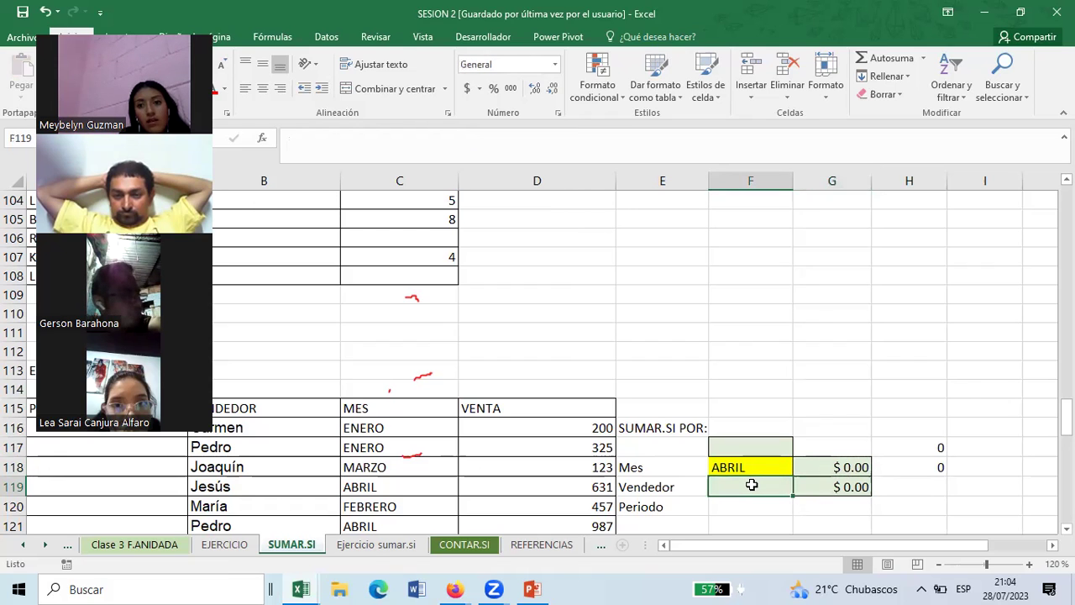
text(María)
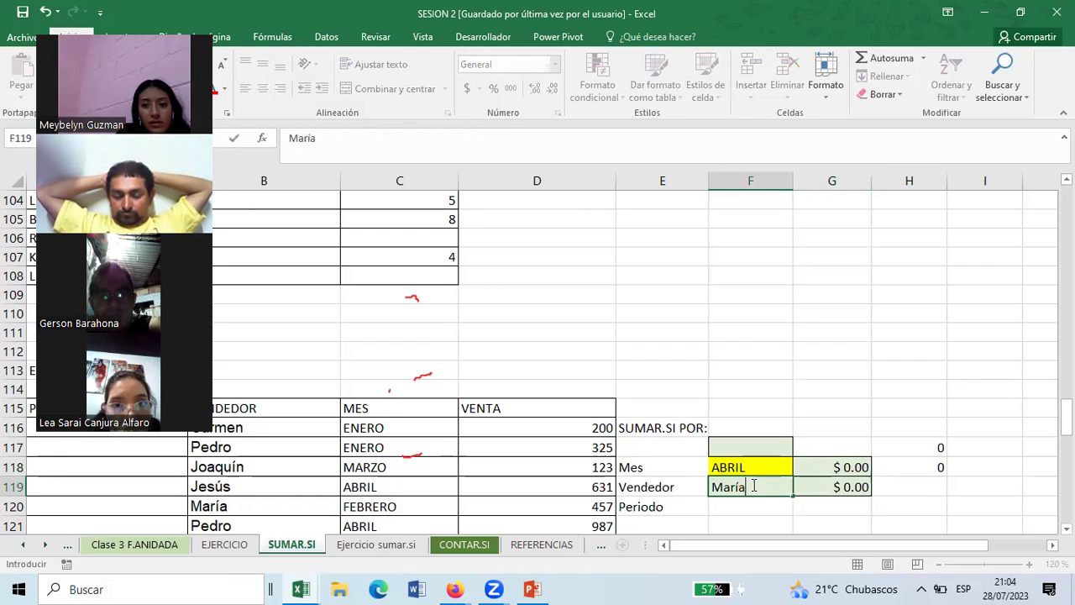
key(Return)
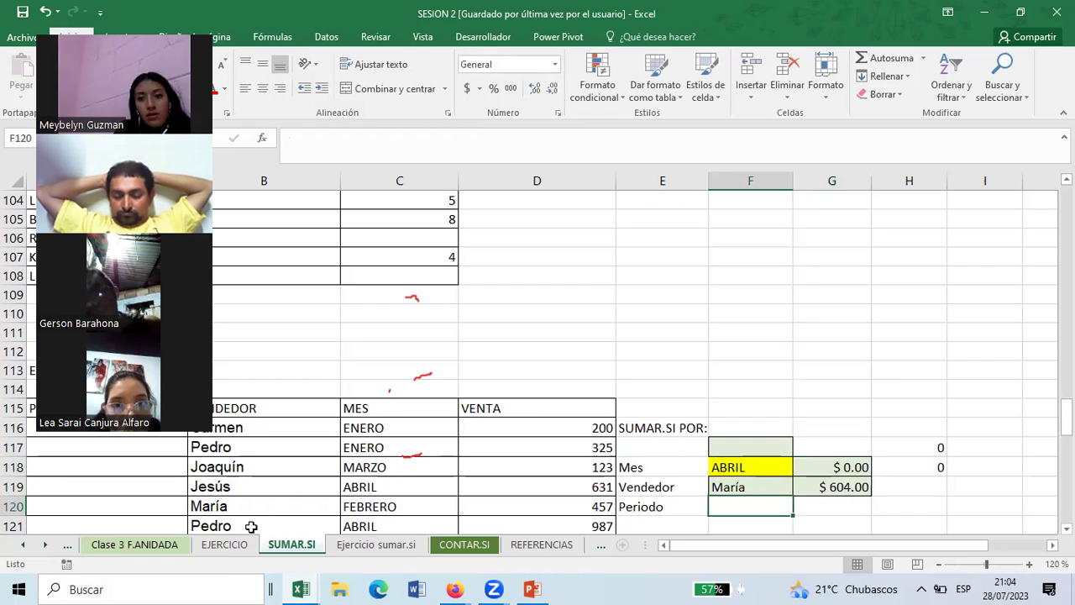
click(756, 487)
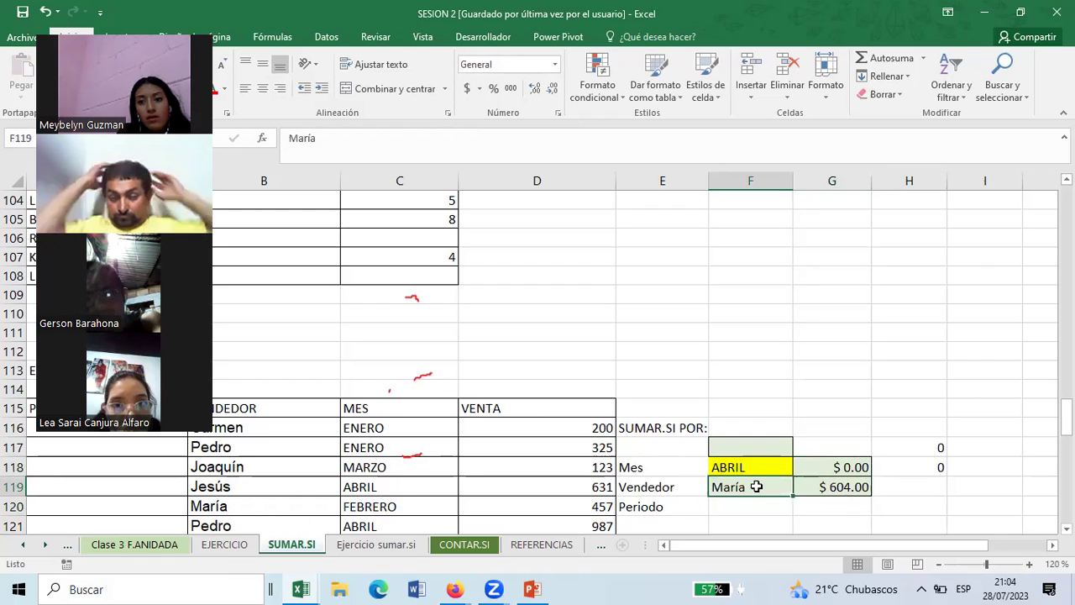
key(BackSpace)
text(dro)
key(Return)
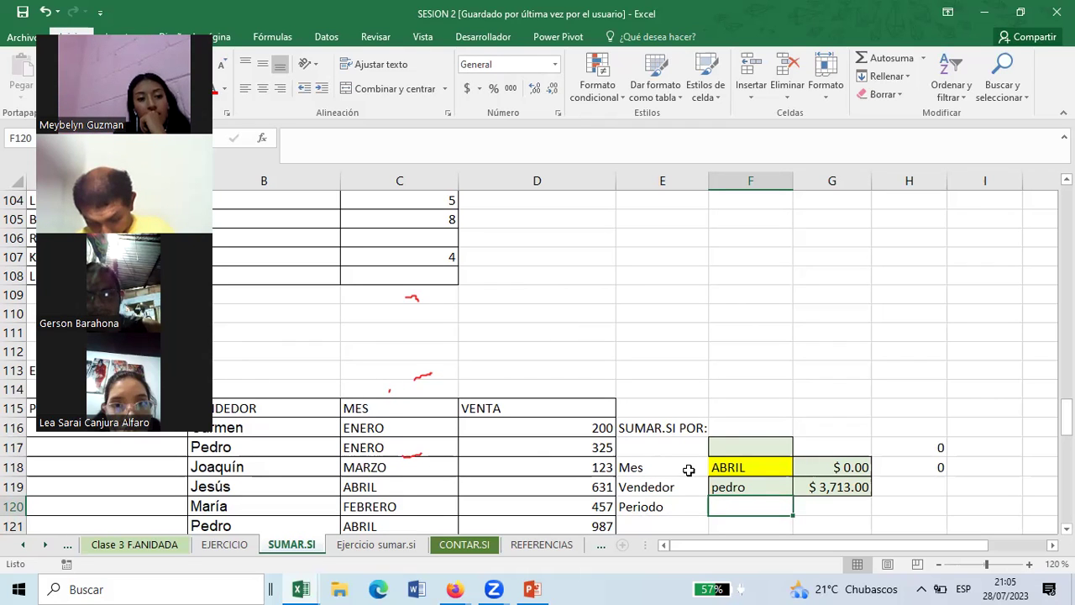
drag(1065, 414, 1066, 489)
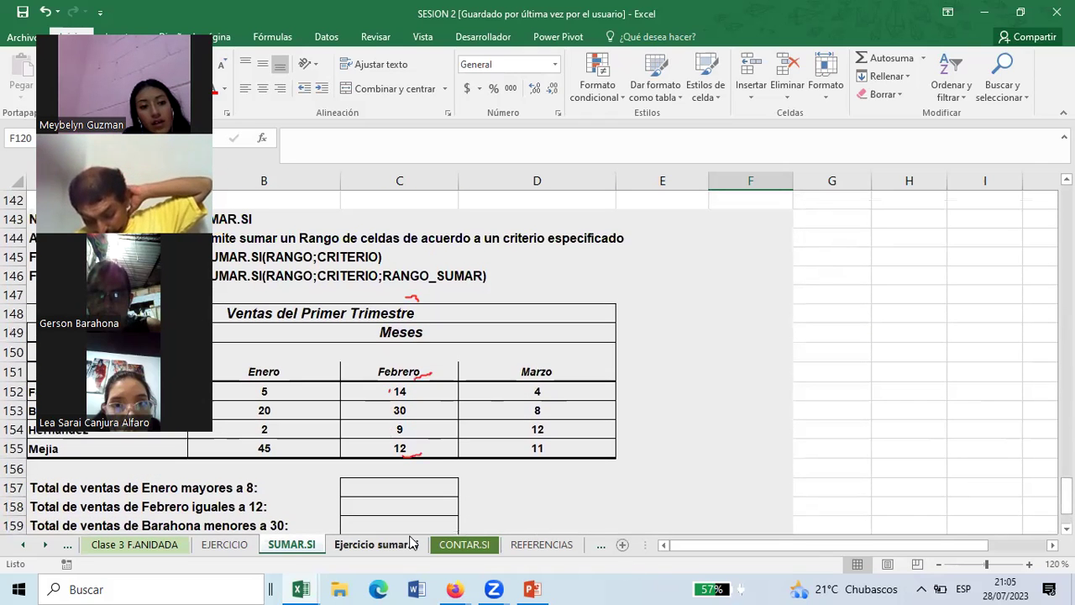
On the Ejercicio sumar.si sheet, enter an e-mail address in I12, fixing a typo after the @
click(378, 548)
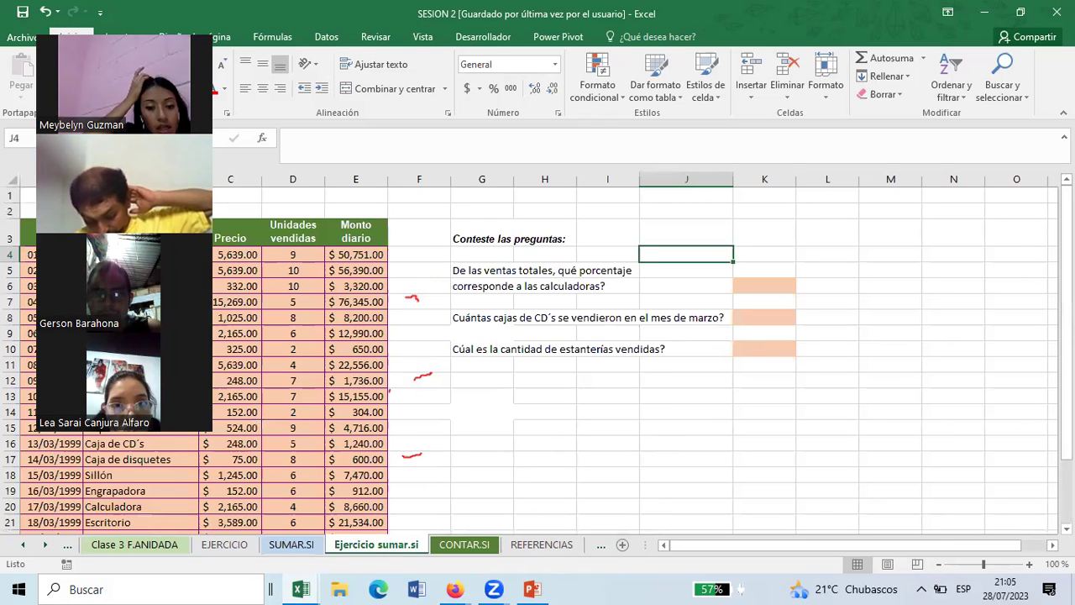
mouse_move(1065, 192)
mouse_down()
mouse_move(1065, 255)
mouse_move(1066, 193)
mouse_up()
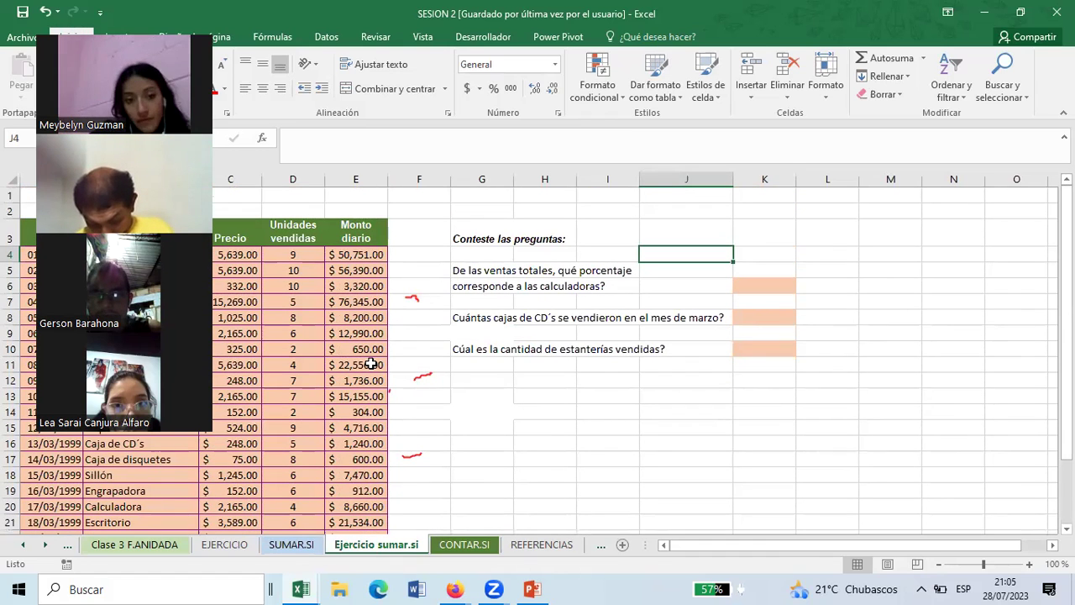
click(603, 381)
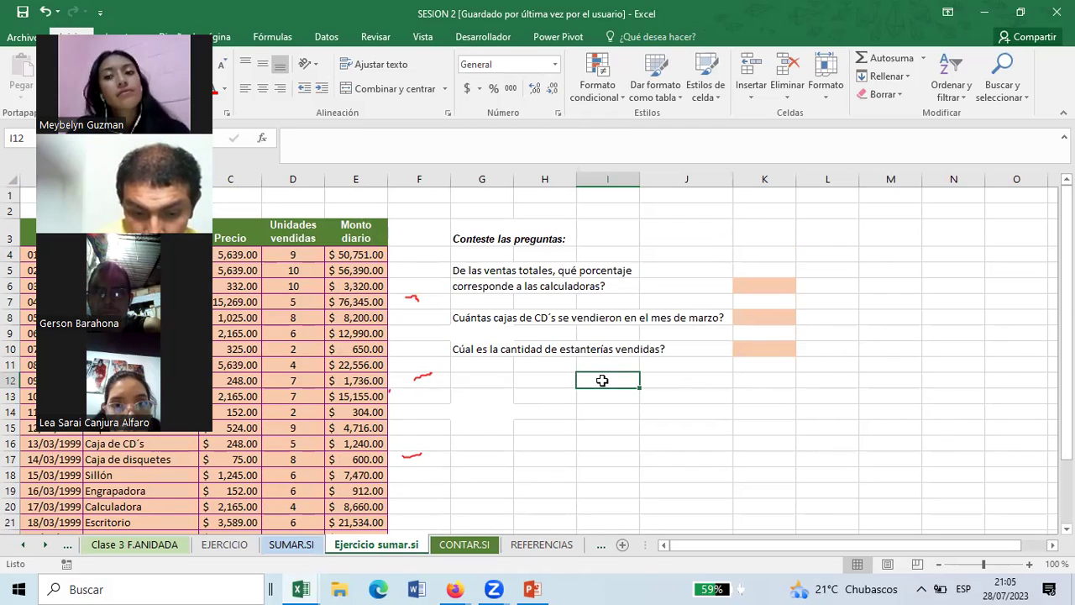
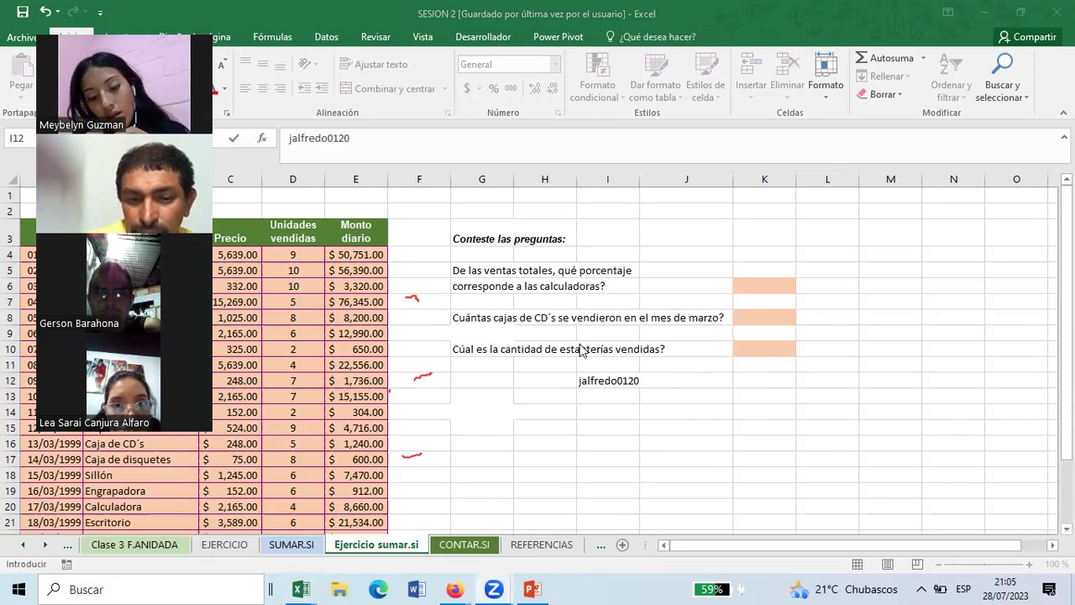
click(387, 143)
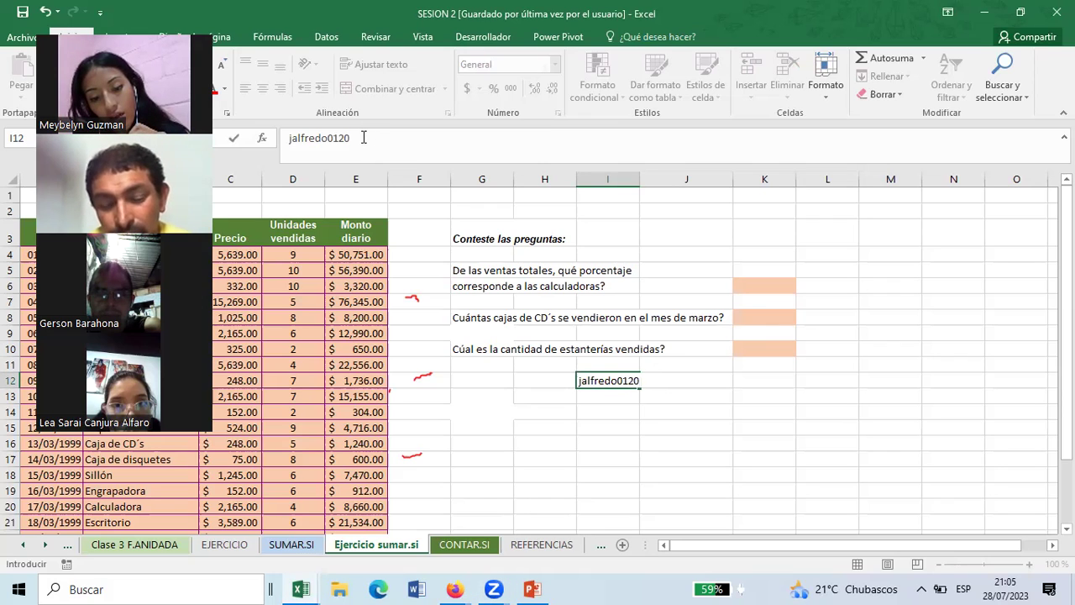
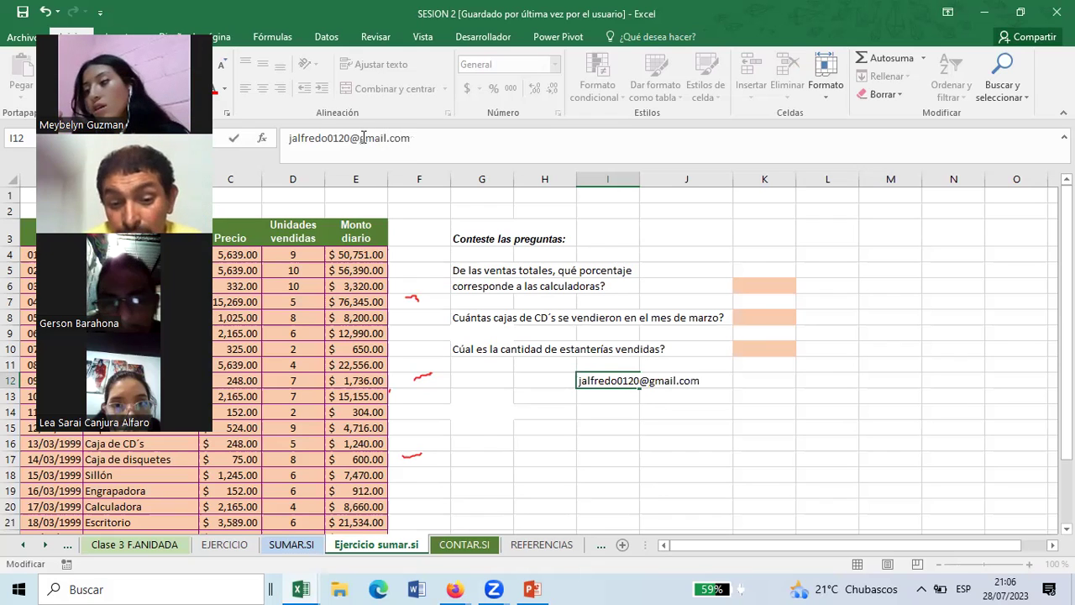
key(Return)
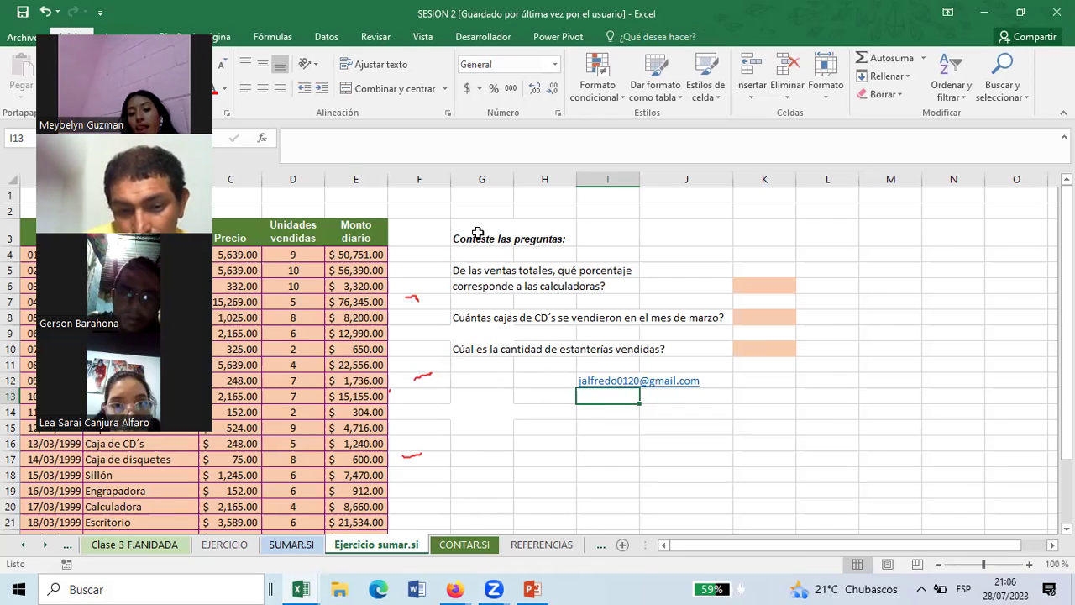
Enter a phone number in I13 below the e-mail and enlarge its font
drag(477, 232, 850, 395)
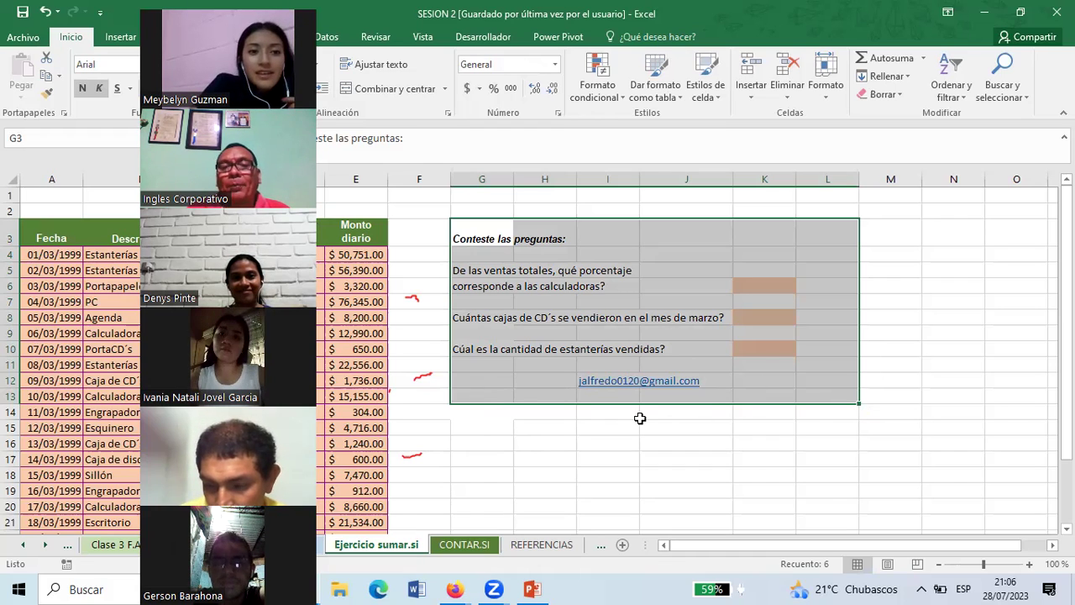
click(604, 393)
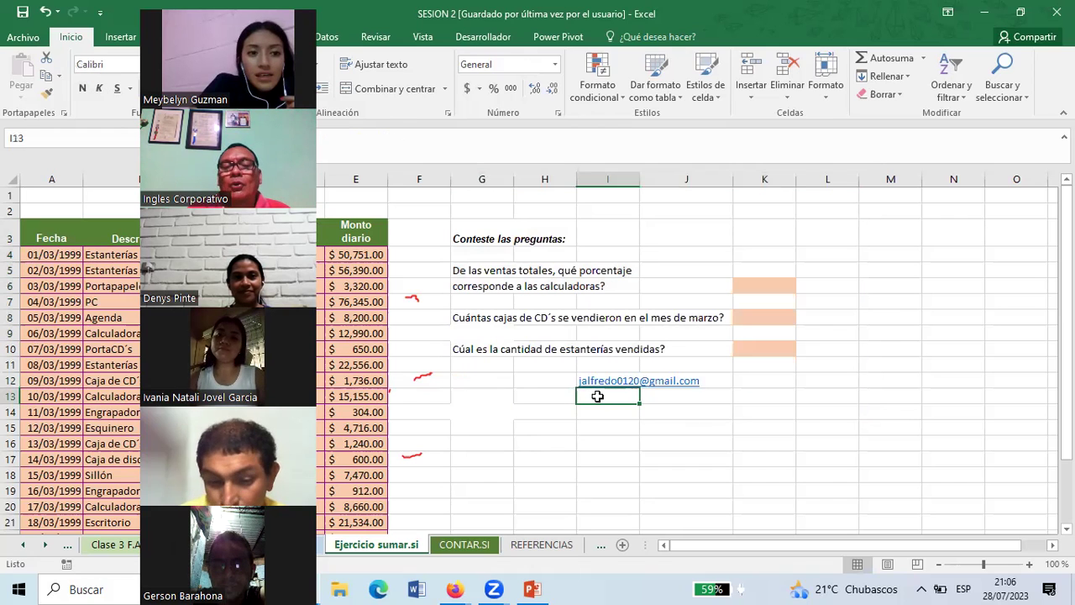
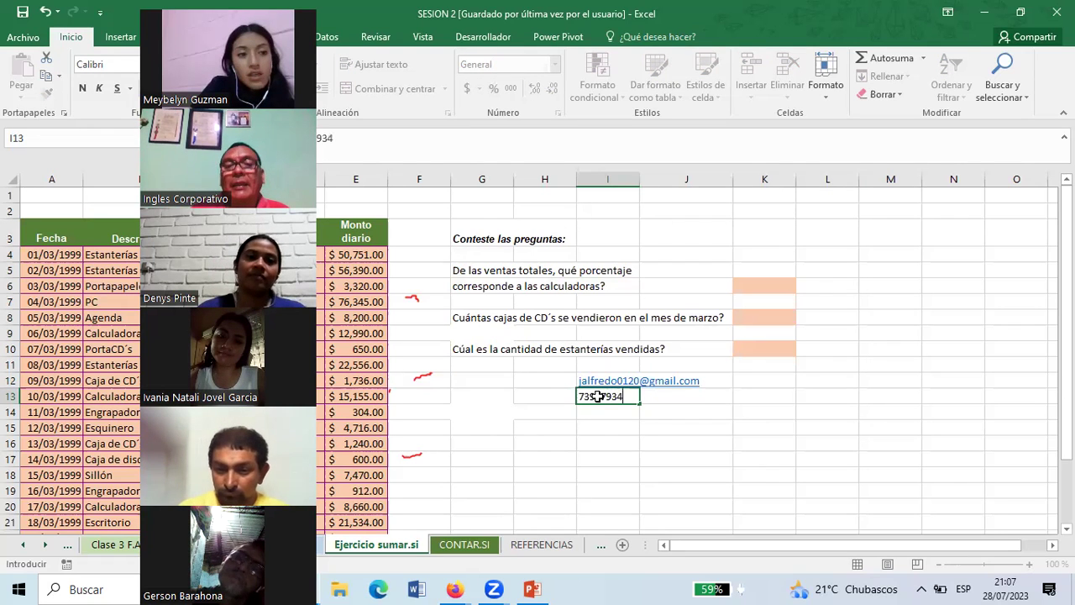
key(Return)
click(597, 397)
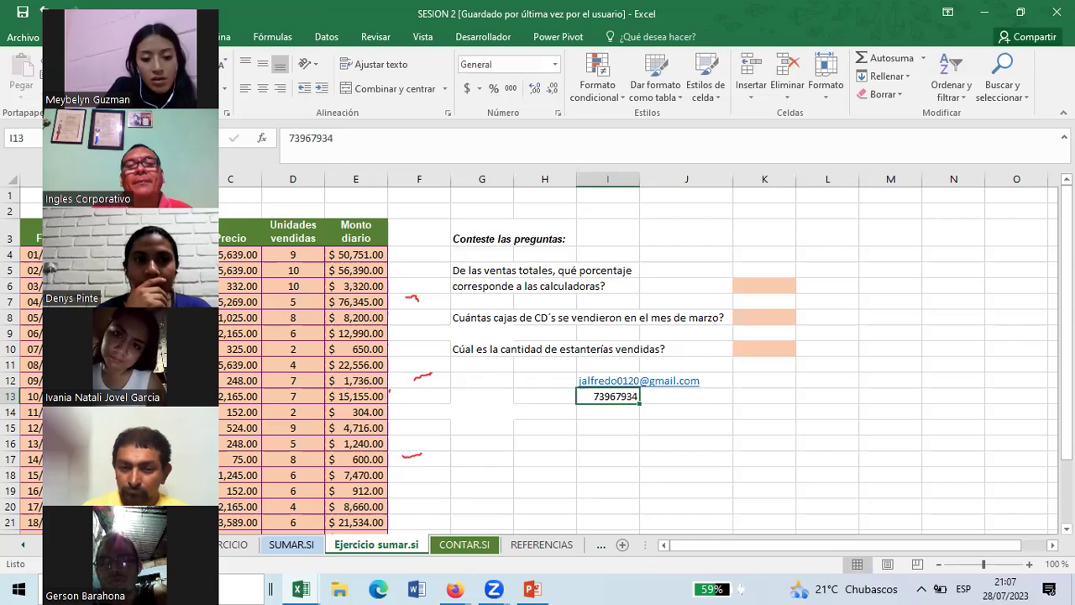
key(ctrl+shift+greater)
key(ctrl+shift+greater)
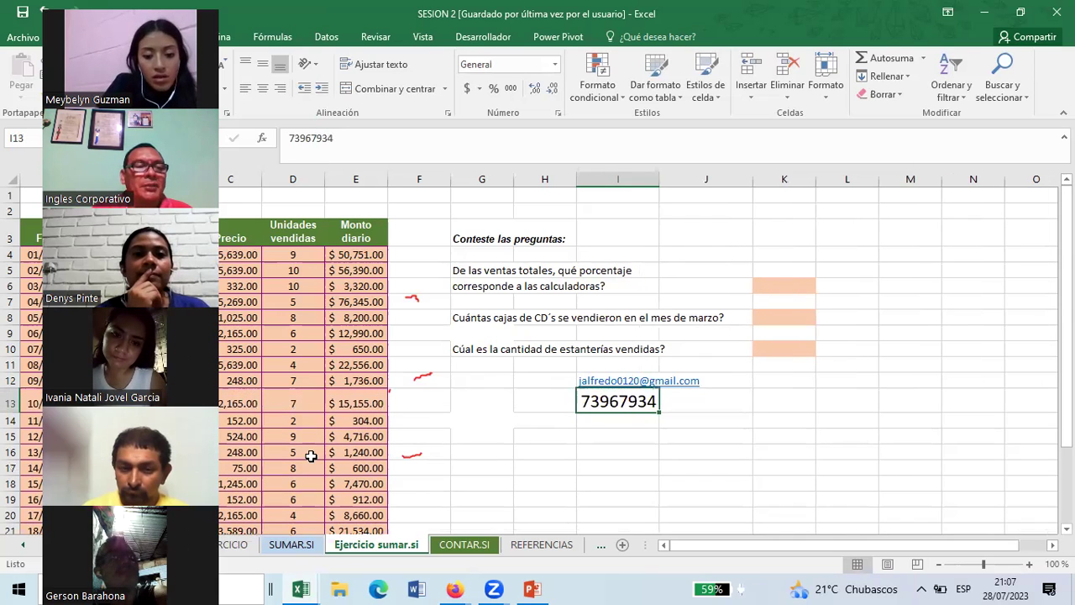